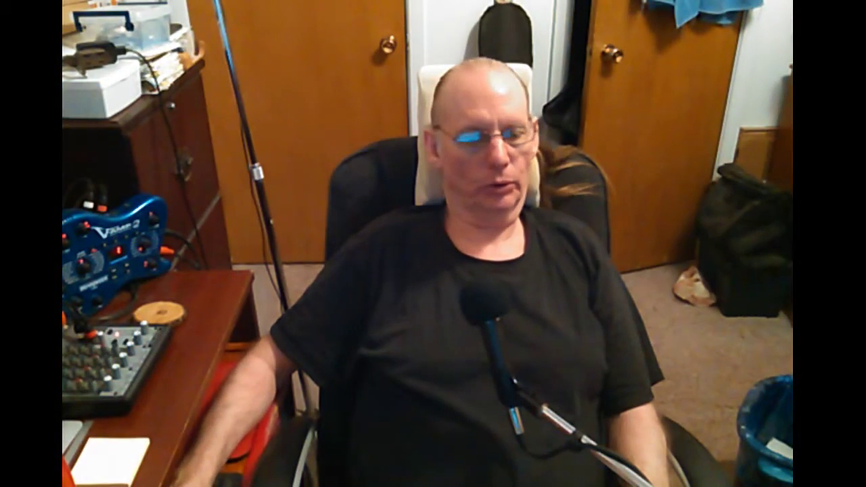
- Switch OBS to the Desktop Screencast scene and display the available scene collections
left_click(56, 362)
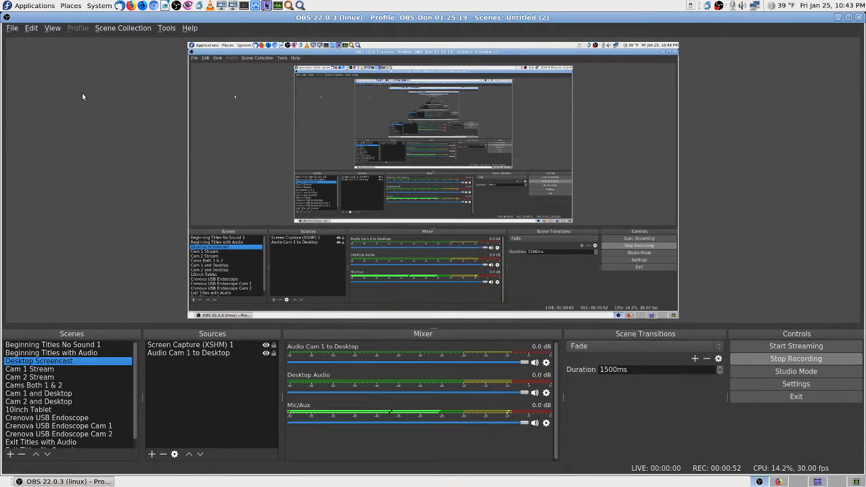
left_click(119, 29)
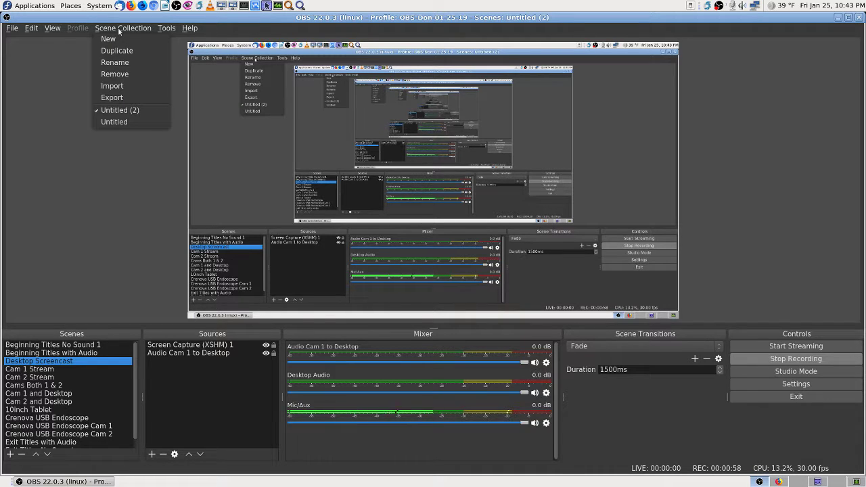
left_click(145, 122)
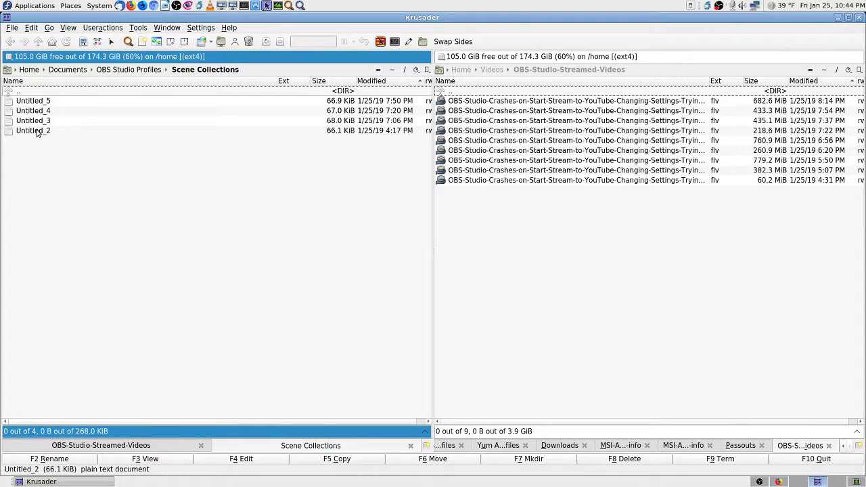
- Switch to Krusader, inspect the exported Untitled_2 file in the Scene Collections folder, and select the Untitled_5 file
mouse_move(47, 132)
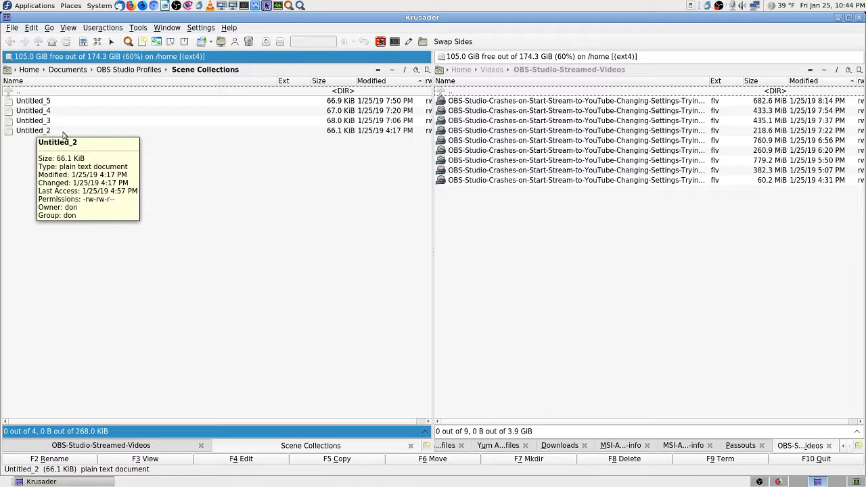
left_click(36, 102)
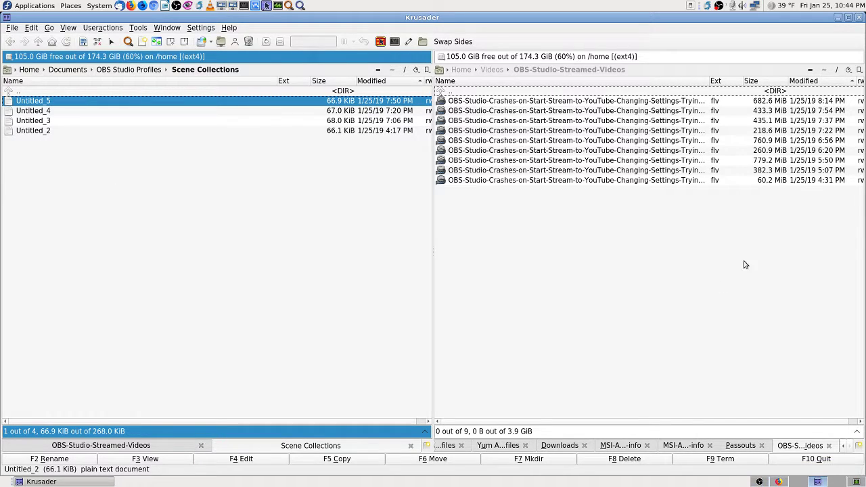
left_click(474, 94)
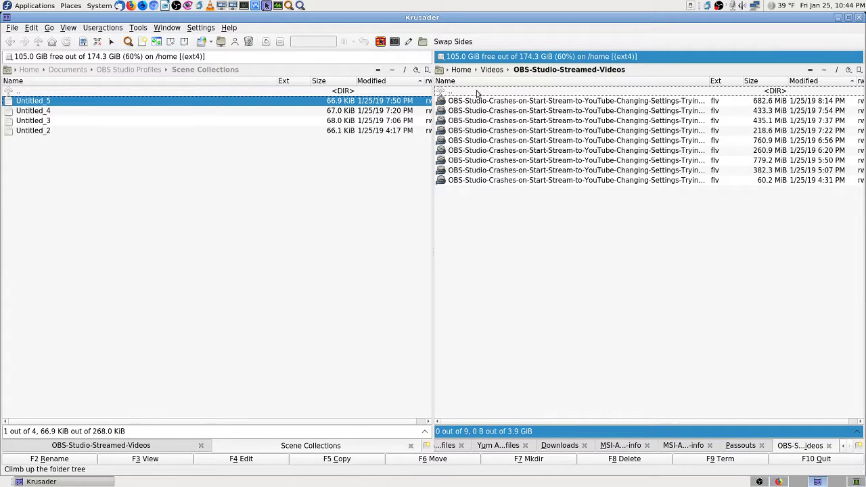
double_click(477, 92)
key("Return")
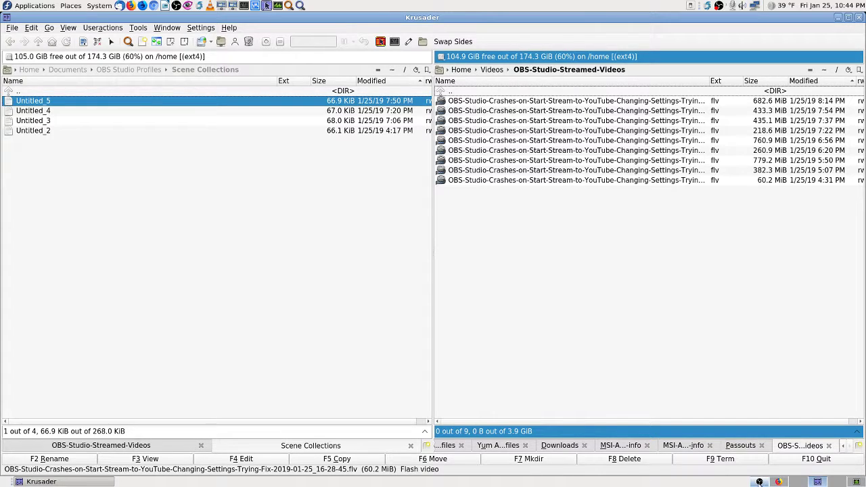
left_click(760, 482)
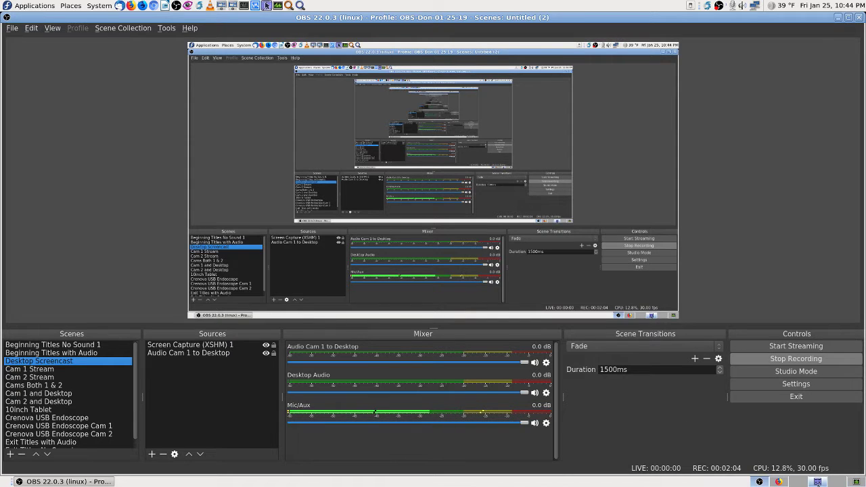
left_click(759, 482)
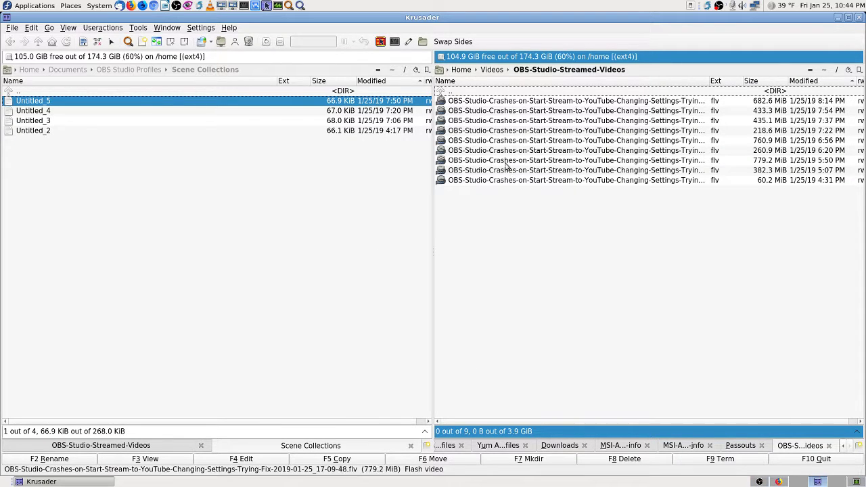
double_click(822, 71)
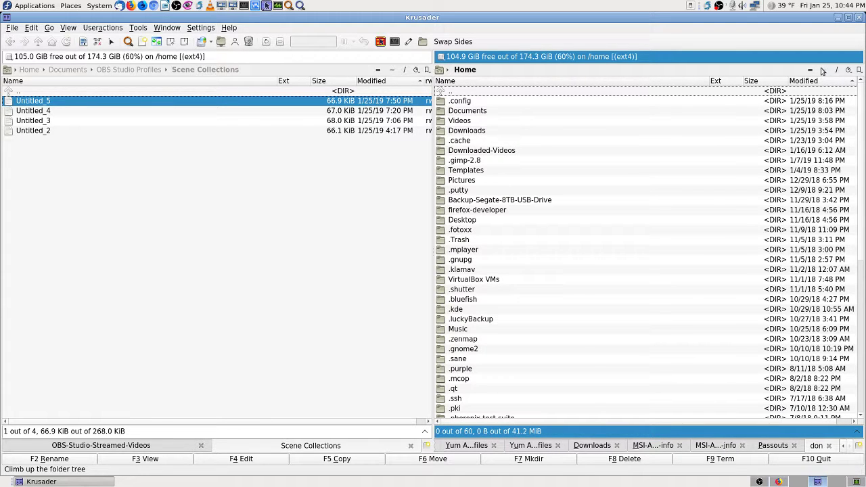
scroll(474, 366, "down", 3)
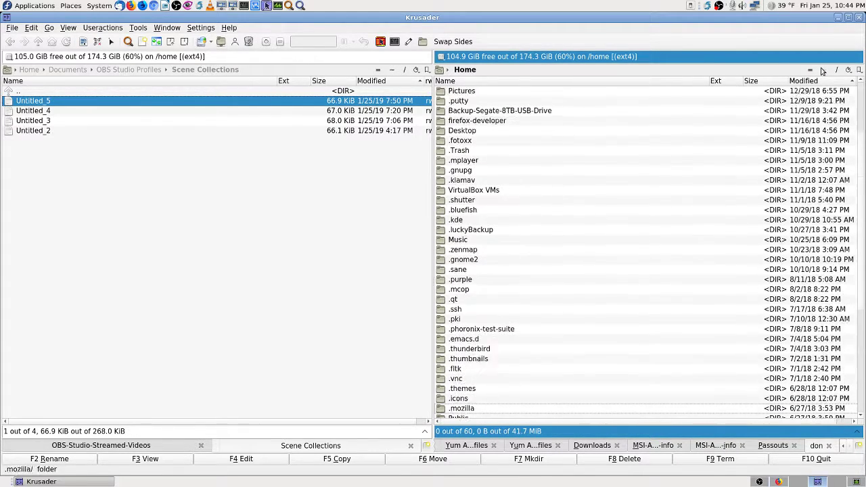
key("Down")
key("Down")
key("Down")
key("Down")
key("Down")
key("Down")
key("Down")
key("Down")
key("Down")
key("Down")
key("Down")
key("Down")
key("Down")
key("Down")
key("Down")
key("Down")
key("Down")
key("Down")
key("Down")
key("Up")
key("Up")
key("Up")
key("Up")
key("Up")
key("Up")
key("Up")
key("Up")
key("Up")
key("Up")
key("Up")
key("Up")
key("Up")
key("Up")
key("Up")
key("Up")
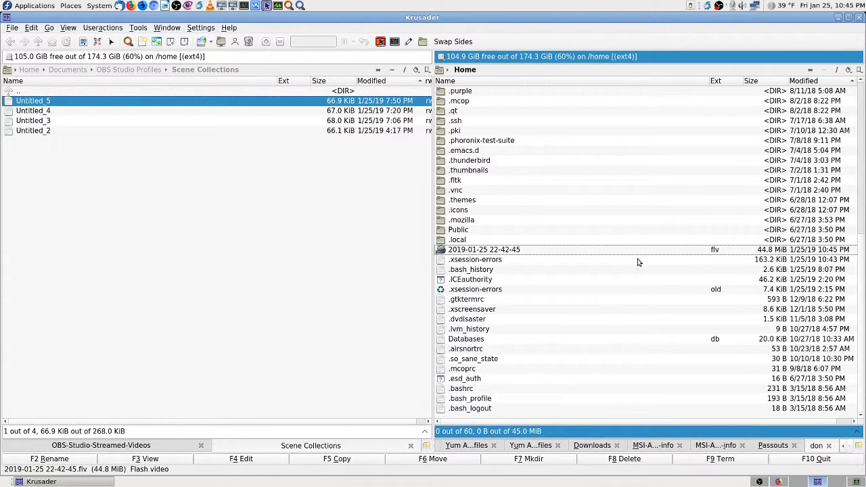
mouse_move(637, 262)
key("Up")
key("Up")
key("Up")
key("Down")
key("Down")
key("Down")
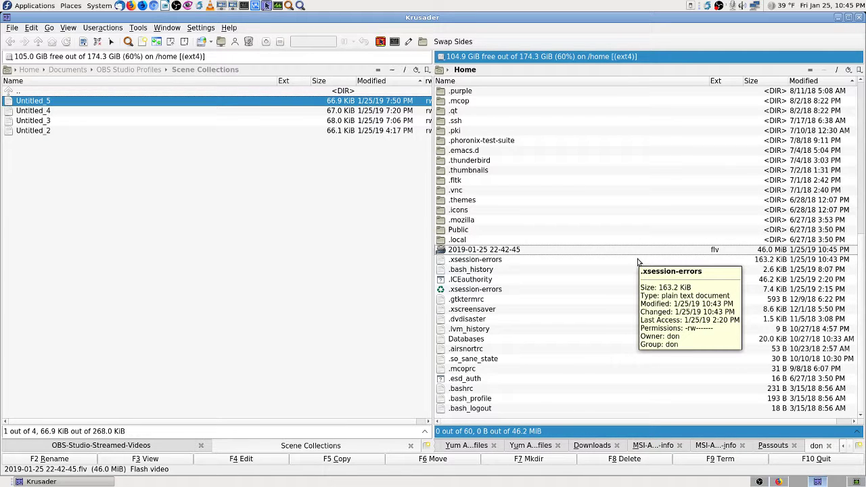
type("Pic")
key("Return")
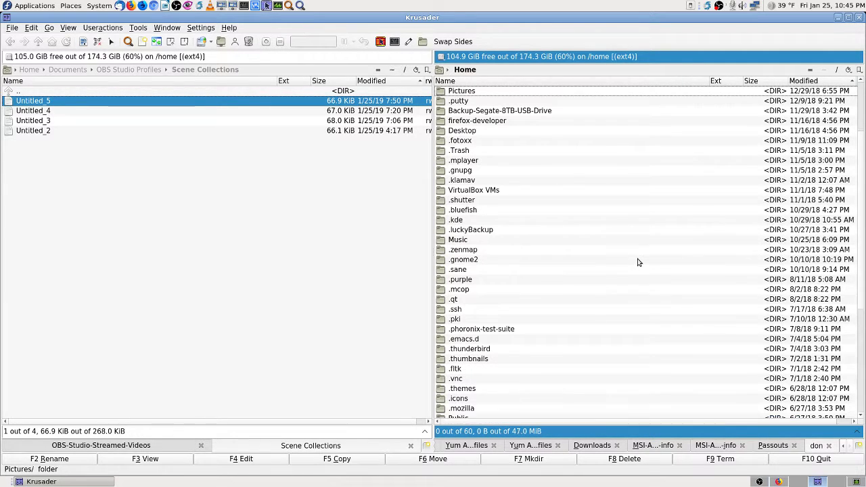
key("Down")
key("Return")
key("Down")
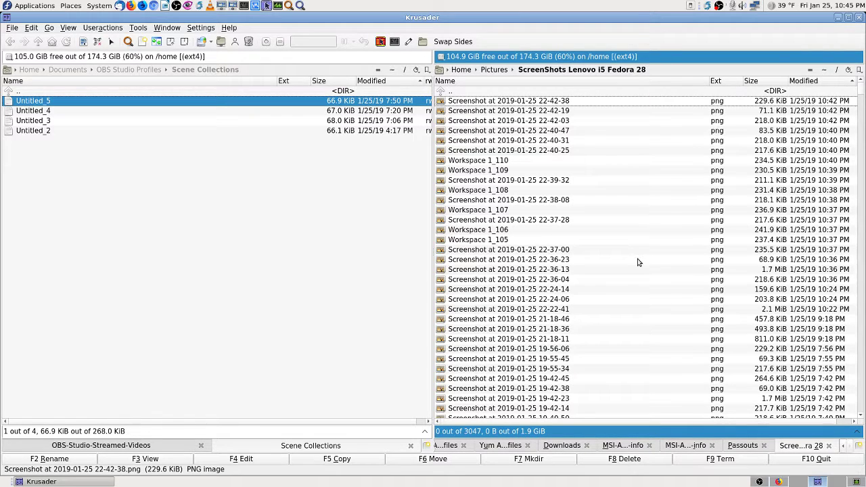
key("Return")
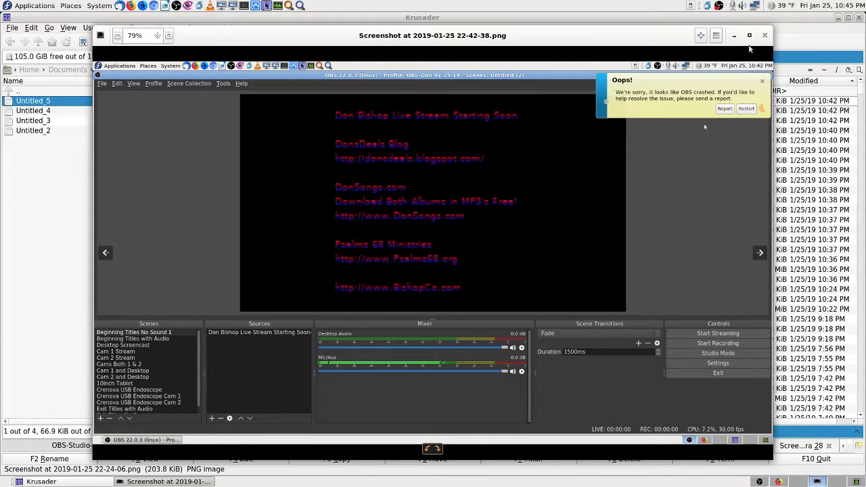
left_click(750, 37)
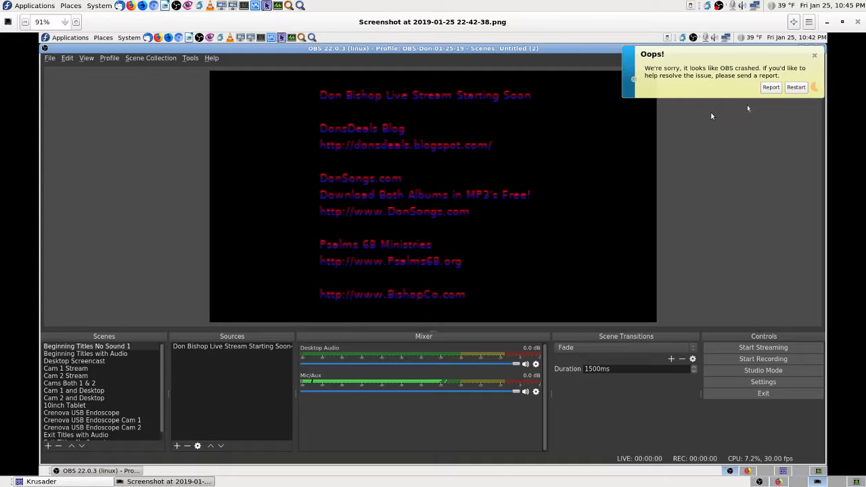
- Go back through the older screenshots to examine the OBS crash notice, the obs process list and the profile removal confirmation
key("Left")
key("Left")
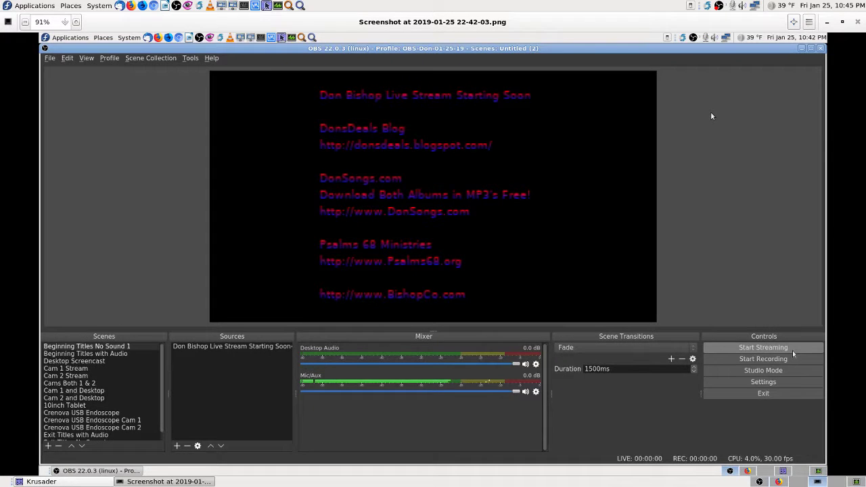
key("Left")
key("Right")
key("Left")
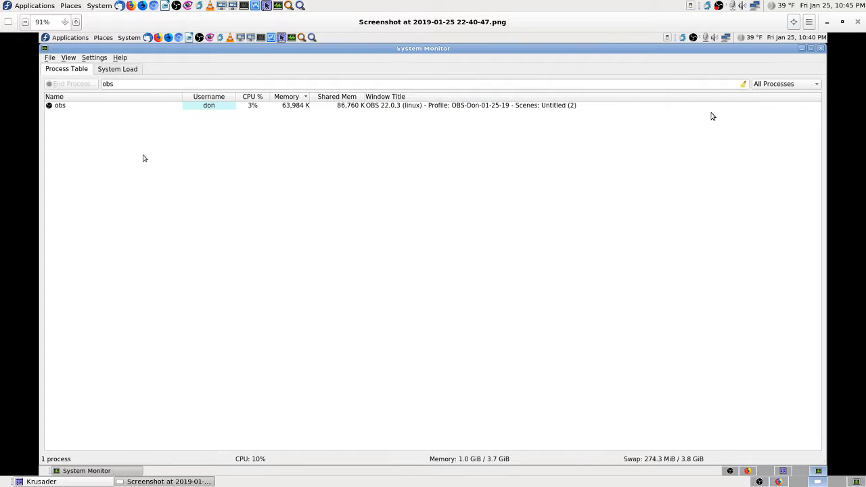
key("Left")
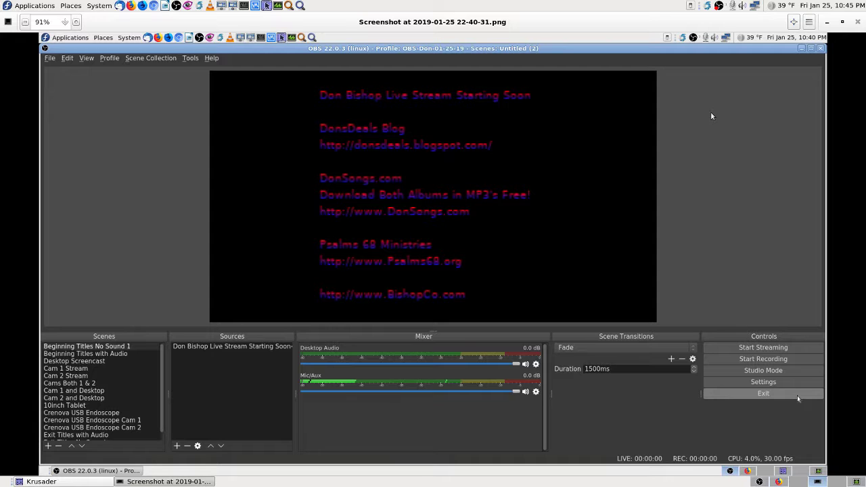
key("Left")
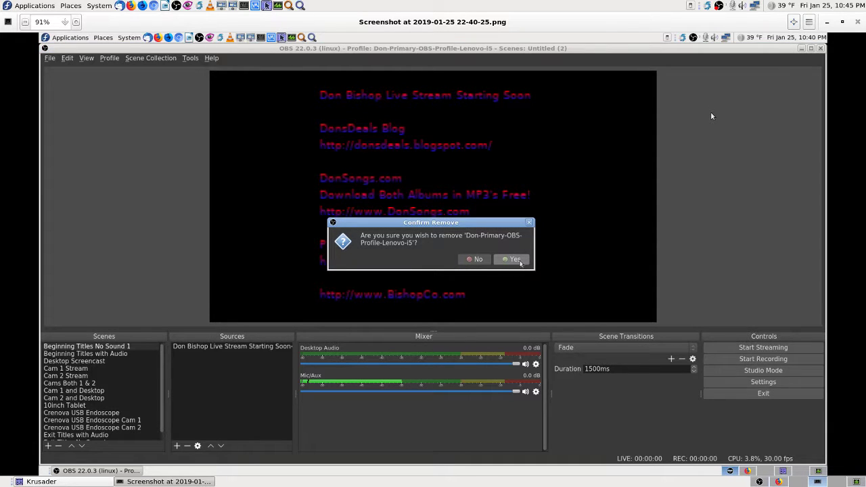
key("Left")
key("Left")
key("Left")
key("Left")
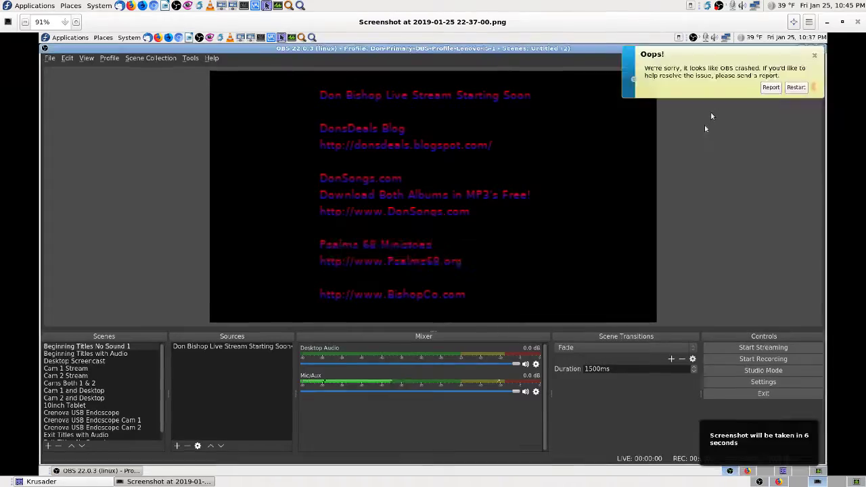
key("Left")
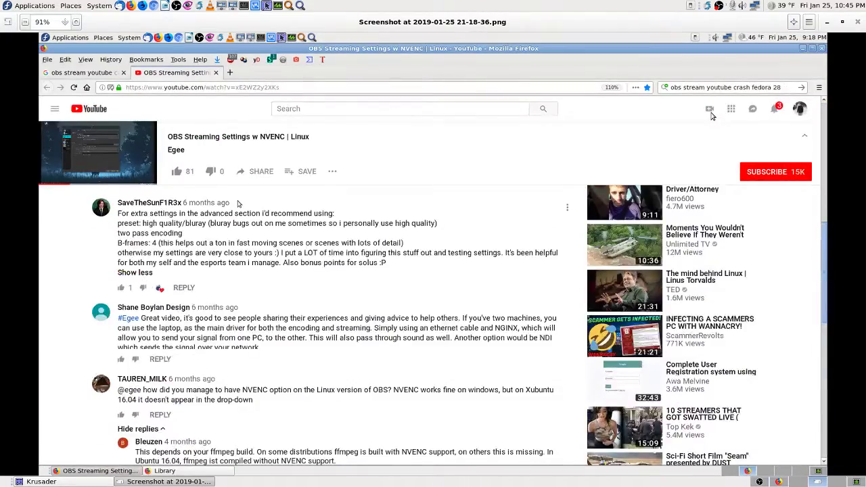
- Review the newer screenshots from 22-36-04 to 22-37-28, covering the stream start, the desktop, System Monitor and the profile removal
key("Right")
key("Right")
key("Left")
key("Right")
key("Right")
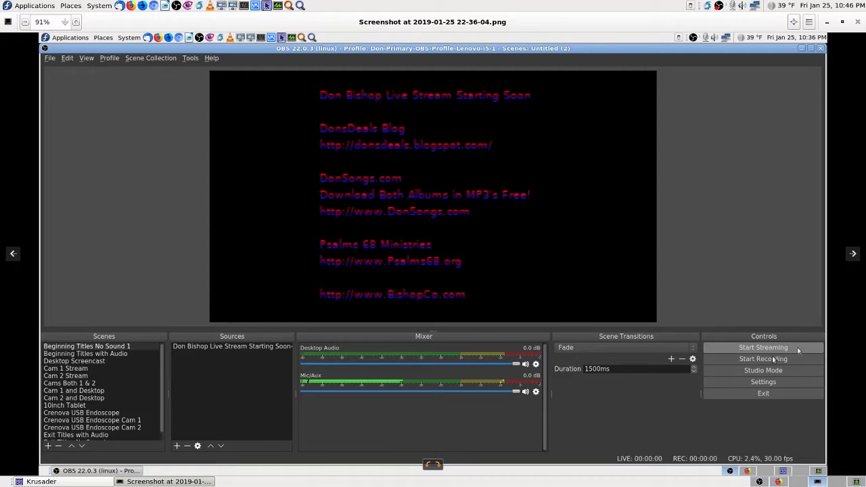
left_click(852, 254)
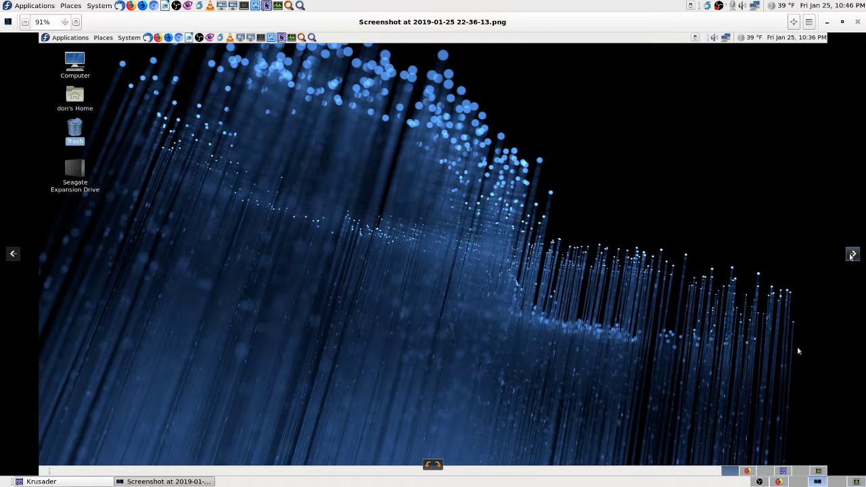
left_click(852, 254)
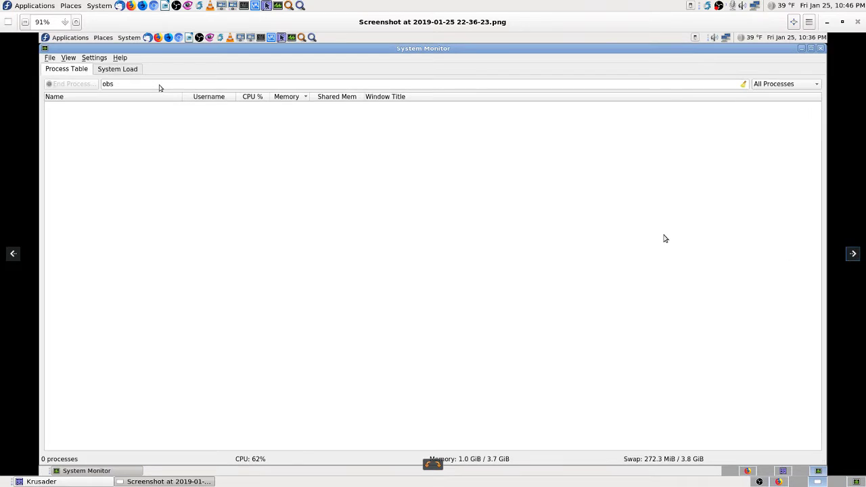
left_click(852, 258)
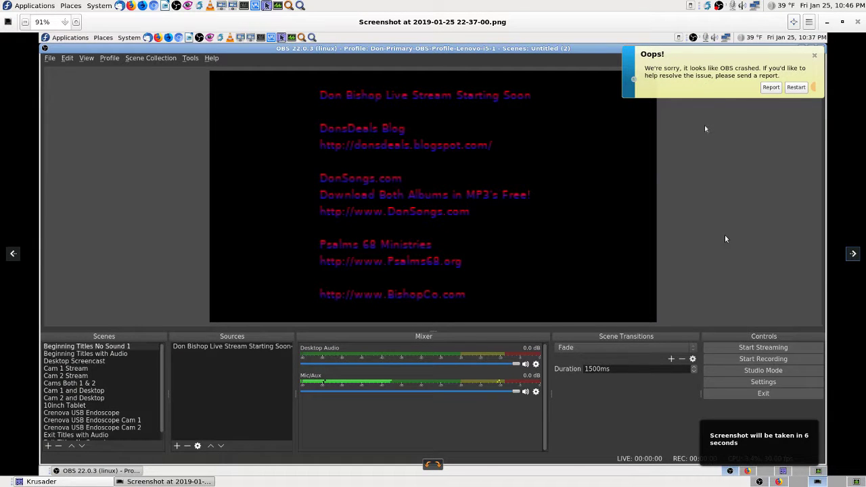
left_click(852, 255)
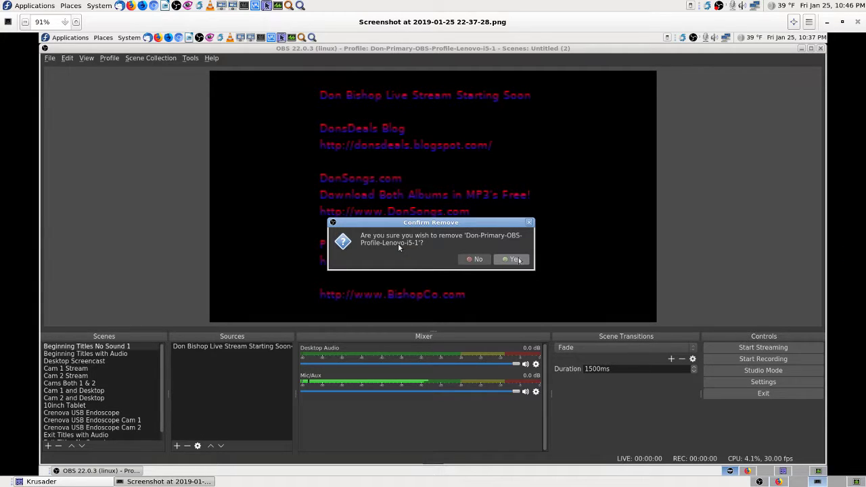
left_click(12, 254)
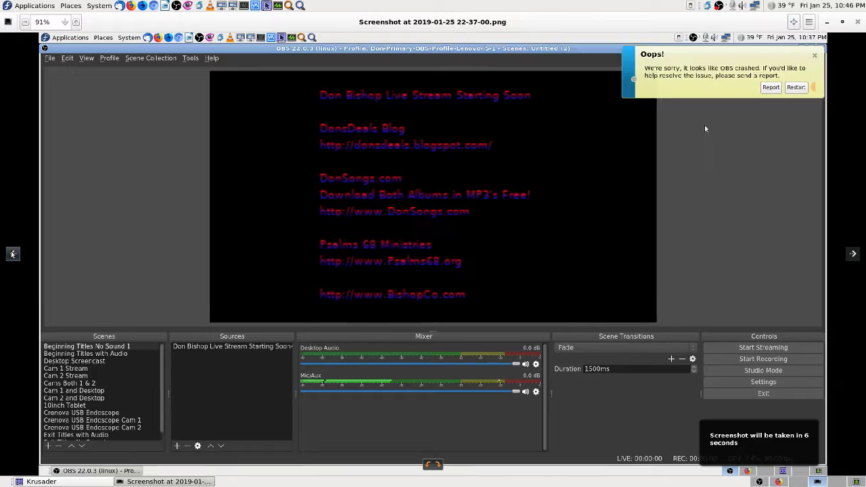
left_click(12, 253)
left_click(12, 254)
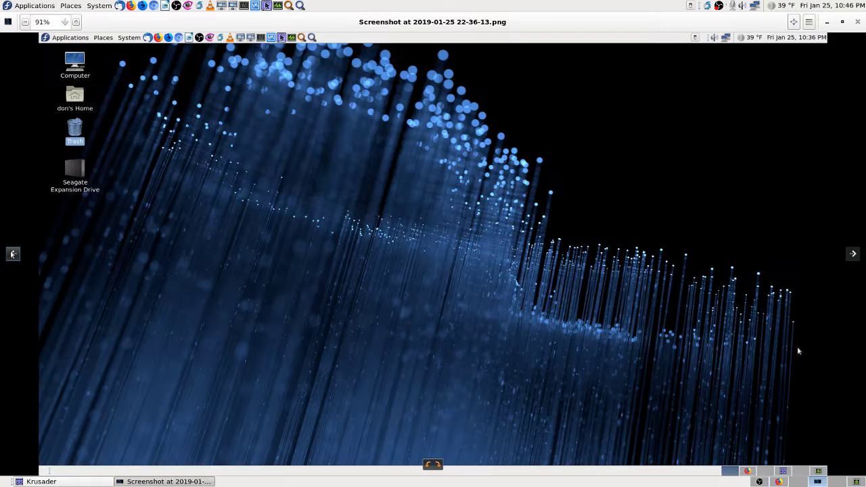
left_click(12, 254)
left_click(11, 253)
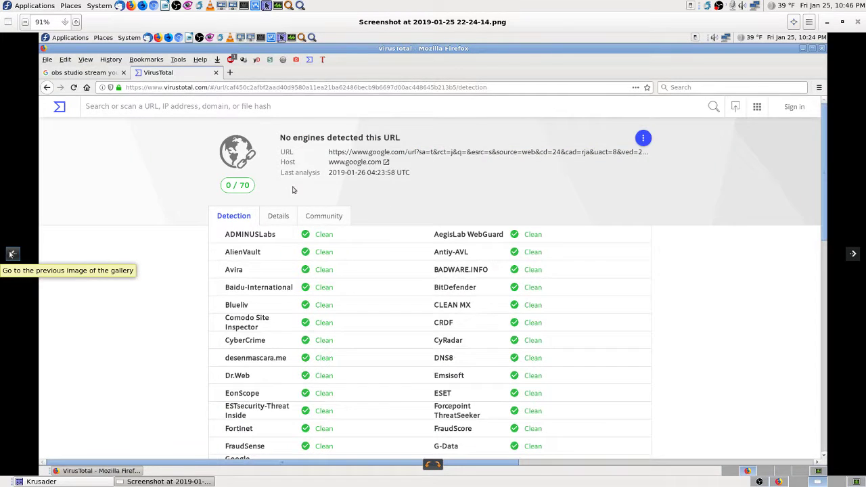
left_click(854, 253)
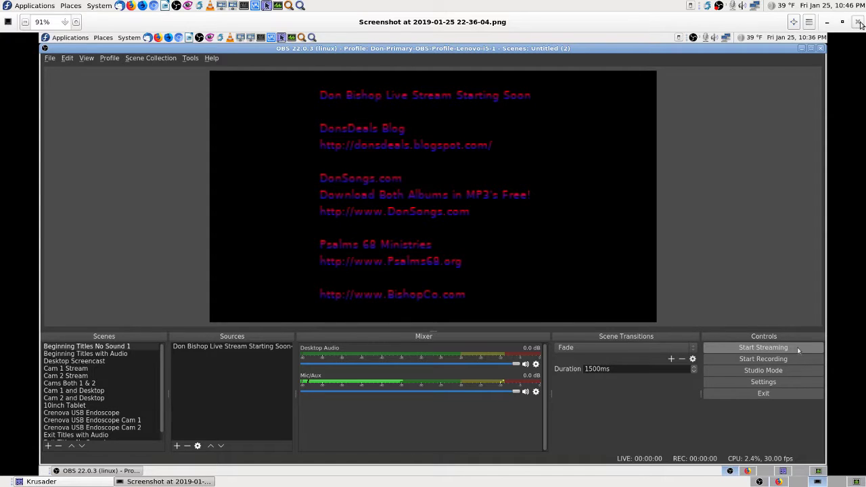
left_click(857, 22)
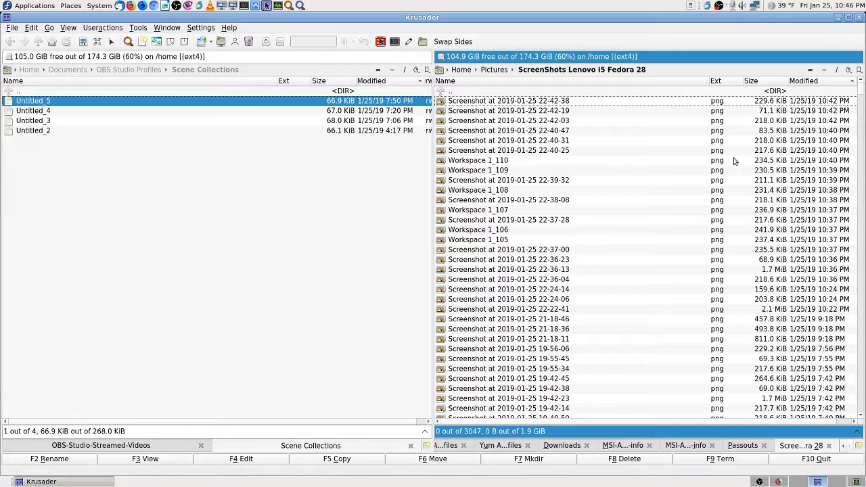
left_click(565, 282)
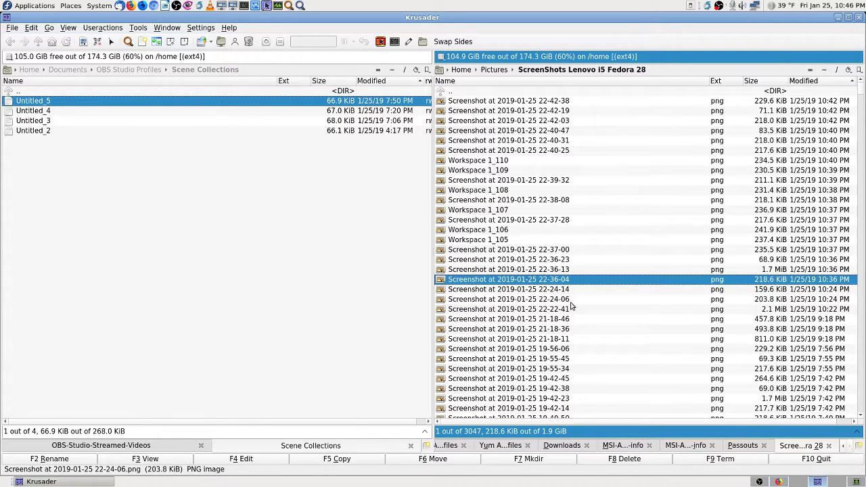
right_click(576, 280)
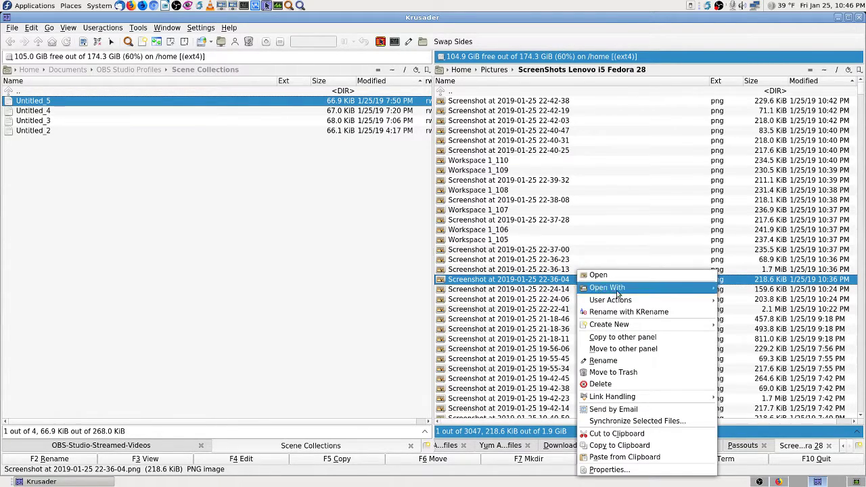
mouse_move(624, 293)
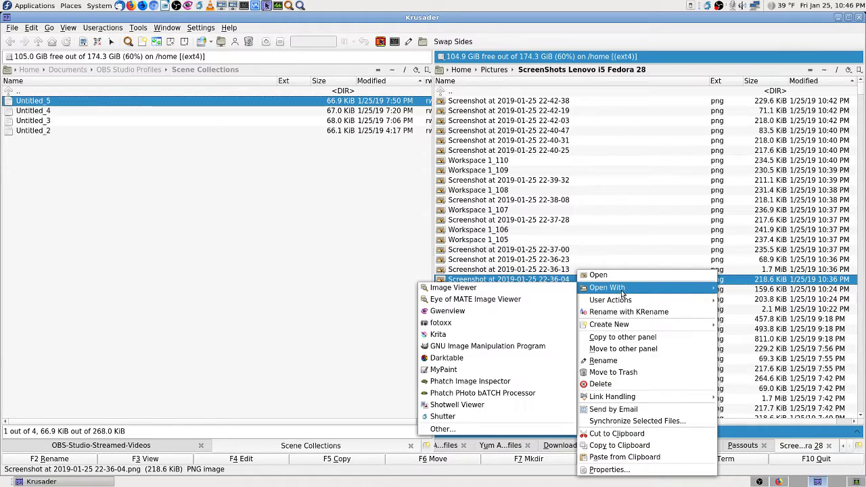
left_click(492, 314)
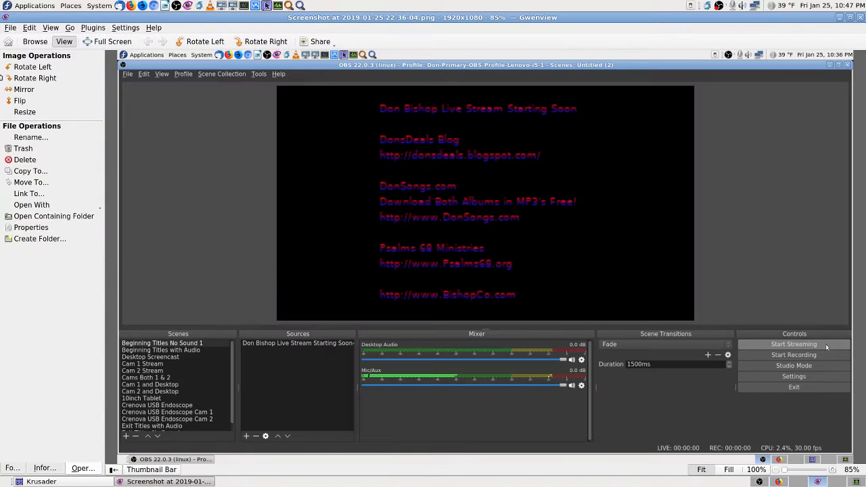
left_click(6, 17)
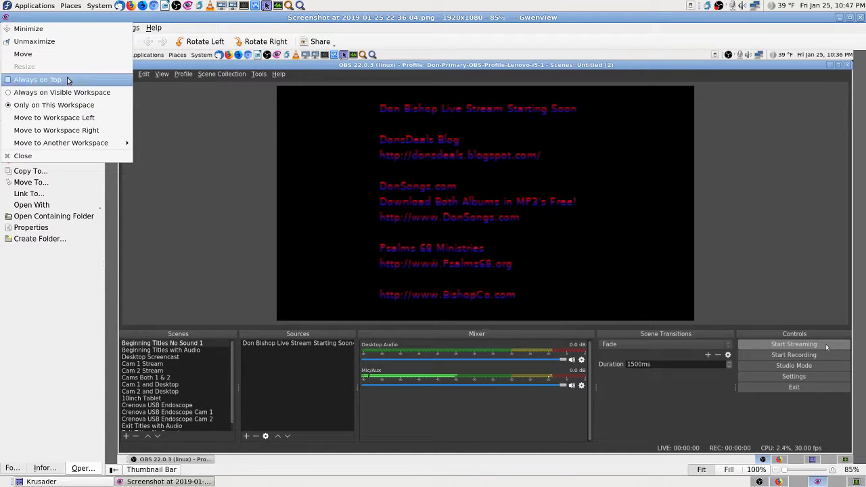
left_click(54, 118)
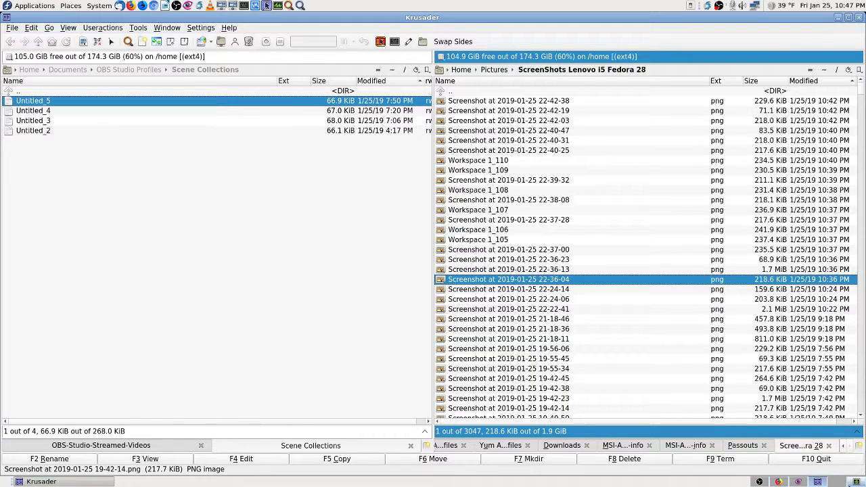
left_click(266, 6)
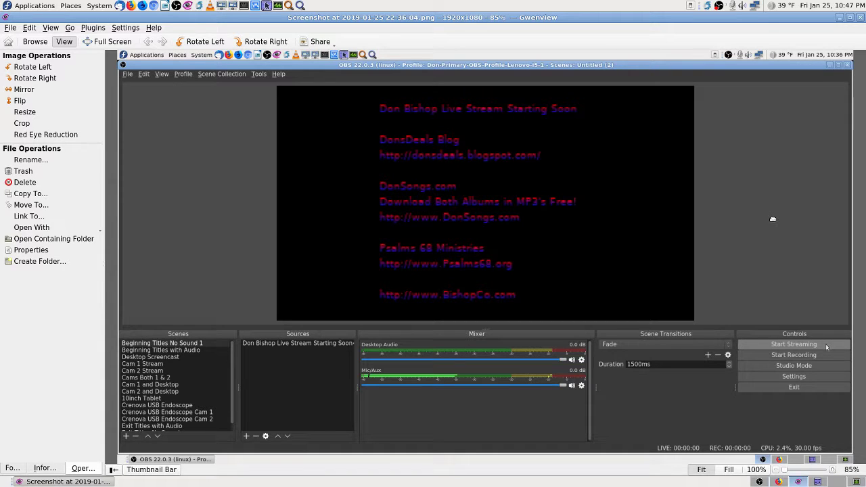
key("BackSpace")
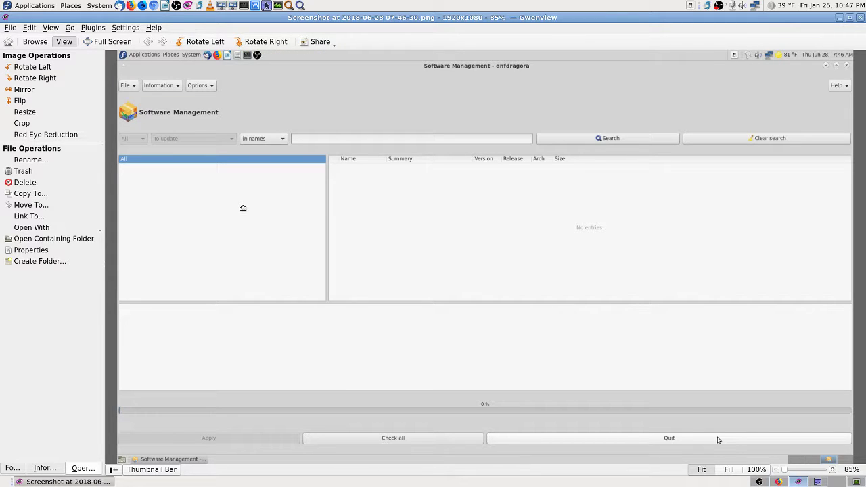
key("space")
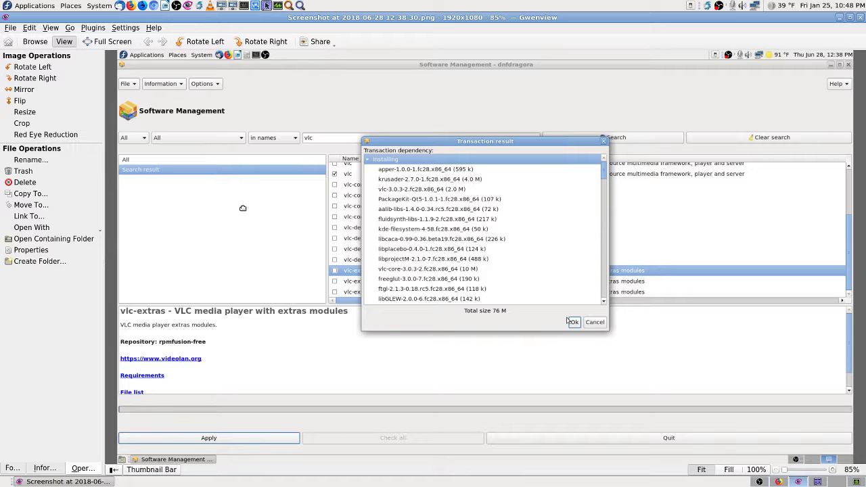
scroll(243, 207, "down", 1)
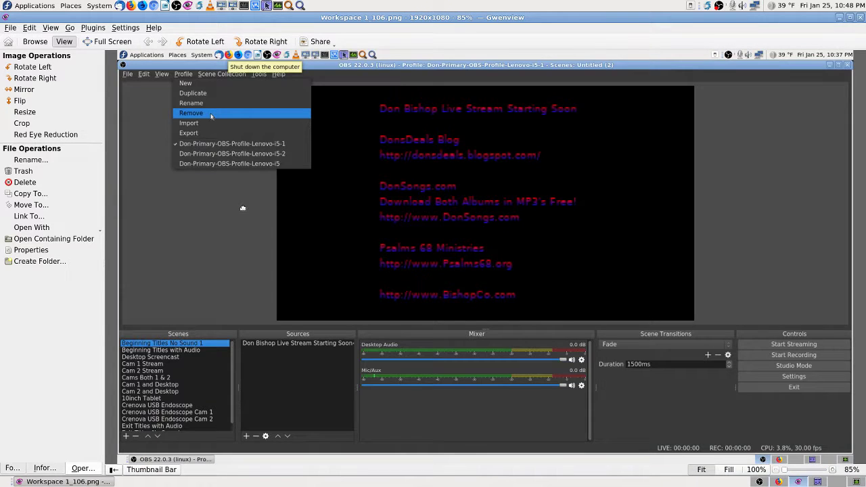
scroll(243, 208, "down", 3)
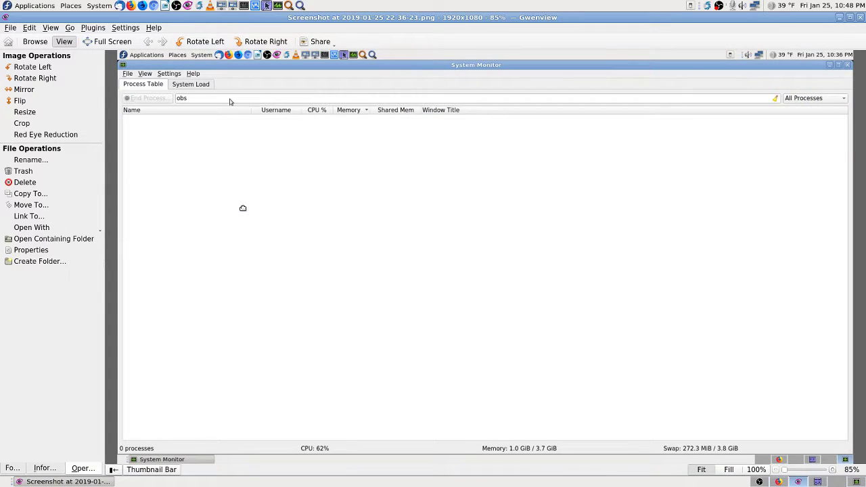
scroll(243, 208, "down", 1)
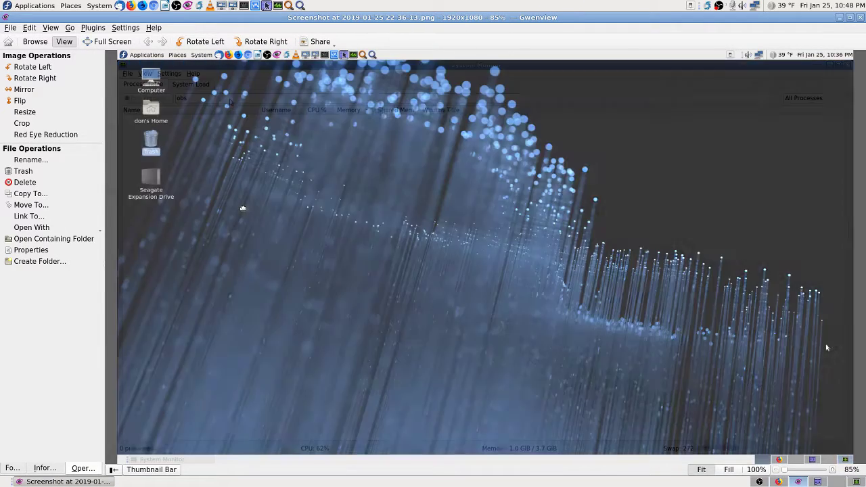
scroll(243, 208, "down", 1)
scroll(243, 208, "down", 1)
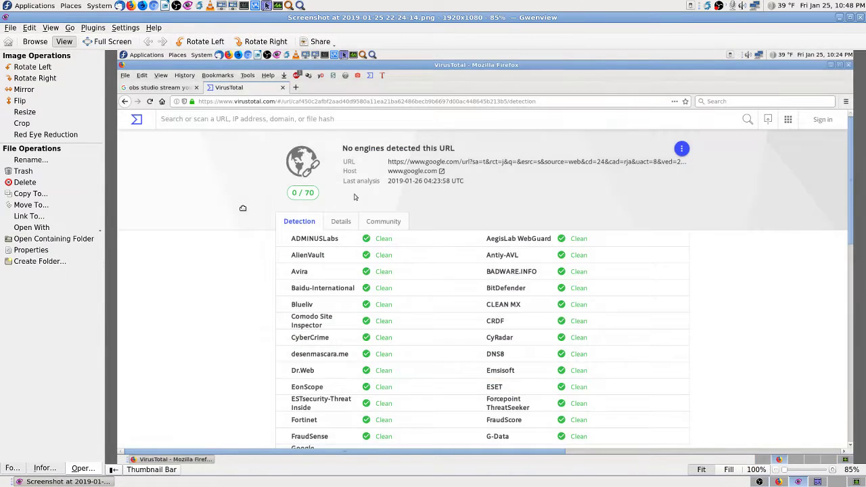
scroll(243, 207, "down", 1)
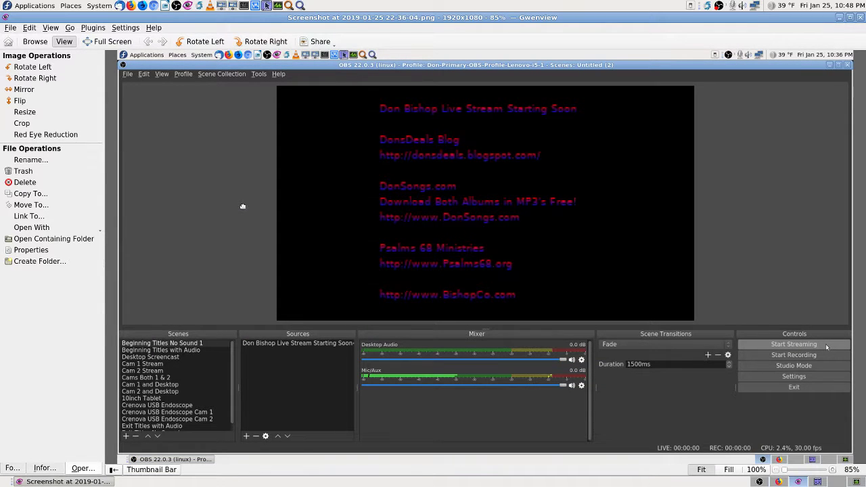
- View the screenshots full screen from 22-36-04 onward, examining the OBS crash notice and the removal of the profiles ending in i5-1 and i5-2
left_click(120, 42)
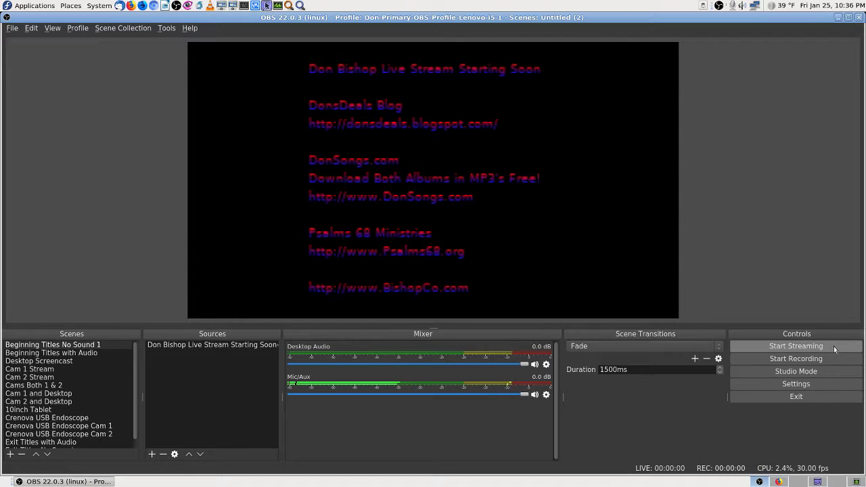
key("ctrl+q")
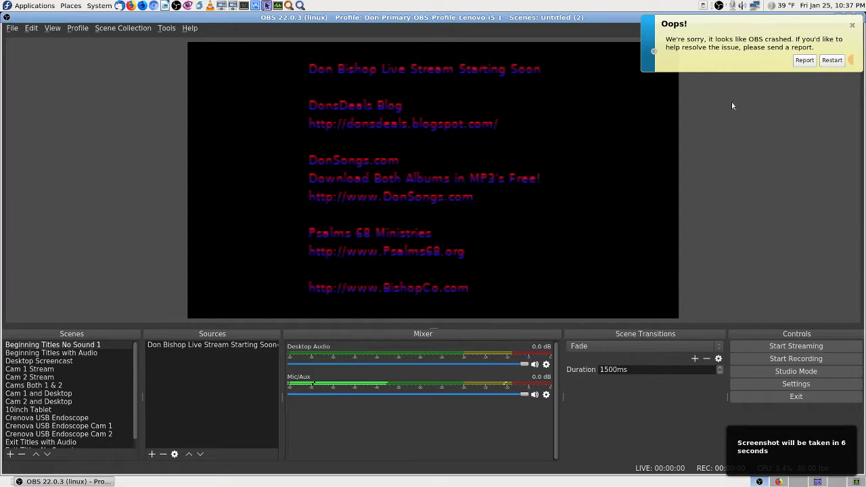
left_click(77, 28)
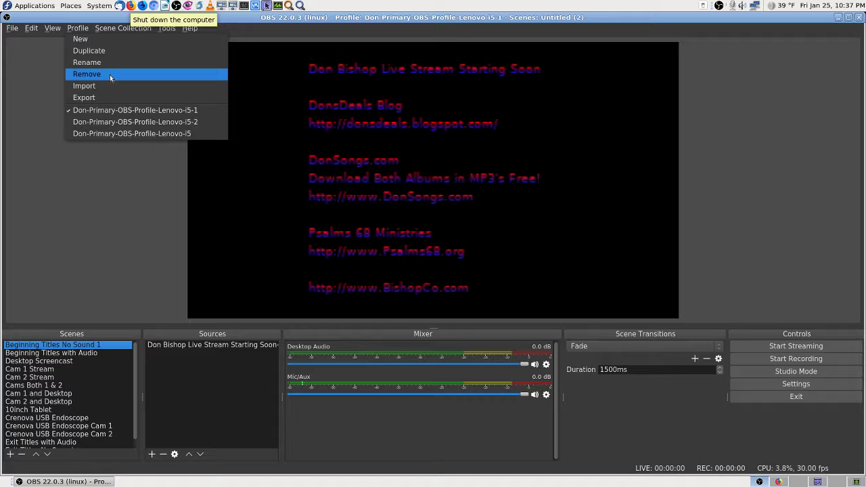
left_click(110, 74)
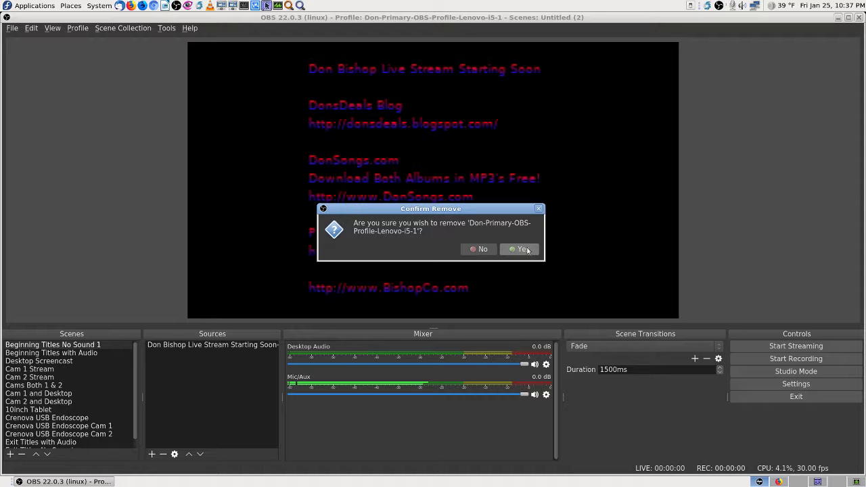
left_click(525, 250)
left_click(78, 28)
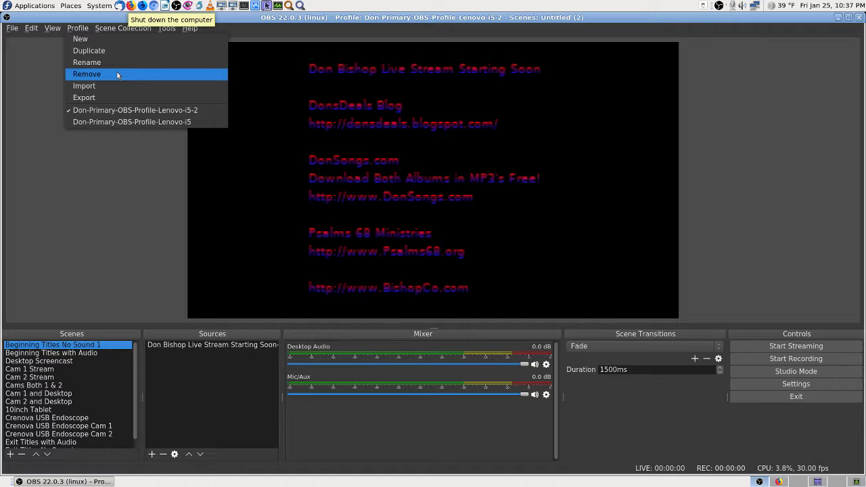
left_click(118, 74)
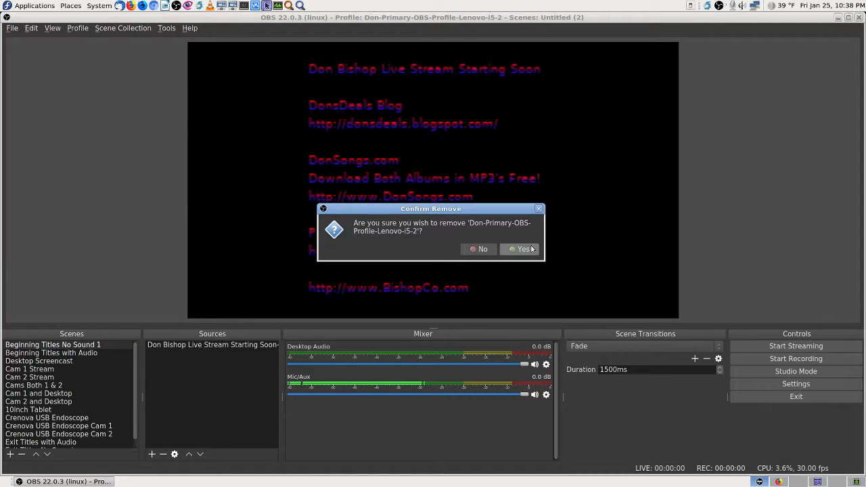
left_click(524, 249)
- Continue through the full-screen screenshots showing the new profile being added and the profile list with the old i5 profile
left_click(77, 28)
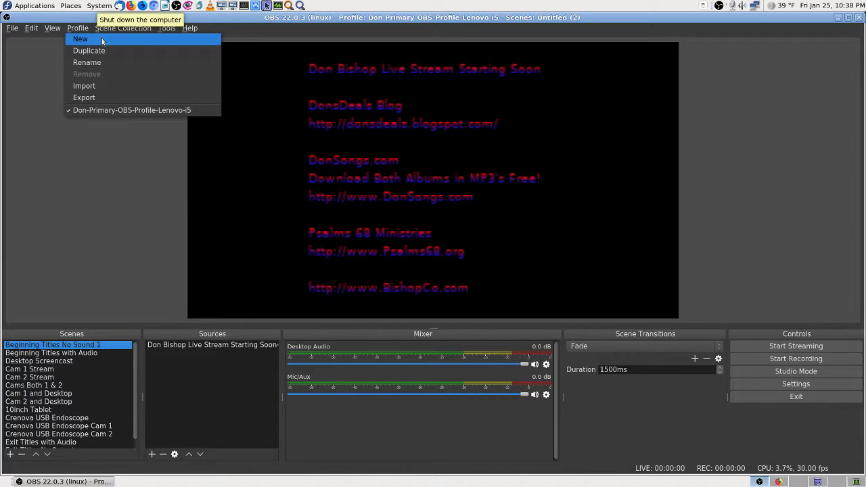
left_click(102, 38)
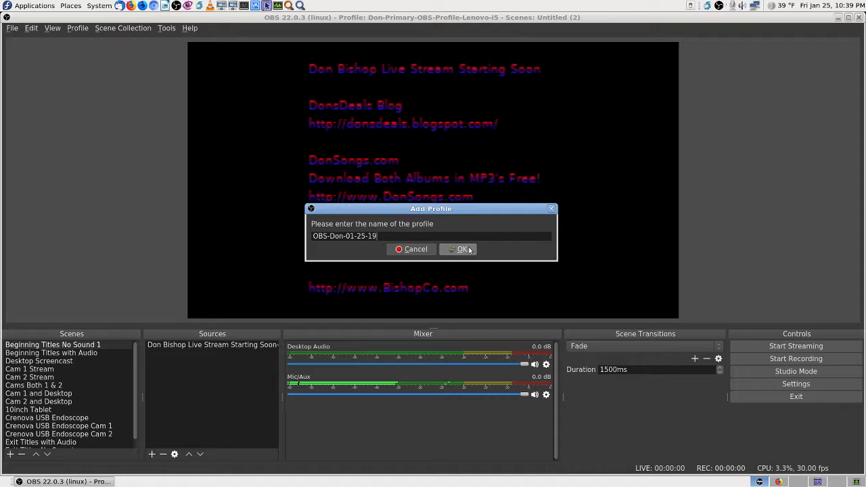
left_click(460, 249)
left_click(77, 28)
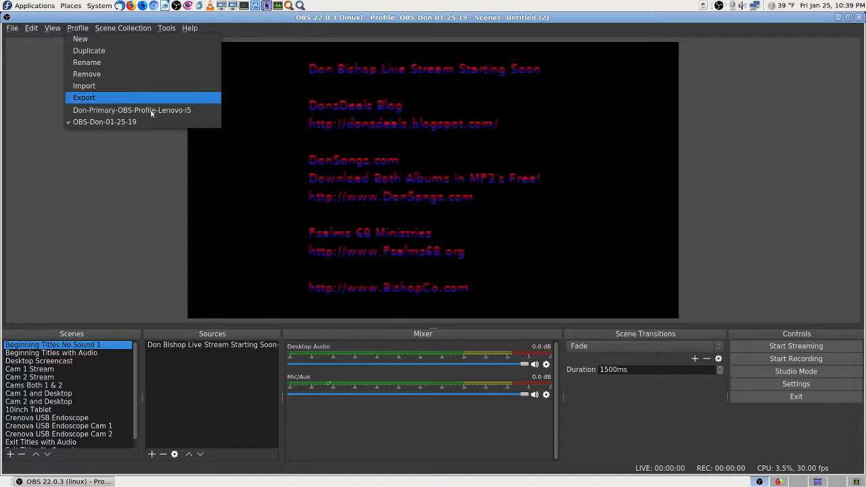
left_click(151, 110)
- Review the remaining screenshots up to 22-42-38, covering the i5 profile's removal and the repeated crash, and leave full-screen view
left_click(77, 27)
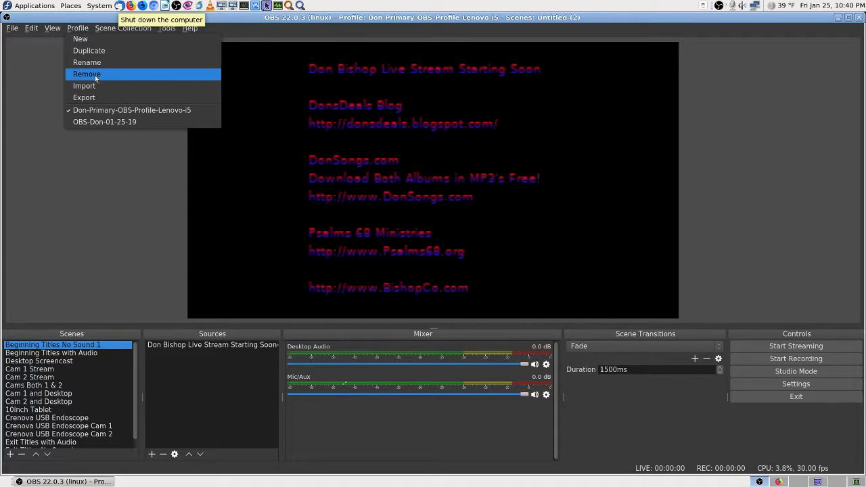
left_click(95, 76)
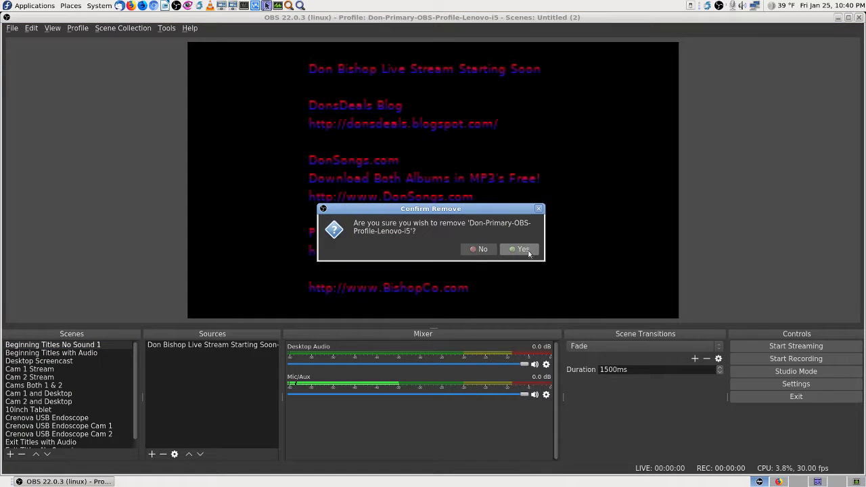
left_click(523, 250)
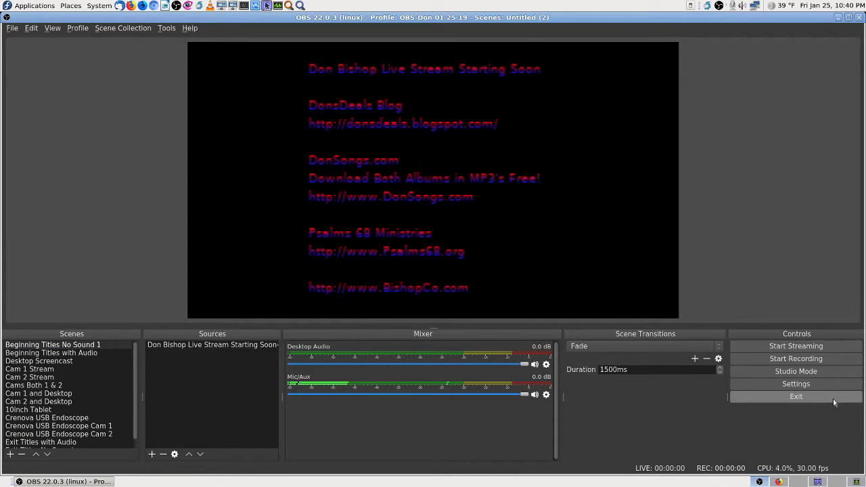
left_click(833, 399)
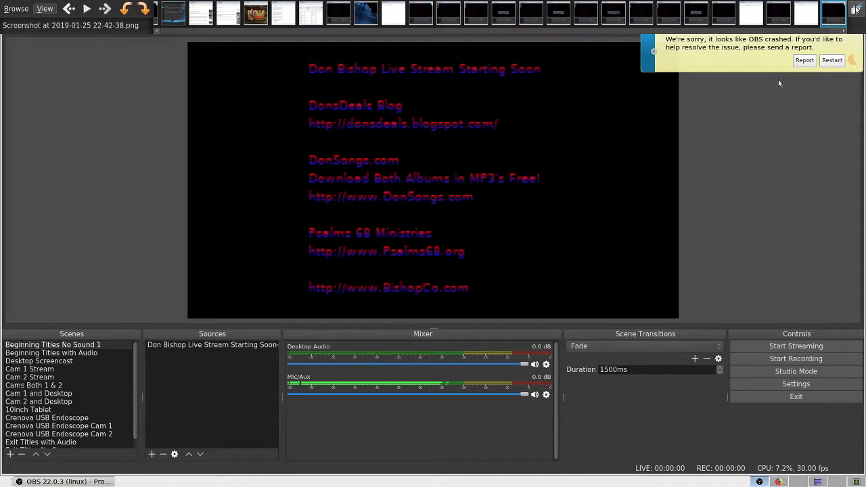
left_click(855, 9)
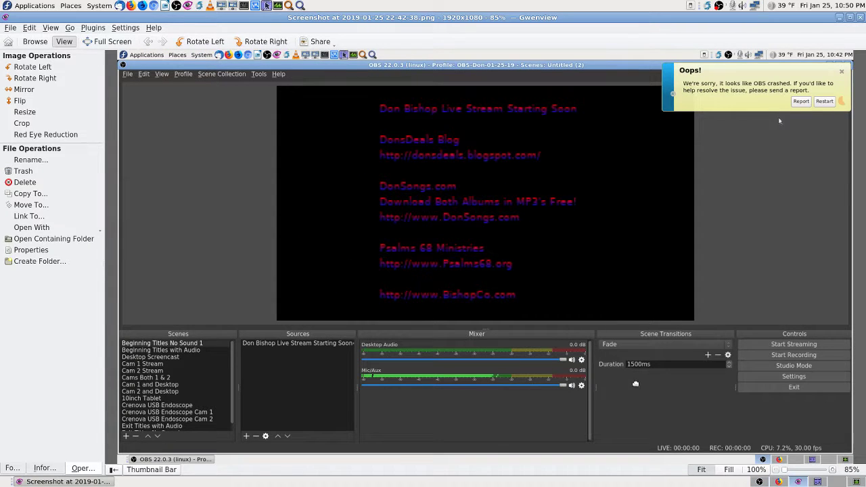
- Switch to System Monitor and check the obs process's CPU and memory usage
left_click(856, 481)
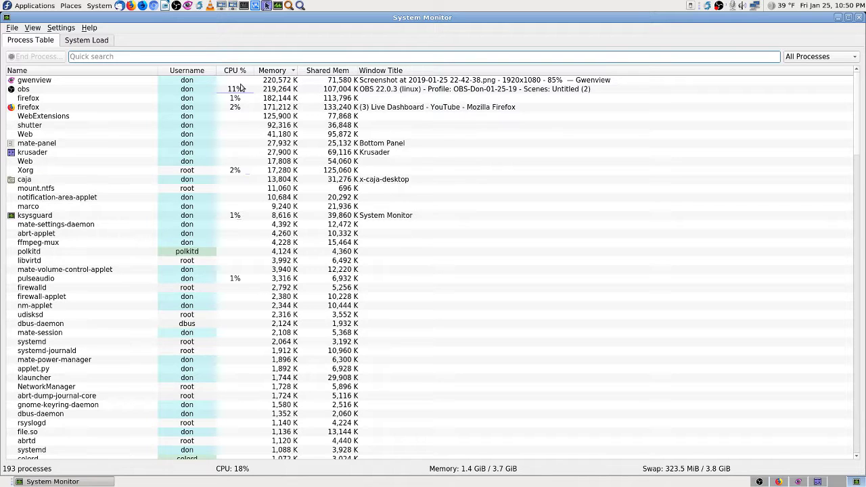
mouse_move(241, 88)
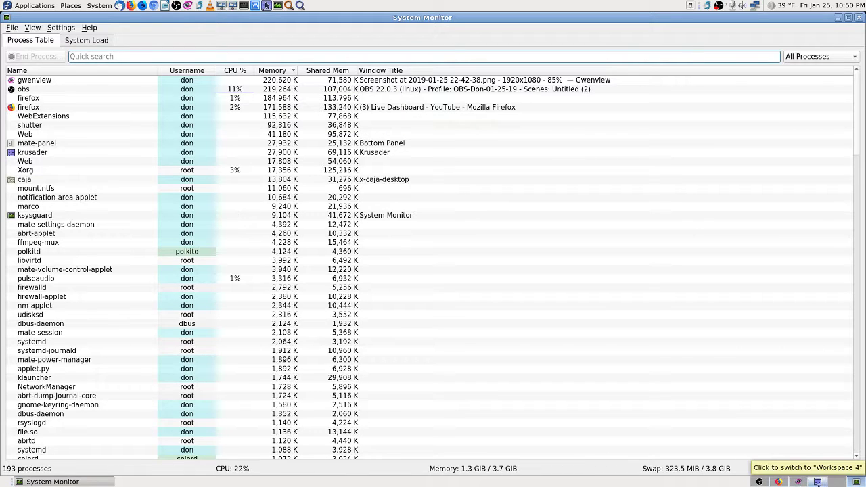
left_click(856, 482)
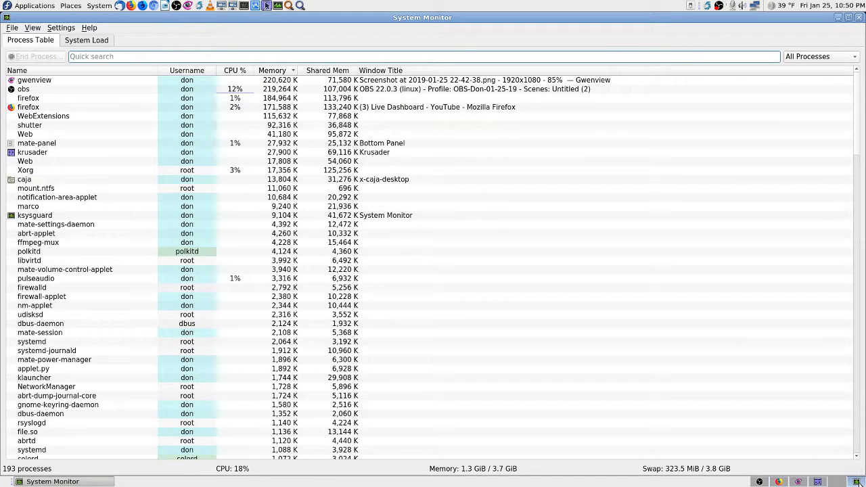
left_click(802, 482)
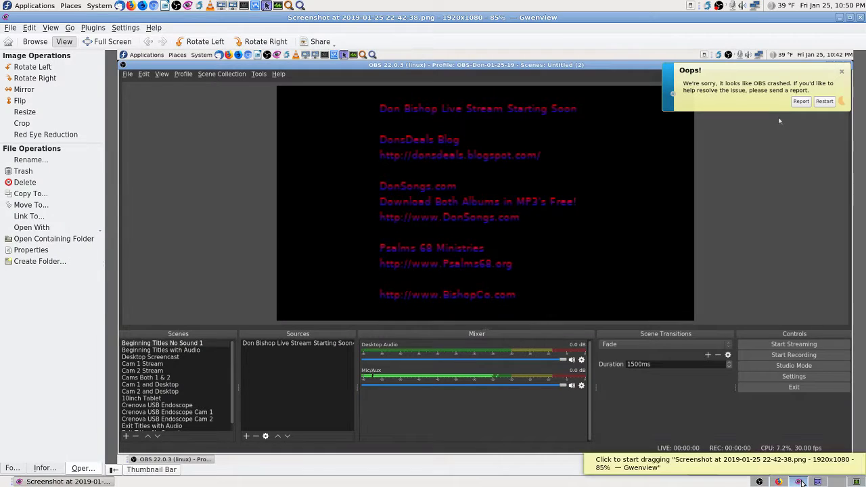
left_click(859, 18)
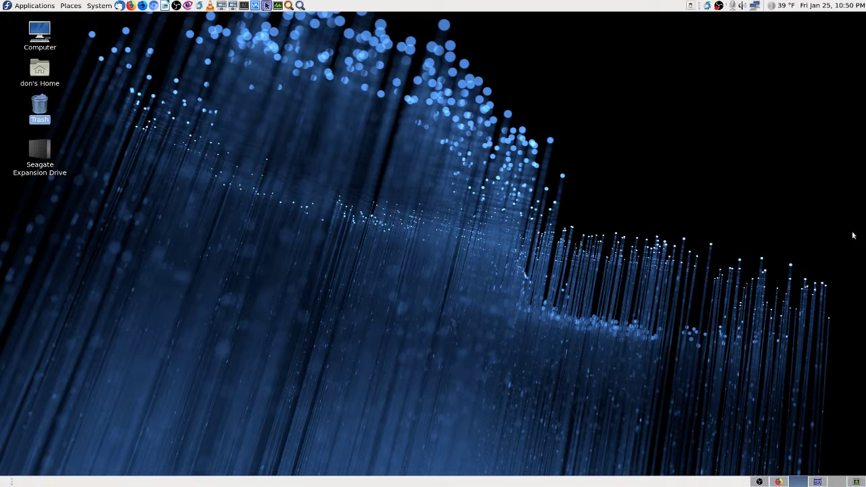
left_click(818, 481)
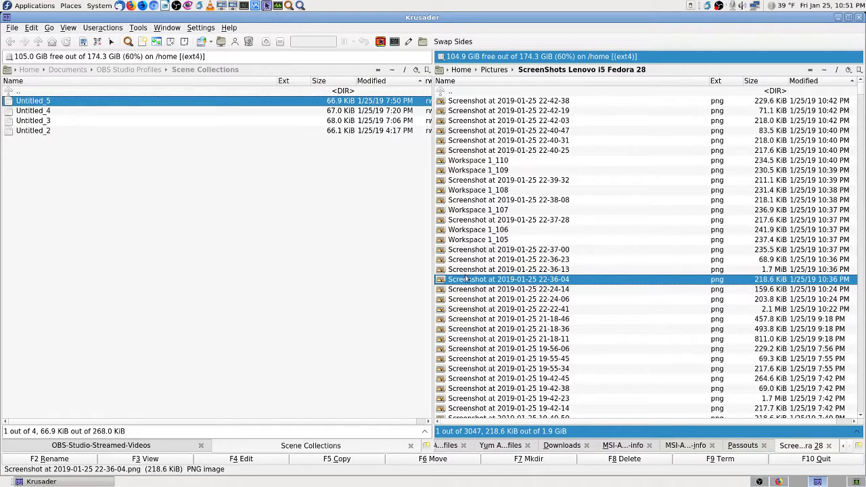
left_click(511, 100)
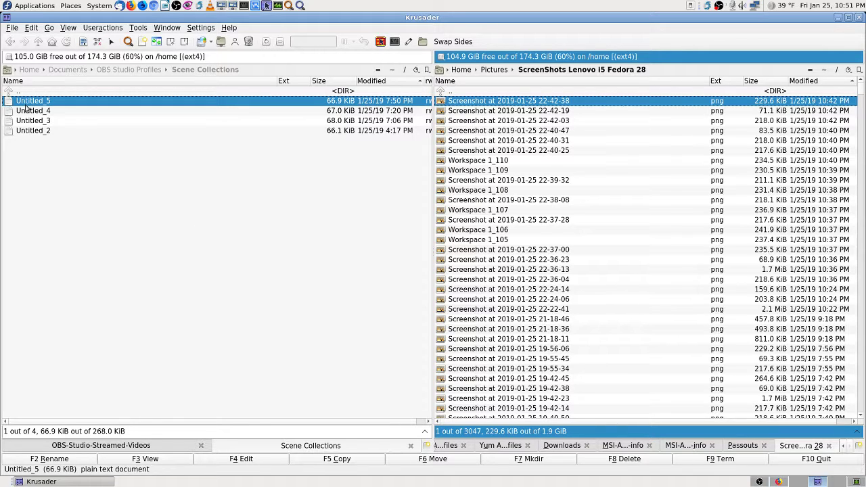
- Switch from Krusader to OBS Studio and look over the scene collection commands and available collections
left_click(44, 92)
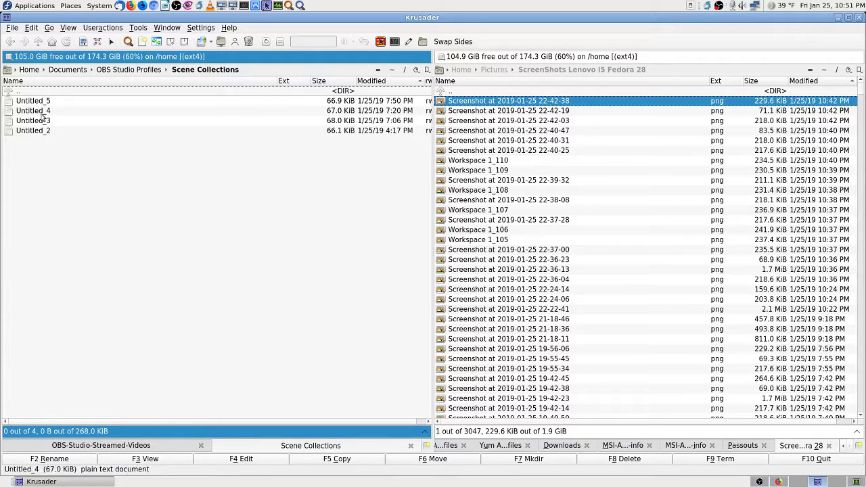
left_click(778, 481)
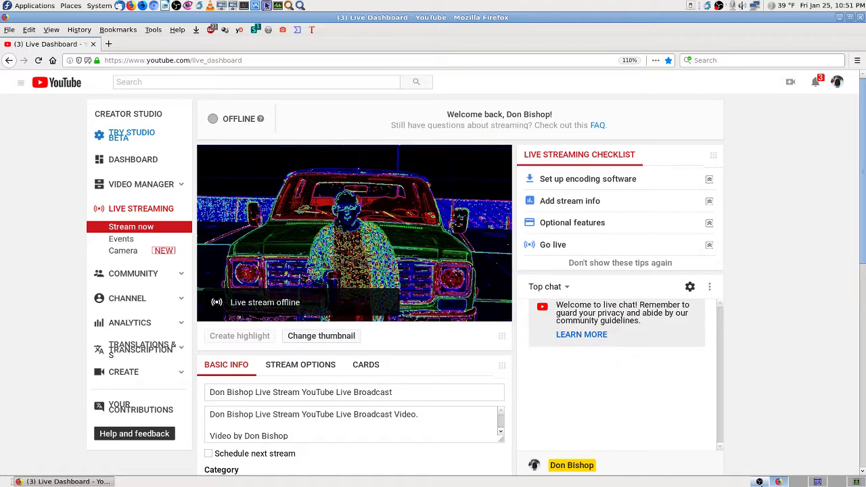
left_click(779, 482)
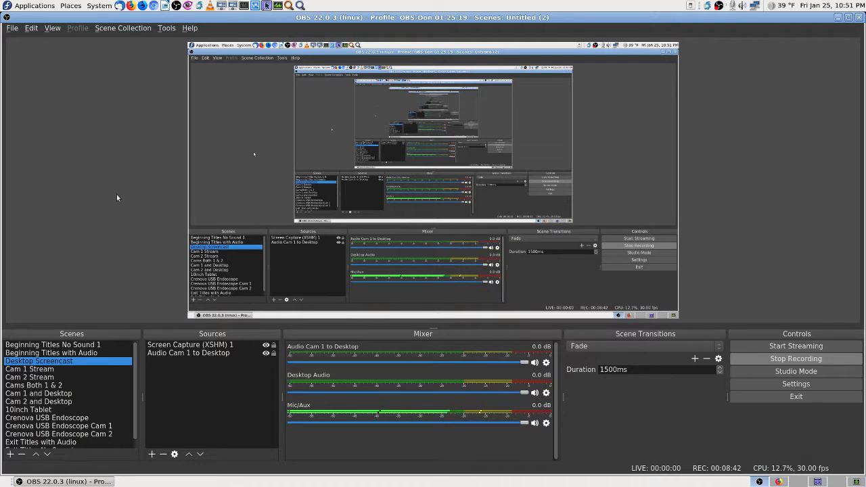
left_click(121, 30)
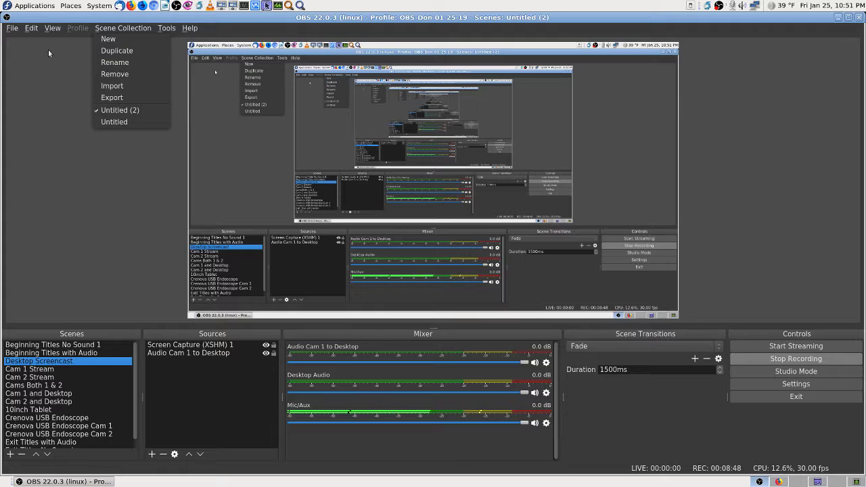
left_click(57, 102)
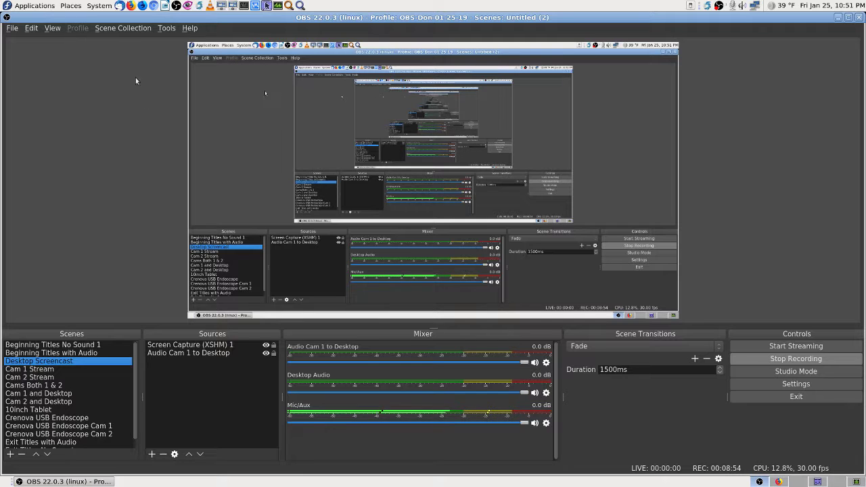
- Try to import a scene collection from the Scene Collections folder inside Documents/OBS Studio Profiles
left_click(125, 28)
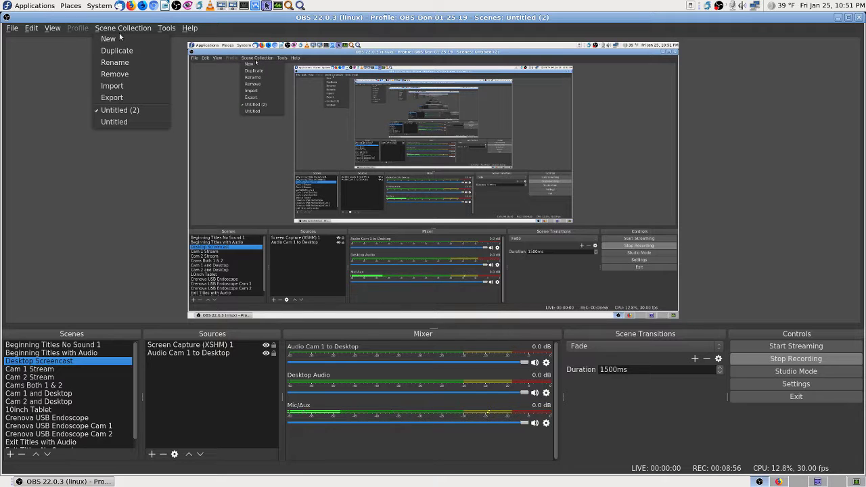
left_click(123, 86)
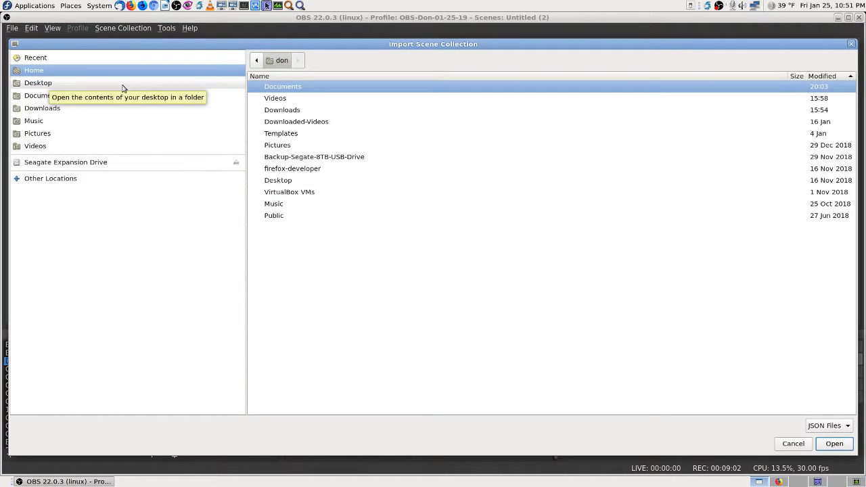
double_click(287, 92)
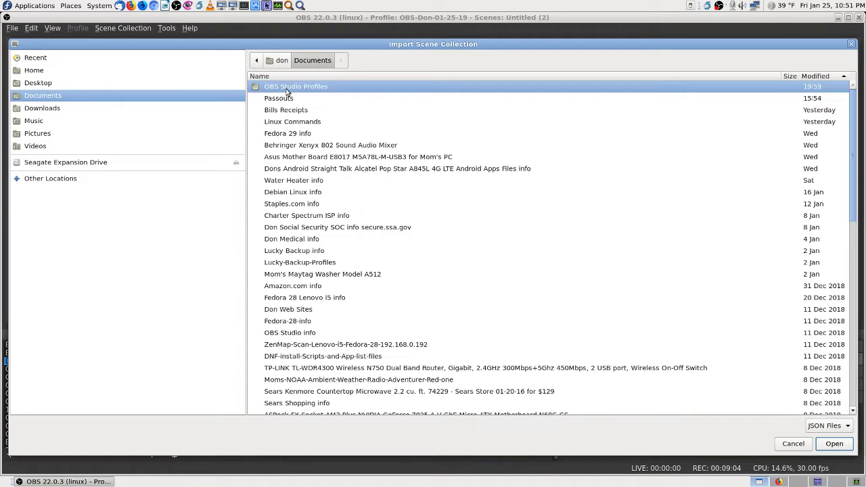
double_click(287, 91)
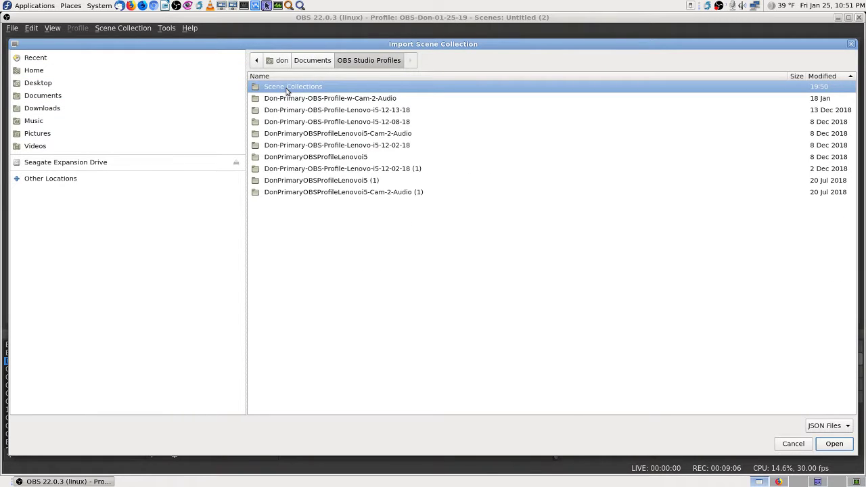
double_click(287, 91)
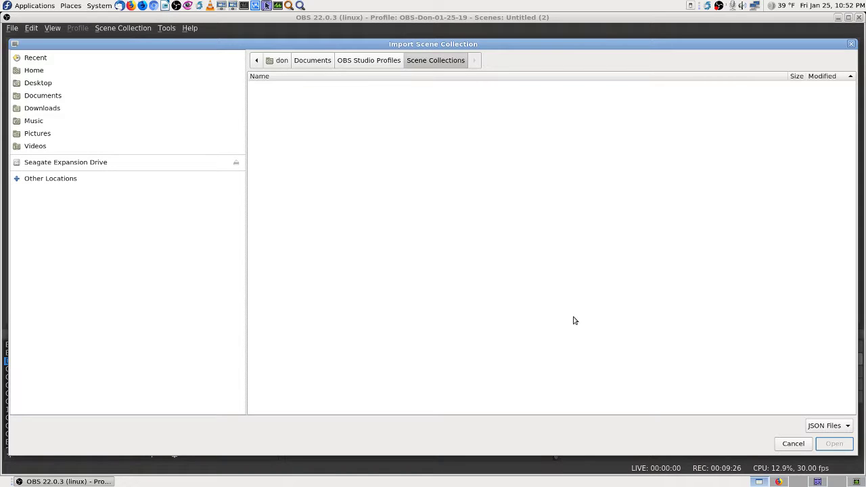
left_click(793, 444)
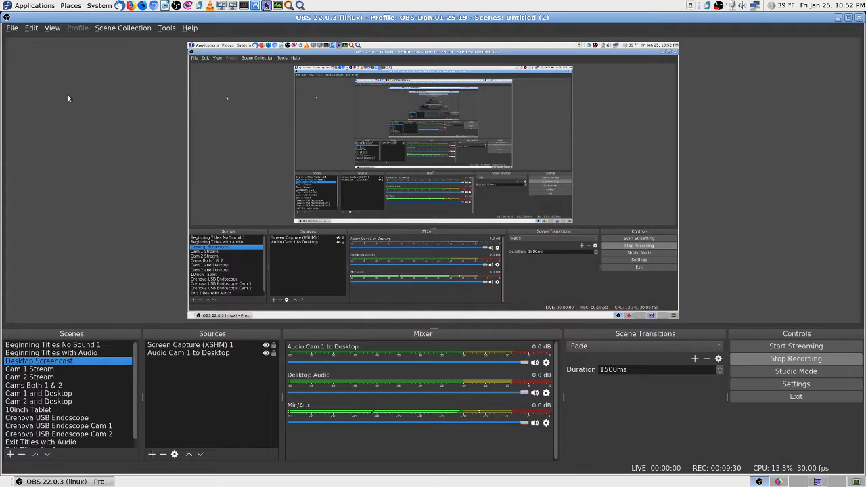
- Retry the scene collection import from the same folder, check the file type filter, and cancel the import
left_click(123, 28)
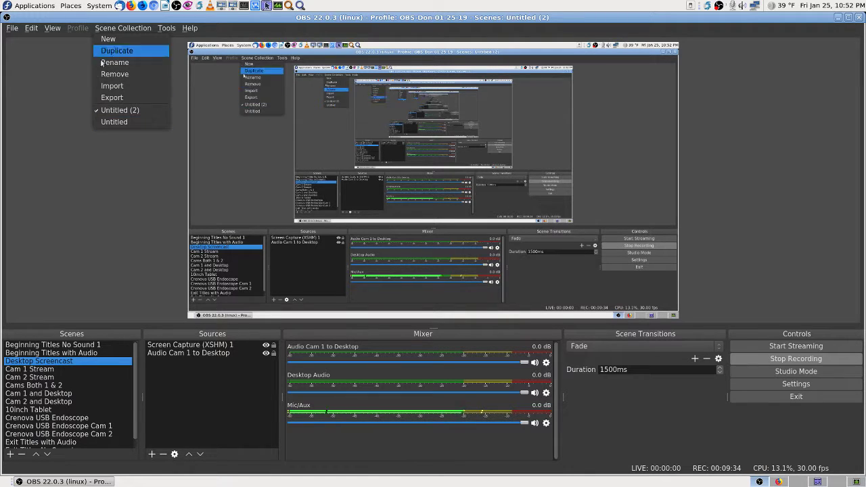
left_click(136, 86)
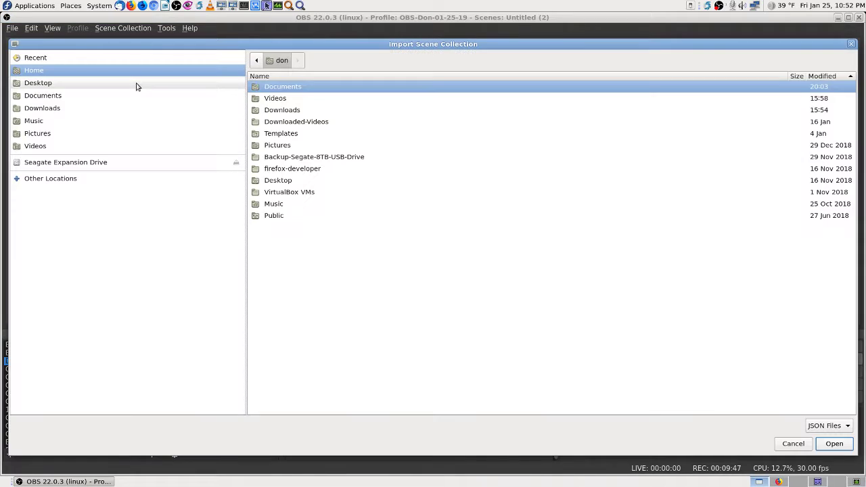
double_click(295, 87)
double_click(295, 87)
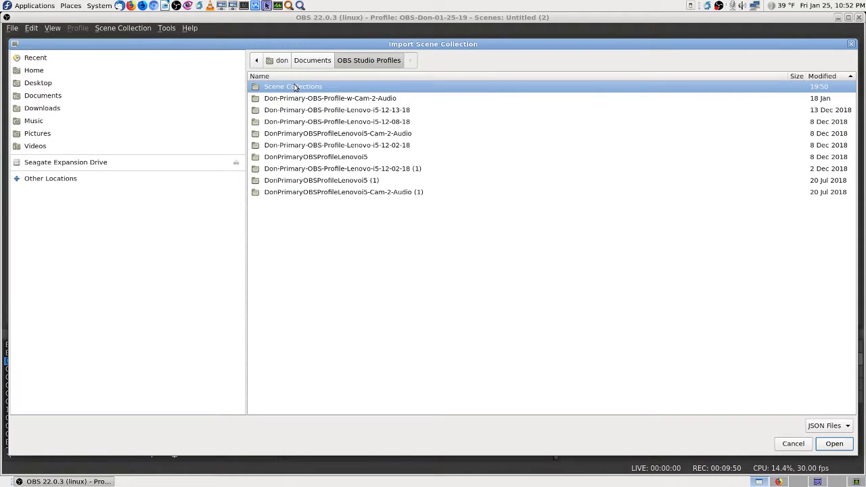
double_click(295, 86)
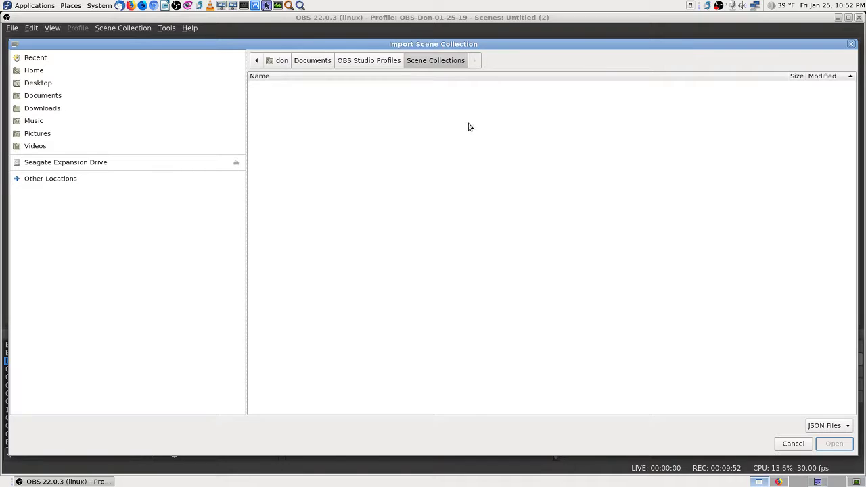
left_click(826, 428)
left_click(842, 429)
left_click(795, 445)
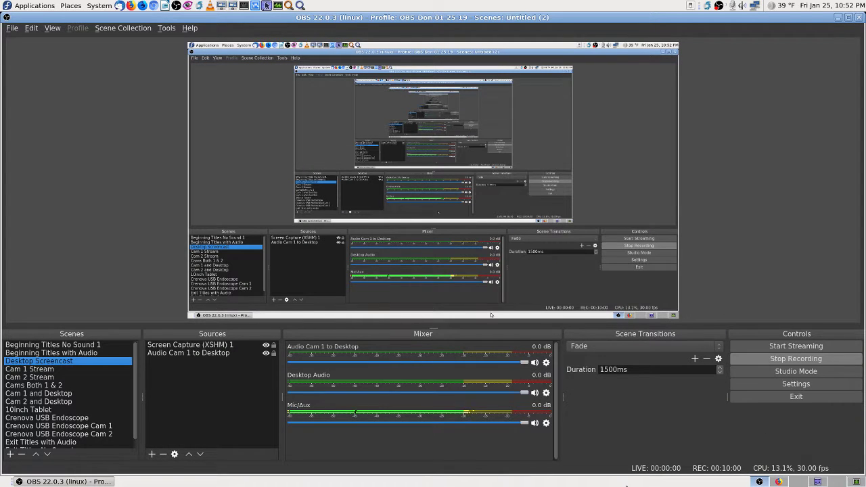
- Switch to Krusader and inspect the file details of Untitled_3 and Untitled_2 in the Scene Collections folder
left_click(839, 482)
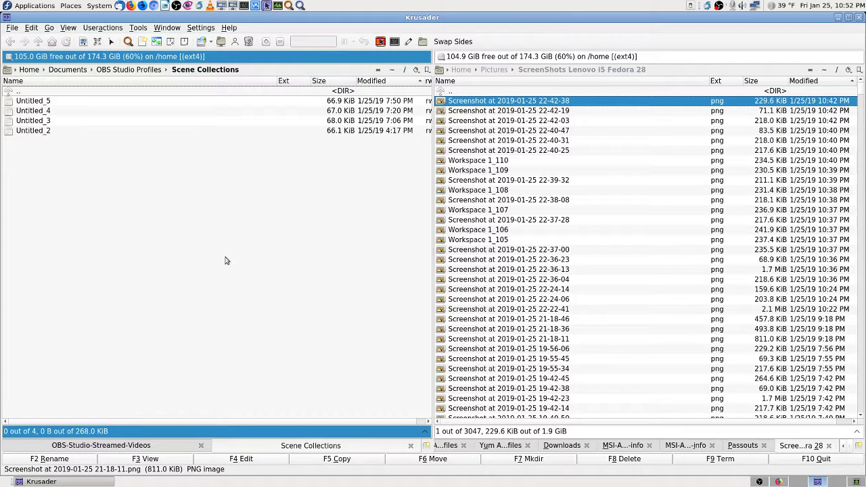
left_click(60, 102)
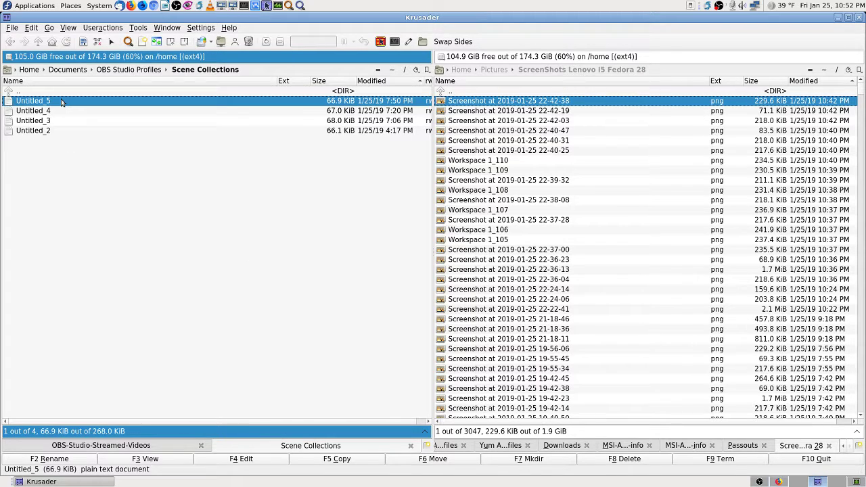
left_click(121, 273)
left_click(64, 121)
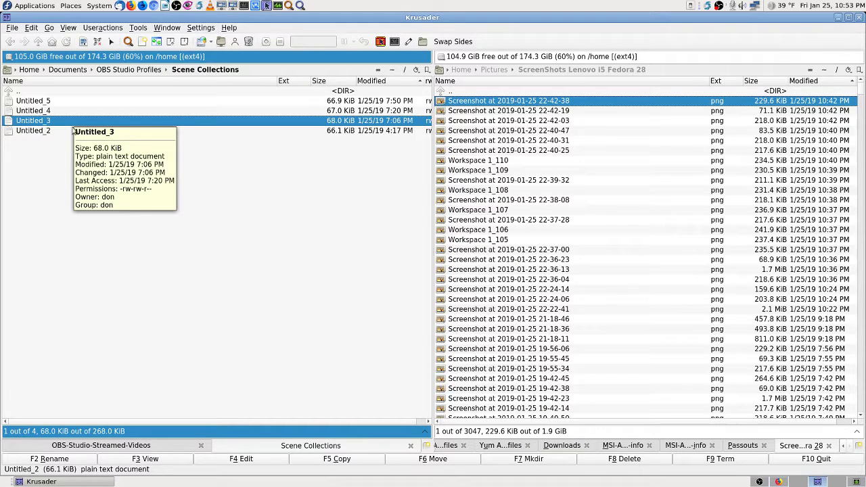
mouse_move(48, 132)
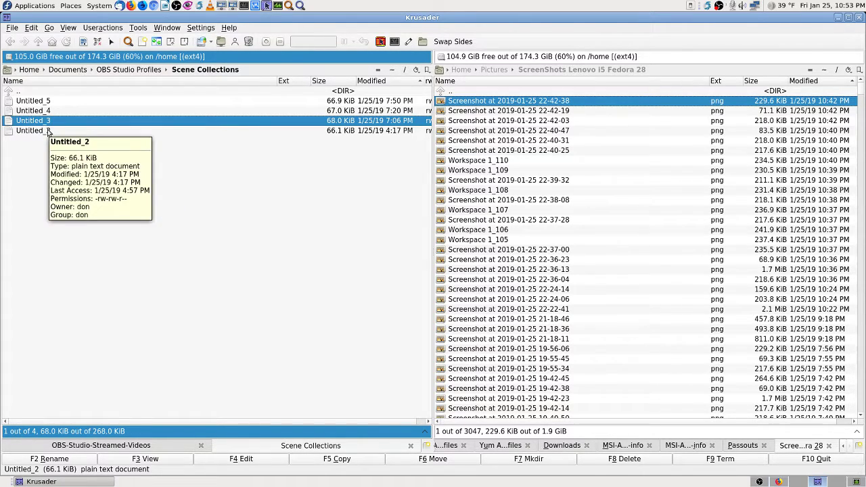
- Rename the scene collection file Untitled_5 as Untitled_5.json
left_click(57, 101)
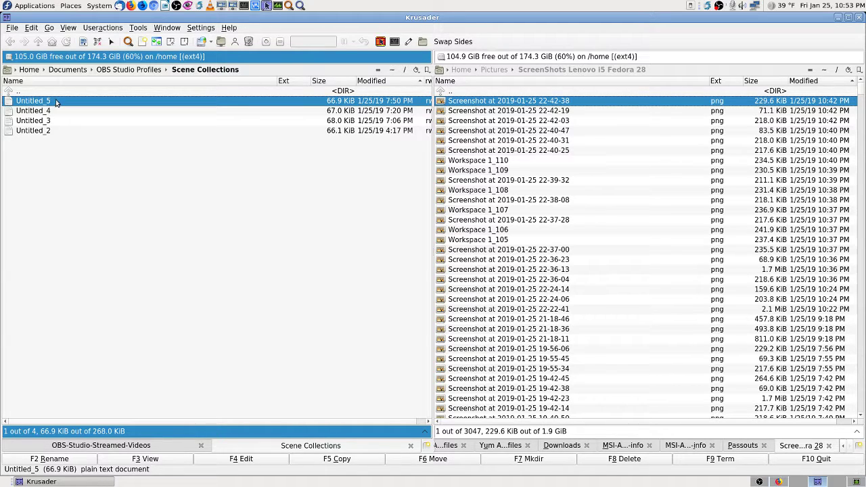
mouse_move(56, 102)
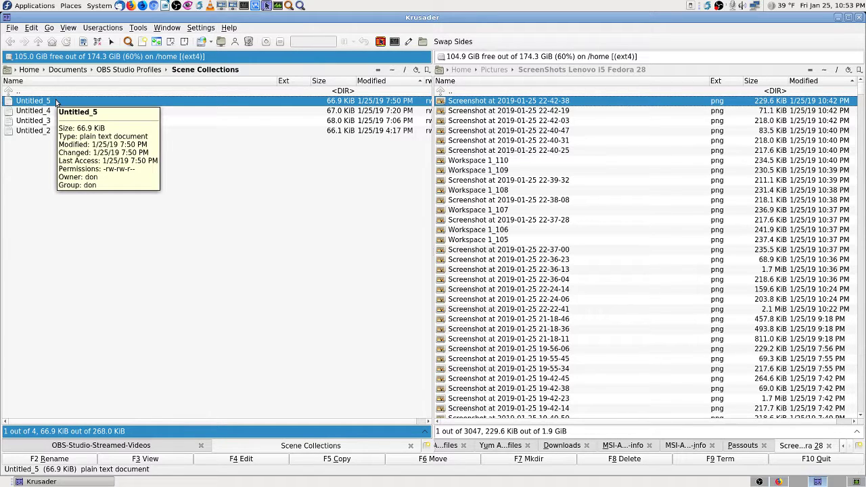
left_click(83, 462)
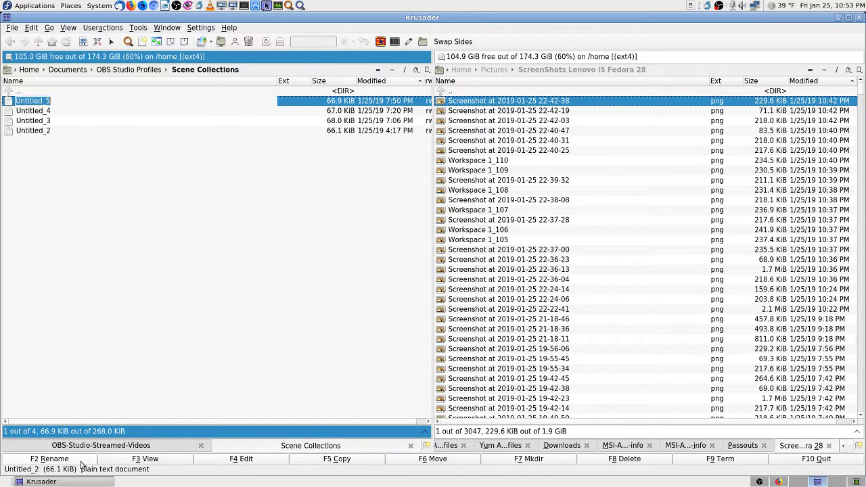
key("End")
type(".js")
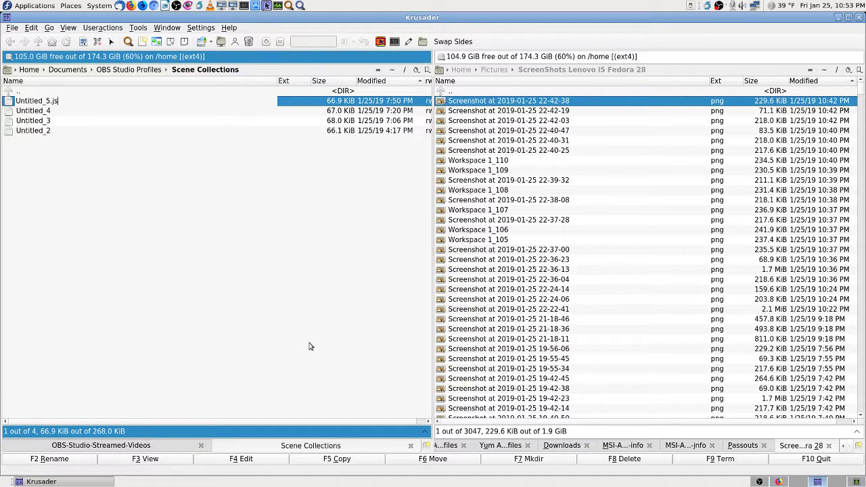
key("Return")
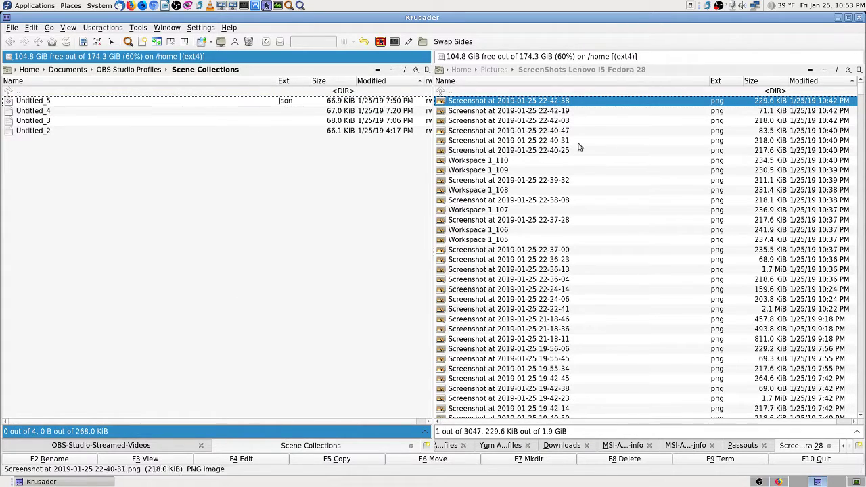
left_click(529, 93)
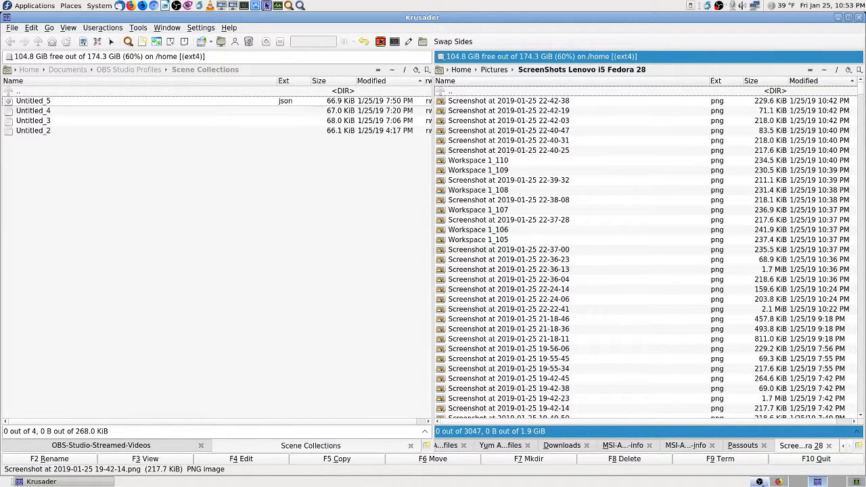
- Switch to OBS Studio, import Untitled_5.json from Documents/OBS Studio Profiles/Scene Collections, and make the imported scene collection active
key("ctrl+alt+Right")
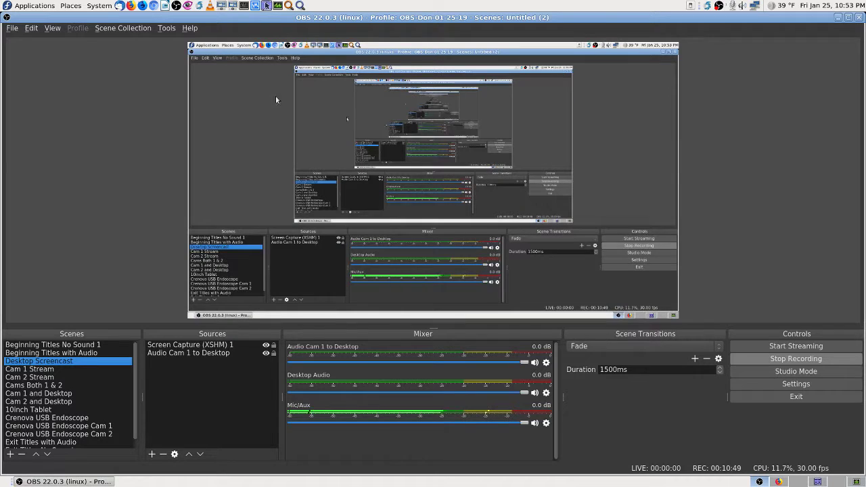
left_click(122, 28)
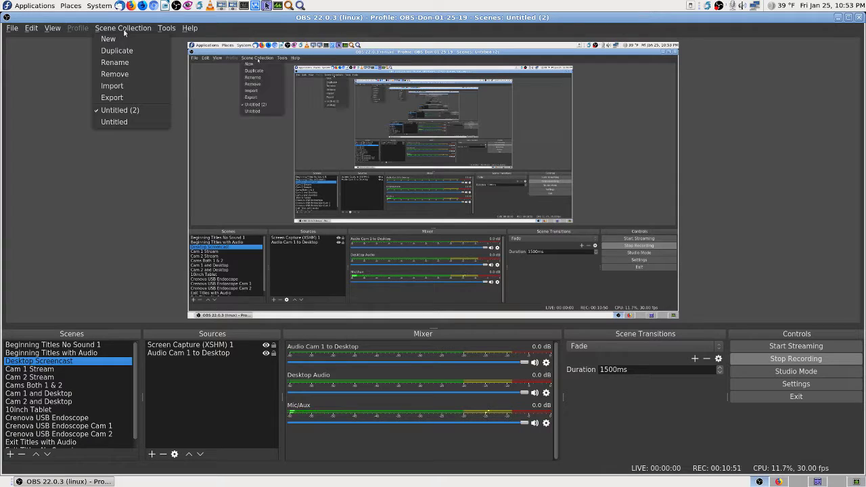
left_click(123, 87)
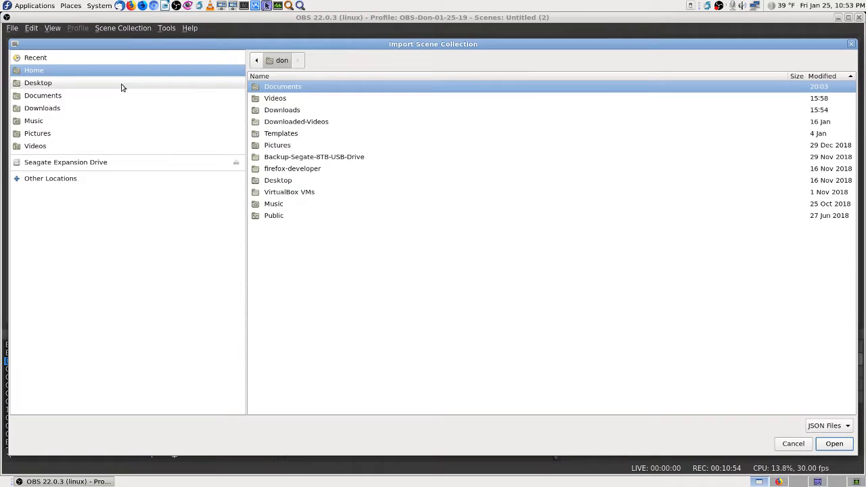
double_click(277, 88)
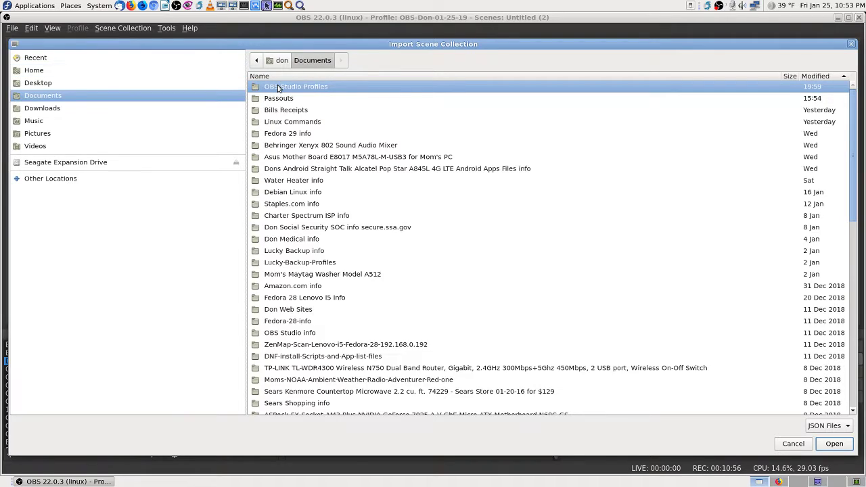
double_click(277, 87)
double_click(278, 87)
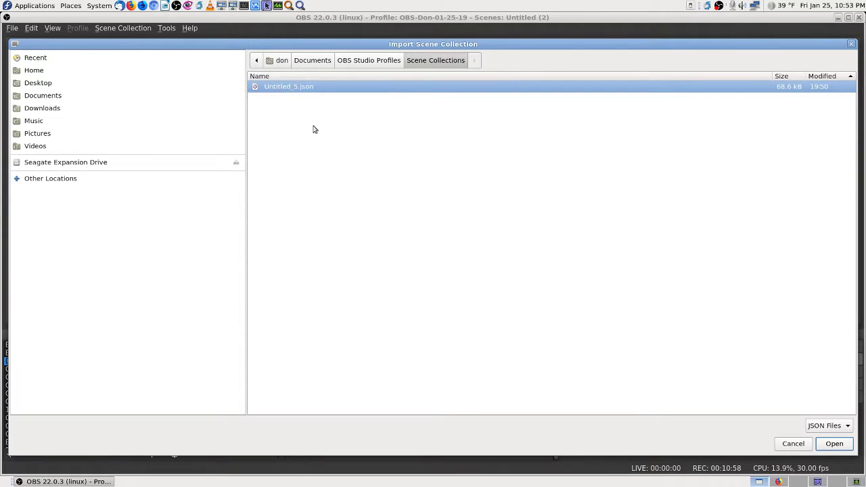
left_click(835, 446)
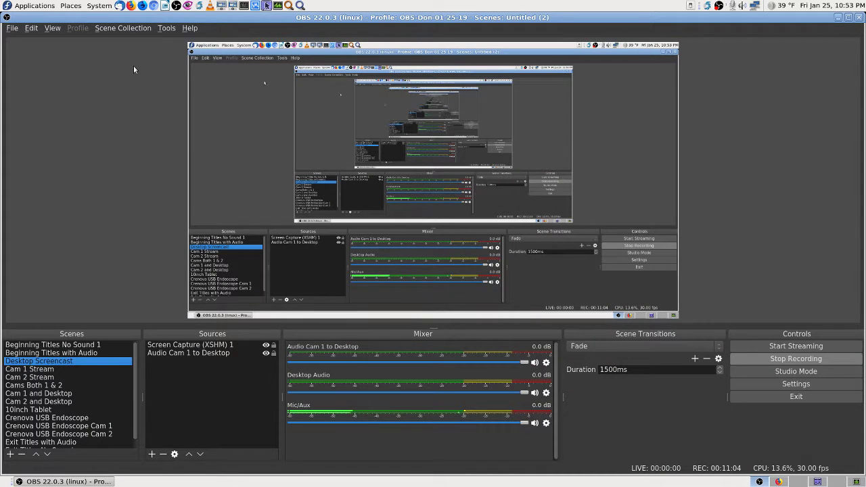
left_click(123, 28)
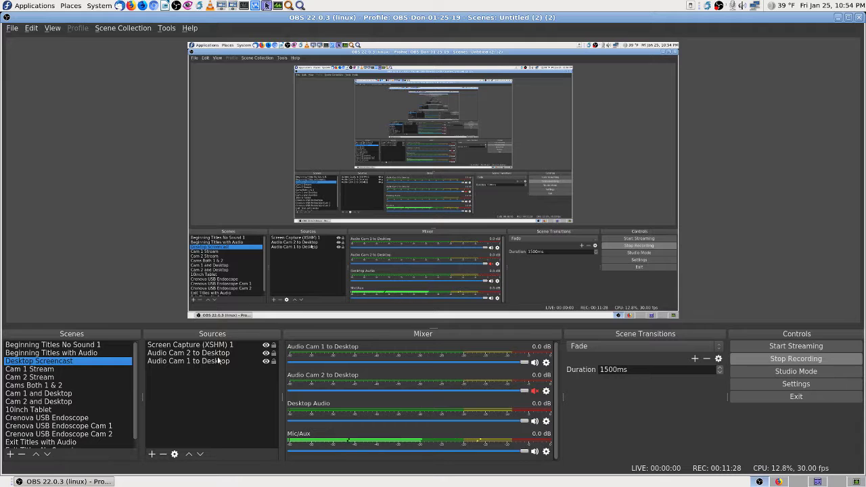
- Check the Cam 1 Stream scene in the imported collection and return to the Desktop Screencast scene
left_click(49, 369)
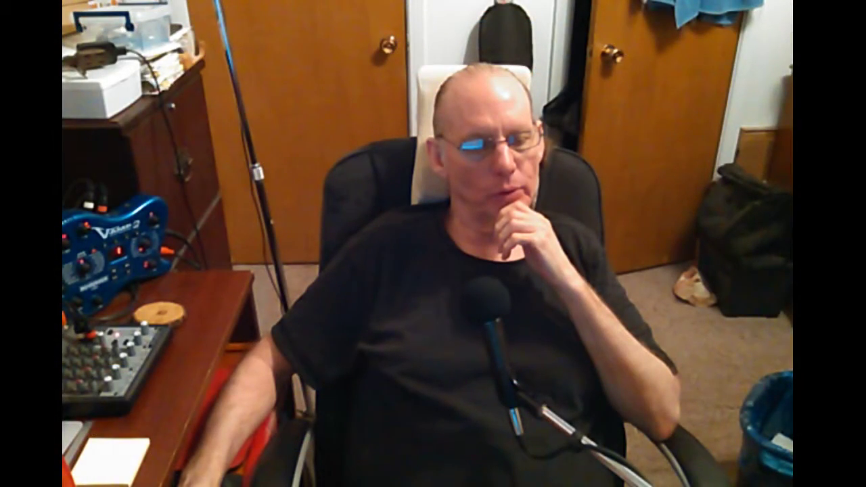
left_click(38, 360)
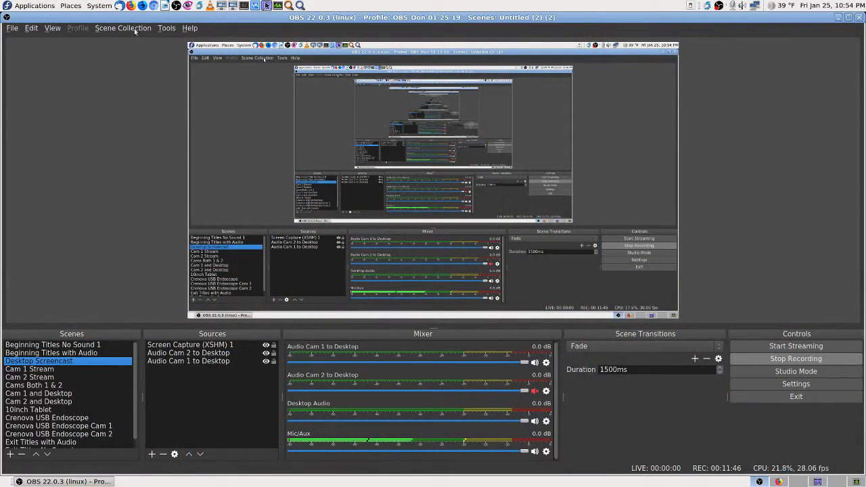
- Make the Untitled (2) scene collection active and review the list of scene collections
left_click(134, 30)
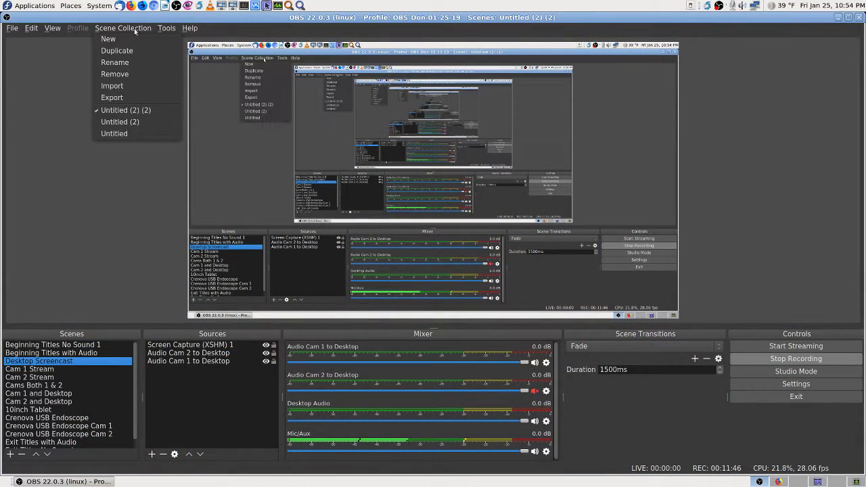
left_click(132, 122)
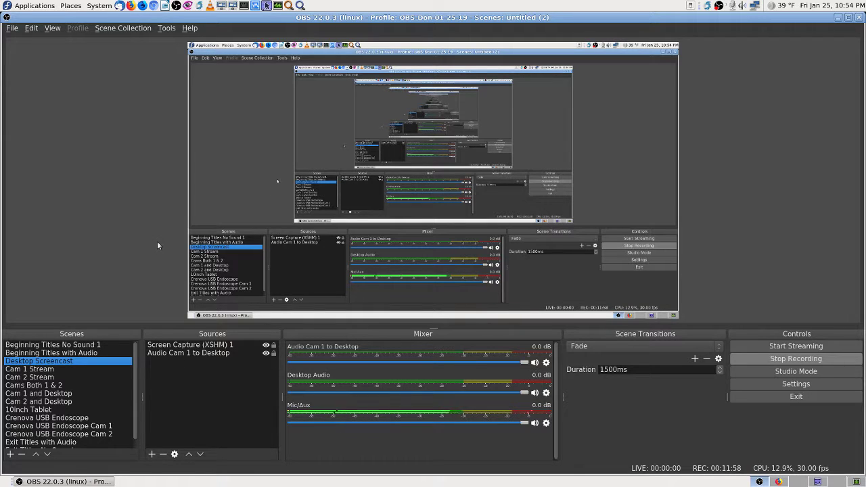
left_click(130, 28)
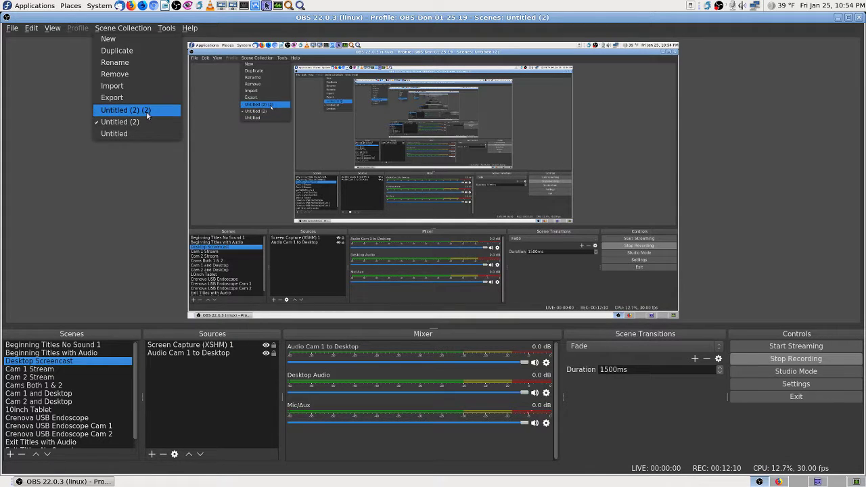
left_click(140, 149)
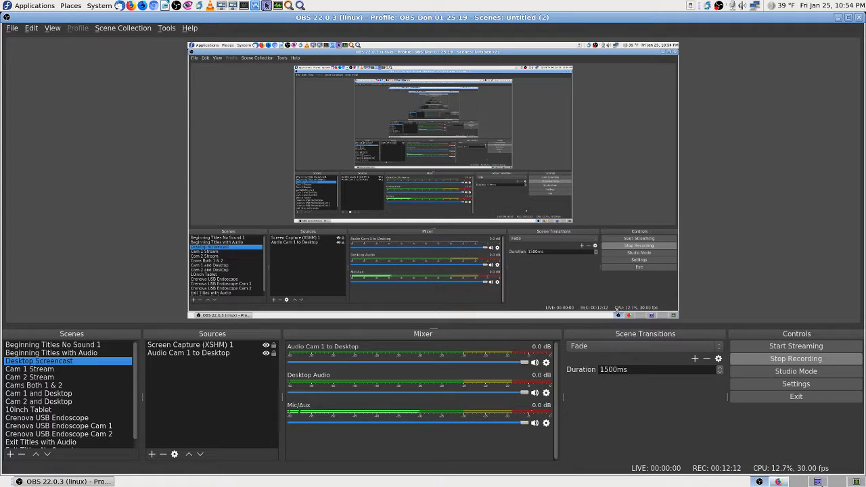
- Switch to Krusader and inspect the file type, permissions and checksum properties of Untitled_2, leaving them unchanged
key("ctrl+alt+Right")
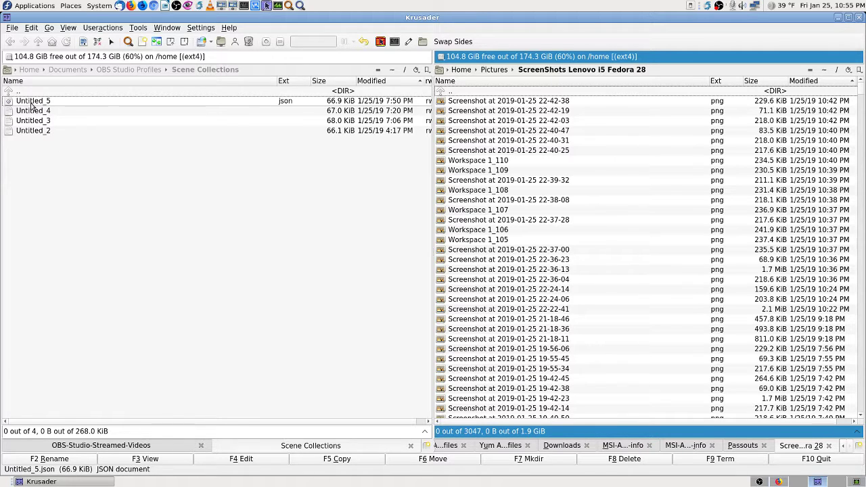
mouse_move(31, 105)
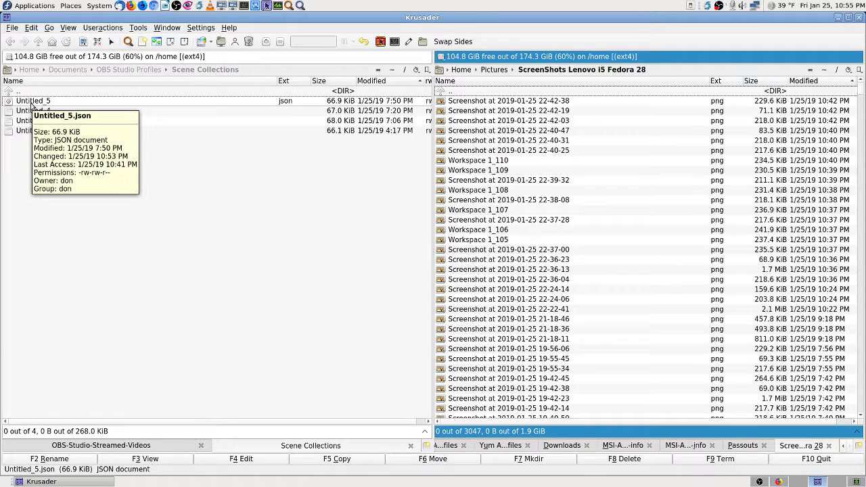
left_click(41, 131)
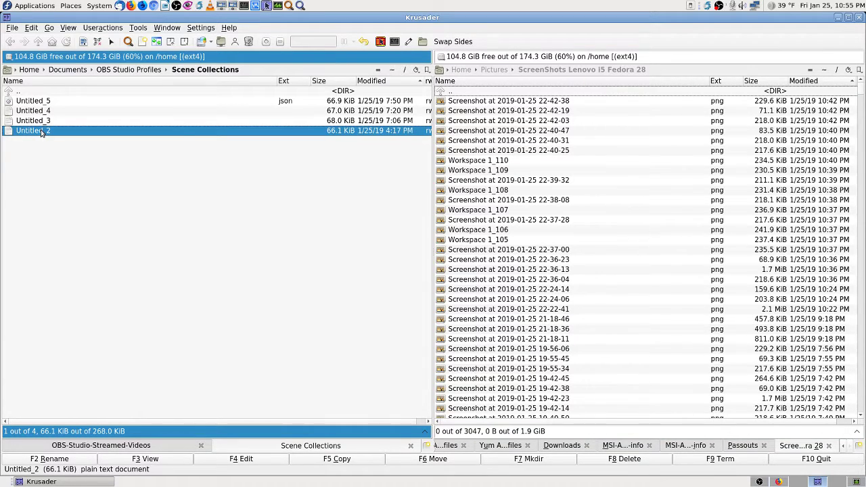
right_click(40, 132)
left_click(115, 330)
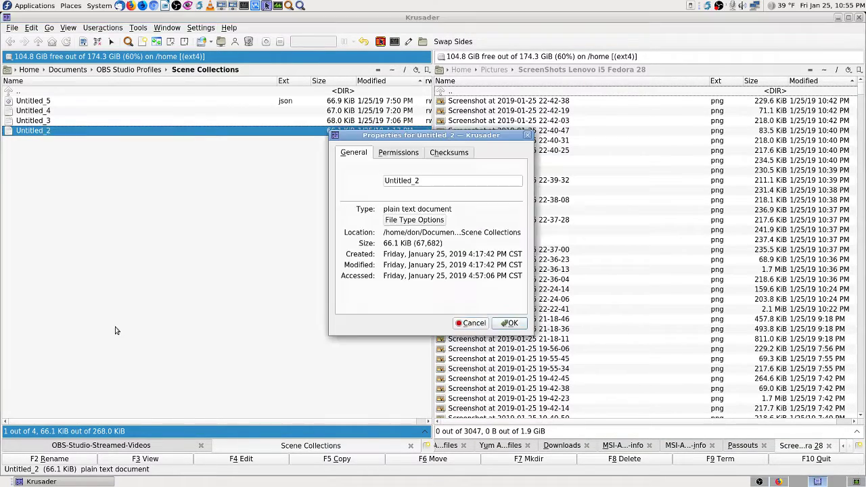
left_click(402, 154)
left_click(449, 156)
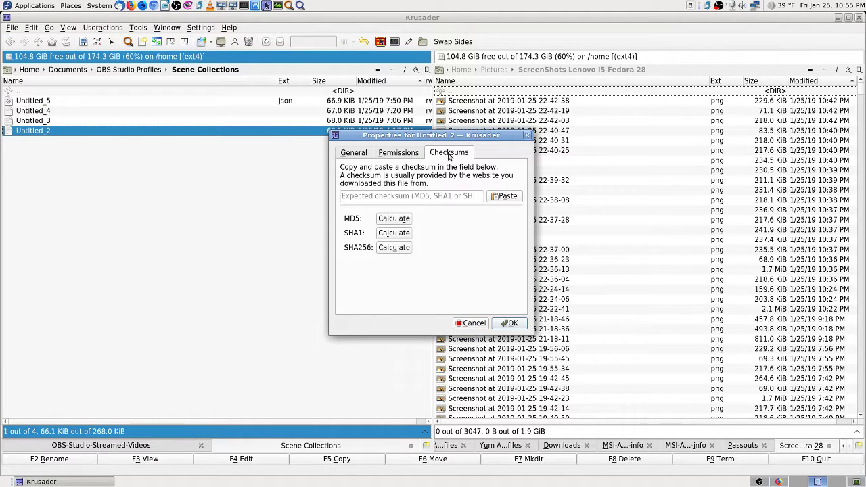
left_click(361, 153)
left_click(474, 323)
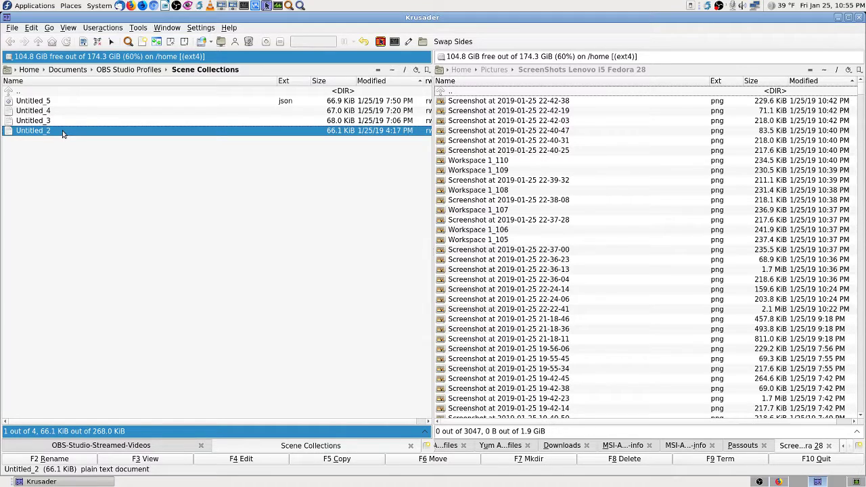
- Open Untitled_2 in the file viewer and look through its audio device and scene settings
left_click(148, 459)
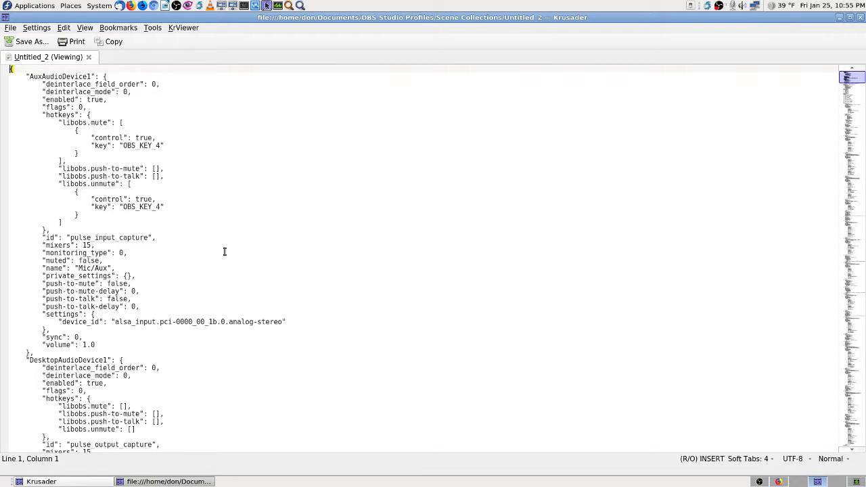
scroll(224, 251, "down", 8)
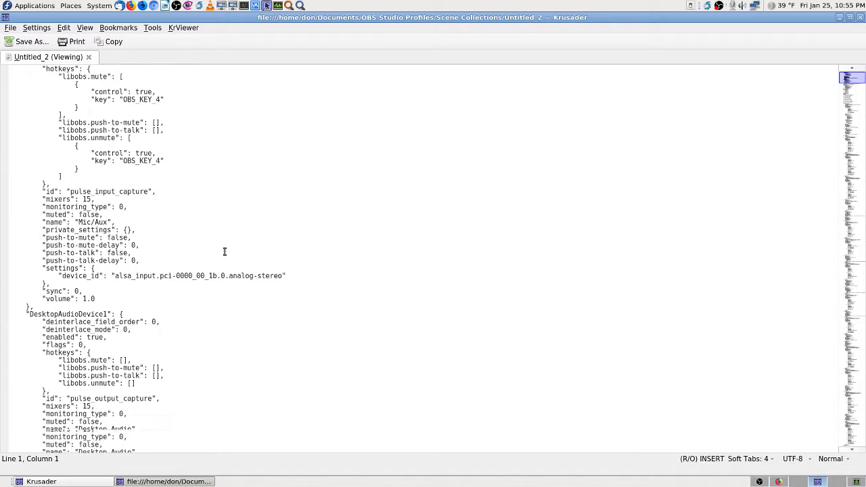
scroll(225, 252, "down", 3)
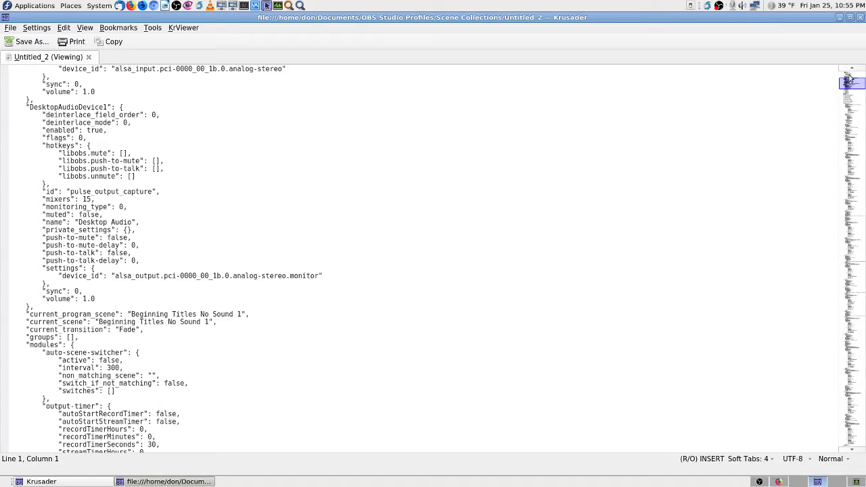
left_click_drag(849, 81, 854, 121)
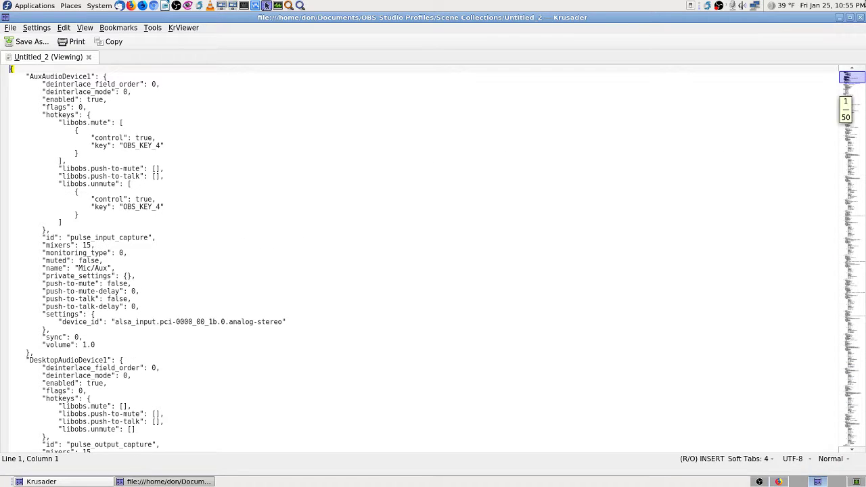
- Search the Untitled_2 text for "title" and go through the matches
key("ctrl+f")
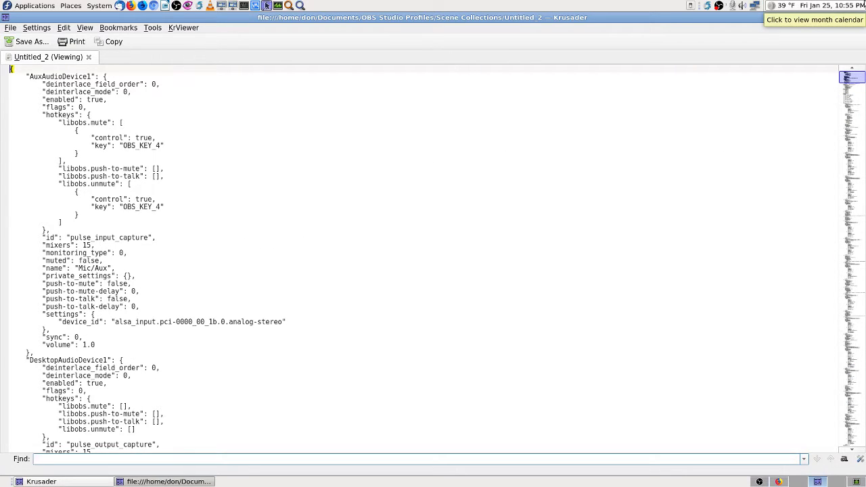
type("title")
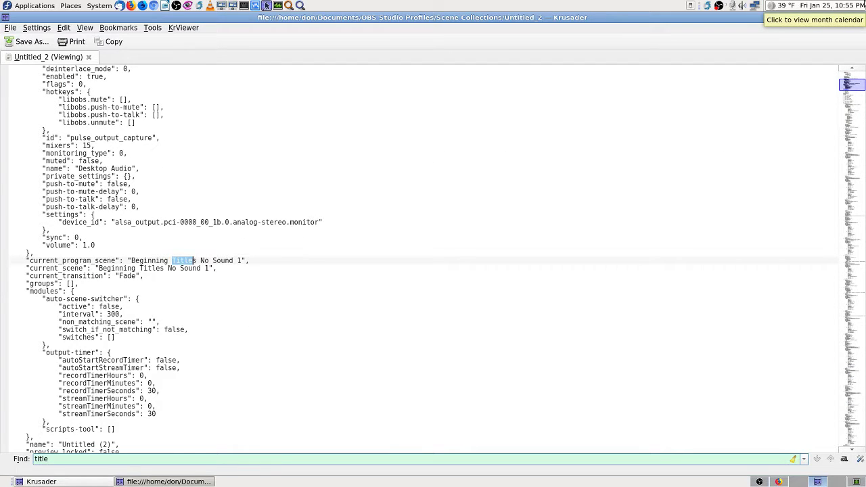
key("Return")
key("Return")
- Search the Untitled_2 text for "untitle" to locate the scene collection's name entry
key("BackSpace")
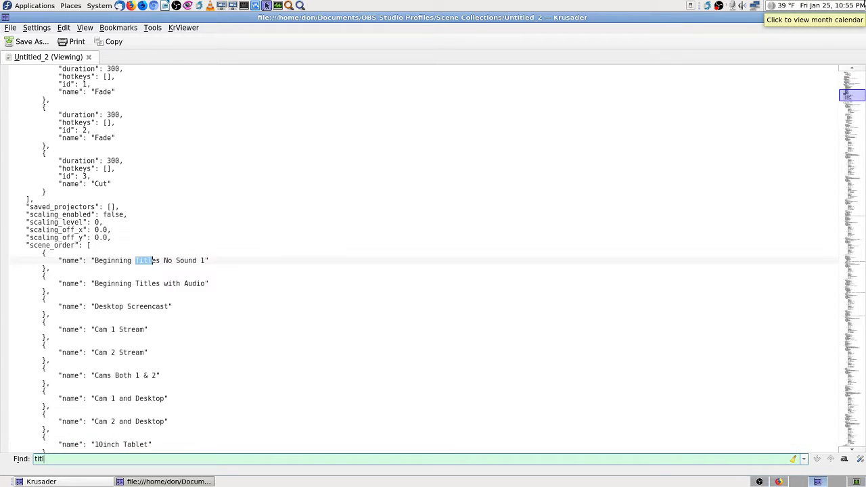
key("BackSpace")
key("BackSpace")
key("BackSpace")
type("untitle")
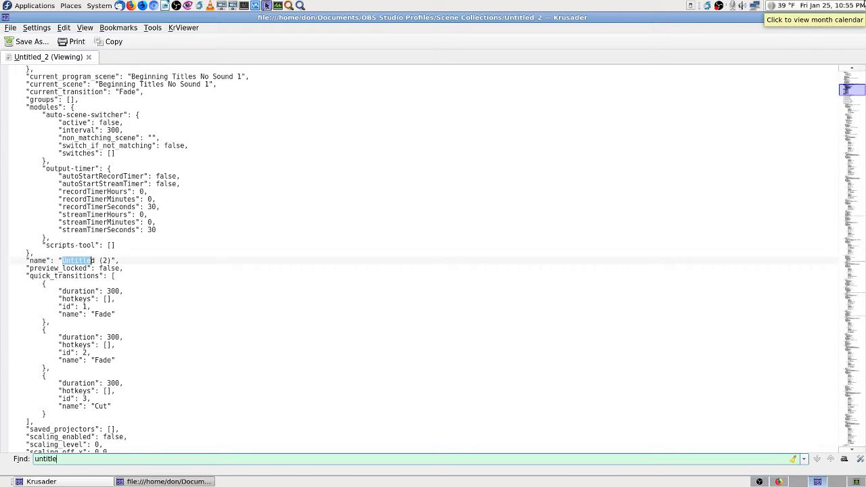
key("Return")
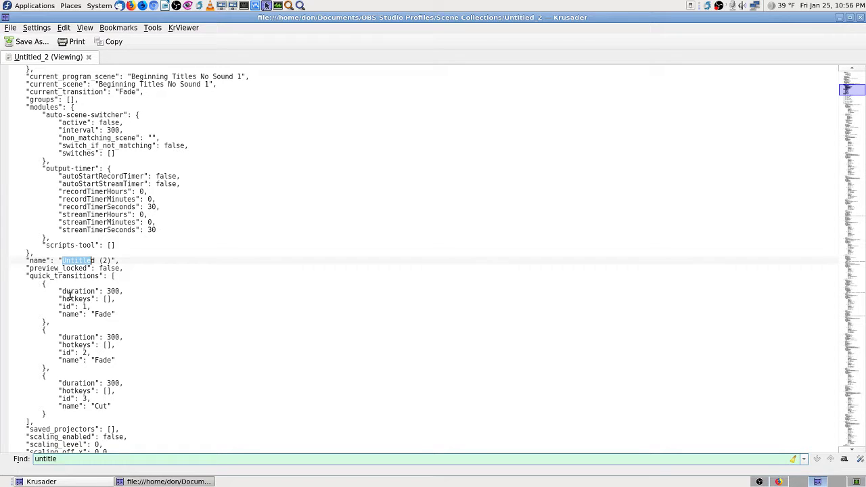
- Examine the settings around the collection's name entry and close the Untitled_2 viewer
scroll(108, 406, "down", 2)
scroll(111, 399, "up", 4)
scroll(111, 396, "up", 4)
scroll(101, 383, "down", 3)
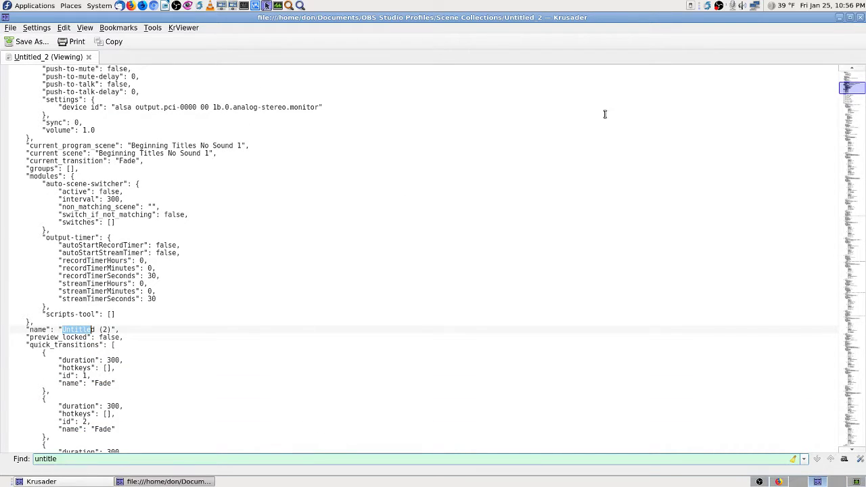
left_click(860, 17)
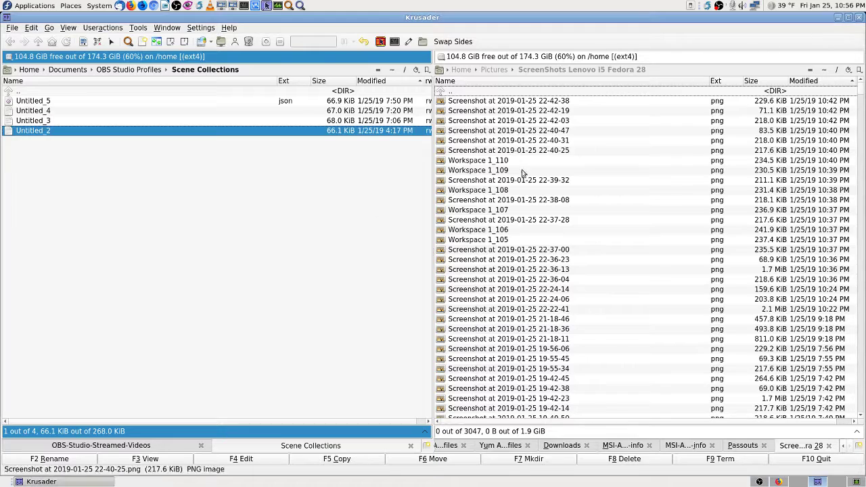
- Open Untitled_5.json in the file viewer and search it for "untitled"
left_click(42, 101)
left_click(162, 460)
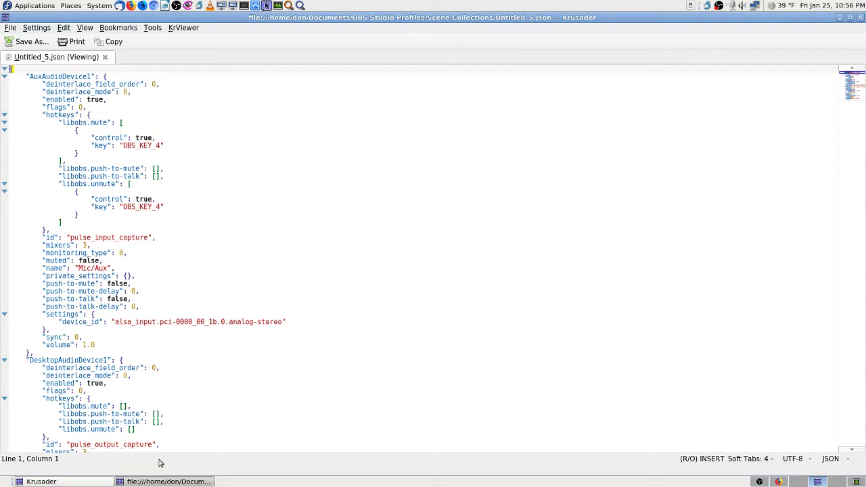
key("ctrl+f")
type("u")
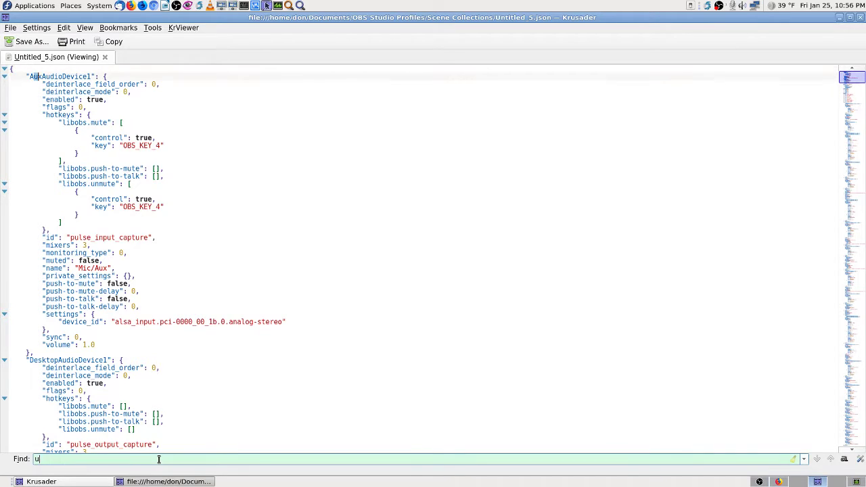
type("ntitled")
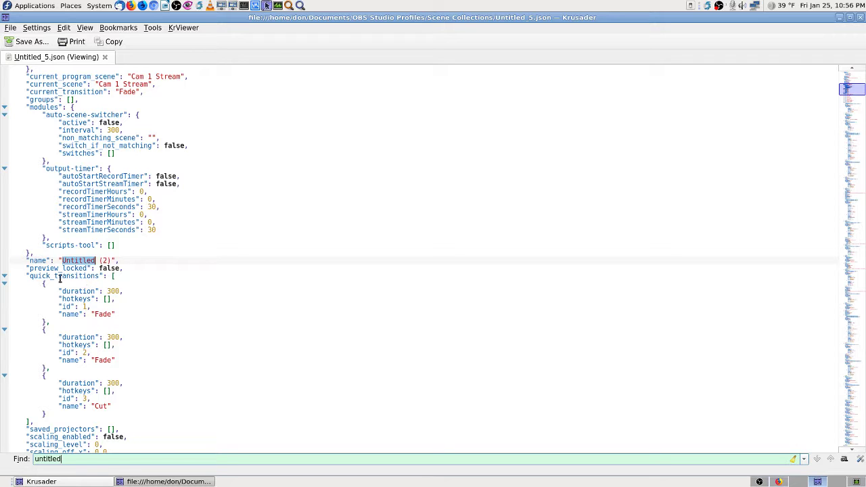
- Examine the scene_order list and the beginning of the sources section in Untitled_5.json
scroll(196, 332, "down", 5)
scroll(202, 335, "down", 3)
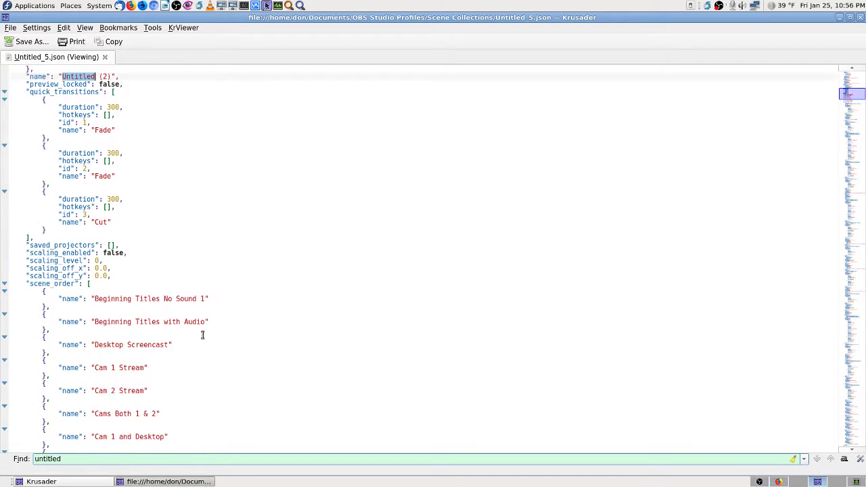
scroll(235, 338, "down", 2)
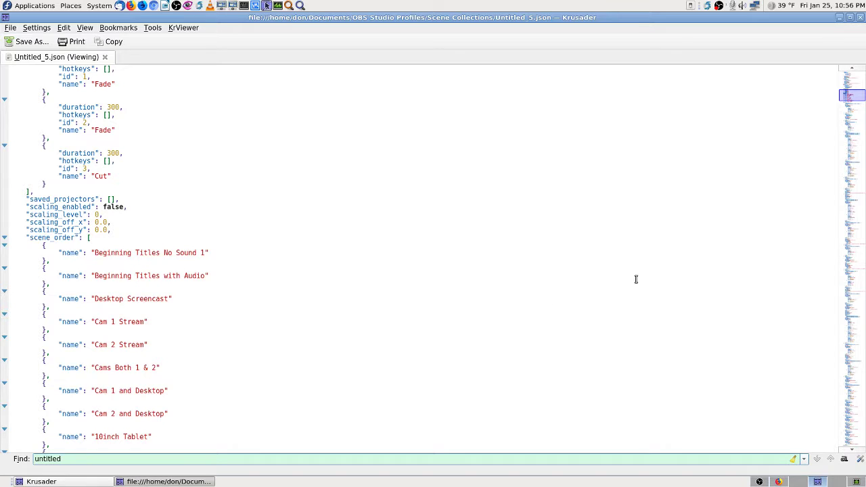
scroll(286, 303, "down", 10)
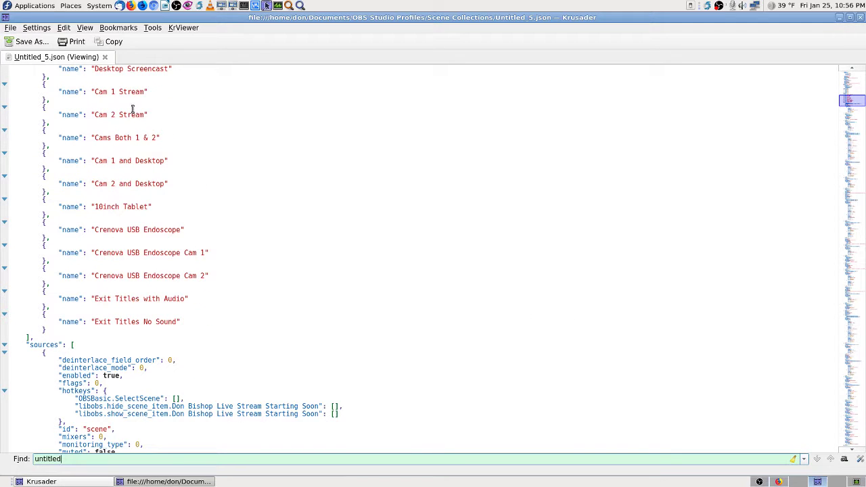
scroll(213, 305, "up", 5)
scroll(215, 303, "down", 5)
scroll(365, 318, "down", 6)
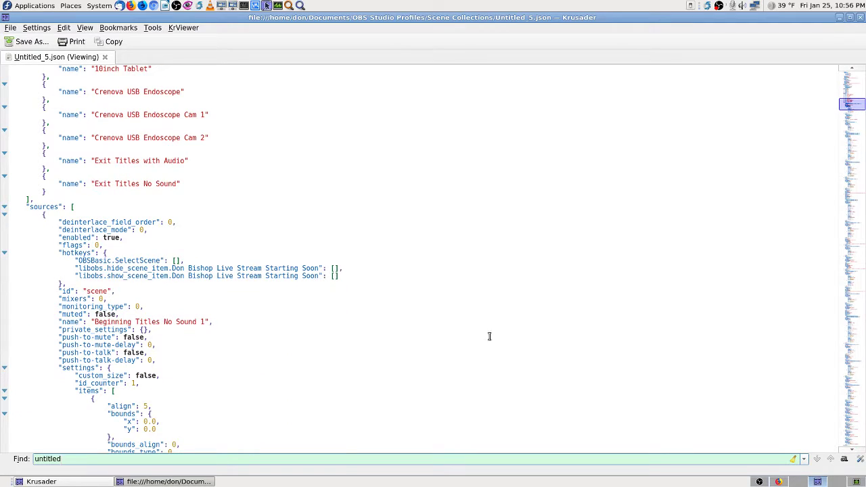
scroll(434, 320, "down", 4)
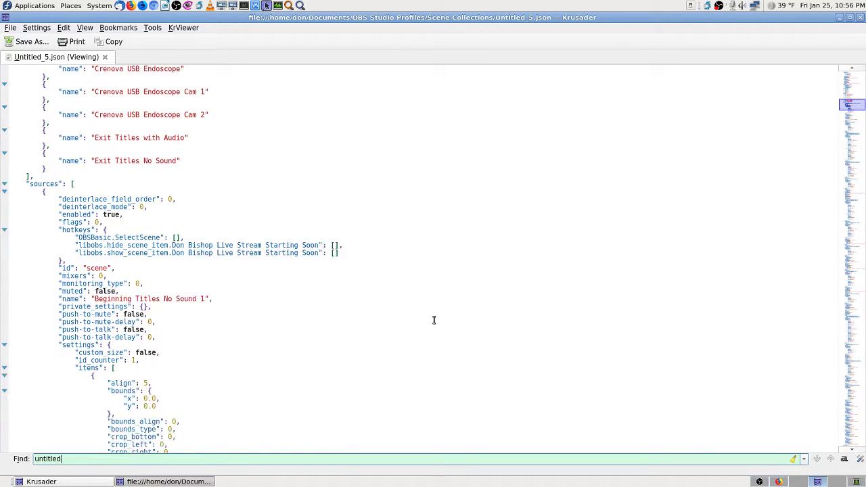
- Search Untitled_5.json for "audio" and go through the matches to the Cam 2 and Desktop scene's hotkeys
key("BackSpace")
key("BackSpace")
key("BackSpace")
key("BackSpace")
key("BackSpace")
key("BackSpace")
key("BackSpace")
key("BackSpace")
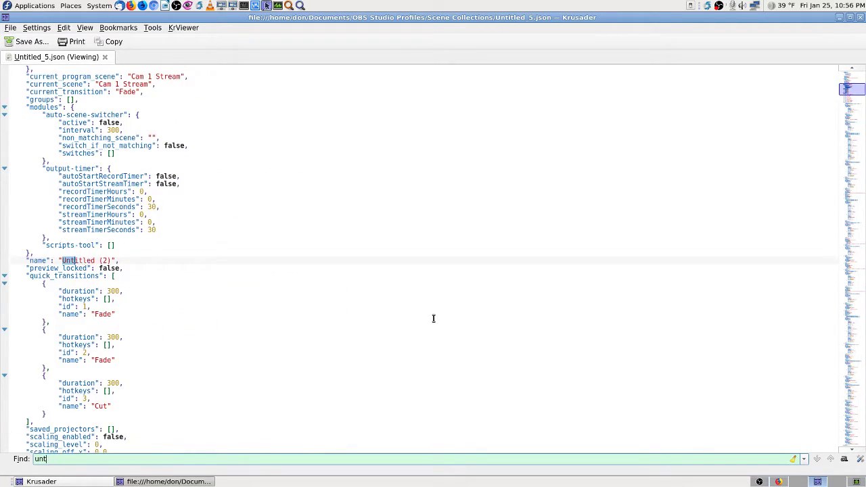
type("audio")
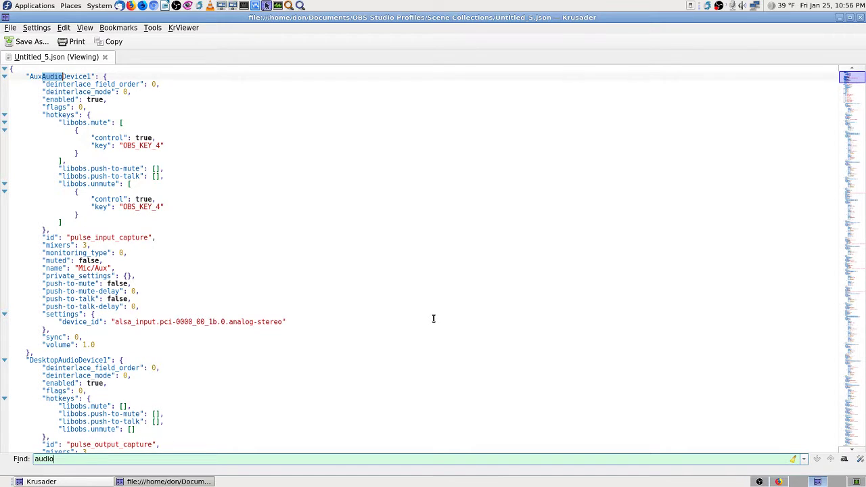
key("Return")
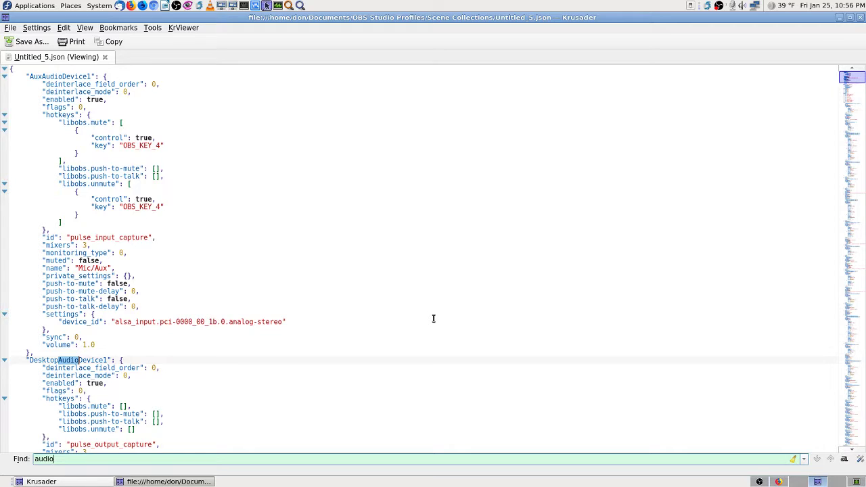
key("Return")
key("Return")
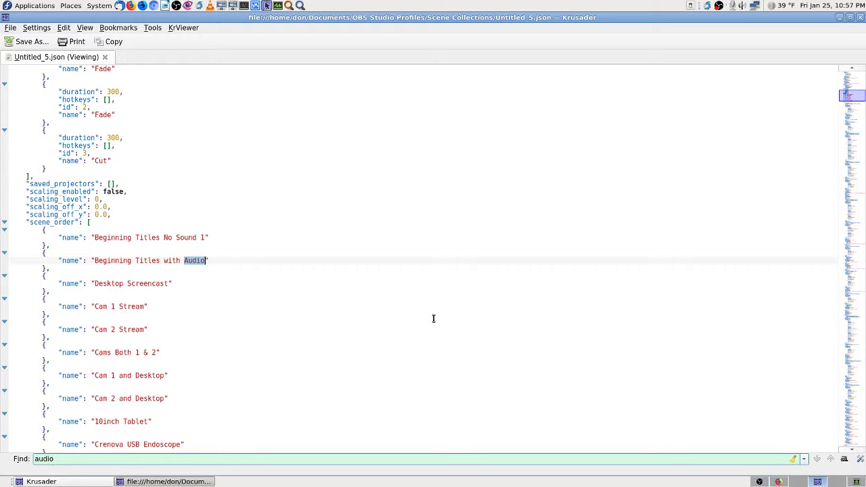
key("Return")
key("Return")
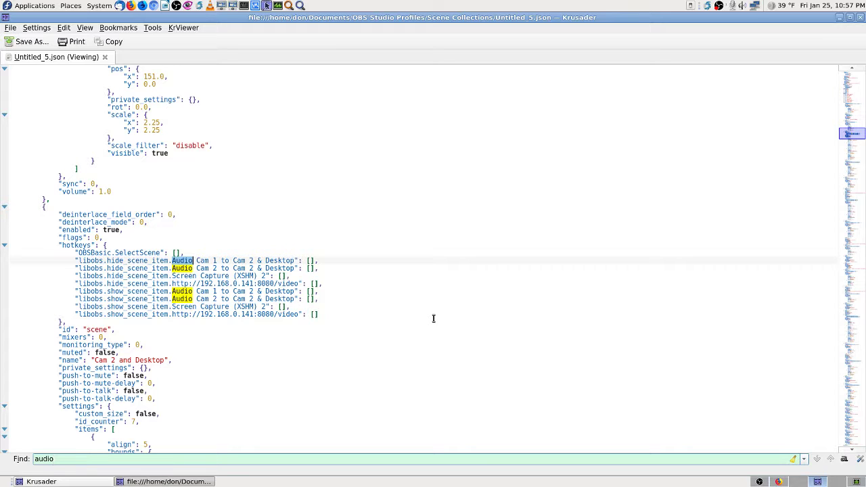
key("Return")
key("Return")
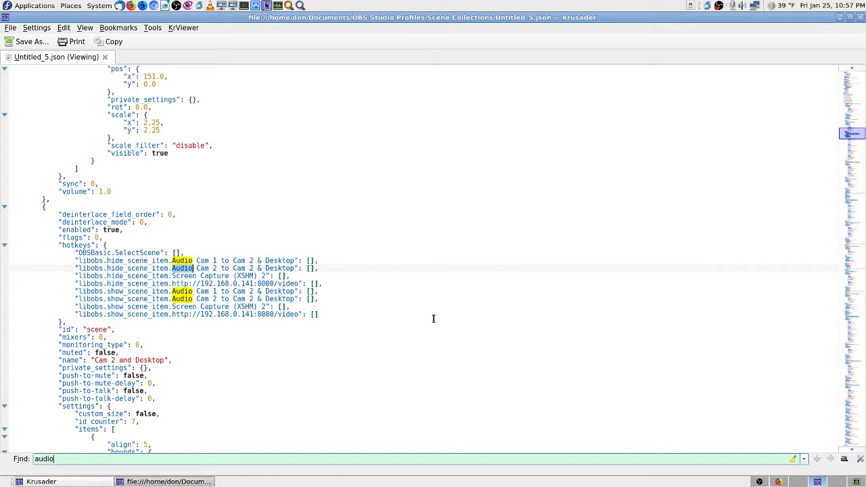
- Go through the further "audio" matches in Untitled_5.json, starting with the Cam 2 and Desktop scene's items
key("Return")
key("Return")
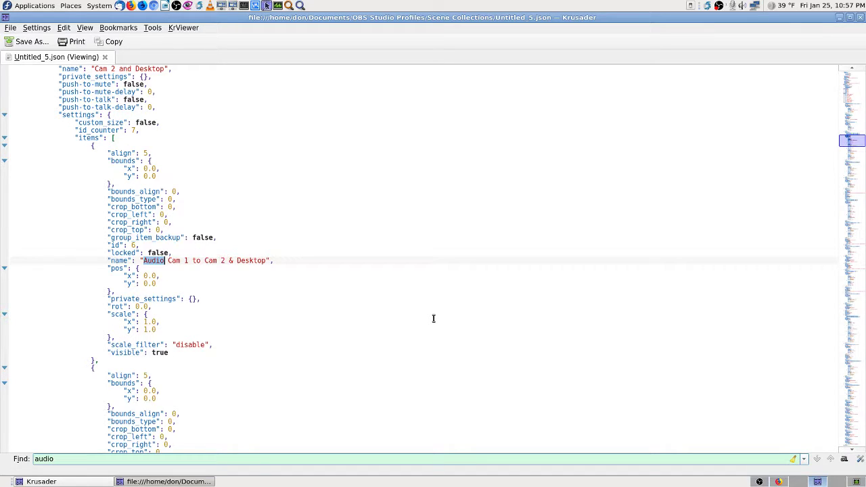
key("Return")
key("Return")
key("Return")
key("Return")
- Search Untitled_5.json for "advanced" and go through the matches in the source settings
key("BackSpace")
key("BackSpace")
key("BackSpace")
key("BackSpace")
key("BackSpace")
type("ad")
type("b")
key("BackSpace")
type("v")
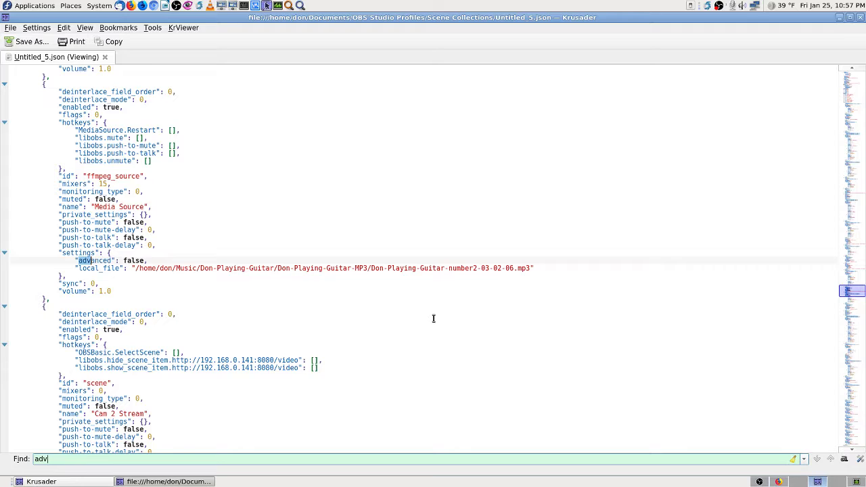
type("anced")
key("Return")
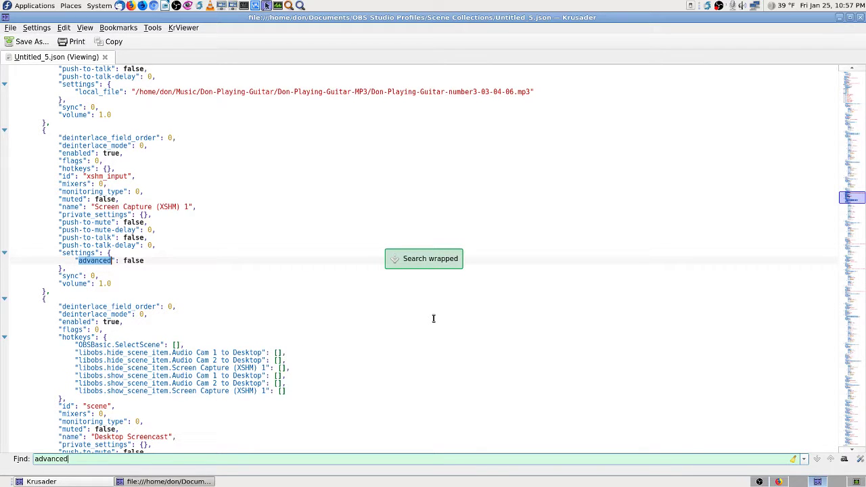
key("Return")
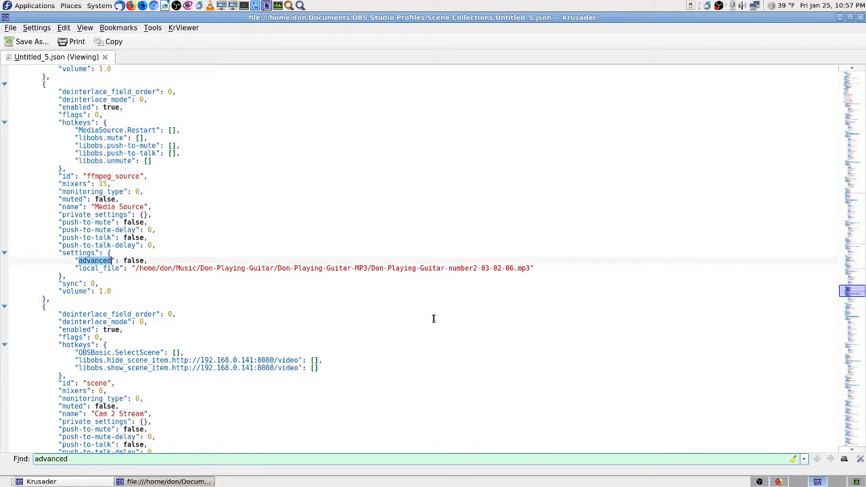
key("Return")
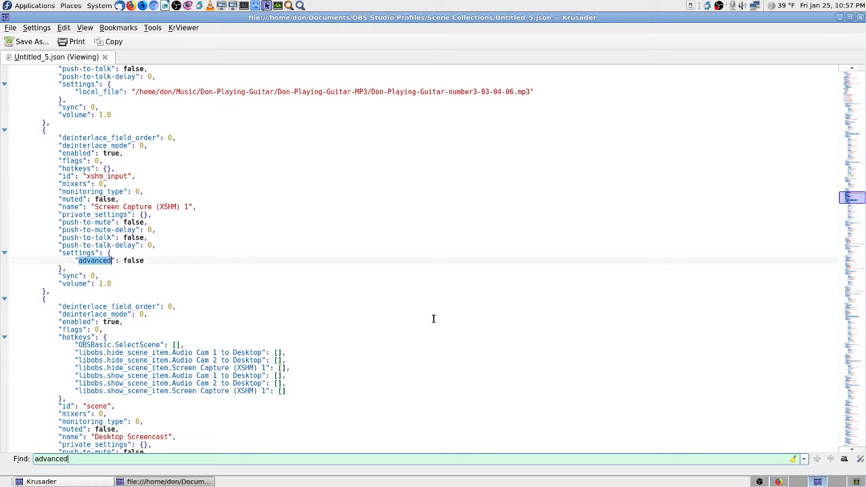
key("Return")
key("Return")
- Examine the Desktop Screencast scene's entries and the end of Untitled_5.json
scroll(724, 382, "down", 7)
scroll(724, 379, "down", 4)
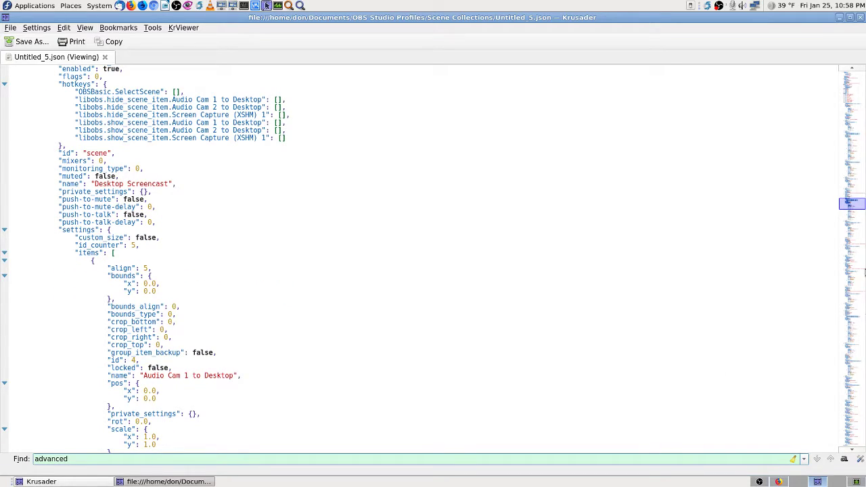
left_click(850, 271)
left_click(849, 440)
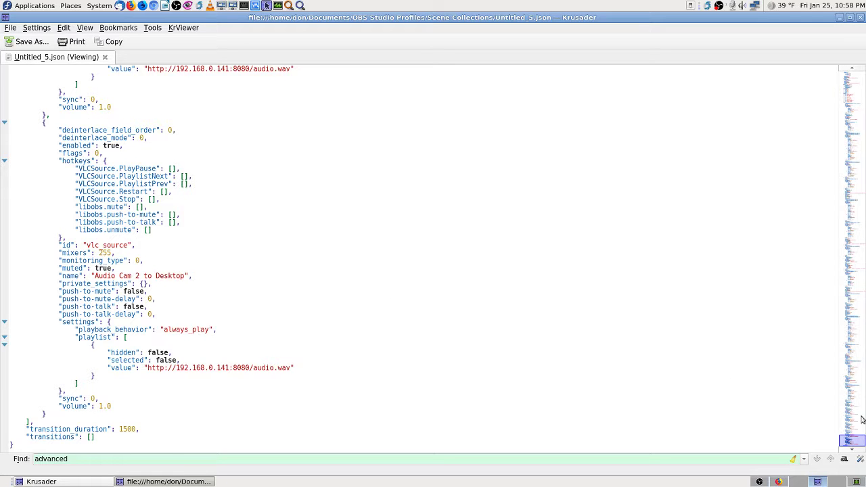
- Examine the AuxAudioDevice1 and DesktopAudioDevice1 sections at the beginning of Untitled_5.json and close the viewer
left_click_drag(850, 414, 849, 75)
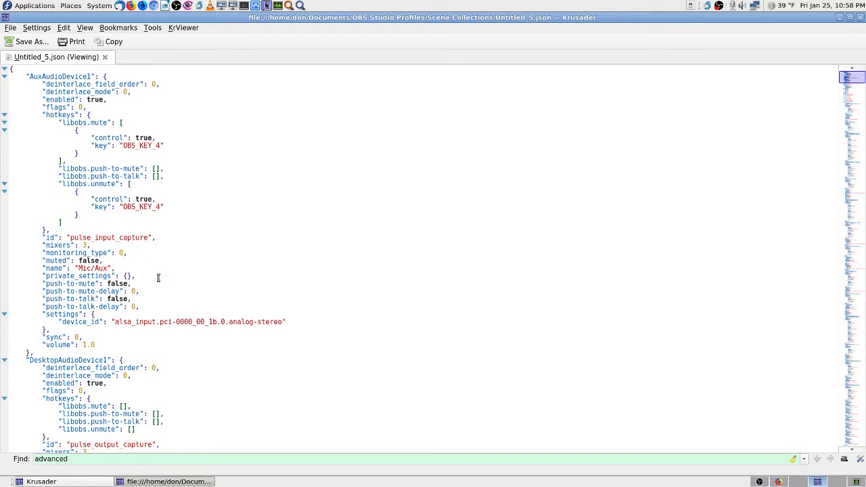
scroll(225, 342, "down", 2)
scroll(226, 343, "down", 2)
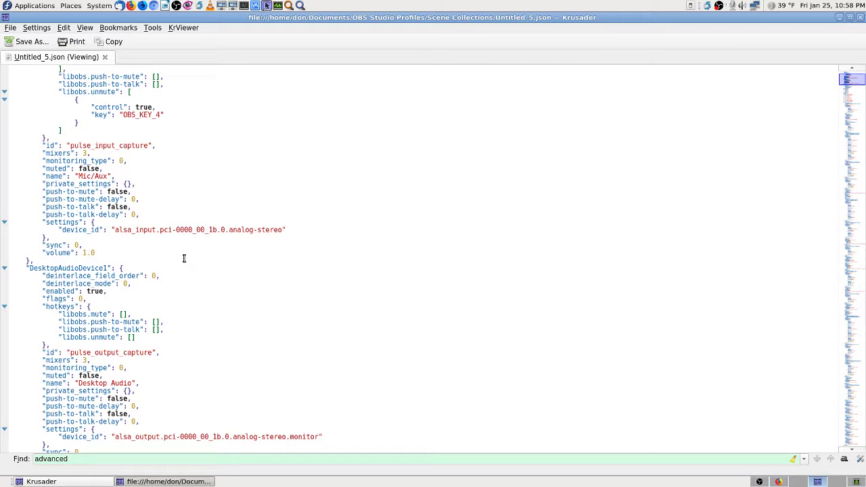
scroll(183, 258, "down", 4)
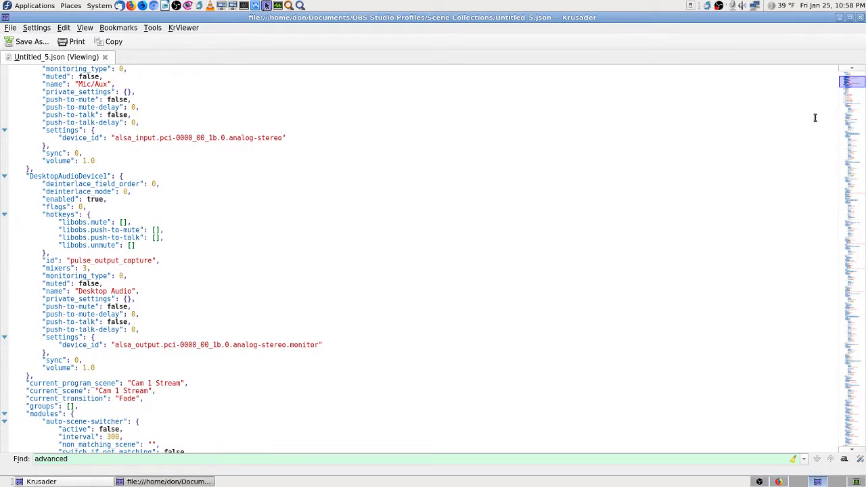
scroll(860, 91, "up", 8)
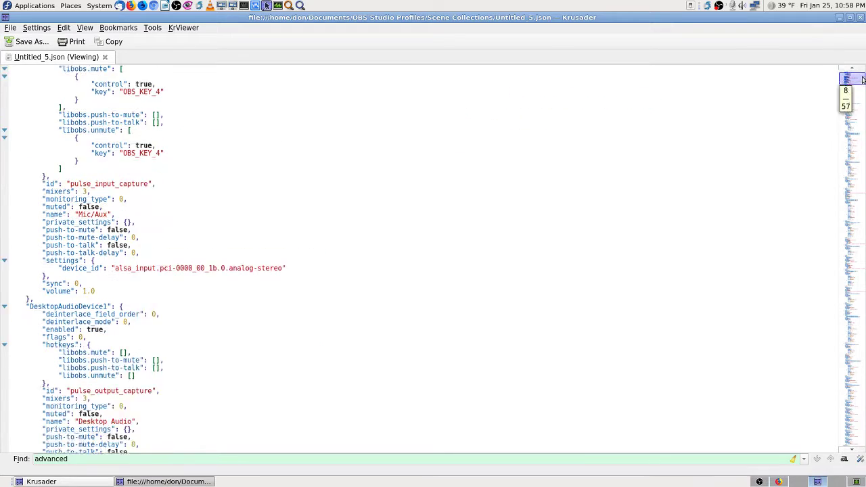
left_click(860, 17)
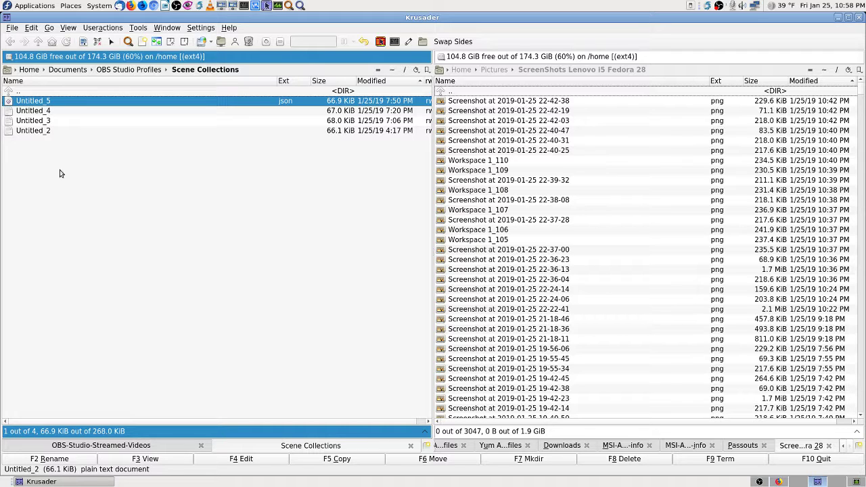
left_click(64, 93)
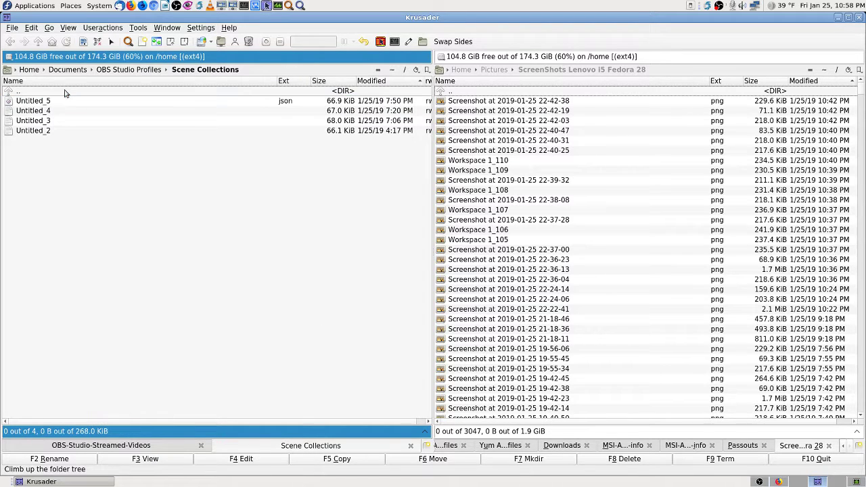
- Switch to OBS Studio and load the scene collection Untitled (2) (2)
left_click(759, 482)
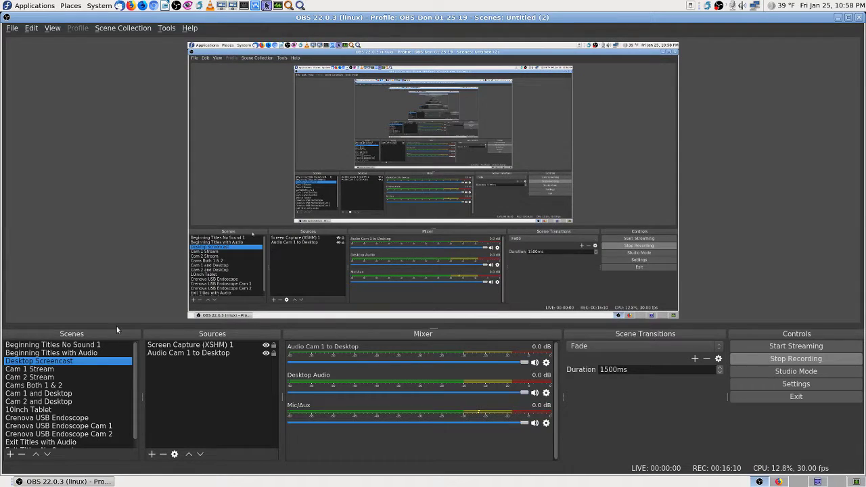
left_click(132, 30)
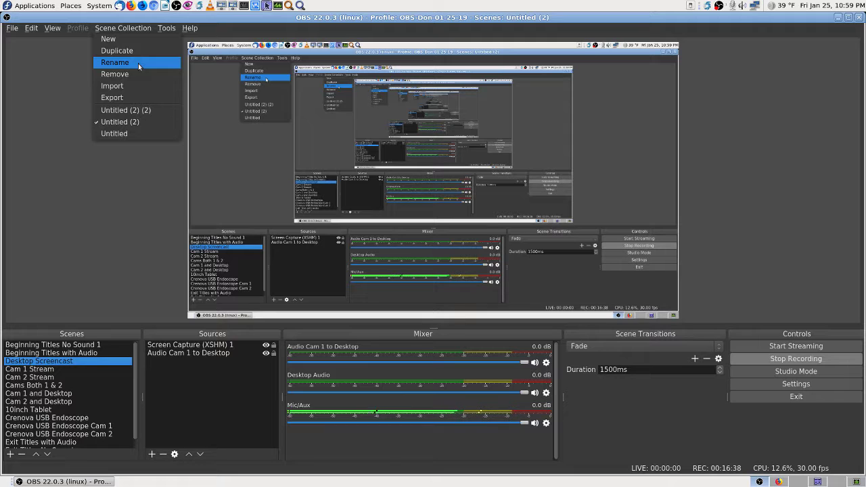
left_click(134, 113)
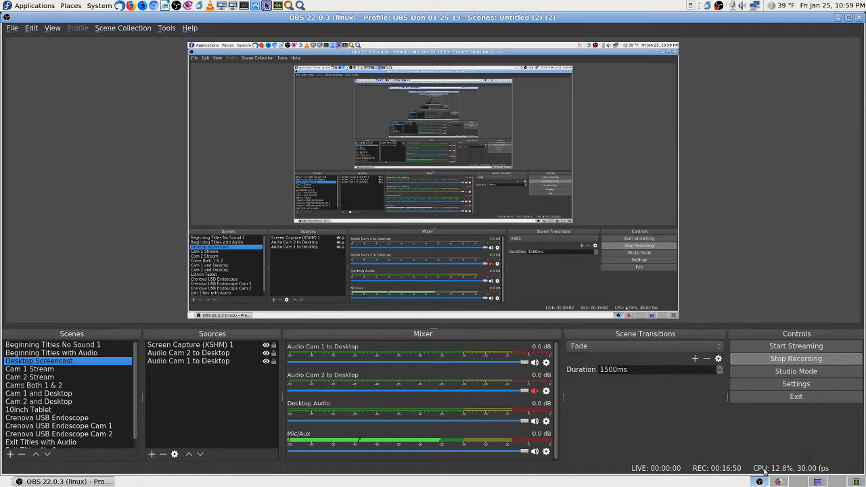
- Rename the active scene collection to Untitled (5)
left_click(129, 28)
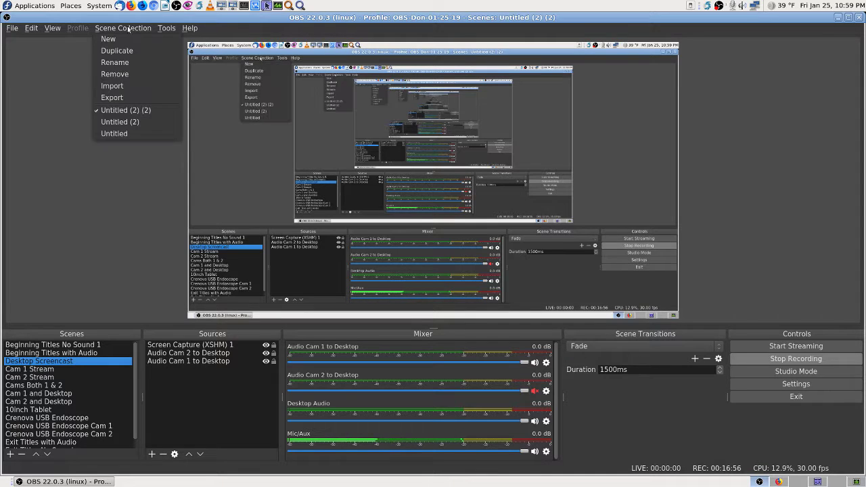
left_click(127, 60)
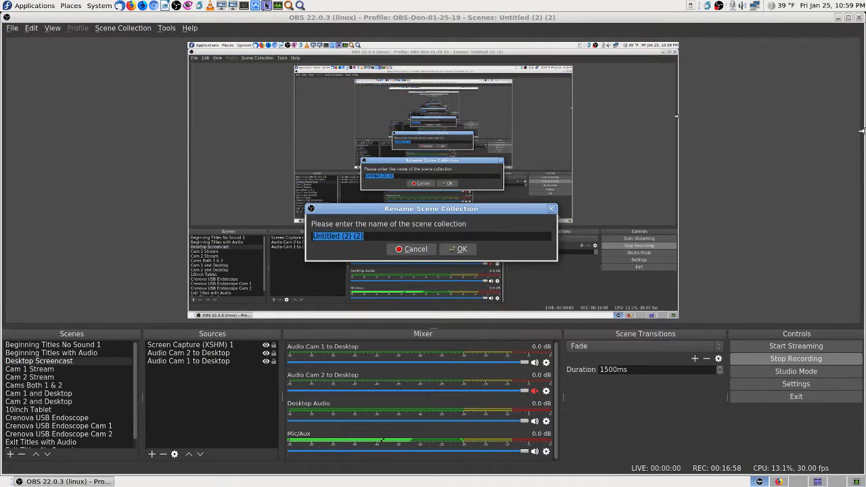
key("ctrl+Left")
key("ctrl+Left")
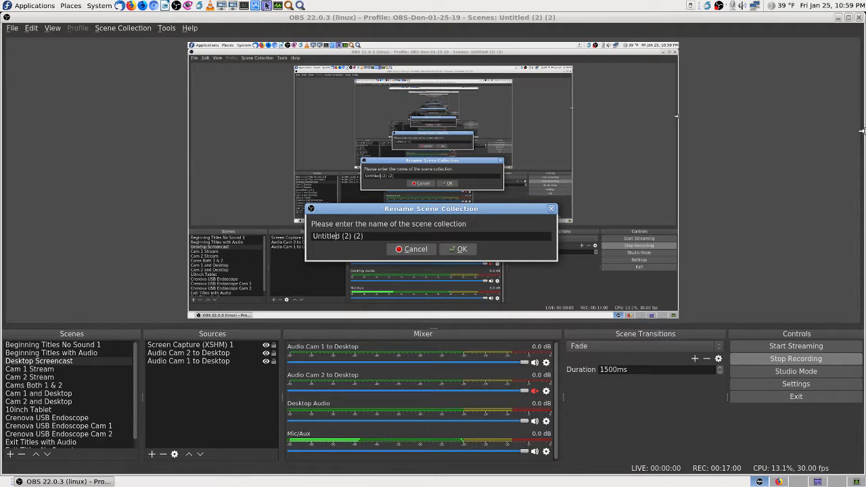
key("Right")
key("Right")
key("Delete")
type("5")
key("Right")
key("Delete")
key("Delete")
key("Delete")
key("Delete")
key("Return")
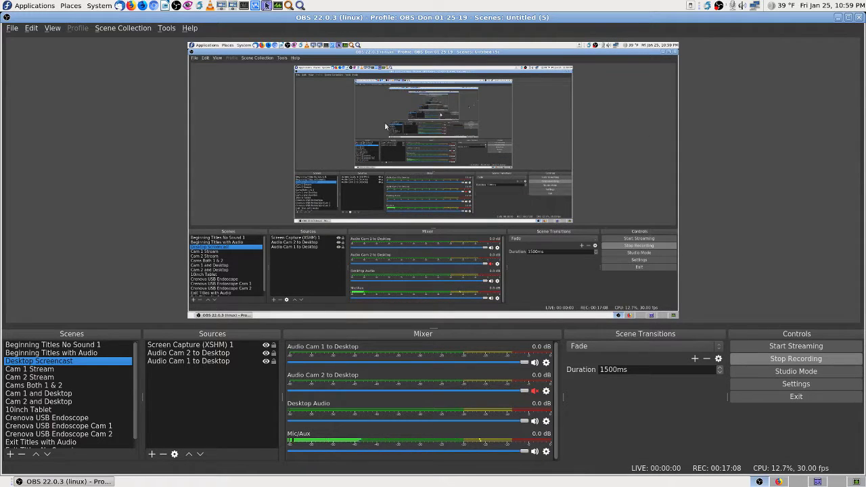
- Load the scene collection Untitled (2) and rename it to Untitled (6)
left_click(122, 27)
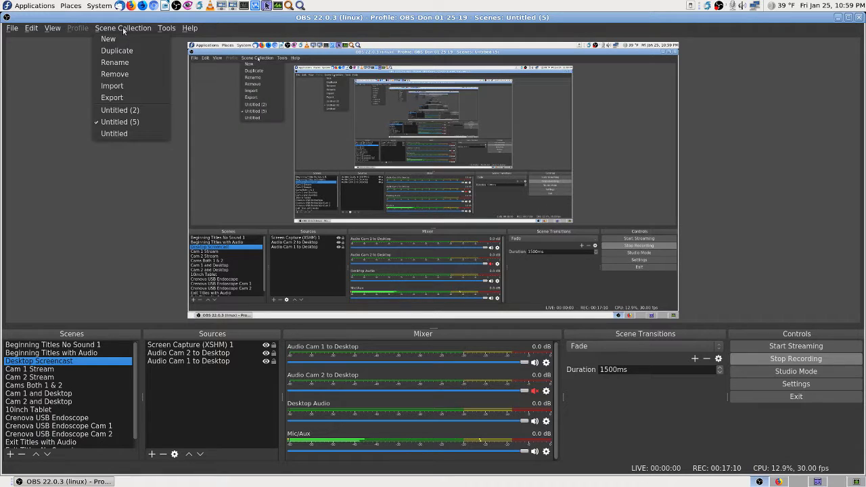
left_click(120, 110)
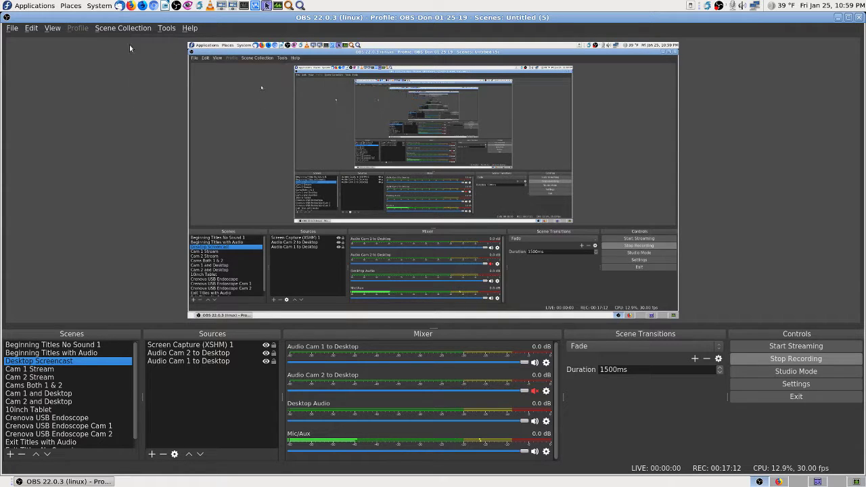
left_click(122, 28)
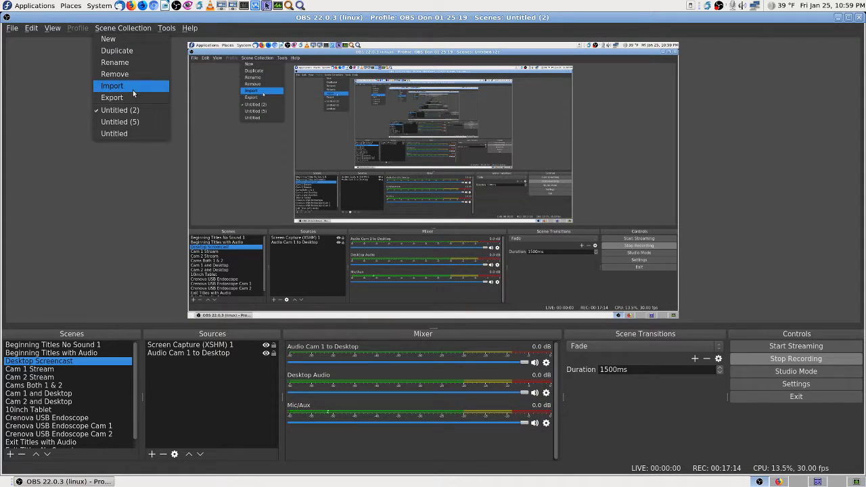
left_click(123, 63)
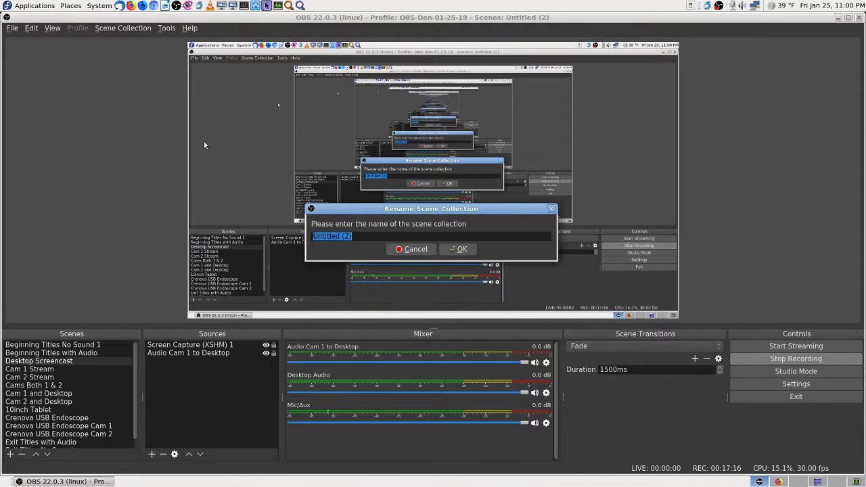
key("End")
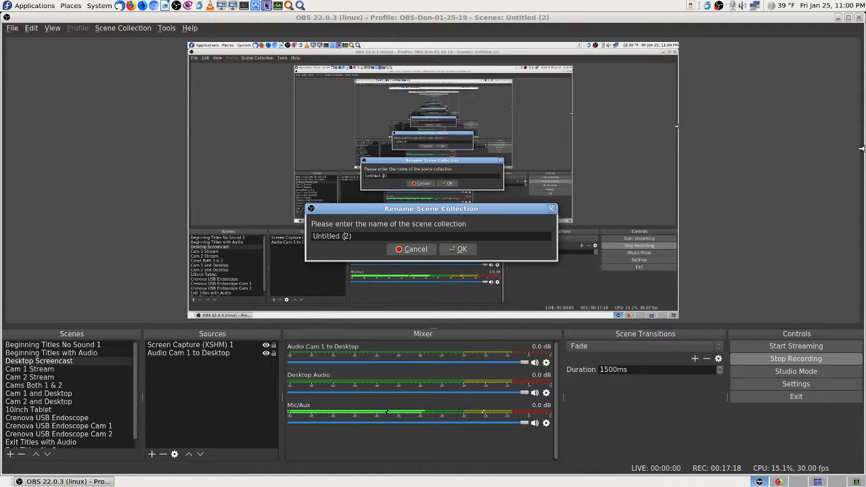
key("BackSpace")
type("6")
key("Return")
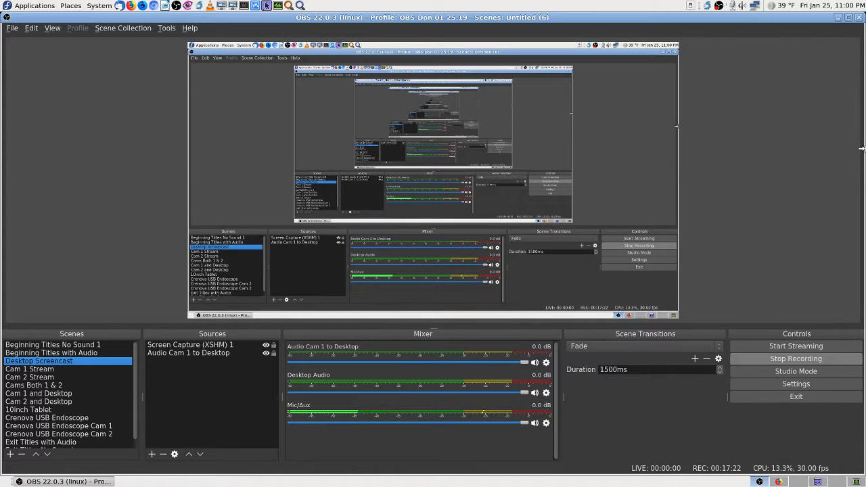
- Load the scene collection Untitled (5) to check its sources and audio mixer
left_click(131, 27)
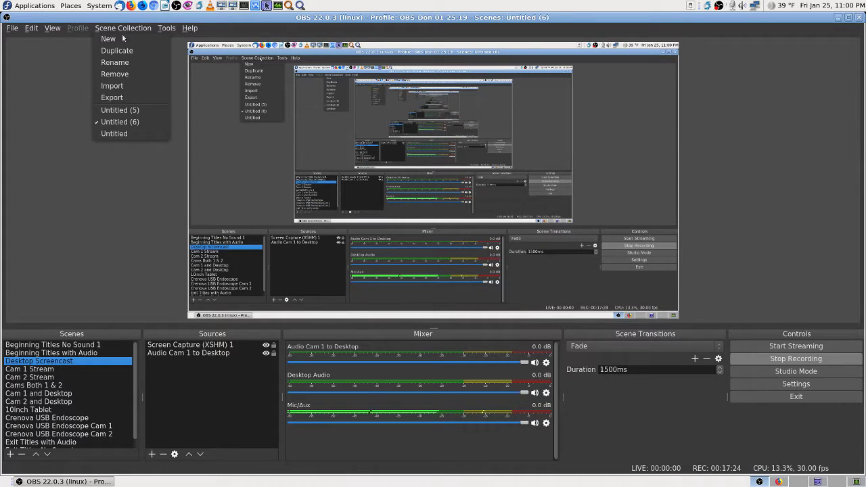
left_click(110, 122)
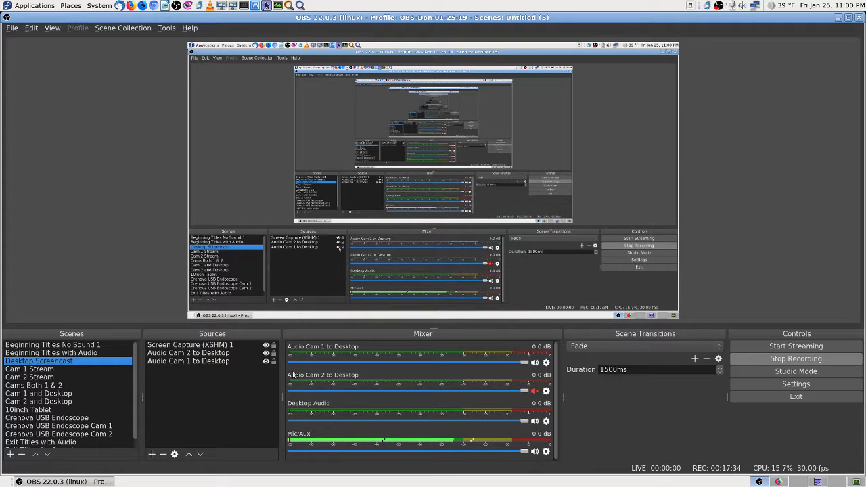
left_click(556, 401)
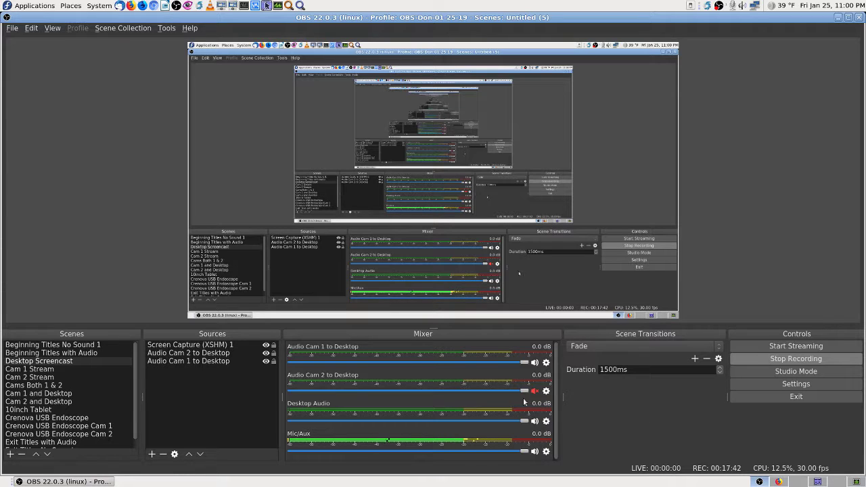
left_click(818, 481)
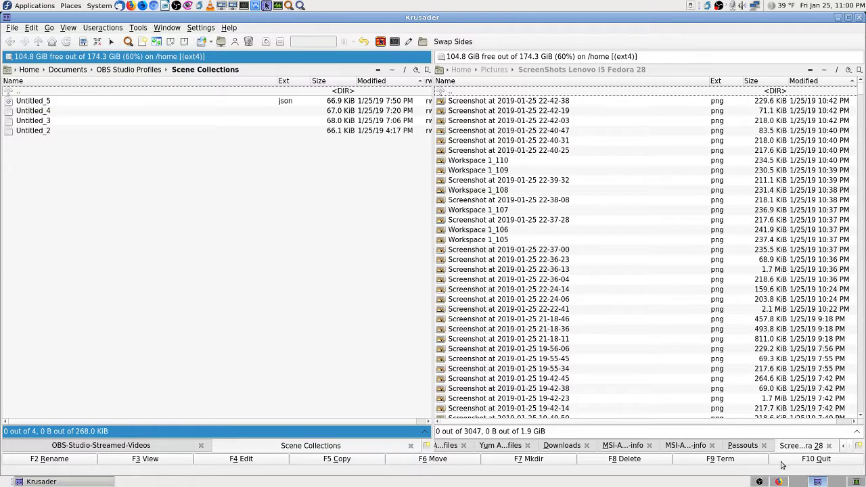
left_click(38, 111)
left_click(35, 131, "shift")
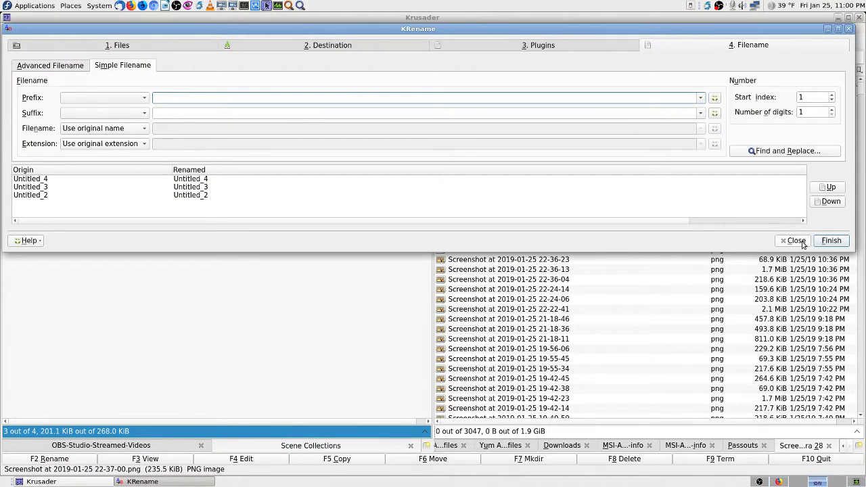
left_click(796, 241)
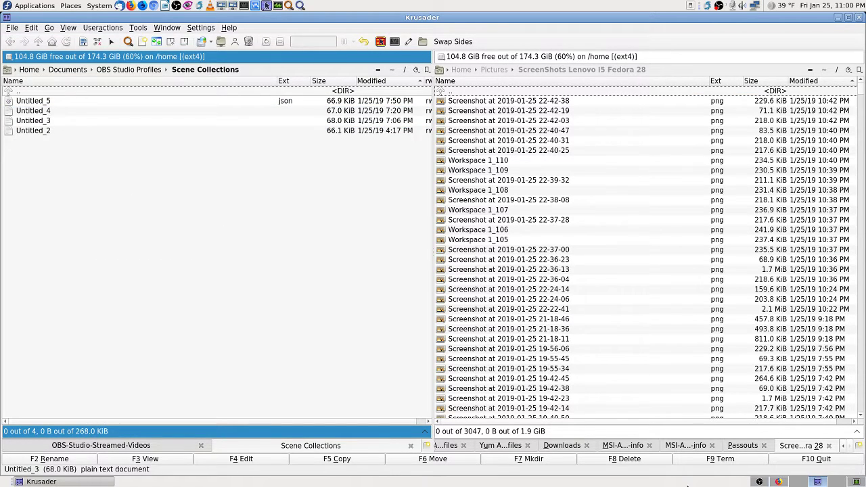
- Switch to OBS Studio and load the scene collection Untitled (6)
key("ctrl+alt+Left")
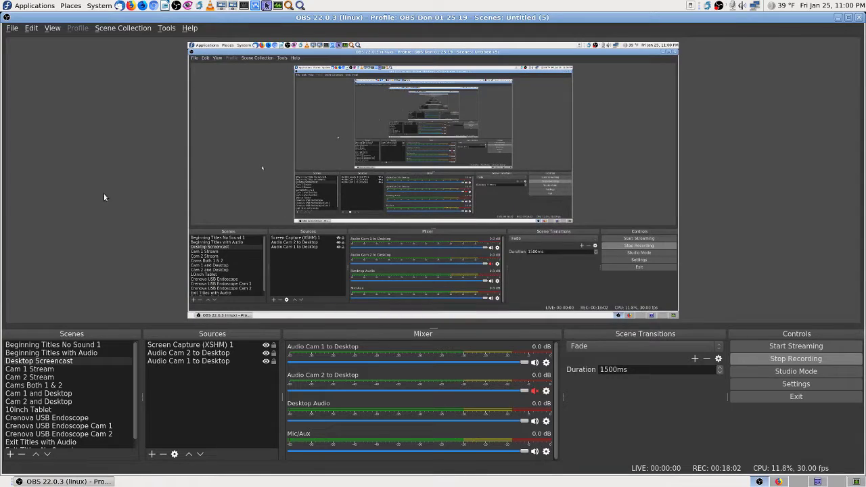
left_click(130, 29)
left_click(132, 122)
- Export the active scene collection as Untitled_6 into Documents/OBS Studio Profiles/Scene Collections
left_click(121, 30)
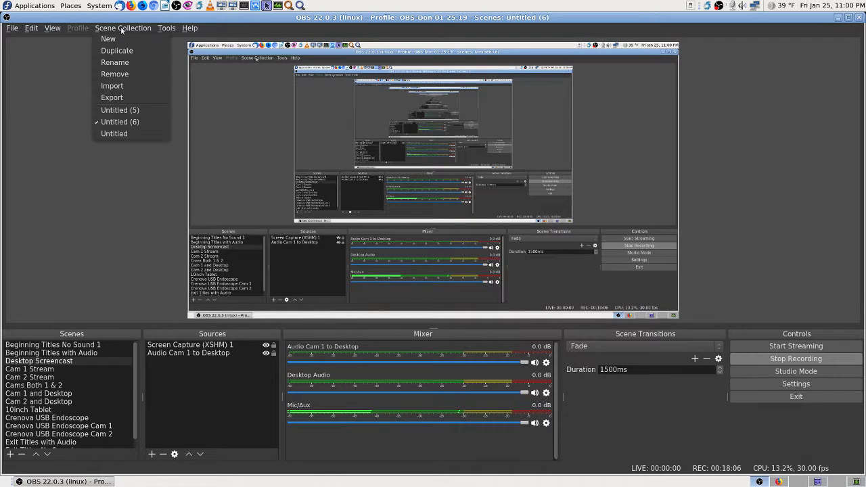
left_click(127, 95)
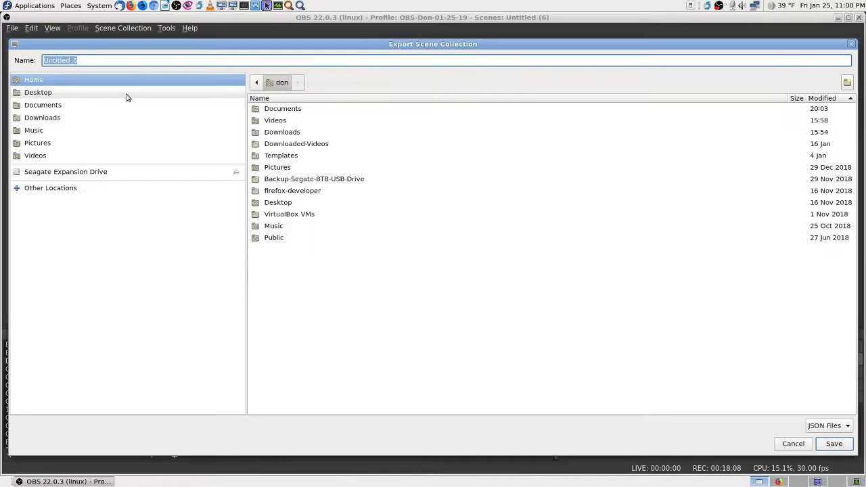
double_click(299, 110)
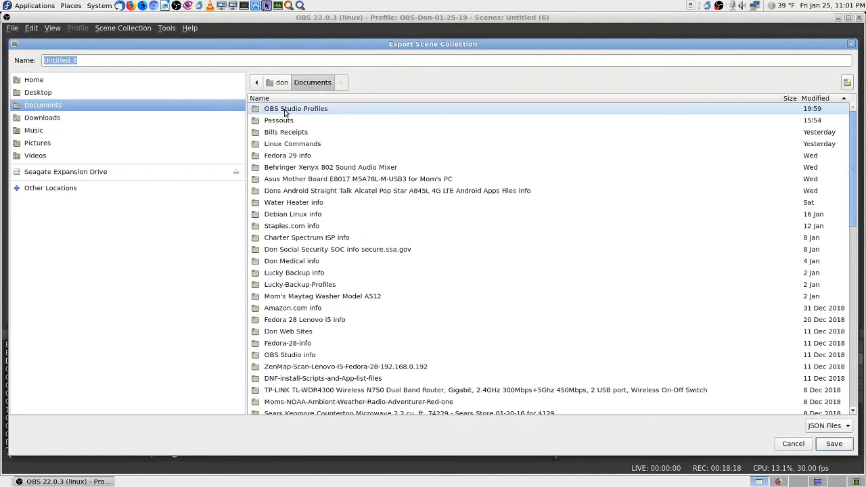
double_click(292, 110)
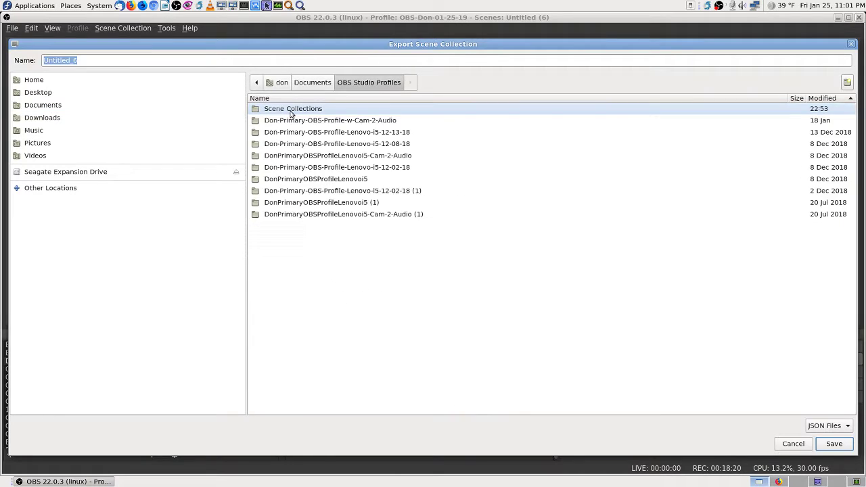
double_click(292, 111)
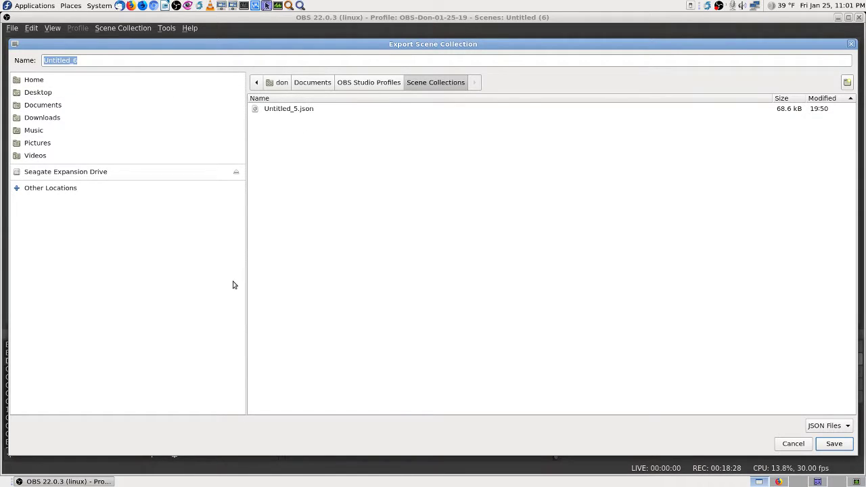
left_click(833, 444)
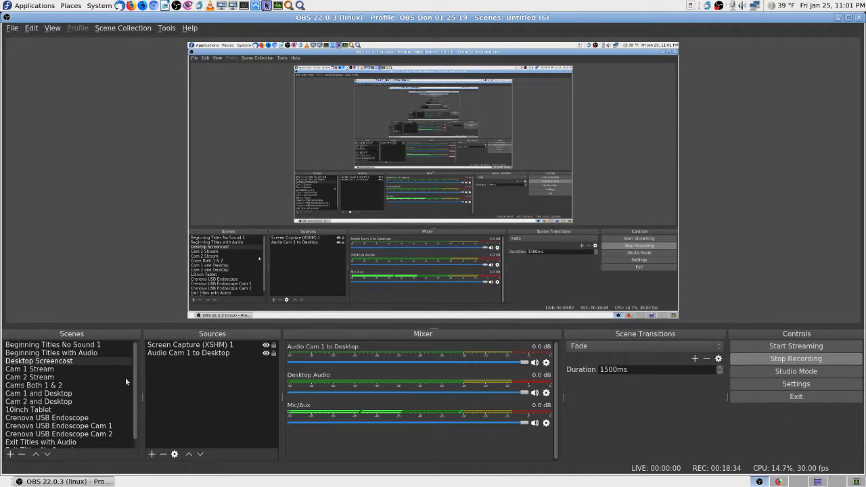
- Load the scene collection Untitled (5) and switch to Krusader to view the exported files
left_click(123, 28)
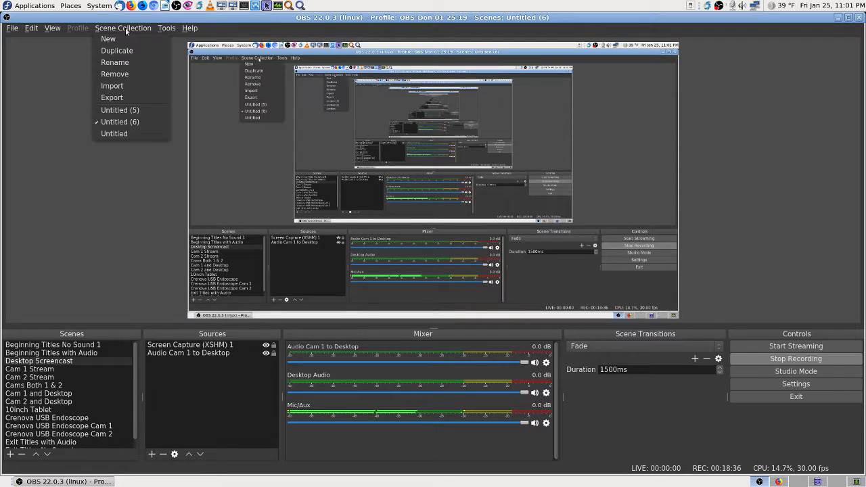
left_click(116, 110)
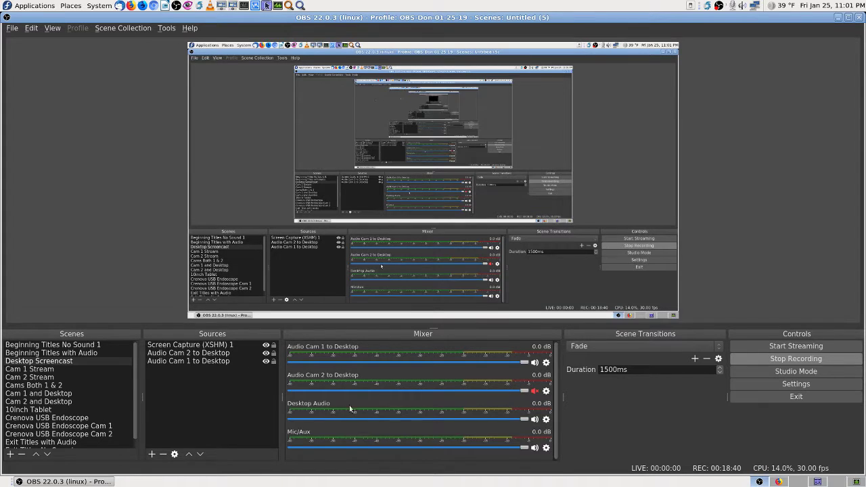
key("ctrl+alt+Right")
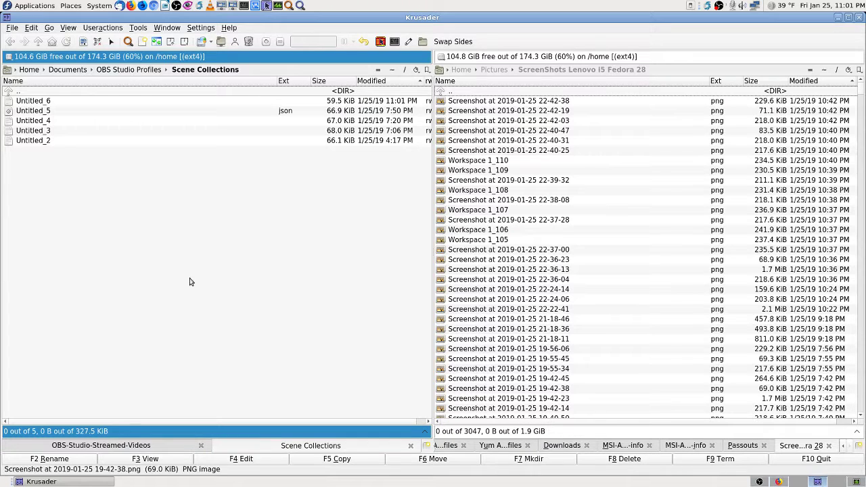
- Select Untitled_6, Untitled_4, Untitled_3 and Untitled_2, leaving out Untitled_5, and open them for batch renaming in KRename
left_click(47, 101)
left_click(47, 142, "shift")
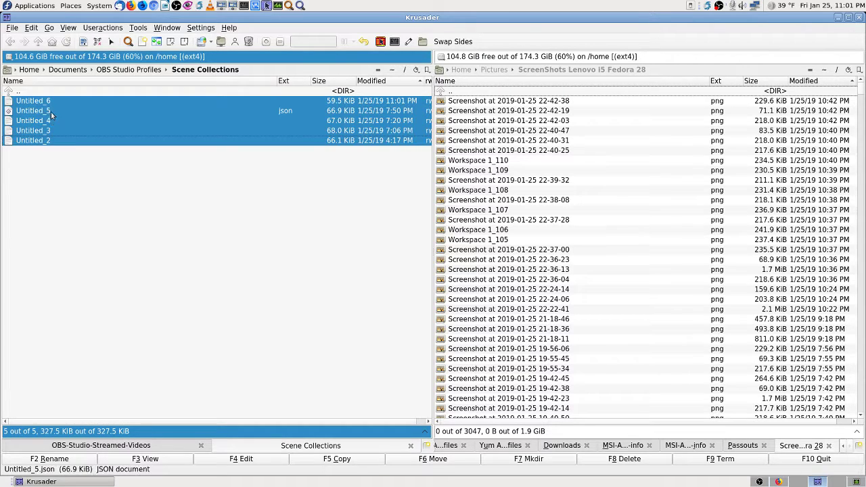
left_click(53, 113, "ctrl")
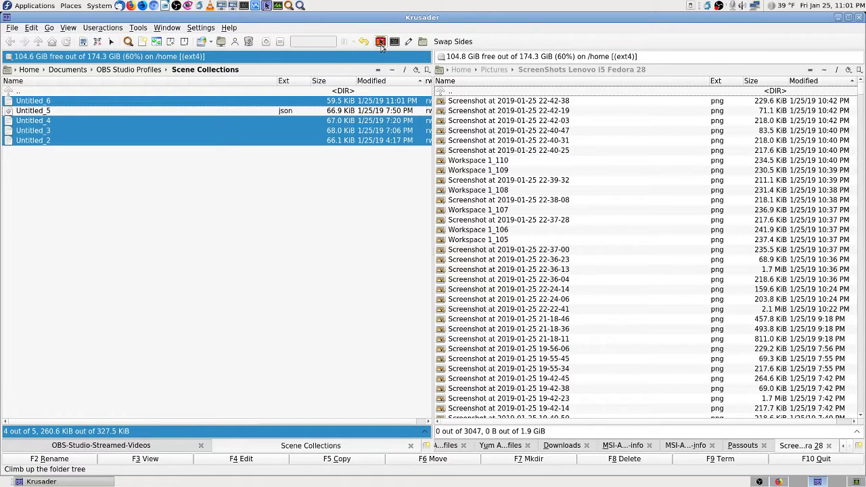
left_click(113, 104, "ctrl")
left_click(63, 102, "ctrl")
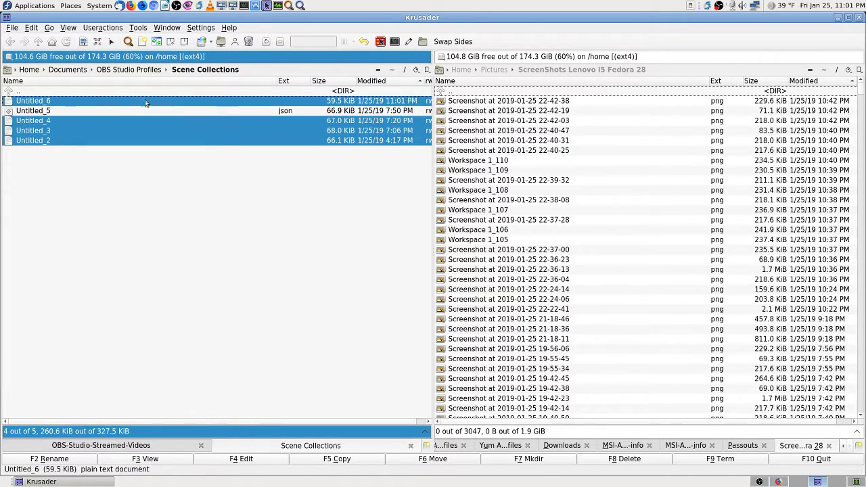
left_click(408, 41)
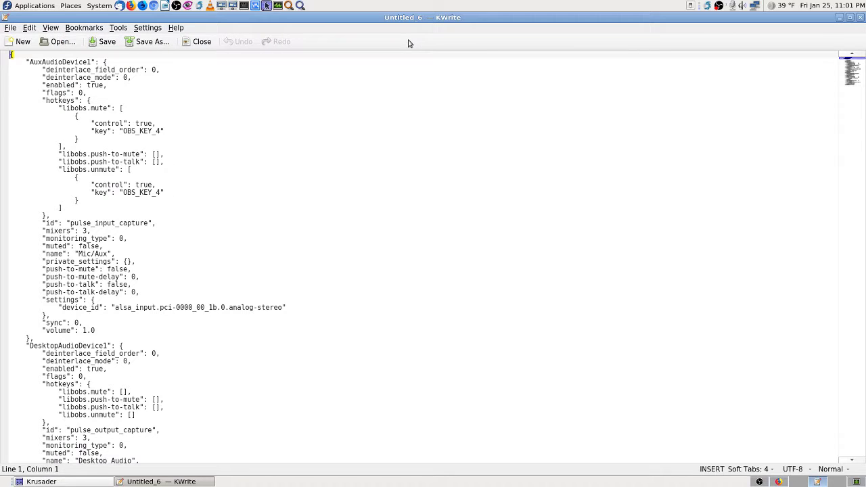
left_click(861, 18)
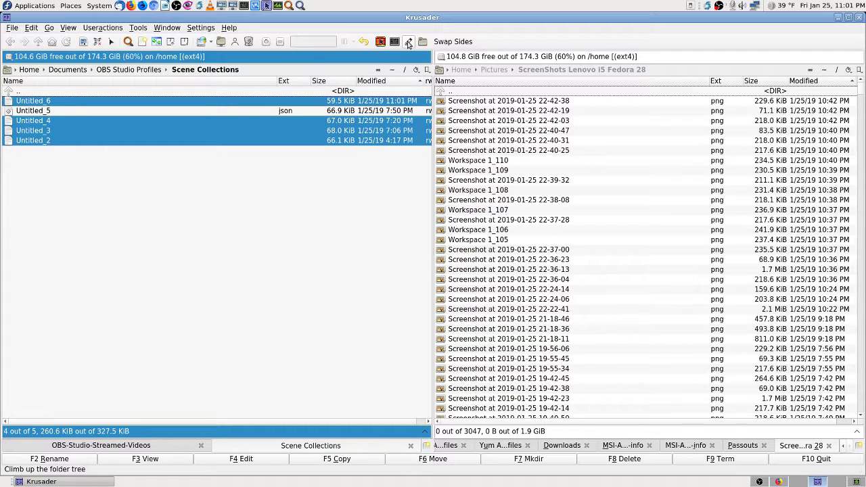
left_click(408, 42)
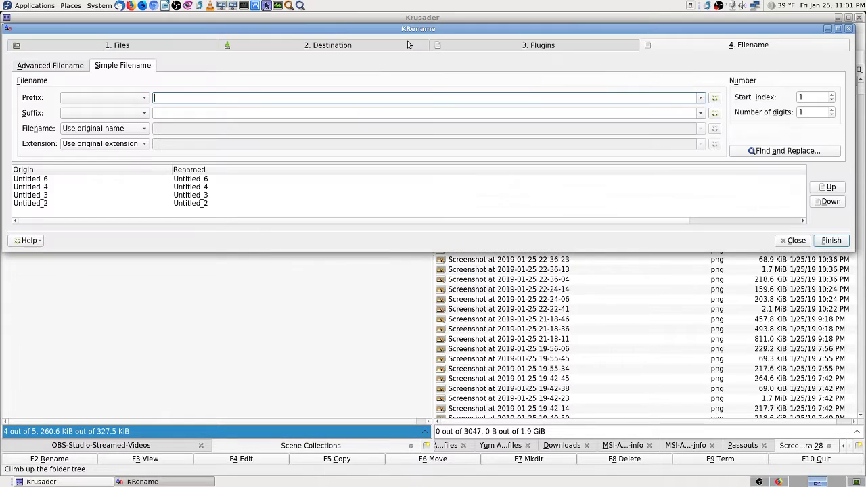
left_click(837, 29)
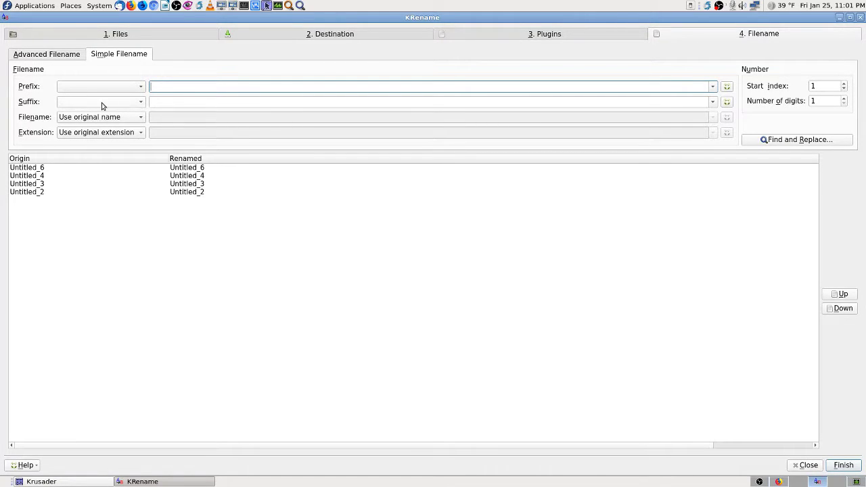
- Give the four files the custom extension json while keeping their original names, and run the batch rename
left_click(138, 134)
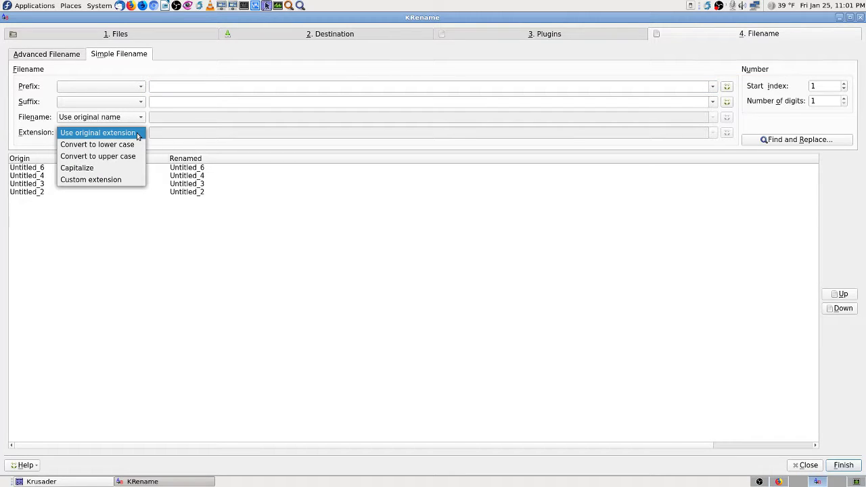
left_click(108, 179)
left_click(171, 133)
type("json")
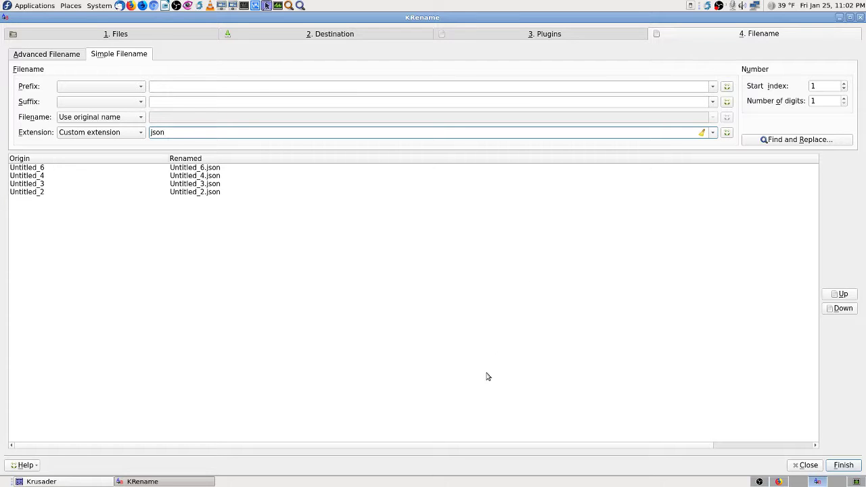
left_click(101, 482)
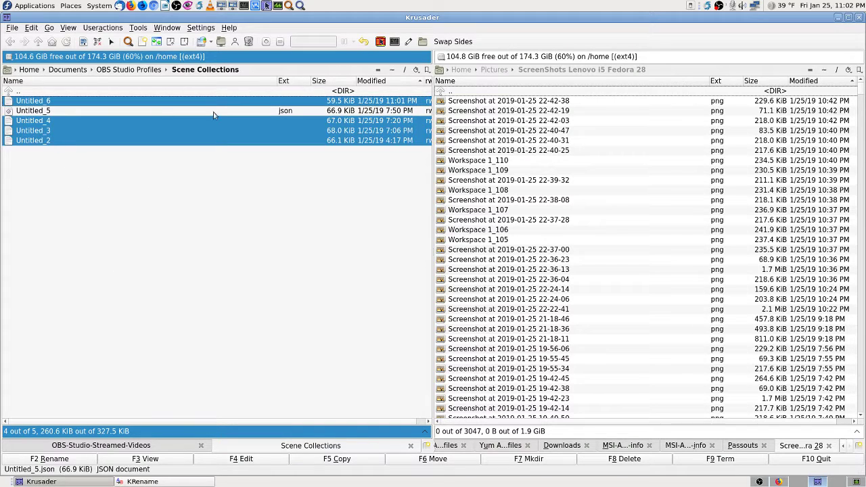
left_click(168, 482)
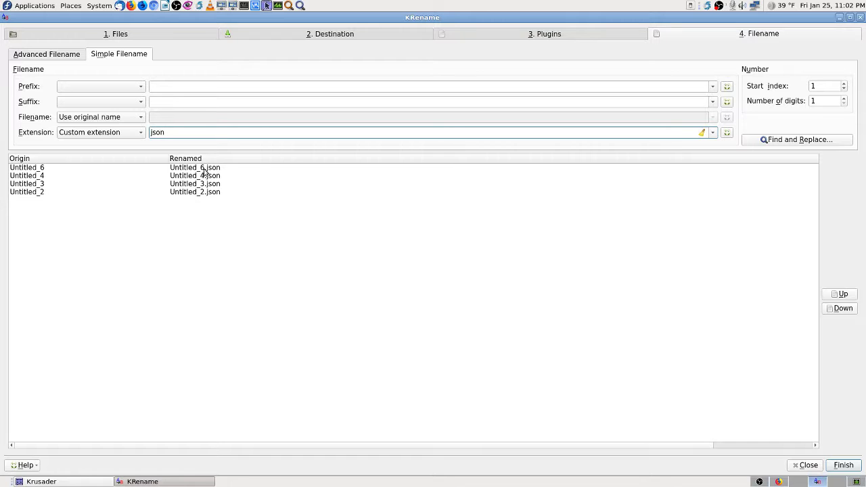
left_click(843, 466)
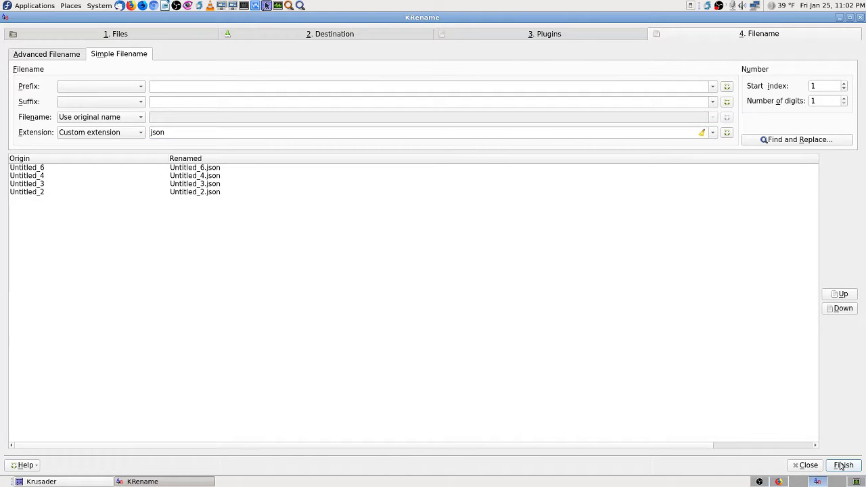
left_click(525, 282)
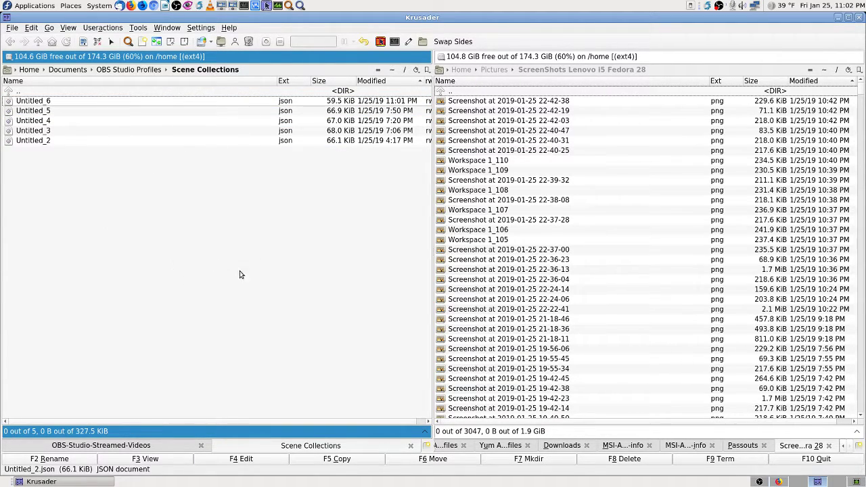
- Switch to OBS Studio and load the scene collection Untitled (6)
left_click(760, 482)
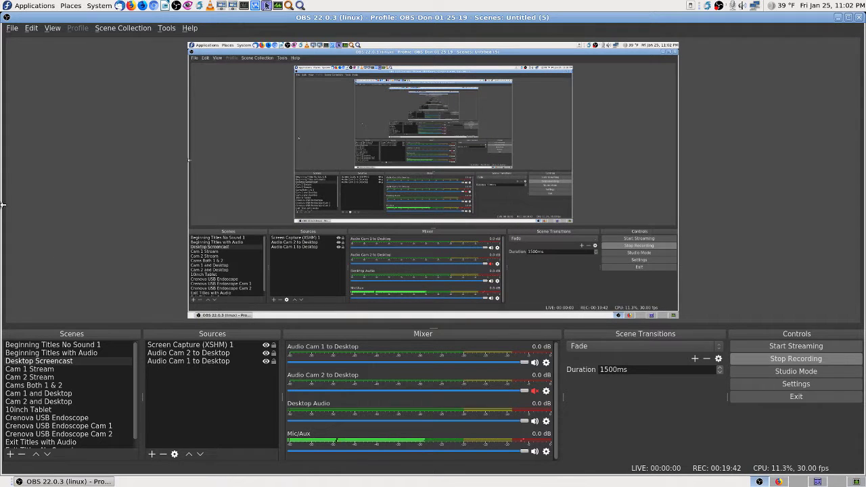
left_click(124, 28)
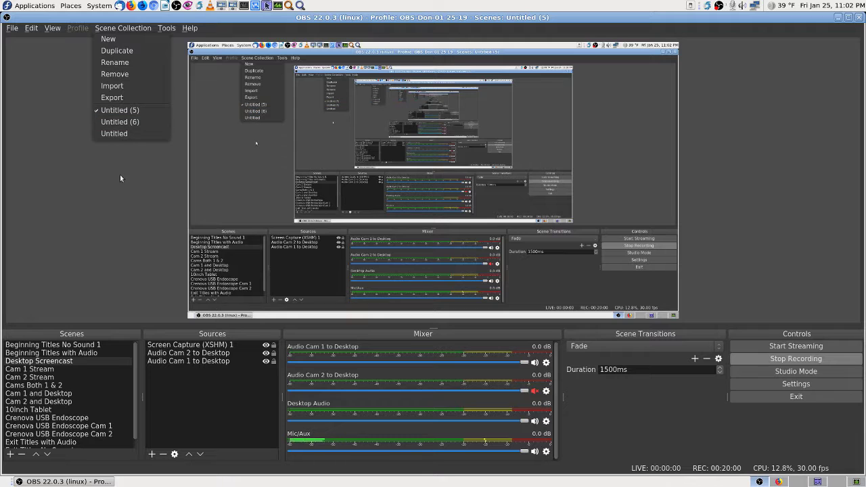
left_click(124, 121)
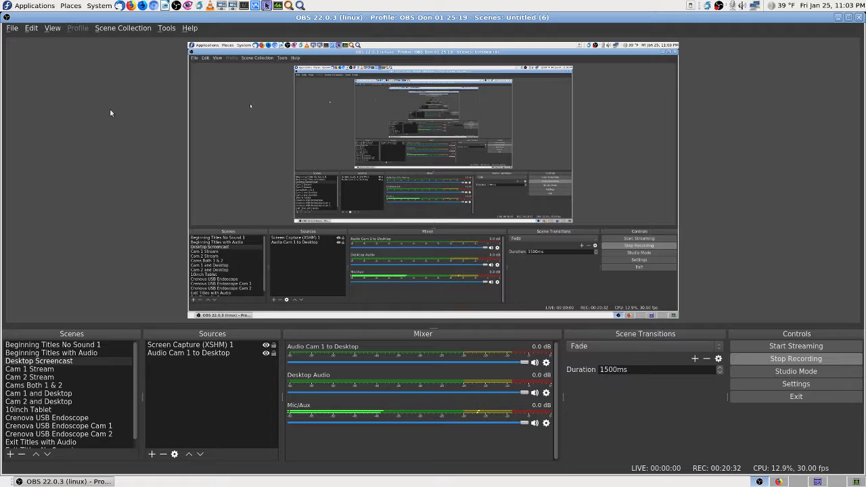
- Show the Cam 1 Stream scene in the recording, followed by the Cam 1 and Desktop scene
left_click(53, 369)
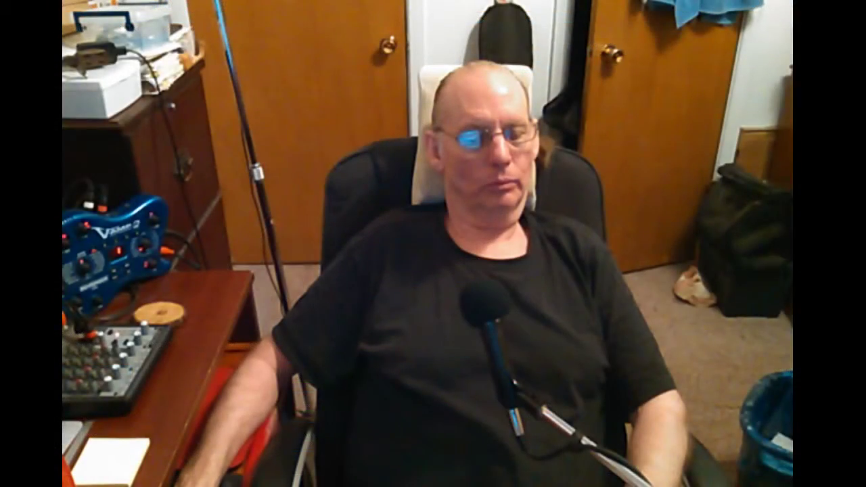
left_click(53, 394)
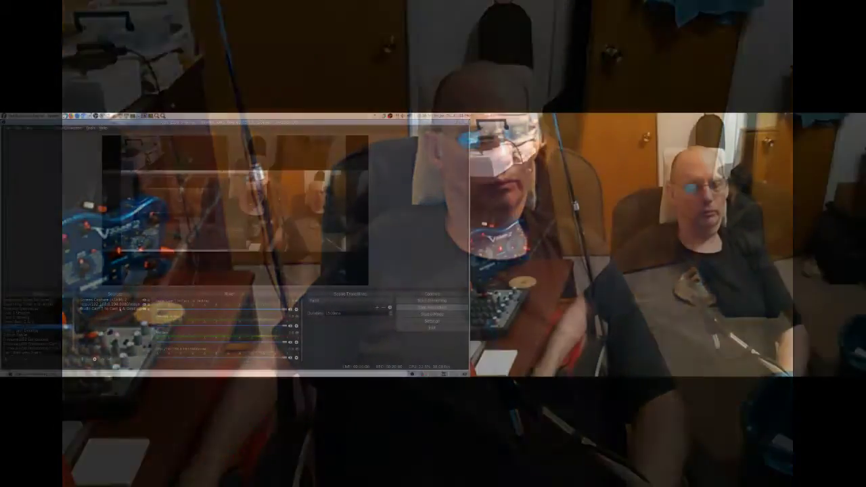
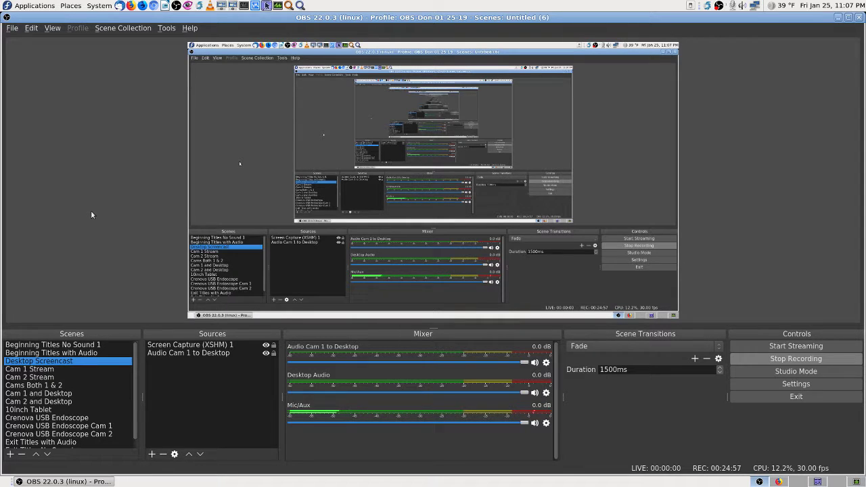
- Load the scene collection Untitled (5)
left_click(125, 27)
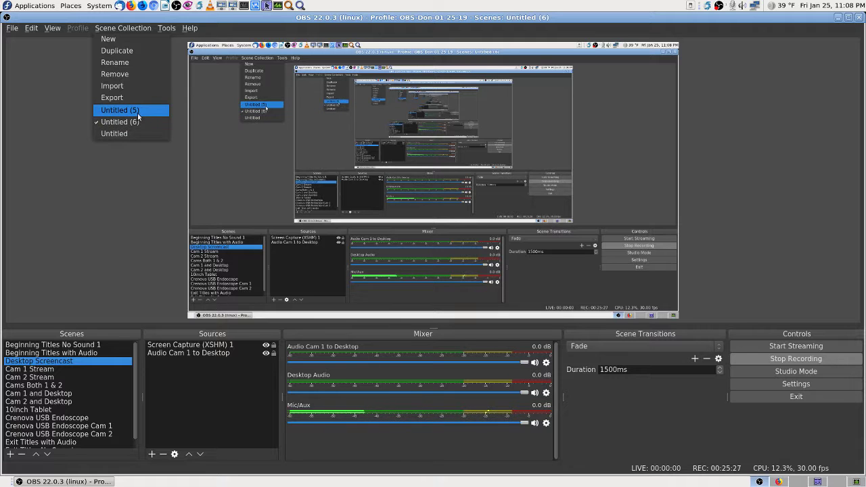
left_click(138, 111)
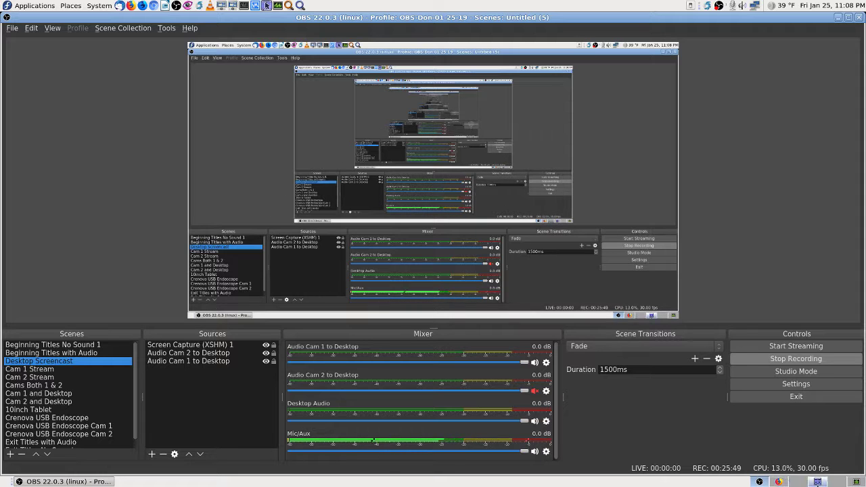
- Look at the exported collections in Krusader and the YouTube live dashboard in Firefox, and return to OBS Studio
key("ctrl+alt+Right")
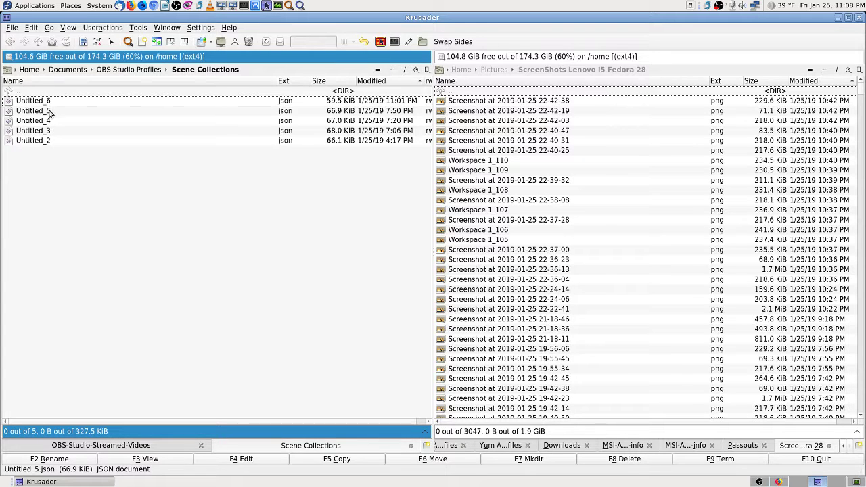
left_click(778, 482)
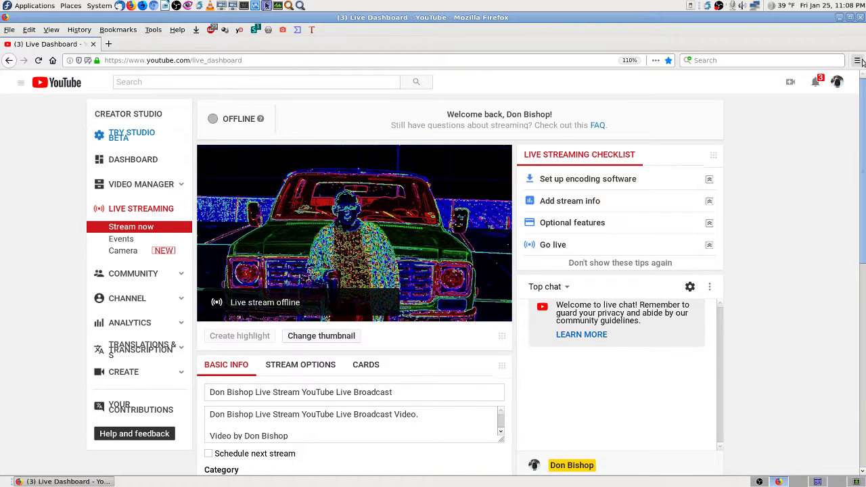
left_click(799, 482)
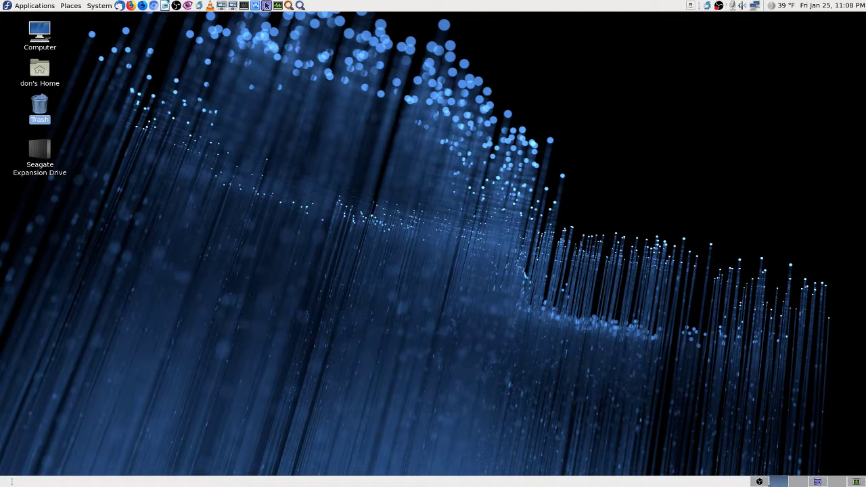
left_click(759, 482)
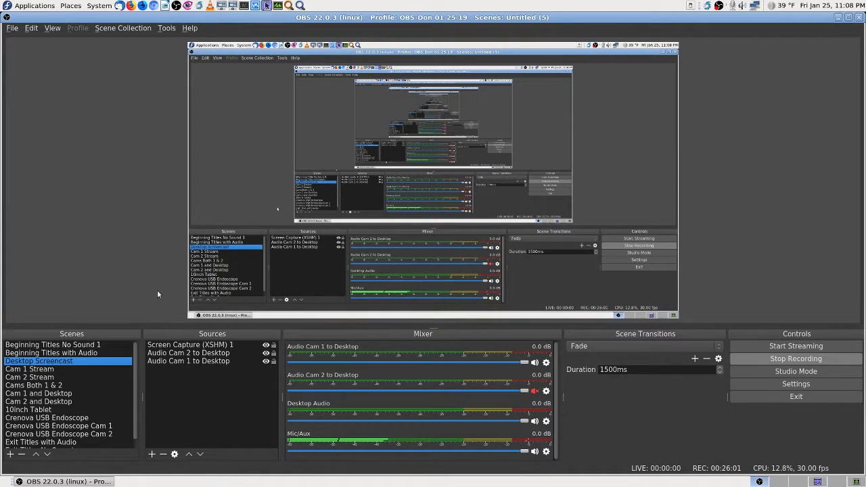
- Import the scene collection Untitled_4.json from the Scene Collections folder in Documents/OBS Studio Profiles
left_click(121, 29)
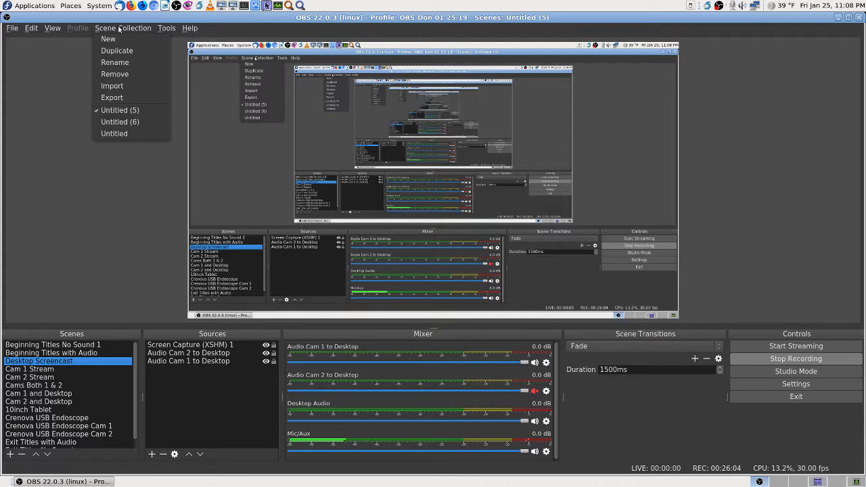
left_click(120, 86)
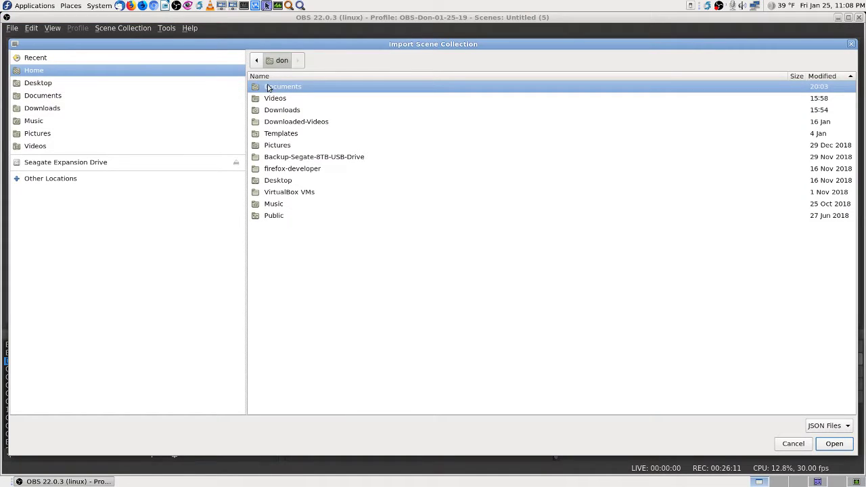
double_click(288, 86)
double_click(288, 87)
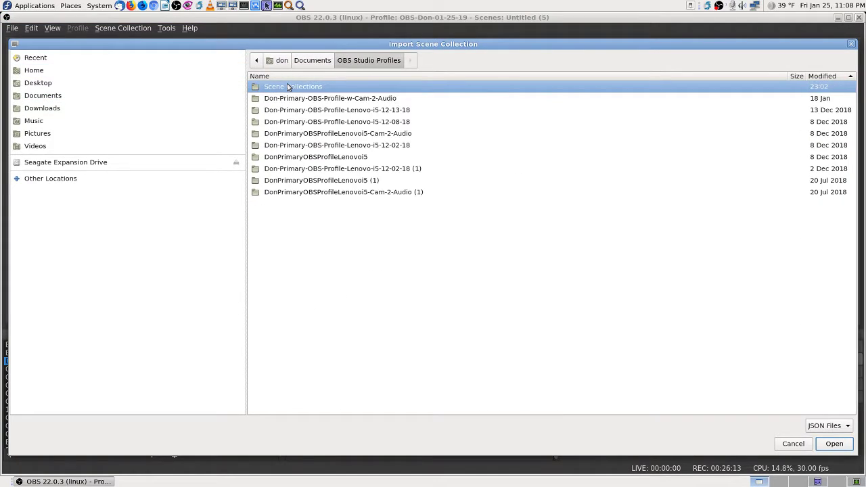
double_click(288, 87)
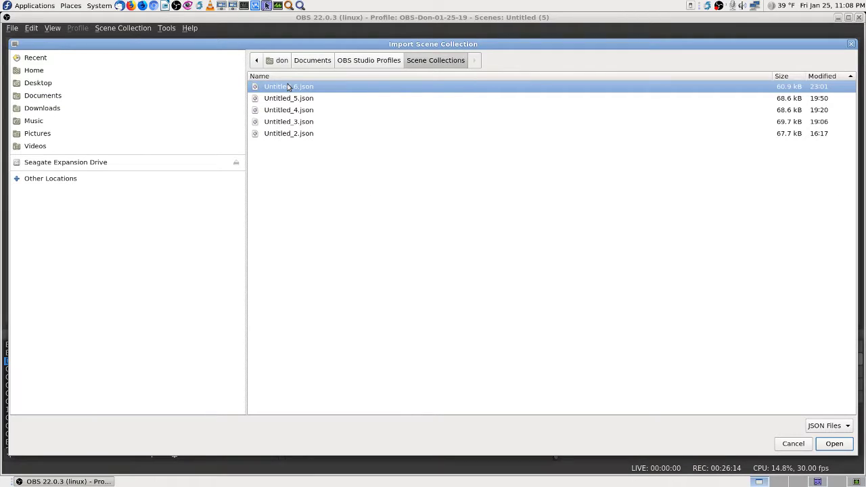
left_click(312, 110)
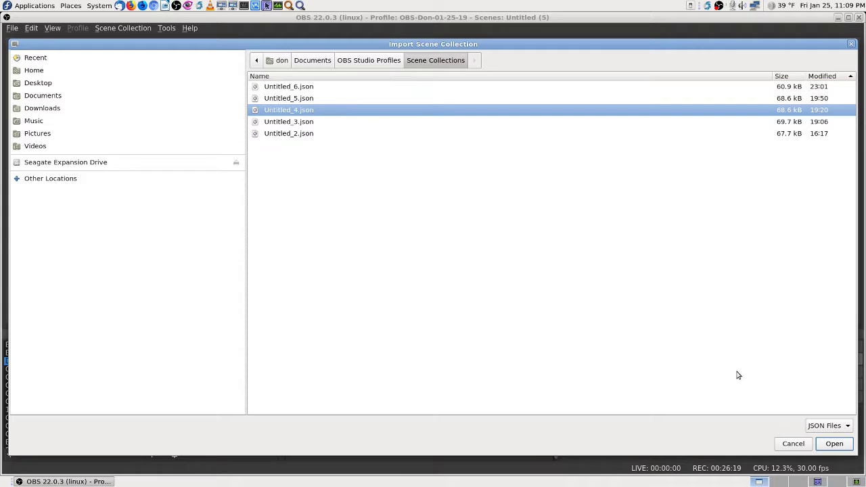
left_click(835, 444)
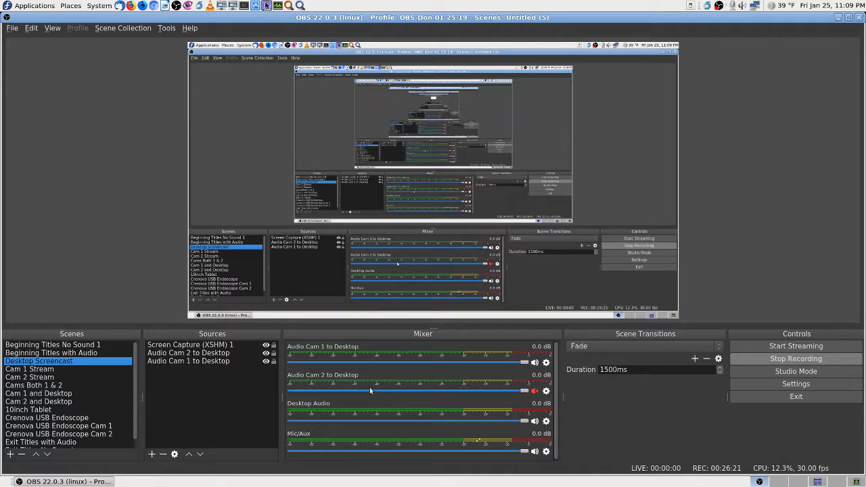
- Load the newly imported collection Untitled (2) and rename it to Untitled (4)
left_click(123, 30)
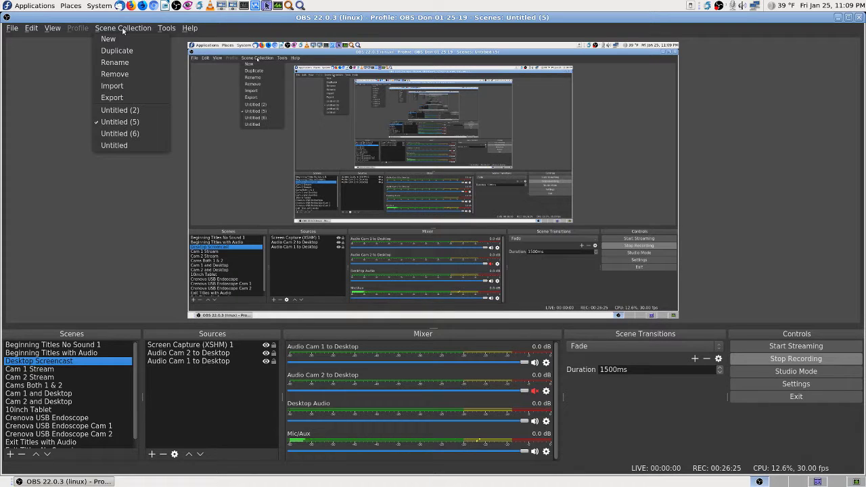
left_click(101, 110)
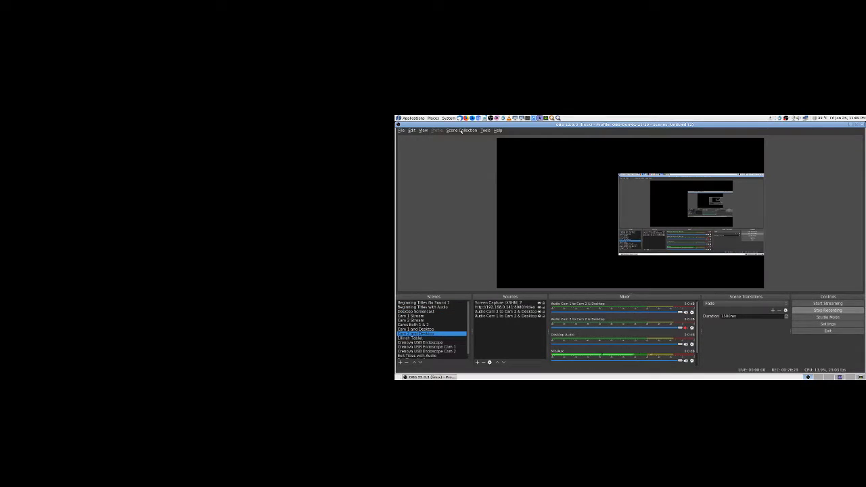
left_click(461, 131)
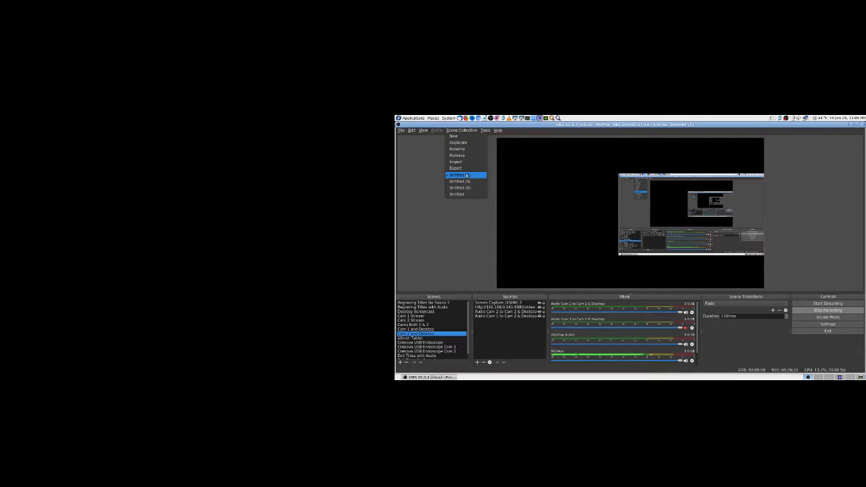
left_click(465, 150)
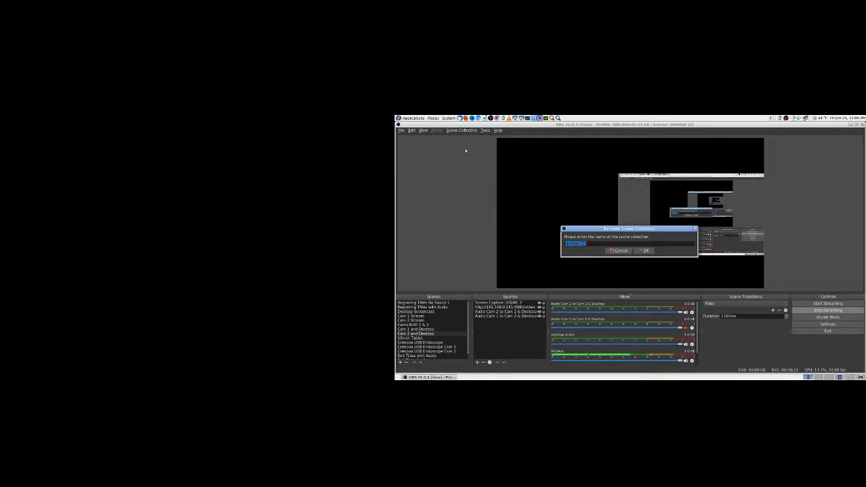
key("End")
key("Left")
key("BackSpace")
key("Return")
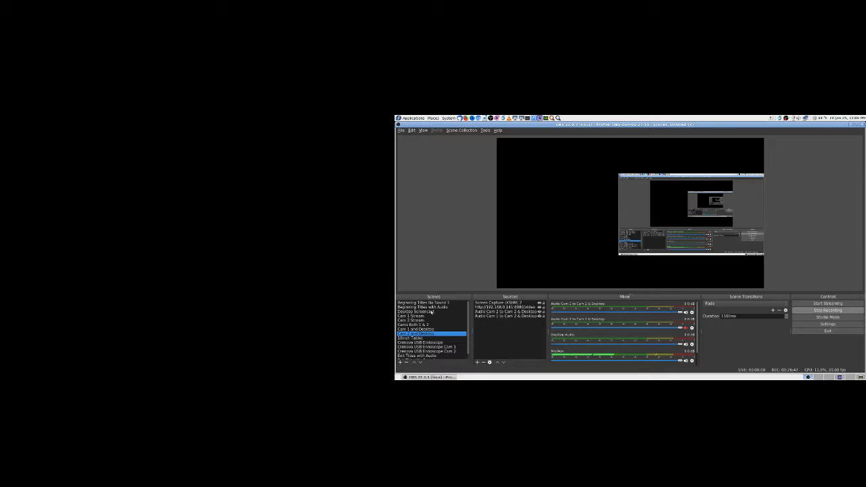
- Show the Desktop Screencast scene, switch to the Cam 1 and Desktop scene, and return to Desktop Screencast
left_click(431, 312)
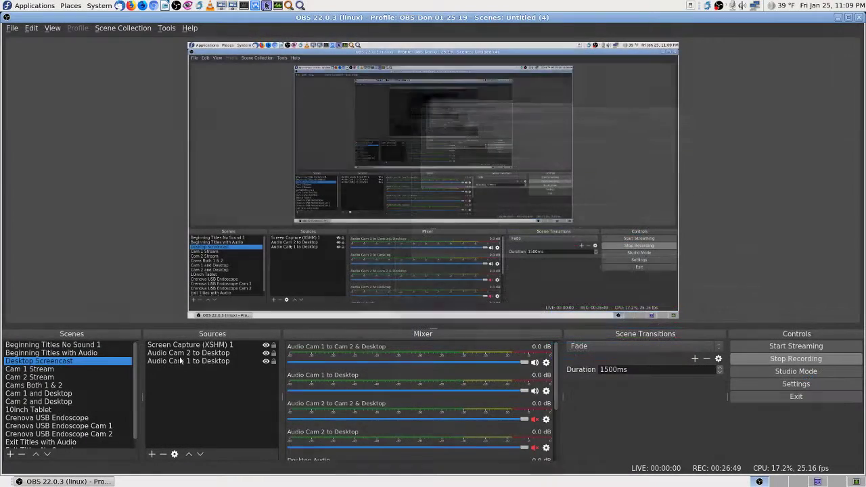
left_click(58, 394)
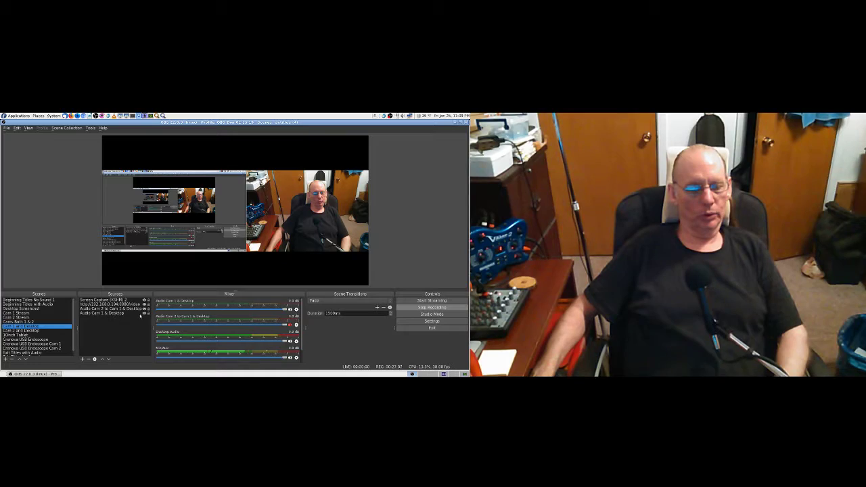
left_click(34, 309)
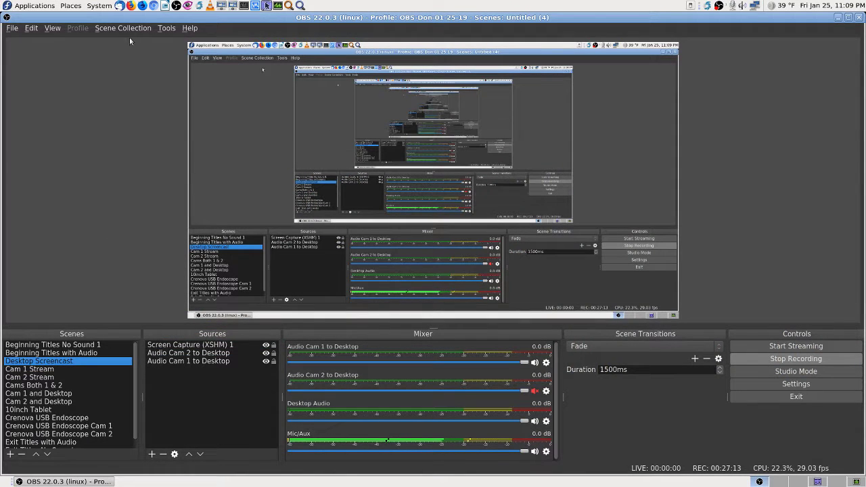
- Import the scene collection Untitled_3.json from the Scene Collections folder in Documents/OBS Studio Profiles
left_click(123, 28)
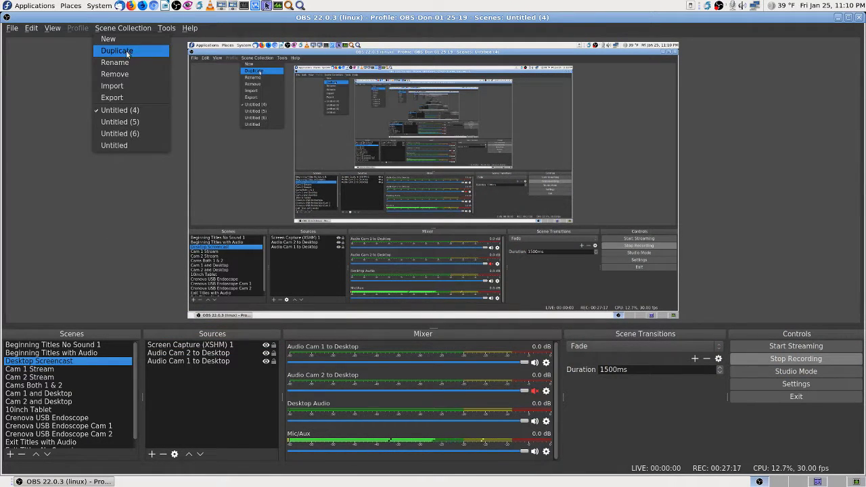
left_click(126, 86)
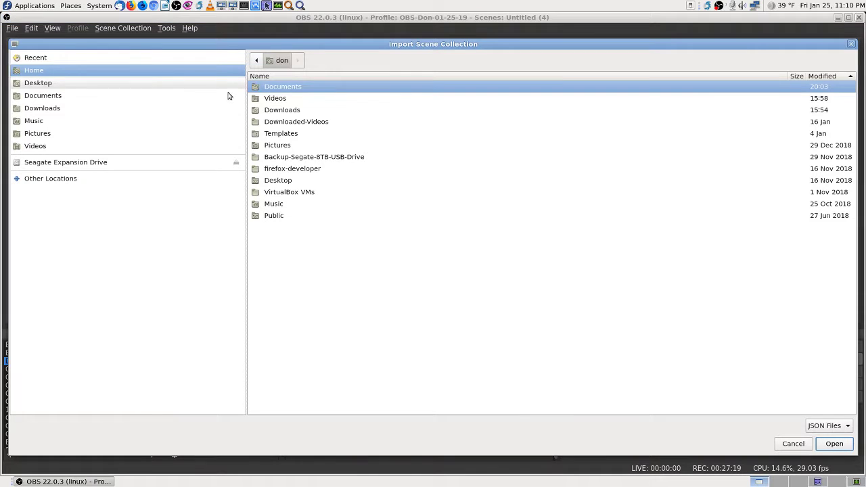
double_click(274, 86)
double_click(274, 86)
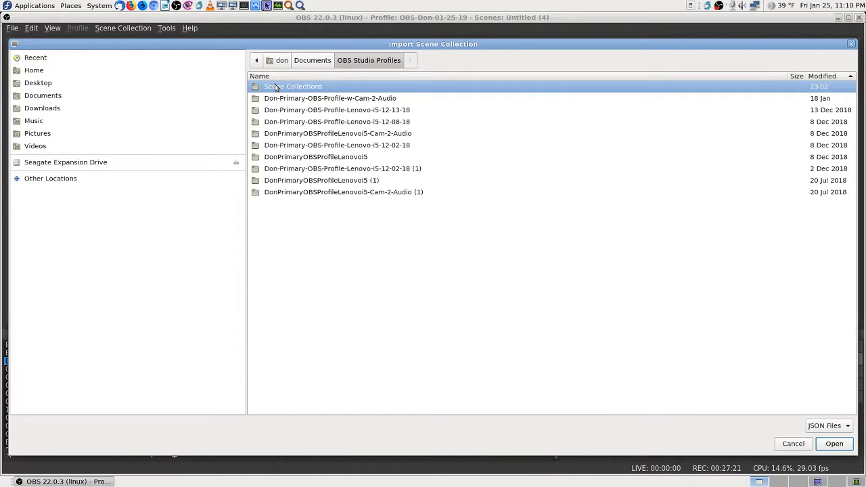
double_click(275, 86)
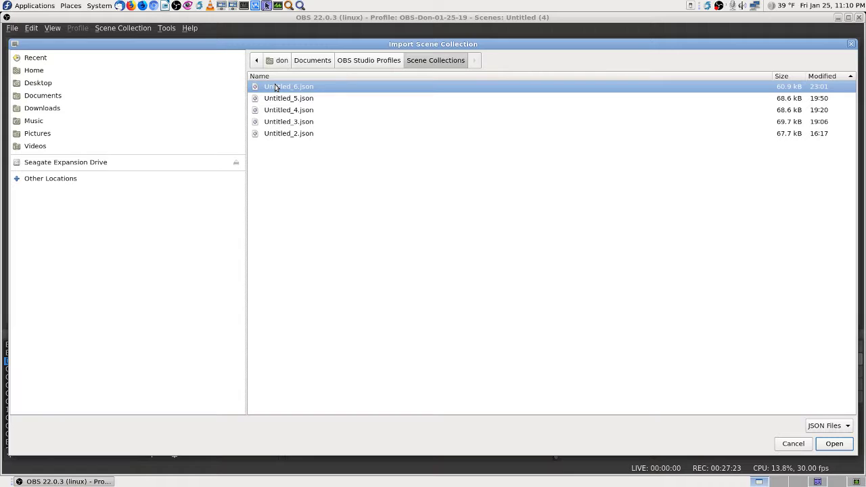
left_click(315, 124)
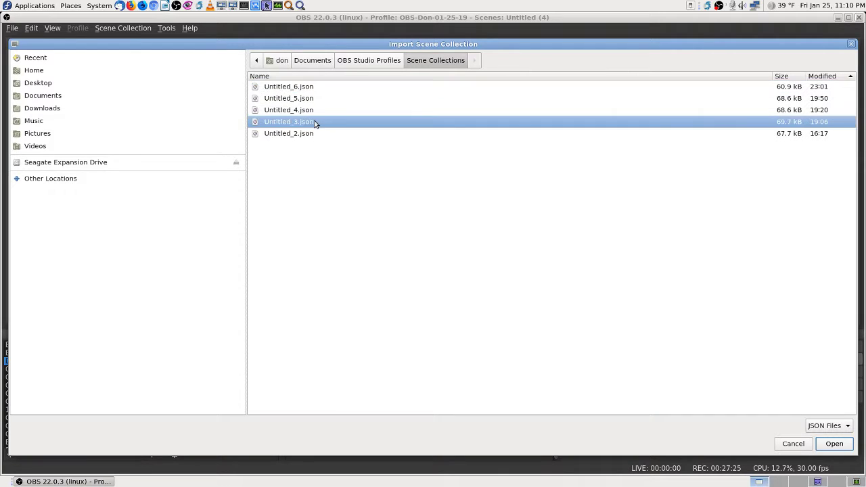
left_click(834, 444)
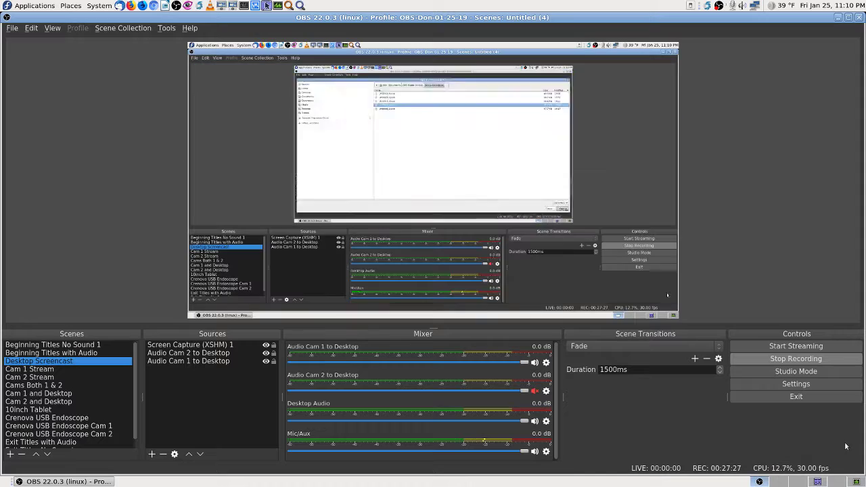
- Load the imported collection Untitled (2), show its Cam 1 and Desktop scene, and return to Desktop Screencast
left_click(124, 27)
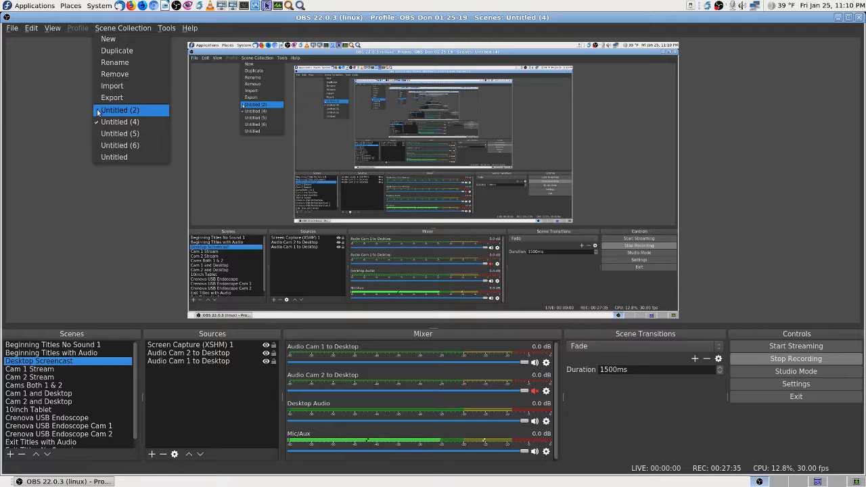
key("Escape")
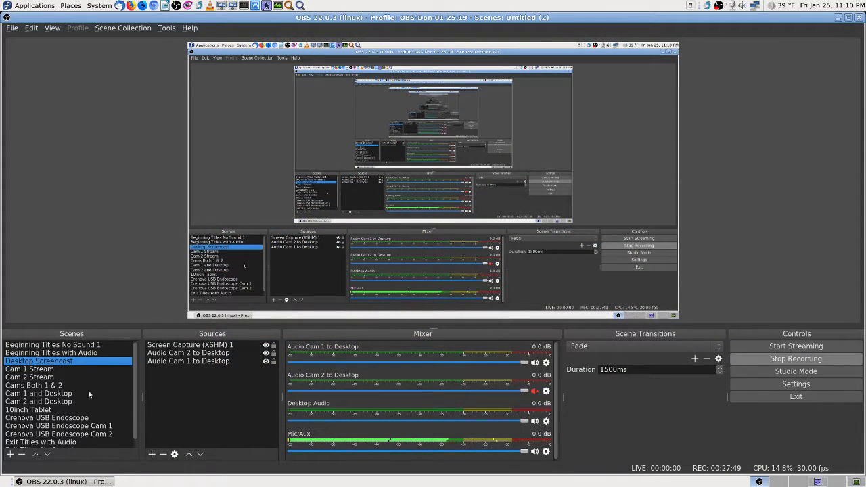
left_click(51, 393)
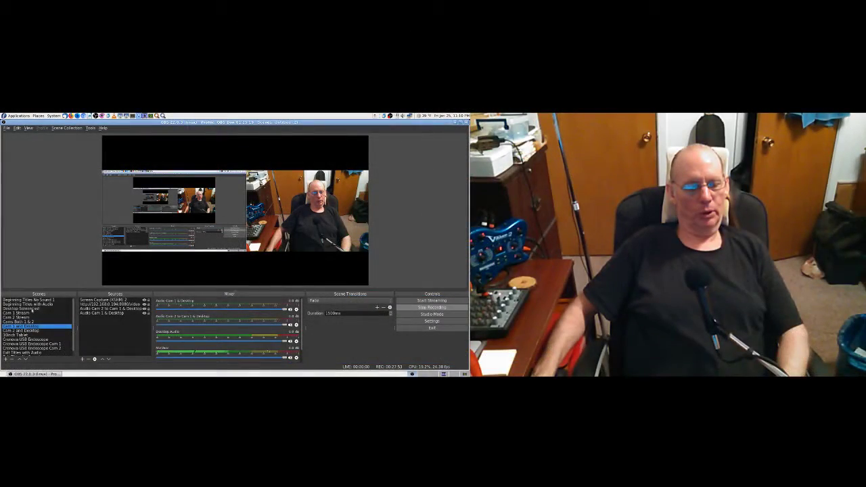
left_click(32, 309)
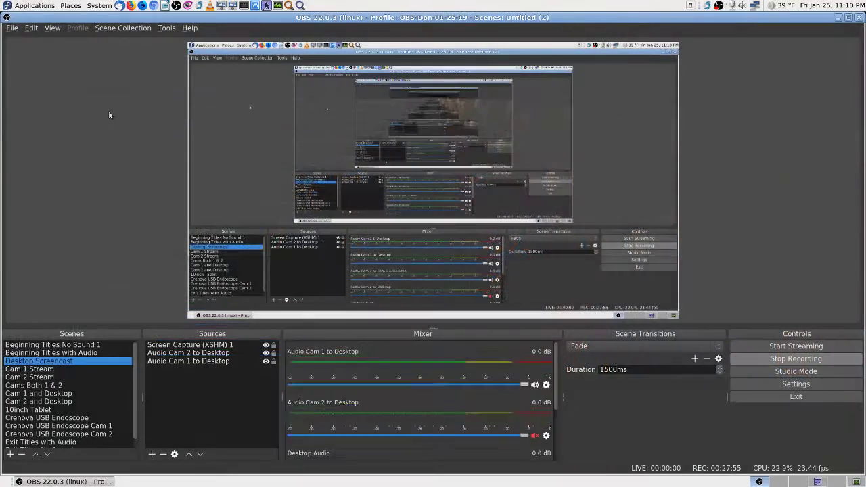
- Rename the loaded scene collection Untitled (2) to Untitled (3)
left_click(112, 28)
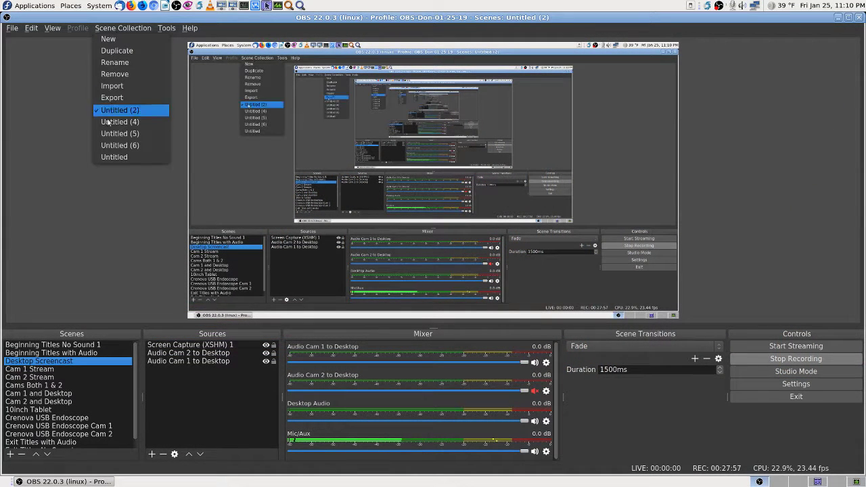
left_click(135, 63)
key("End")
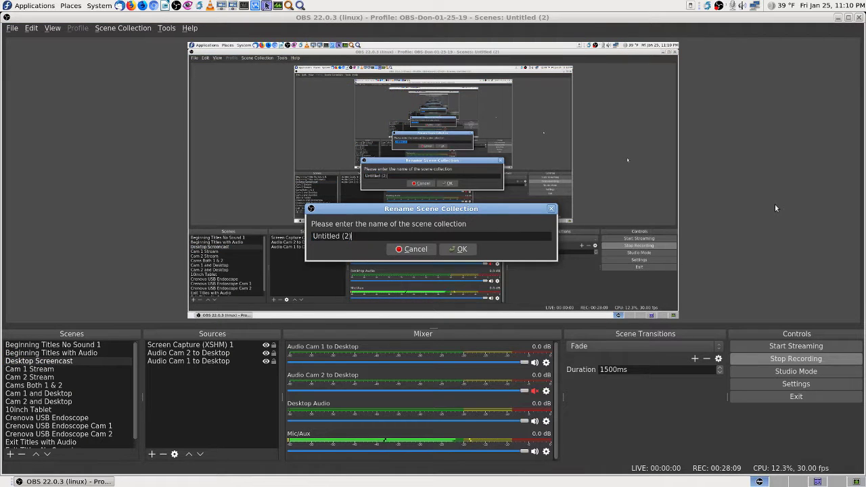
type("3")
left_click(458, 249)
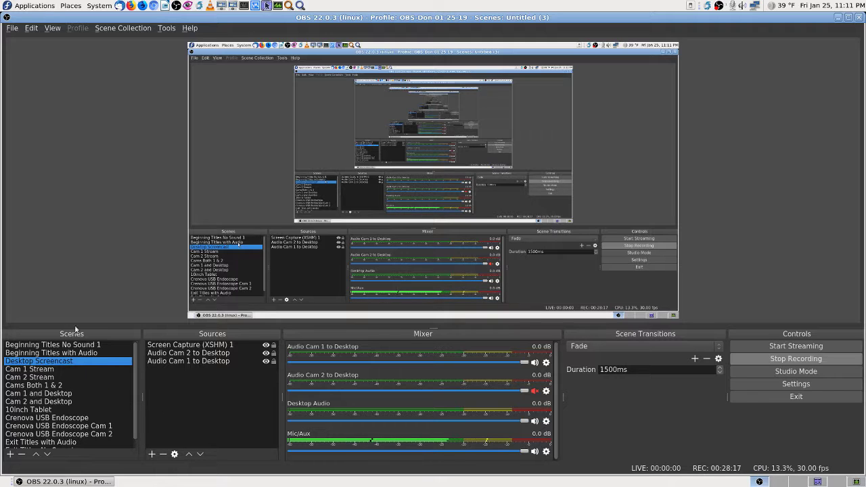
- Check the list of scene collections against the exported JSON files in Krusader and return to OBS Studio
left_click(125, 27)
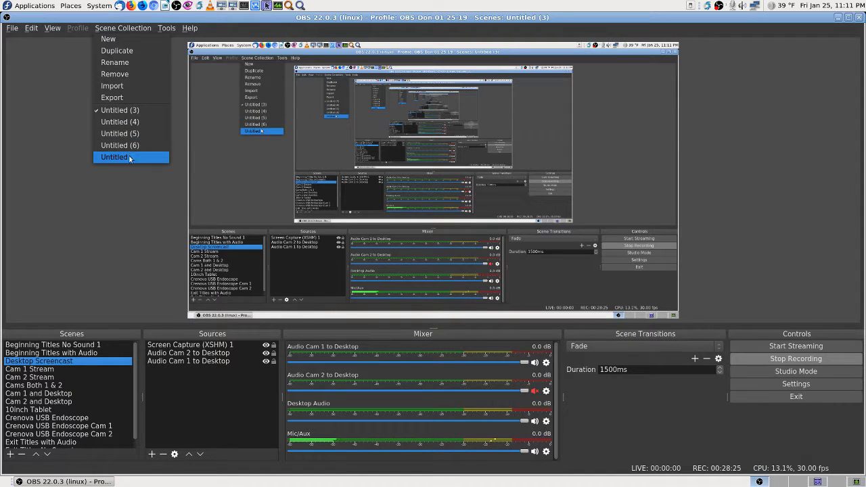
left_click(236, 372)
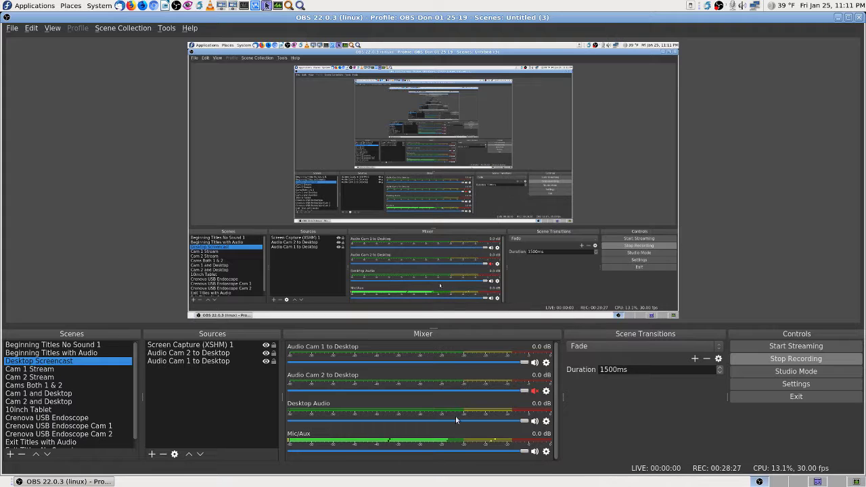
left_click(817, 482)
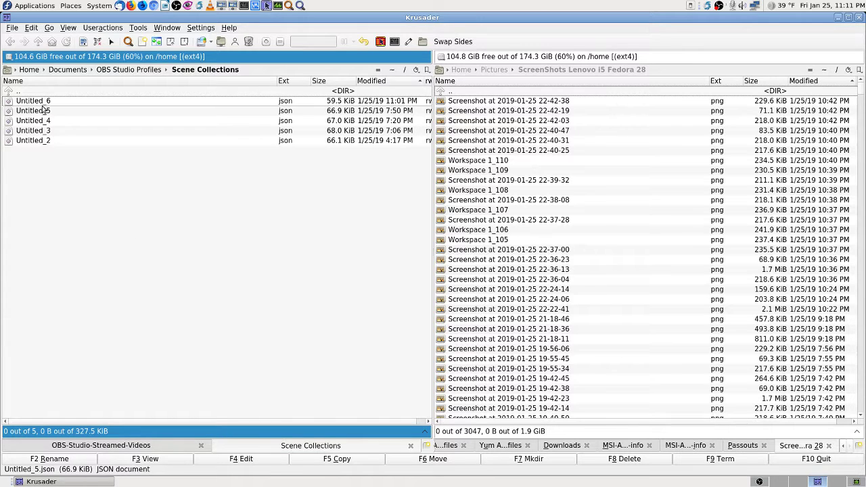
left_click(759, 482)
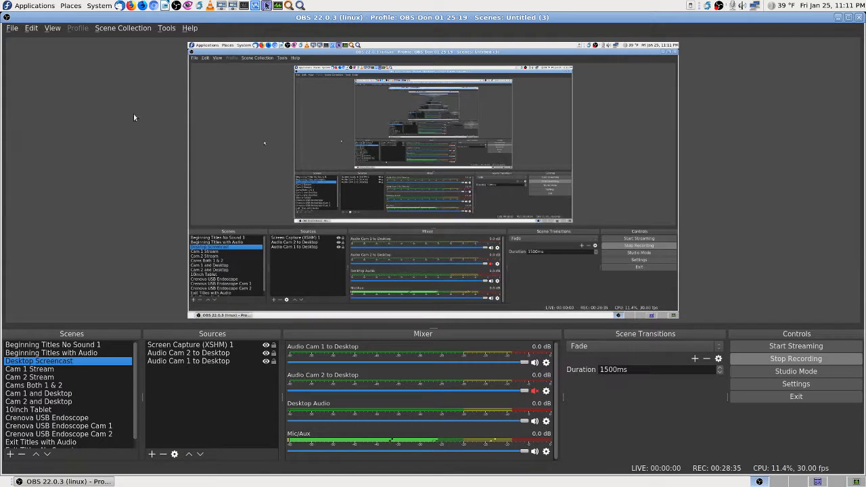
- Import the scene collection Untitled_2.json from the Scene Collections folder in Documents/OBS Studio Profiles
left_click(122, 27)
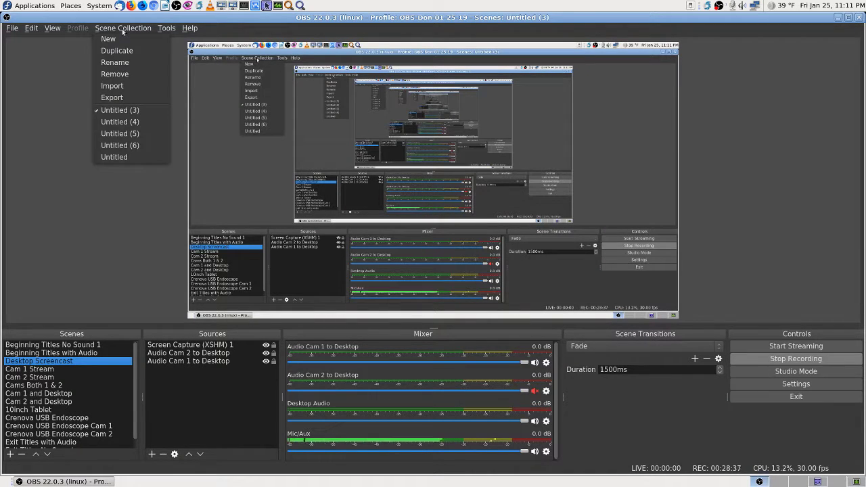
left_click(115, 90)
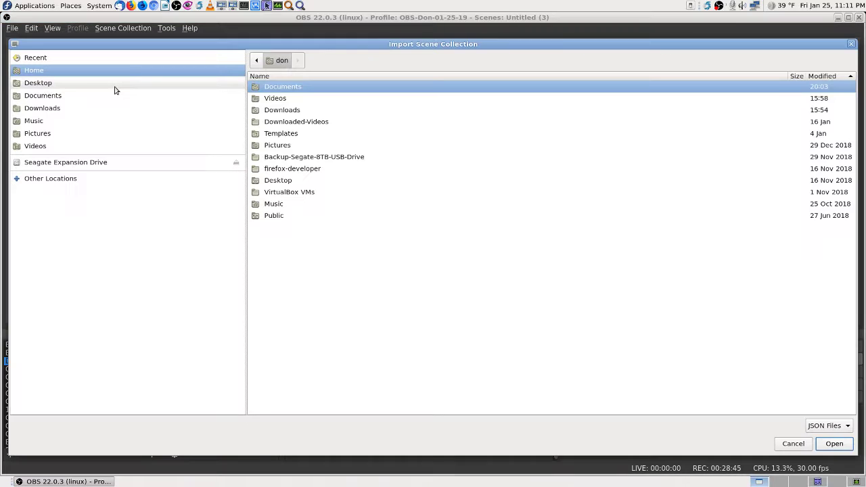
double_click(284, 88)
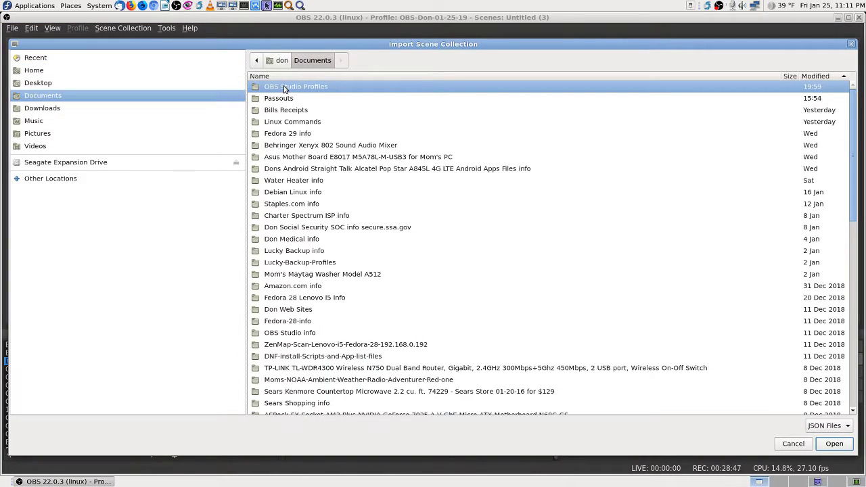
double_click(284, 87)
double_click(284, 88)
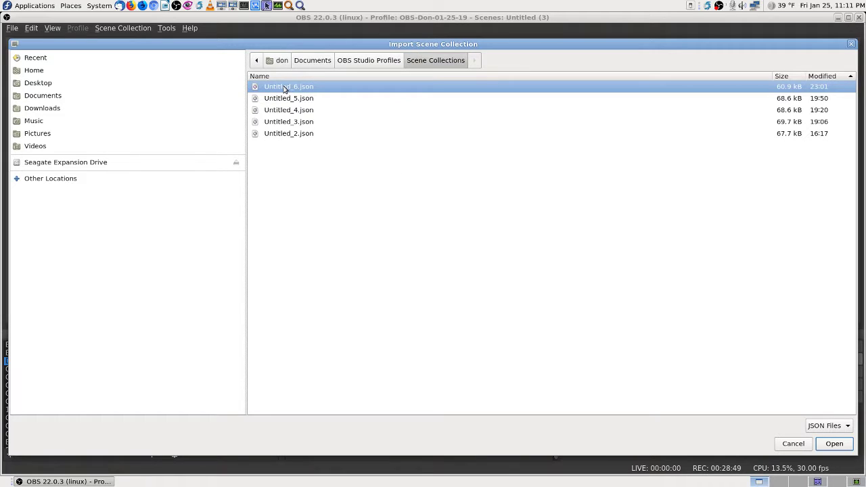
left_click(285, 135)
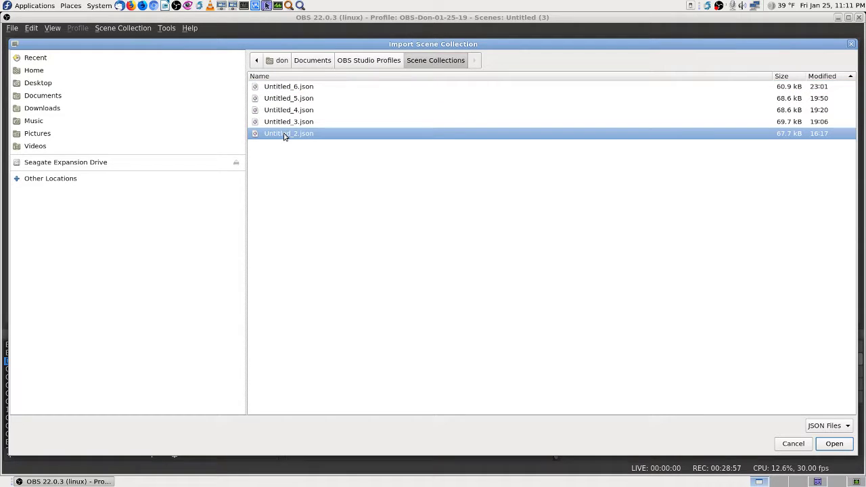
left_click(834, 444)
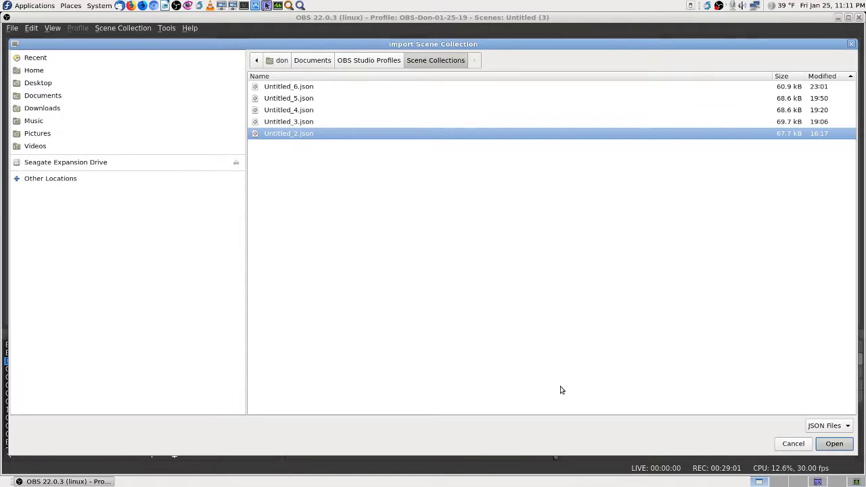
- Load the scene collection Untitled (2) and look through its scene list down to the last entry
left_click(119, 28)
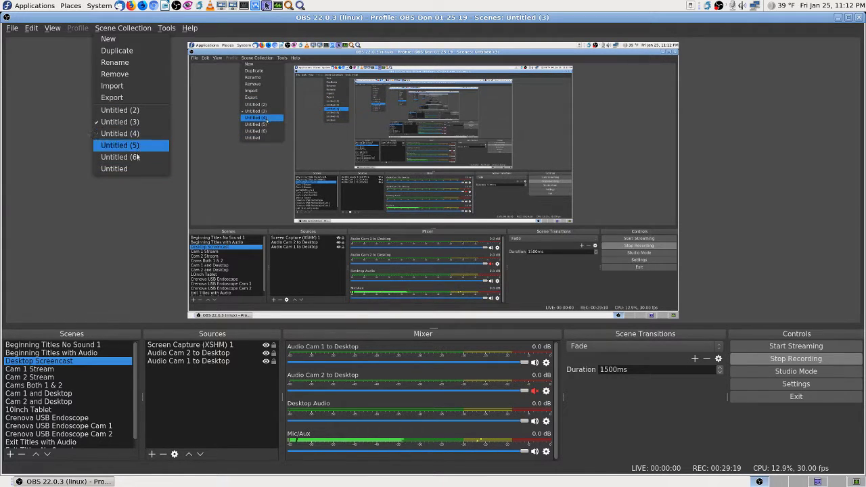
left_click(123, 111)
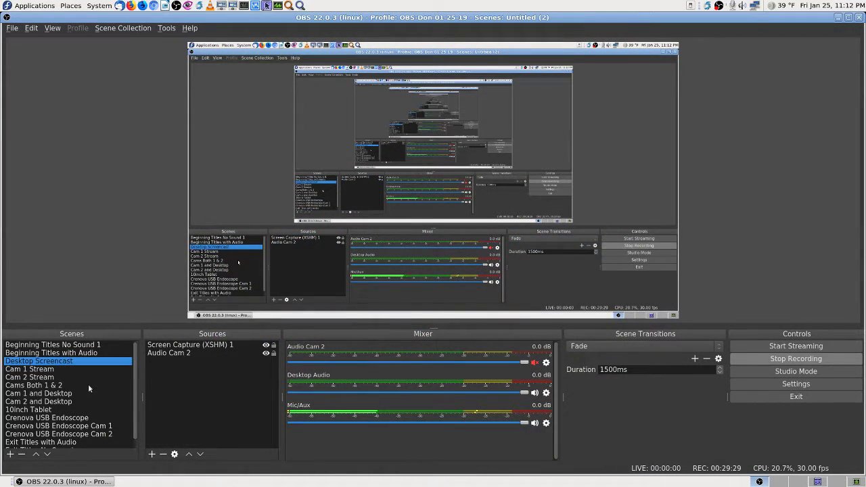
key("Down")
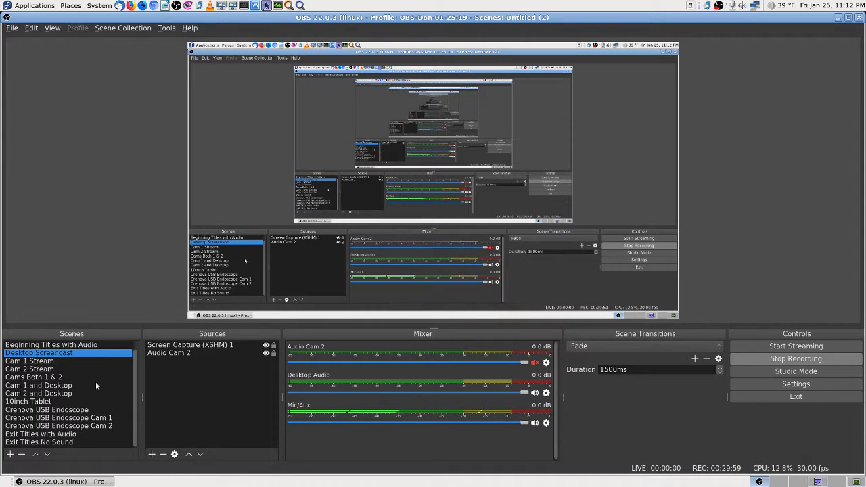
- Switch to the scene collection Untitled (6) and check which collection is active in the list
left_click(123, 30)
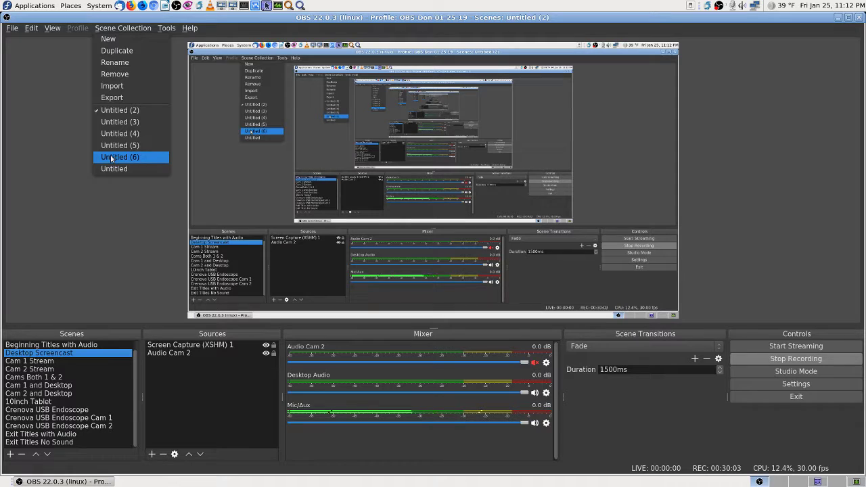
left_click(107, 158)
left_click(144, 24)
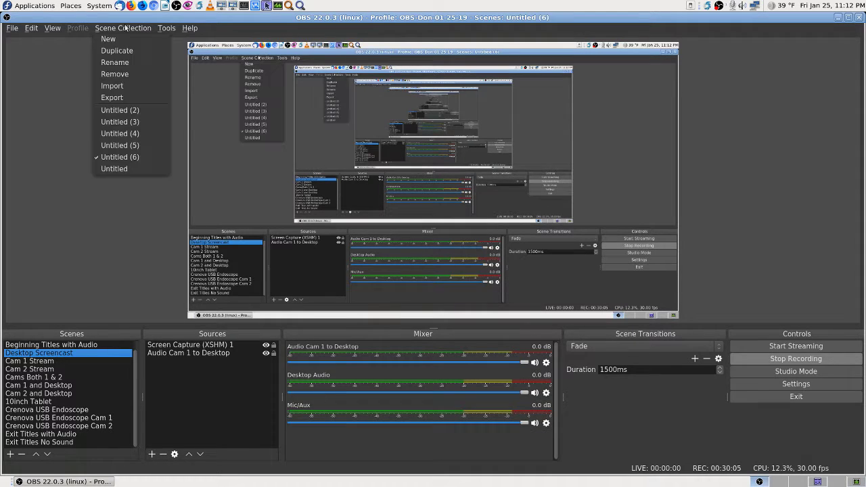
left_click(133, 223)
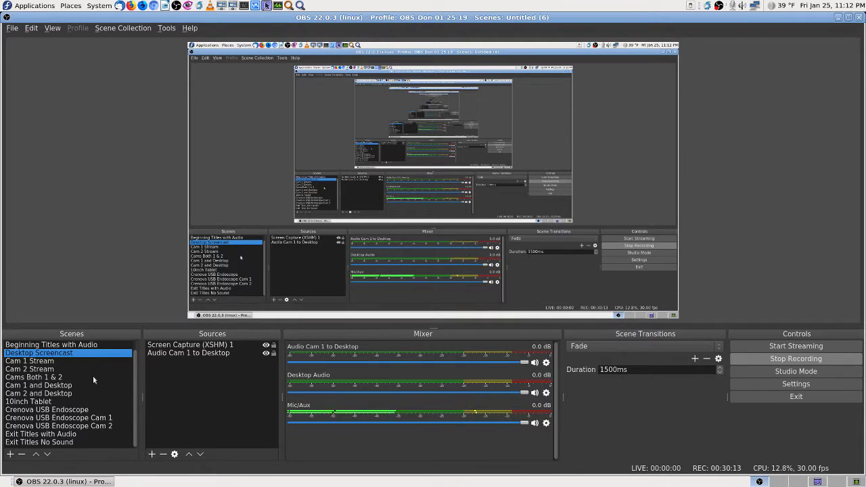
- Preview the scenes listed below Desktop Screencast one after another, including Cam 2 Stream, Cam 2 and Desktop, and 10inch Tablet
key("Down")
key("Down")
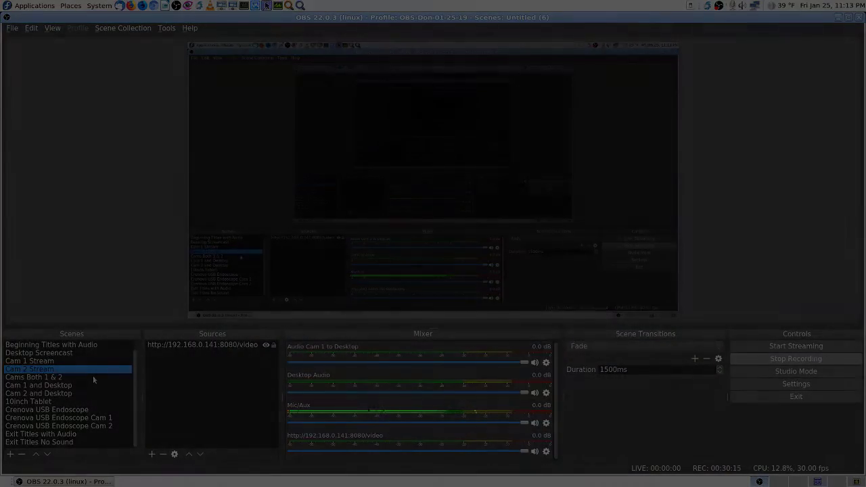
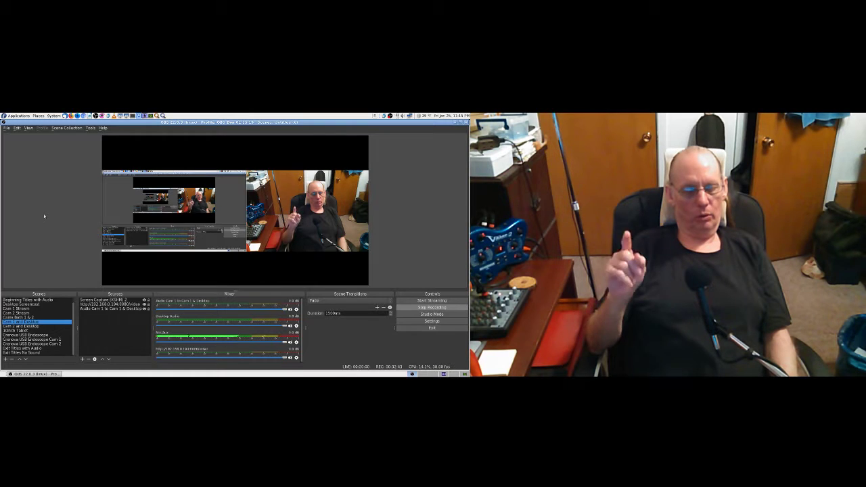
key("Down")
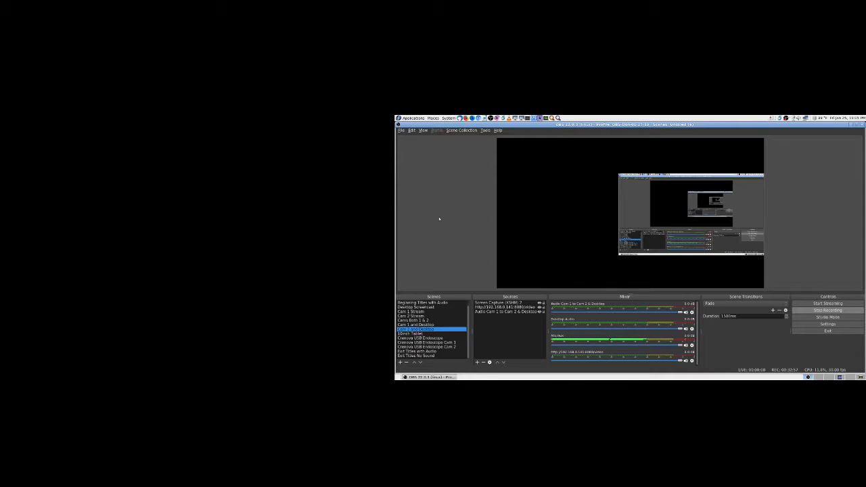
key("Down")
key("Down")
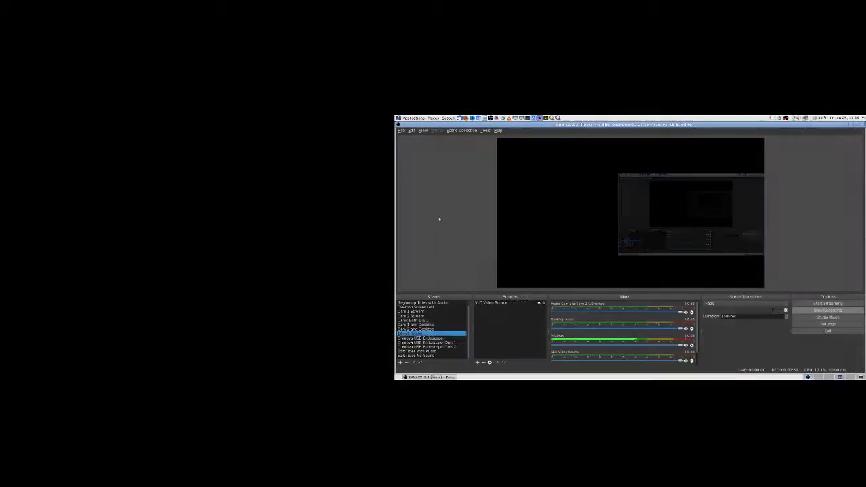
key("Down")
key("Down")
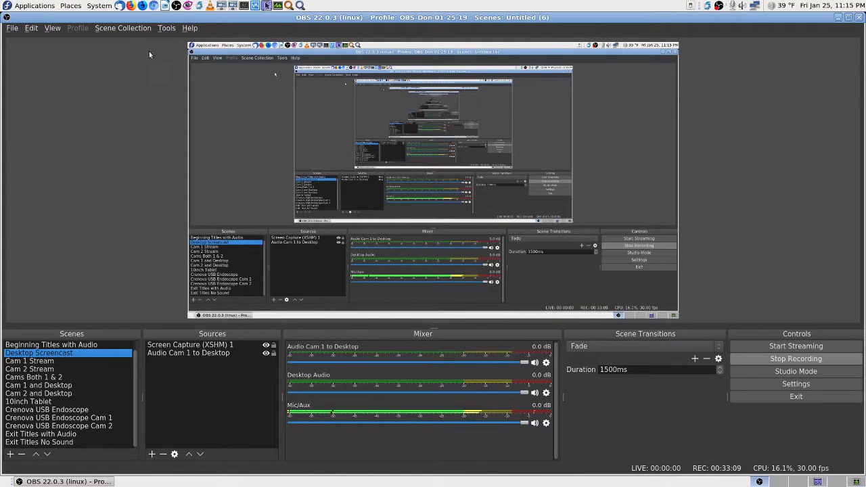
- Load the scene collections Untitled (5), (4), (3) and (2) in turn and show the Cam 1 Stream scene of the last one
left_click(142, 28)
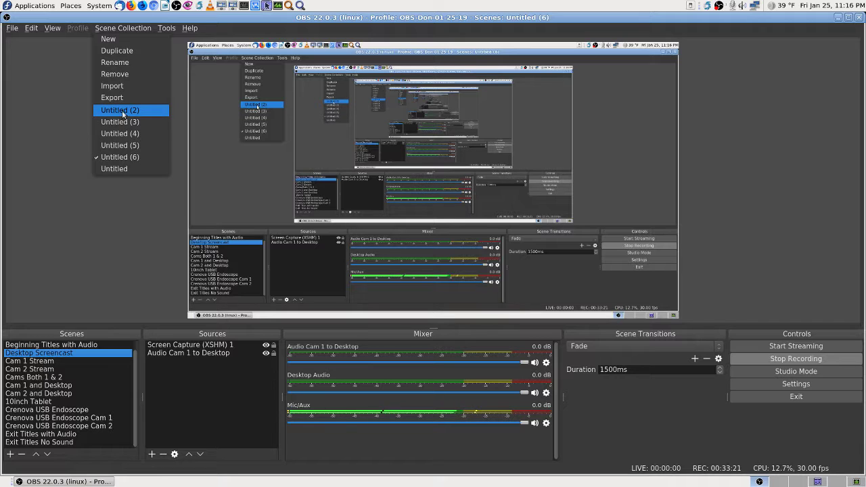
left_click(117, 146)
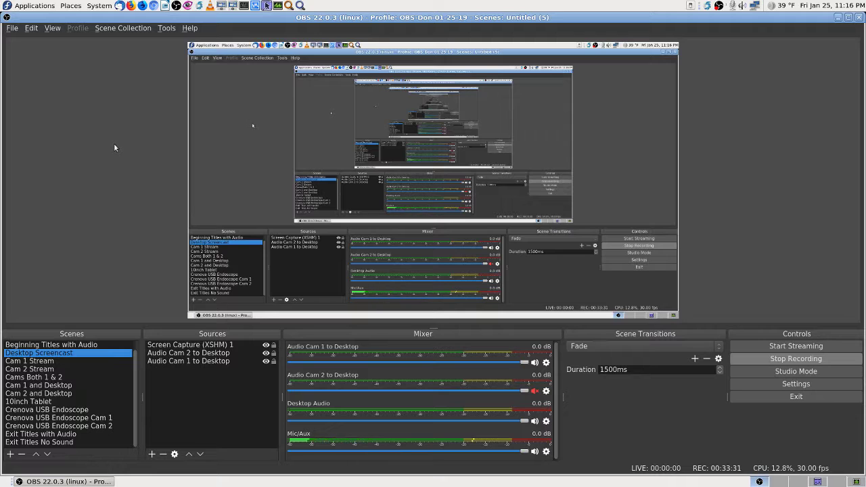
left_click(115, 28)
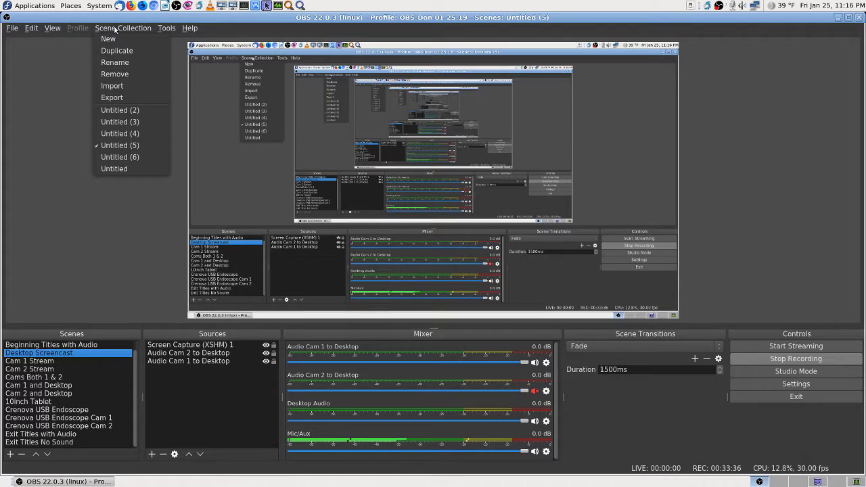
left_click(109, 133)
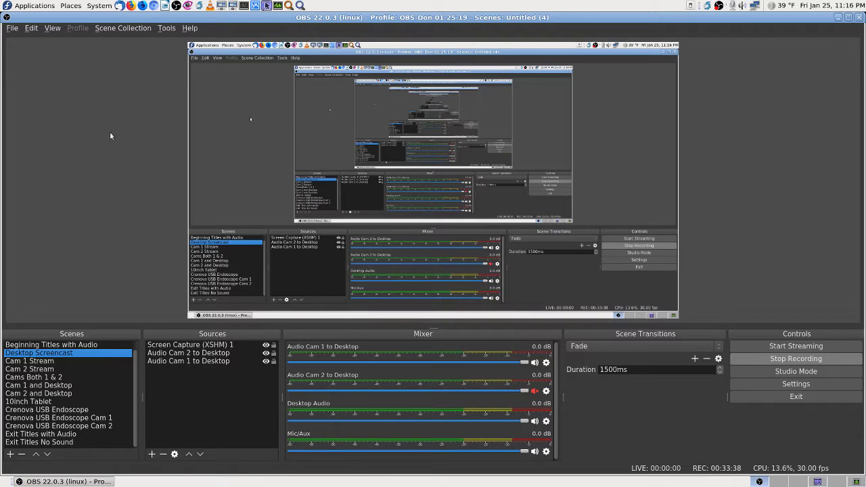
left_click(123, 27)
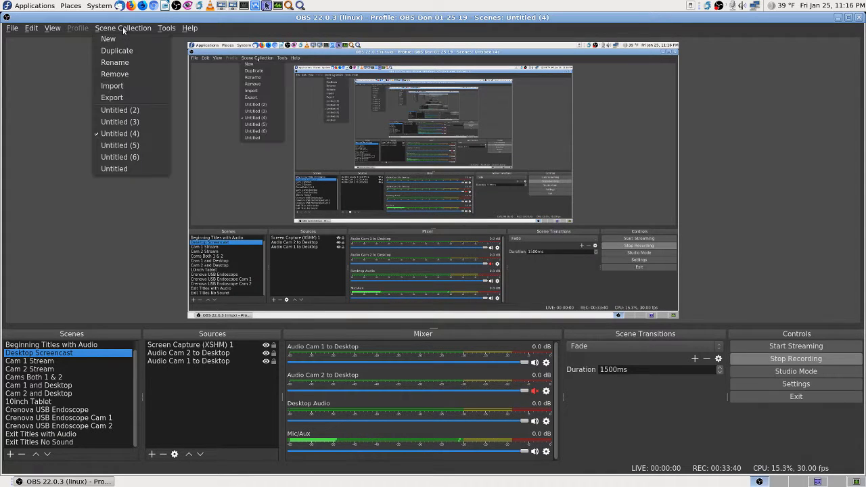
left_click(119, 121)
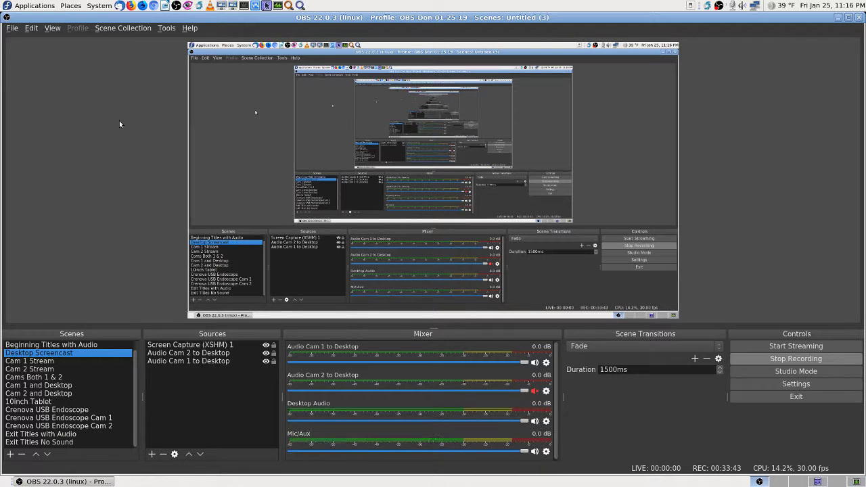
left_click(122, 27)
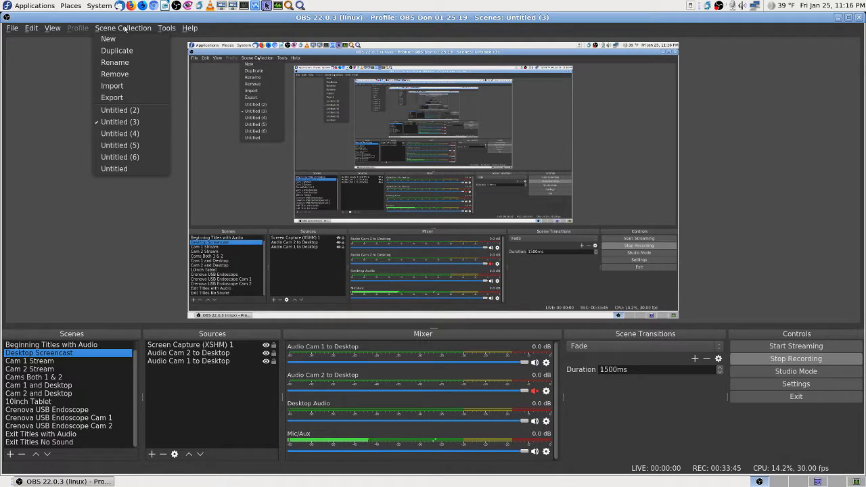
left_click(110, 111)
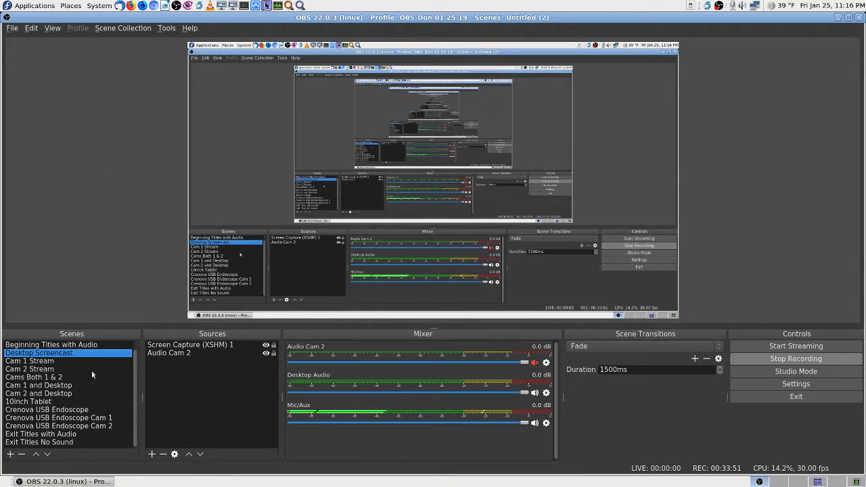
left_click(45, 360)
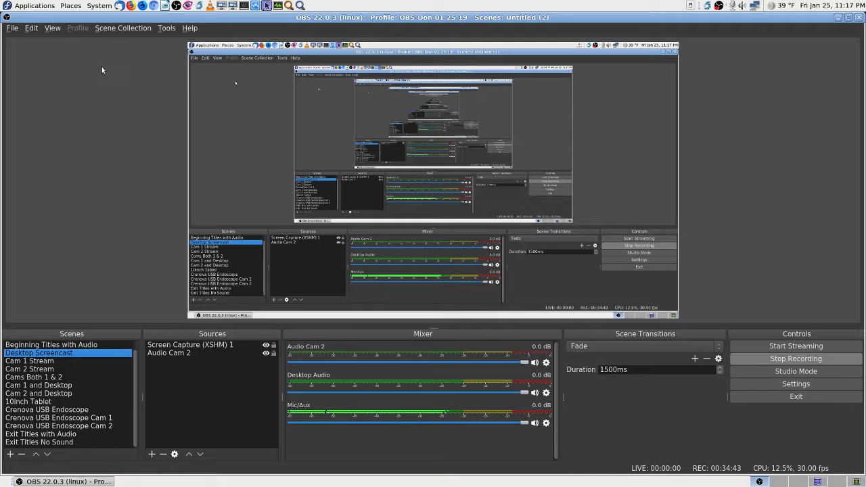
- Switch to the scene collection Untitled (6) and review the list of available collections
left_click(141, 30)
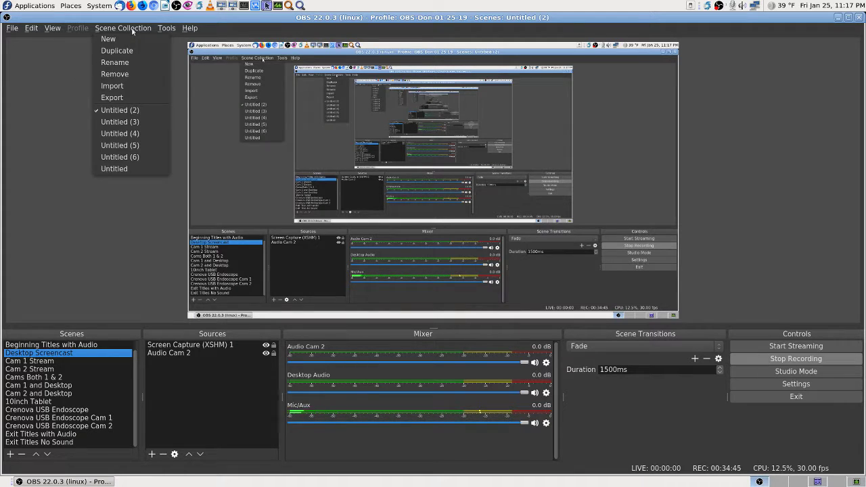
left_click(113, 155)
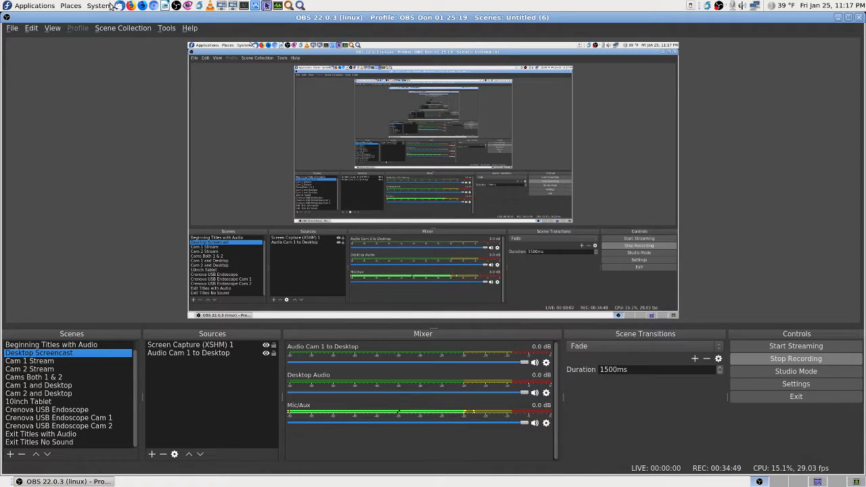
left_click(122, 27)
left_click(99, 238)
- Switch to the scene collection Untitled (5) and check the collection list again
left_click(121, 30)
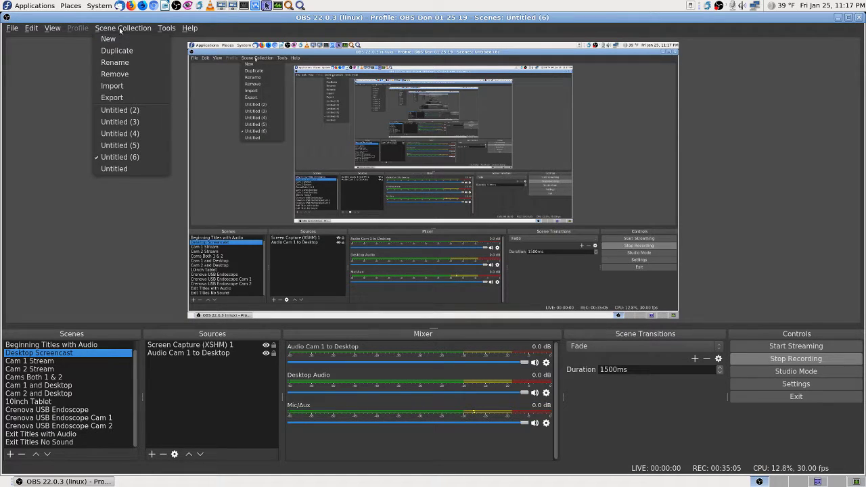
left_click(100, 147)
left_click(130, 29)
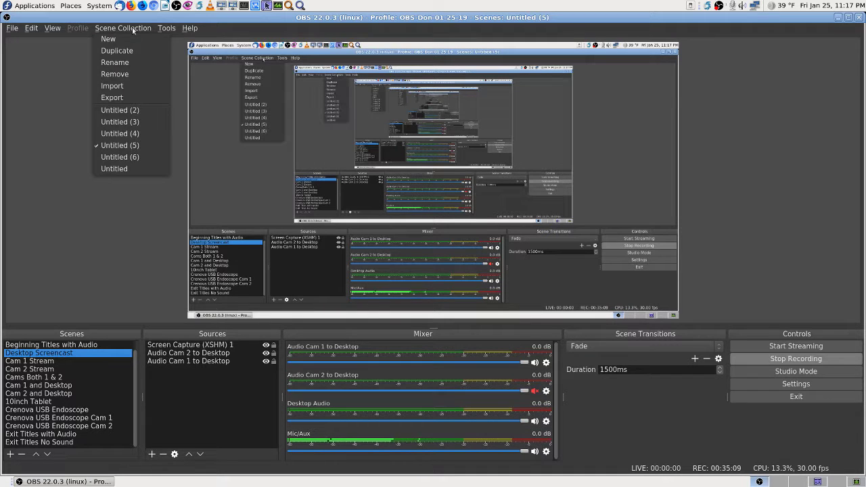
left_click(126, 217)
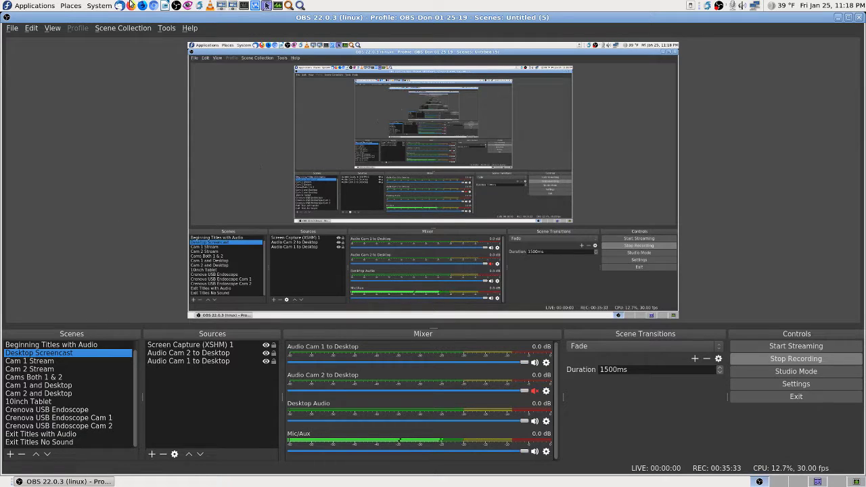
- Switch to the scene collection Untitled (4)
left_click(119, 27)
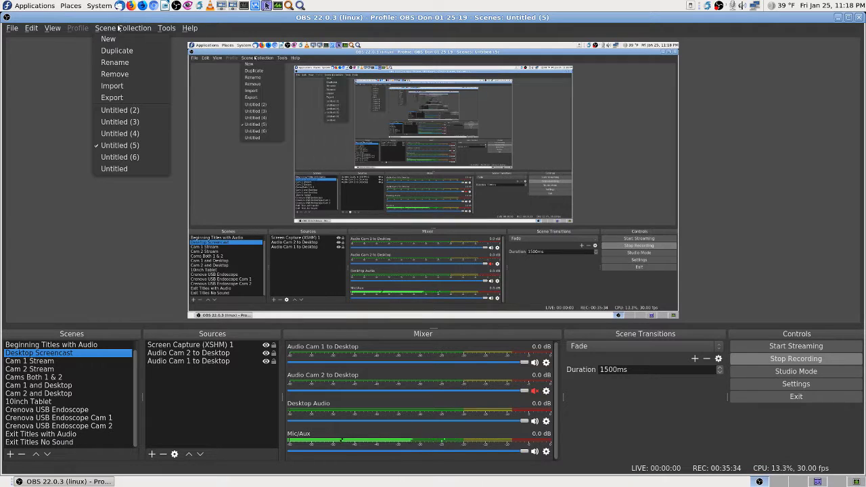
left_click(106, 134)
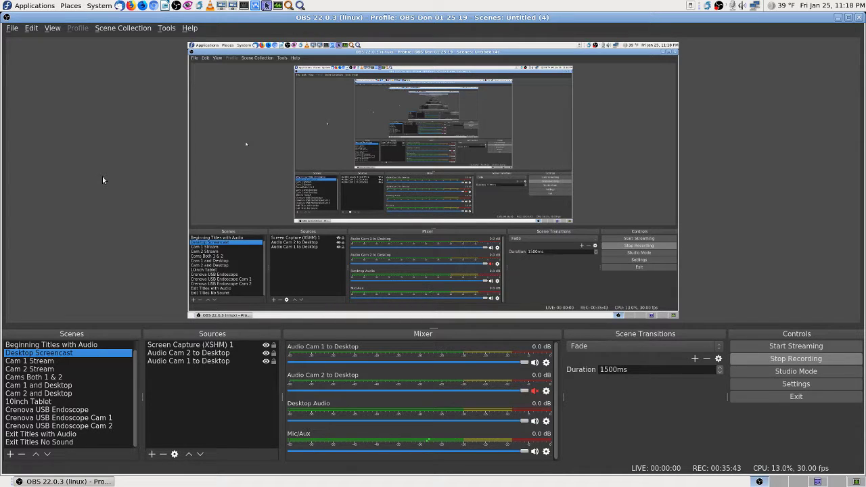
key("F1")
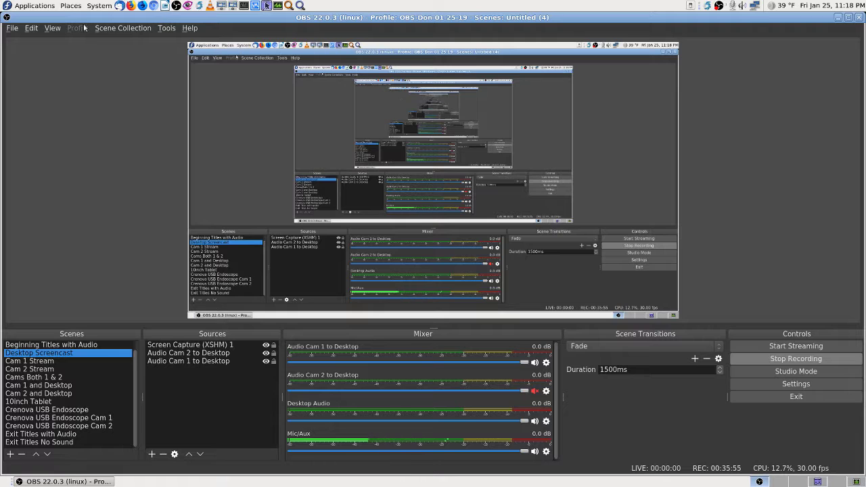
- Switch to the scene collection Untitled (3)
left_click(122, 28)
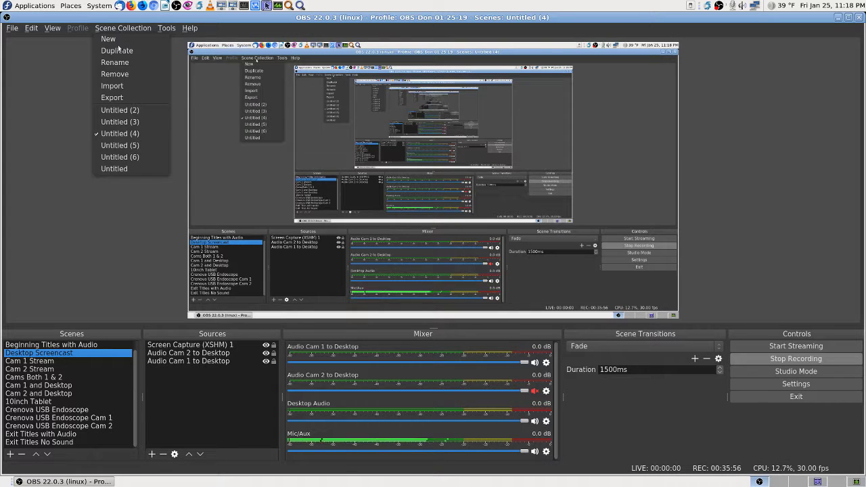
left_click(112, 121)
left_click(122, 28)
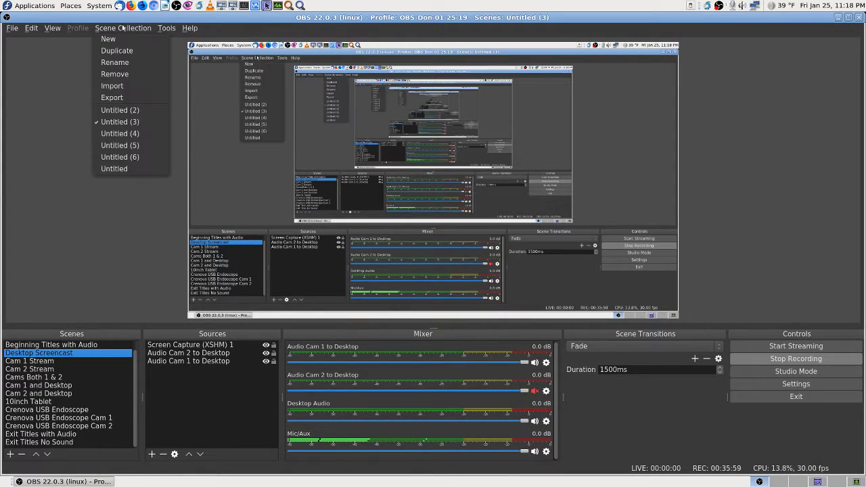
left_click(111, 118)
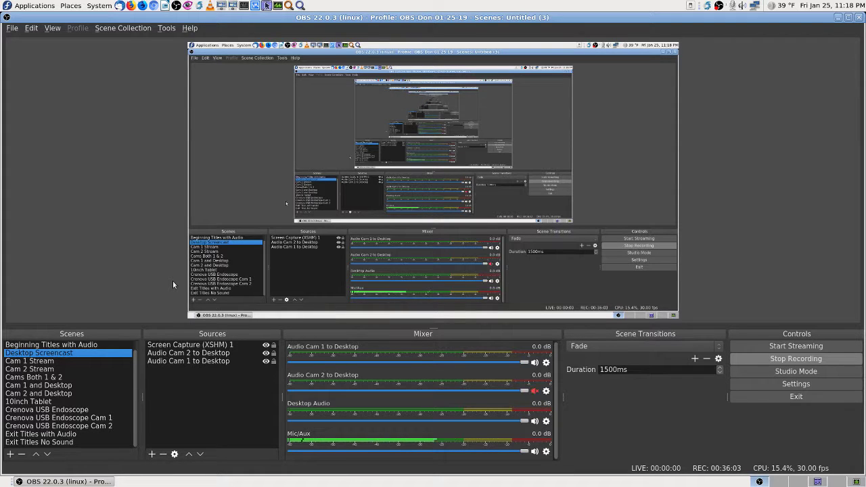
- Show the Cam 1 and Desktop scene and return to the Desktop Screencast scene
key("m")
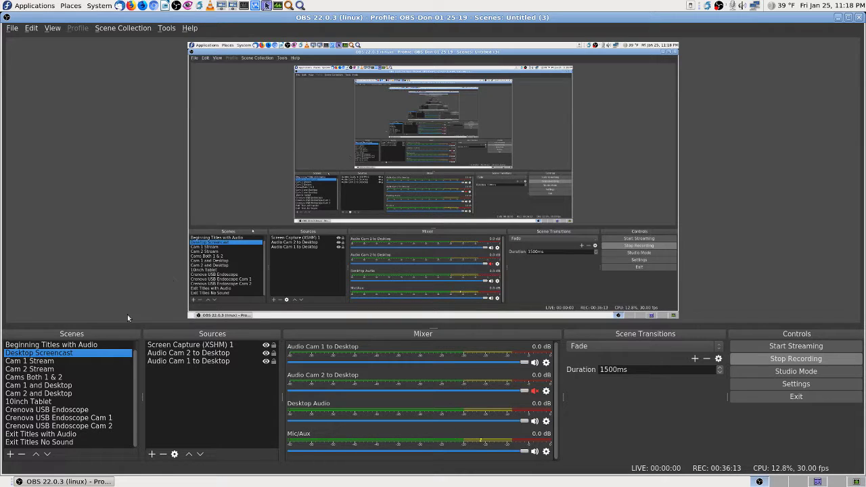
left_click(70, 385)
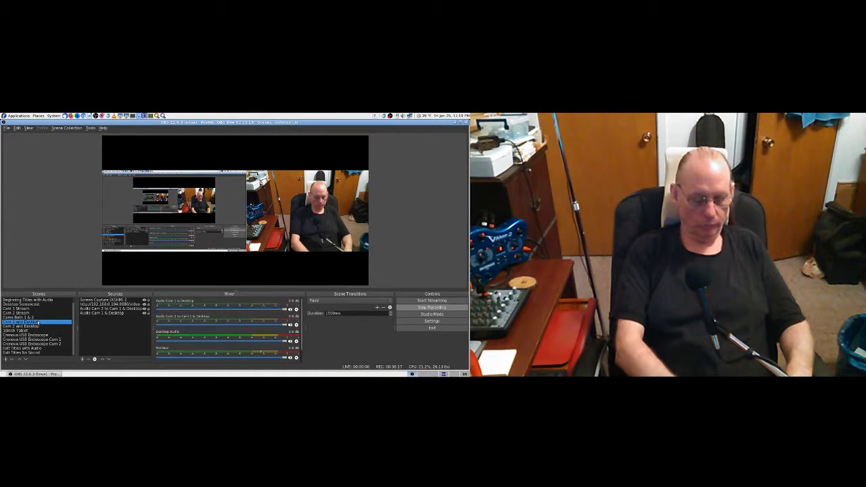
left_click(24, 304)
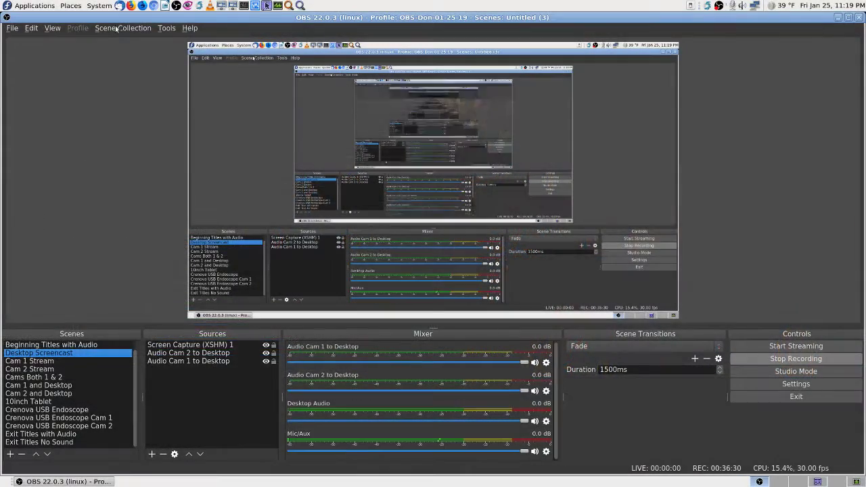
- Load the scene collection Untitled (2), compare it with Untitled (4), and return to Untitled (2)
left_click(116, 27)
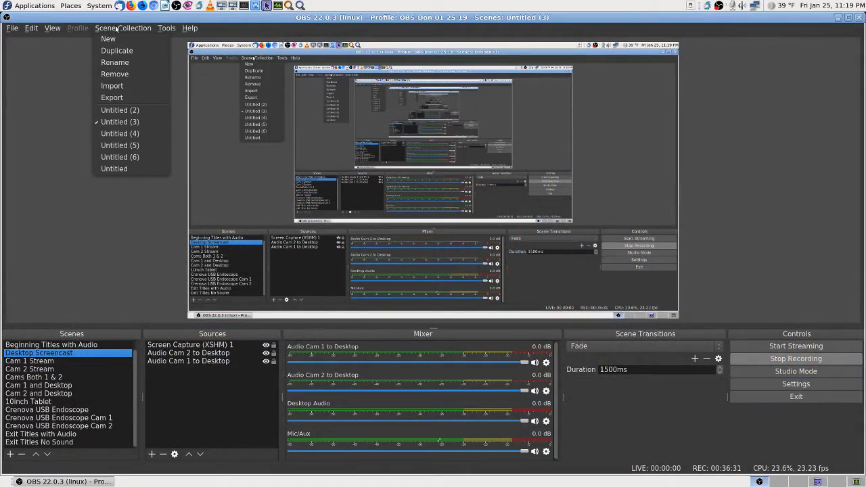
left_click(102, 110)
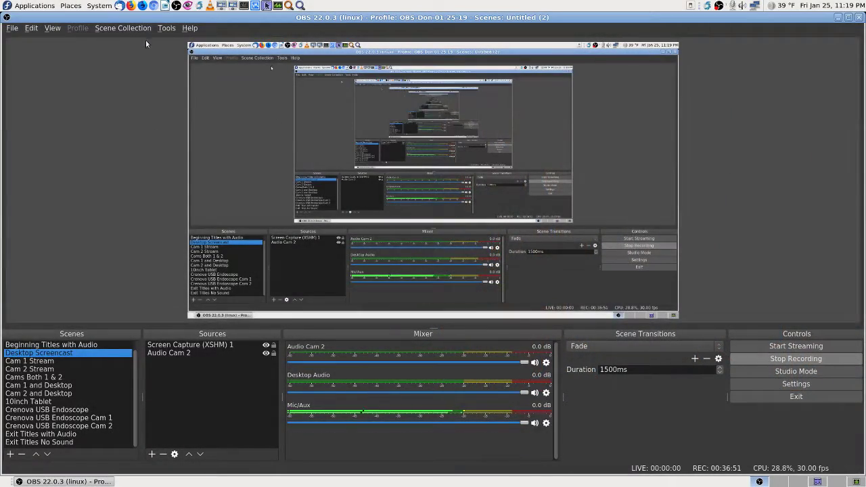
left_click(138, 28)
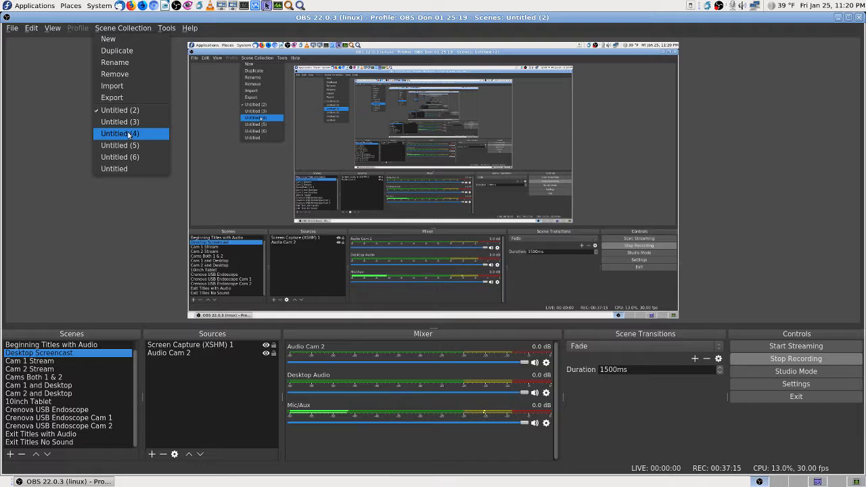
left_click(99, 134)
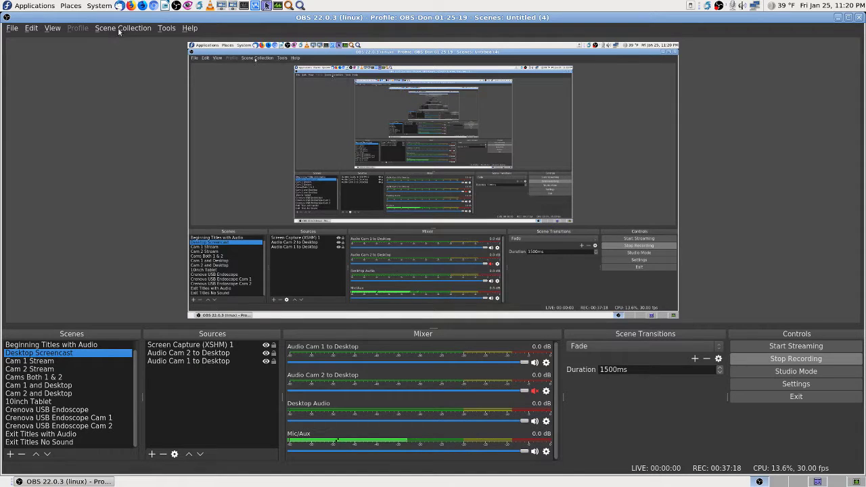
left_click(119, 29)
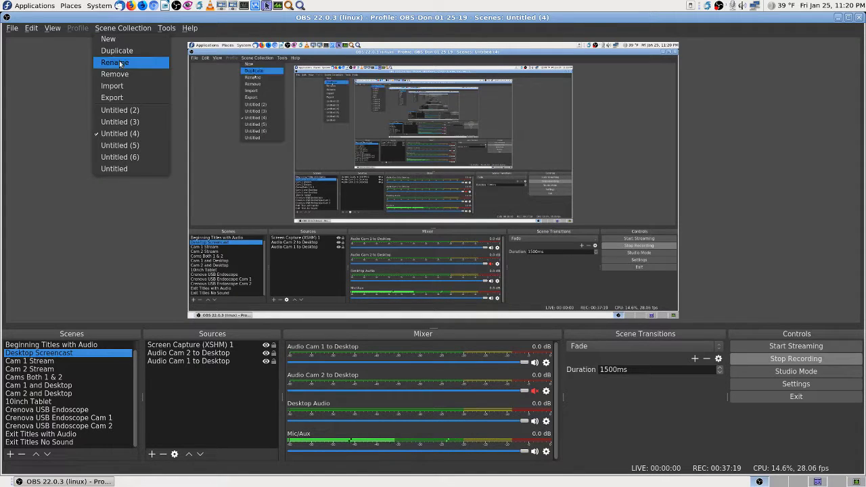
left_click(122, 110)
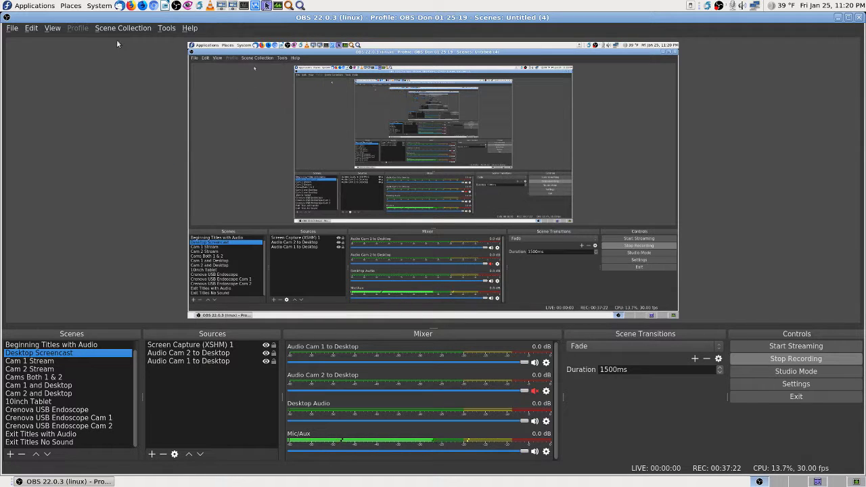
- Switch to the scene collection Untitled (2) and review the list of saved scene collections
left_click(119, 28)
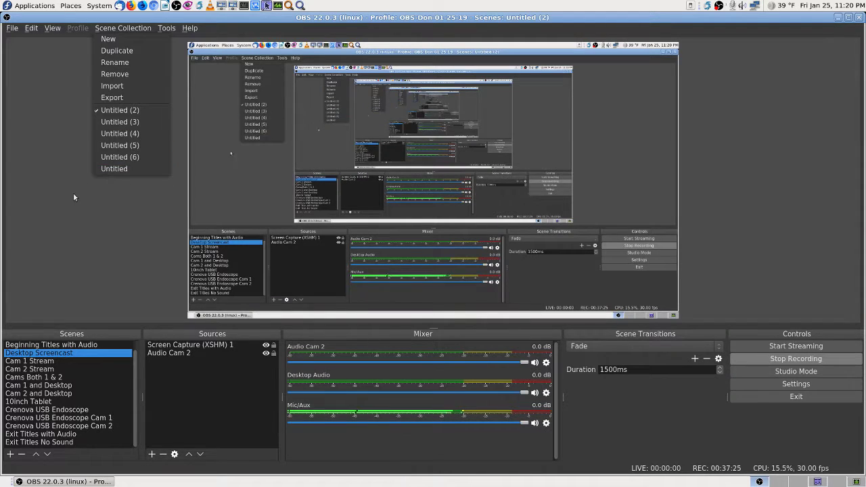
left_click(67, 239)
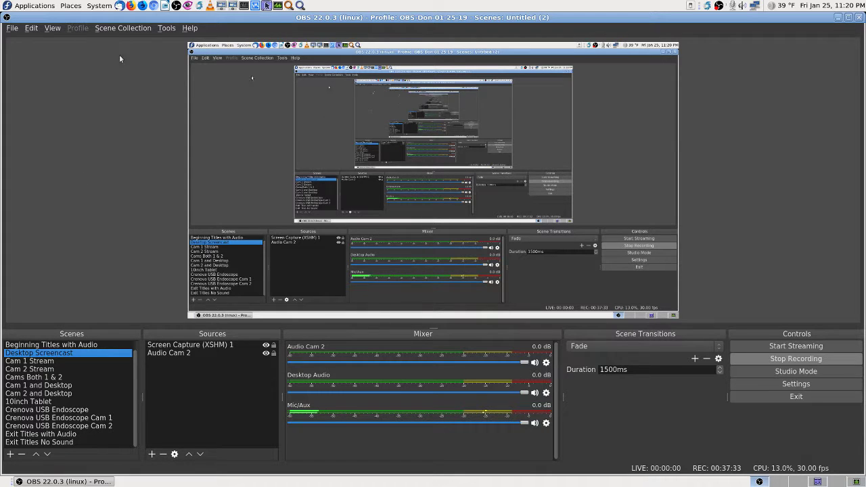
left_click(129, 29)
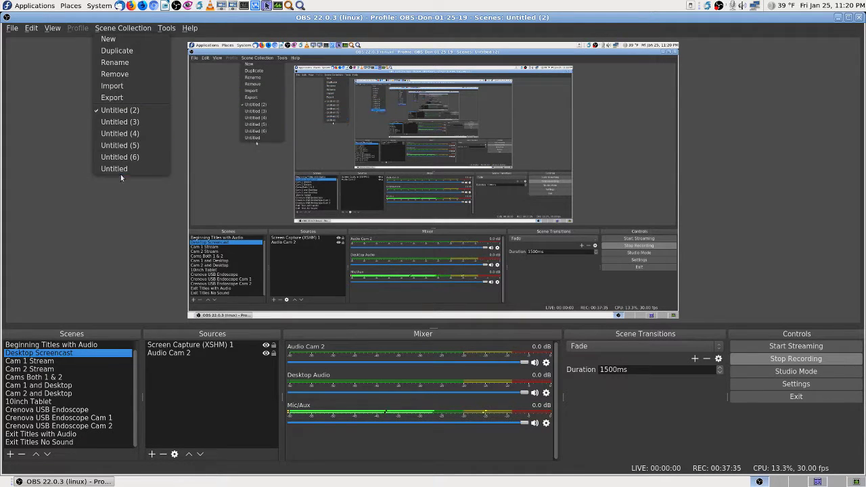
left_click(132, 247)
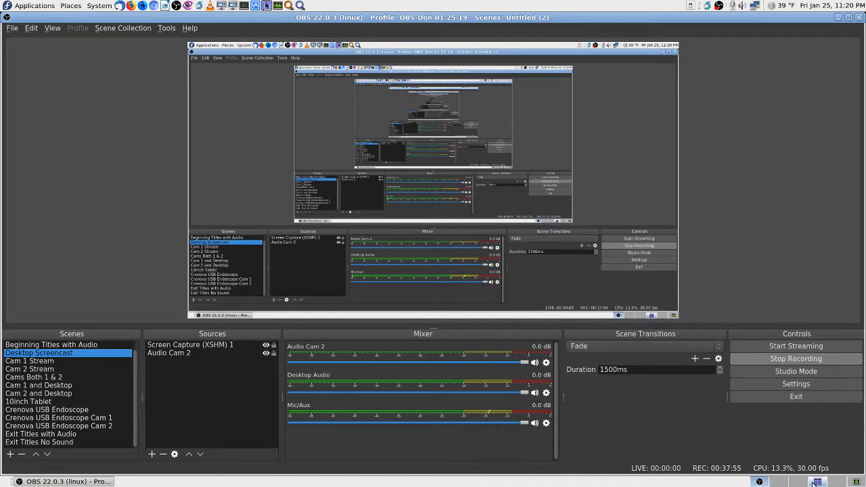
- Review the General and Stream pages of the OBS settings, leaving them without making changes
left_click(803, 386)
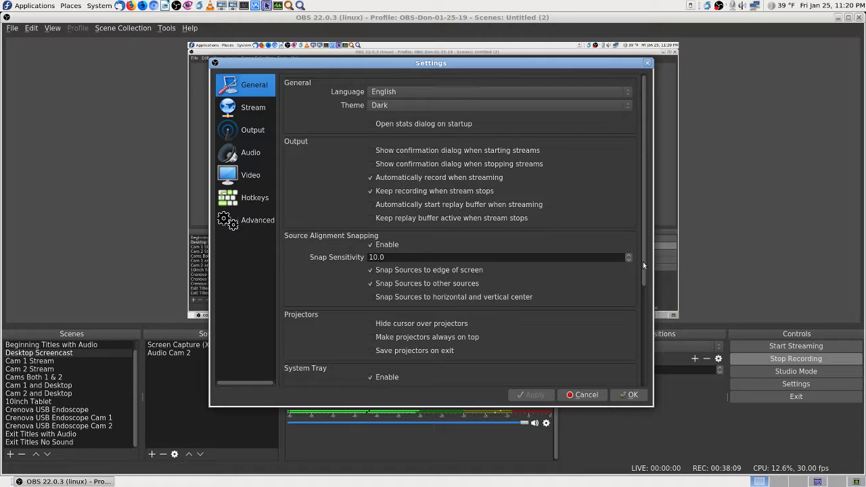
left_click_drag(643, 262, 645, 373)
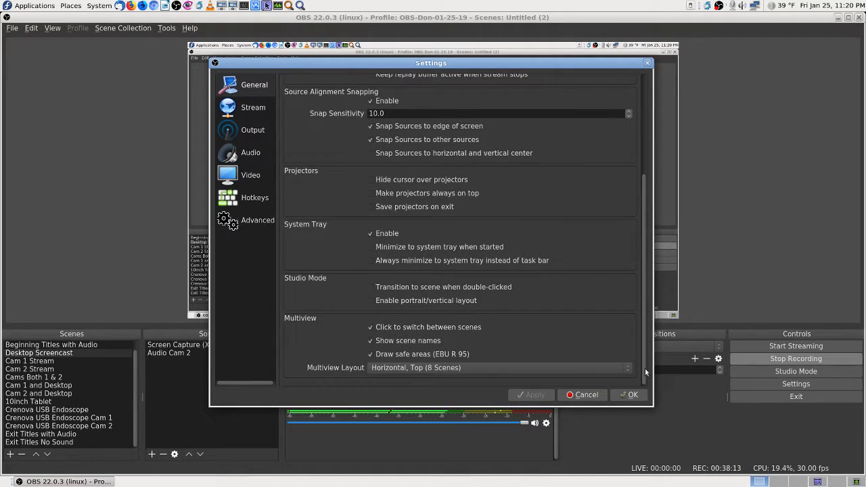
scroll(645, 366, "up", 5)
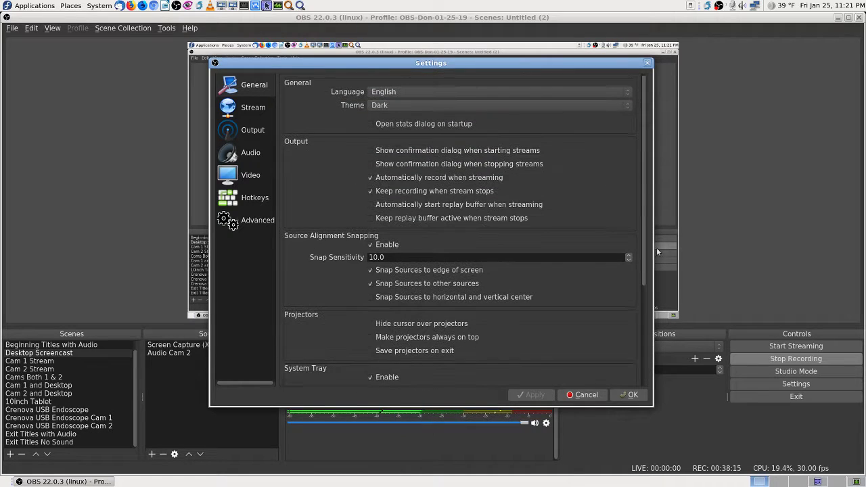
left_click(251, 109)
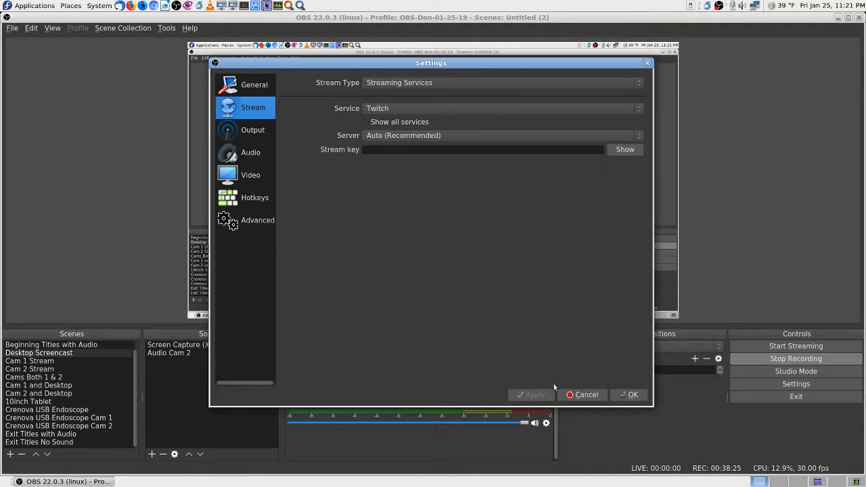
left_click(588, 395)
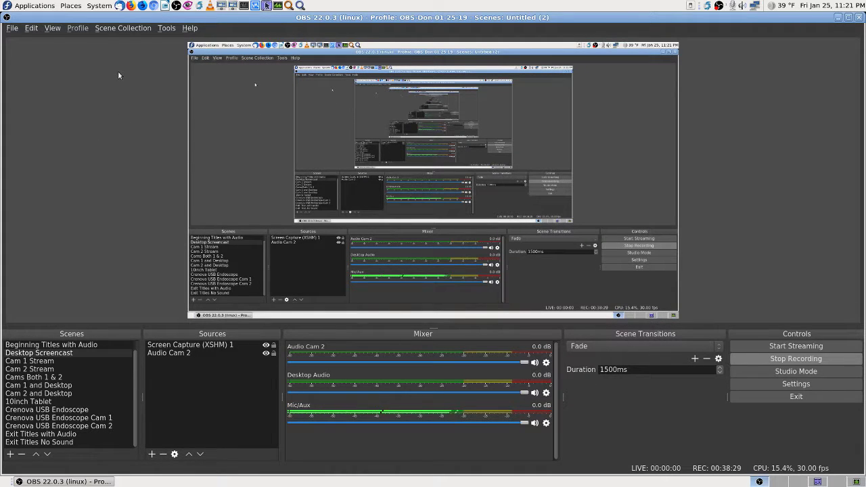
left_click(120, 28)
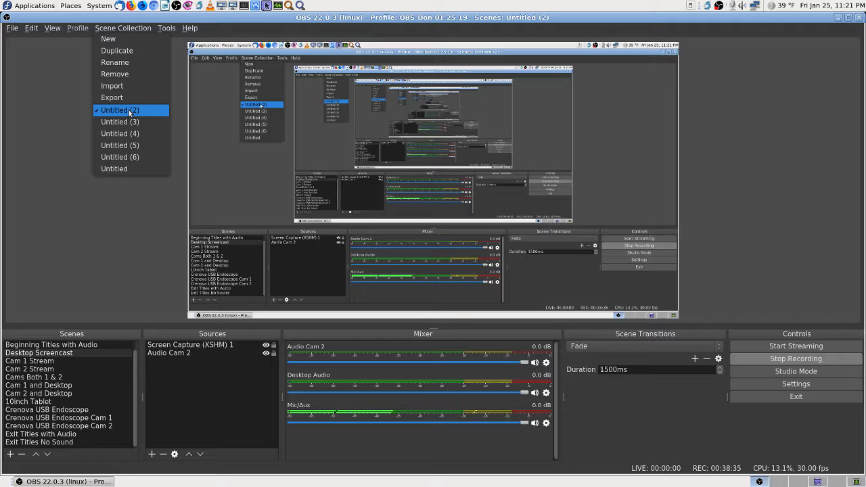
left_click(43, 93)
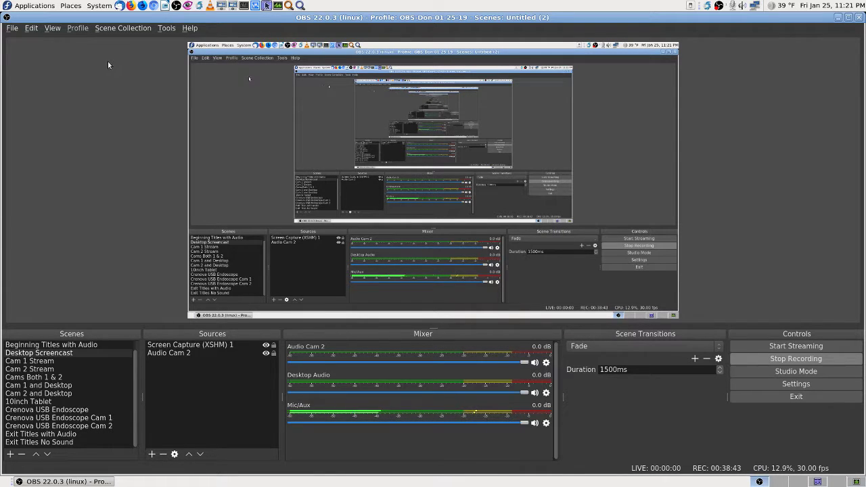
left_click(127, 30)
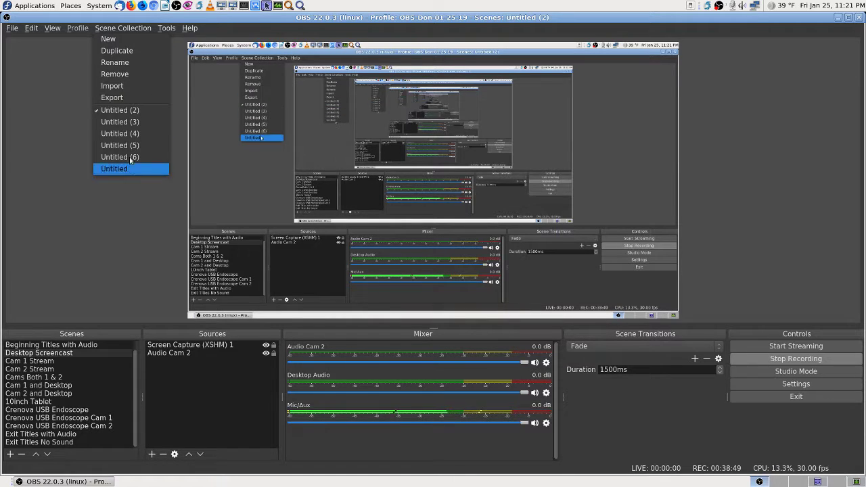
left_click(107, 304)
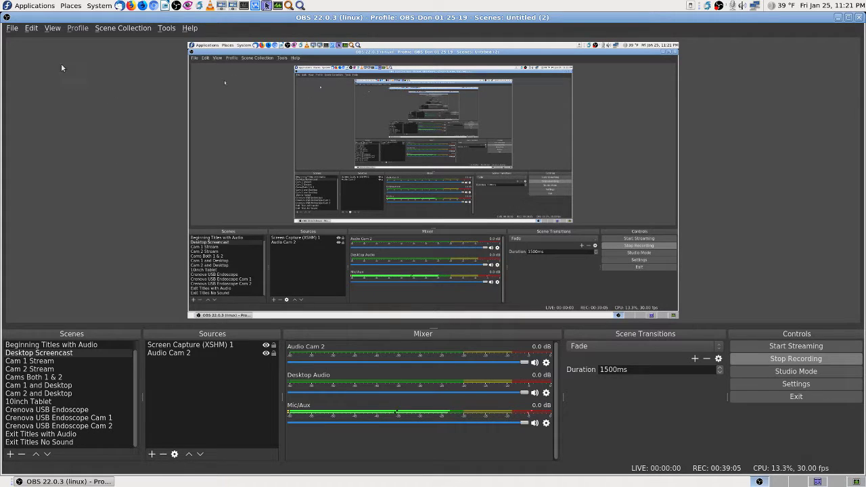
left_click(797, 482)
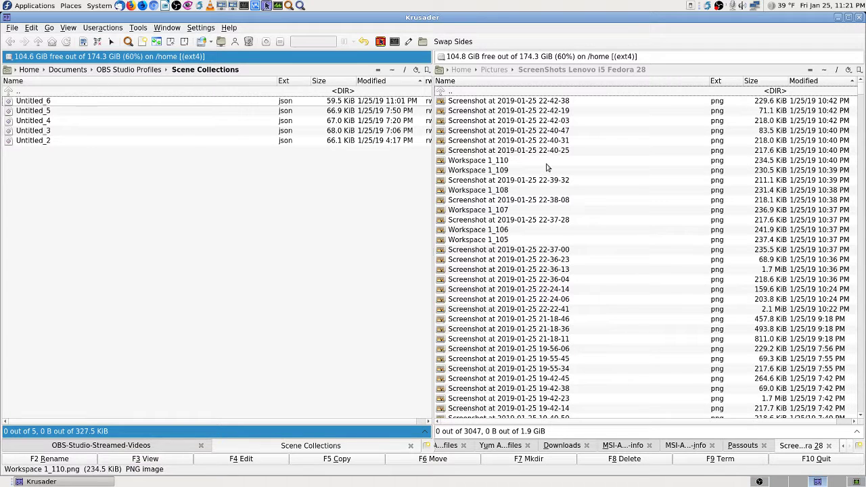
double_click(557, 102)
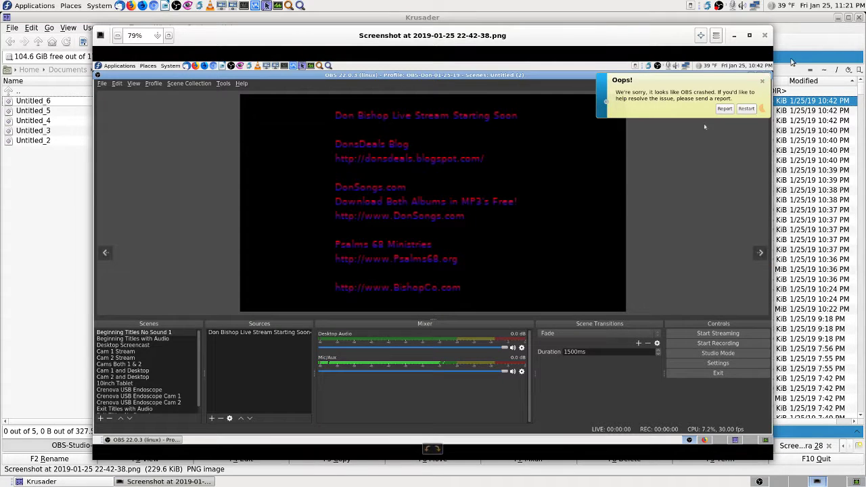
left_click(750, 37)
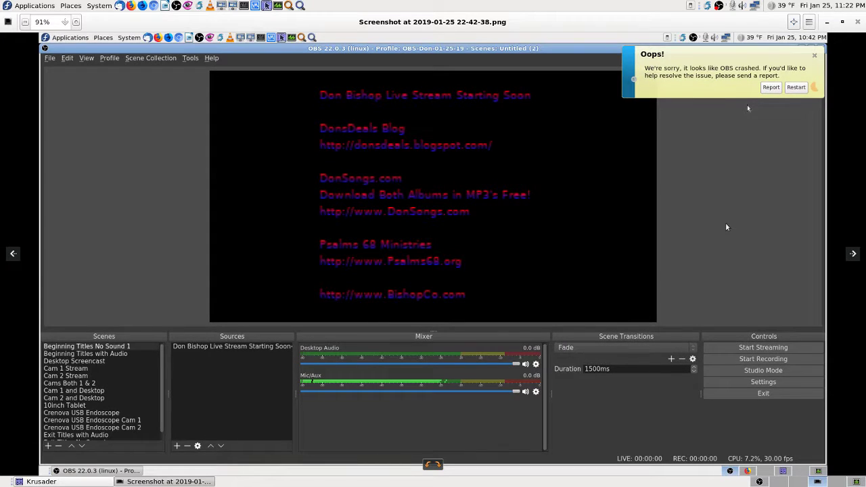
key("Left")
key("Left")
key("Left")
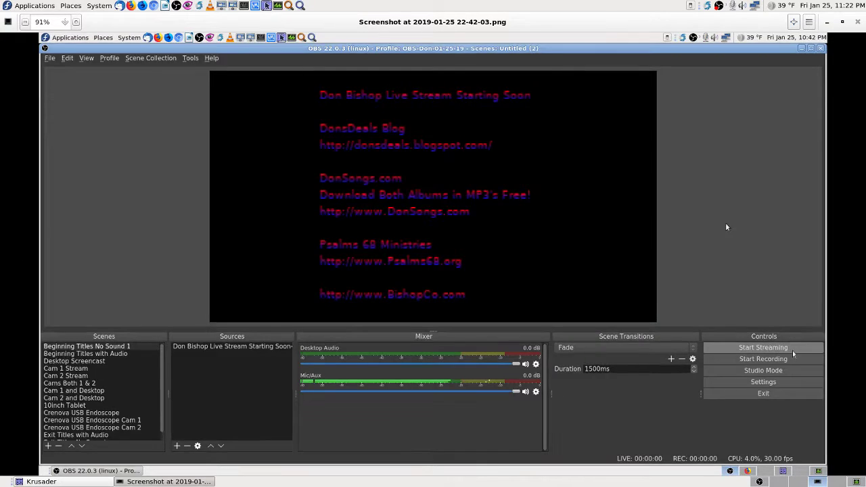
key("Left")
key("Left")
key("Left")
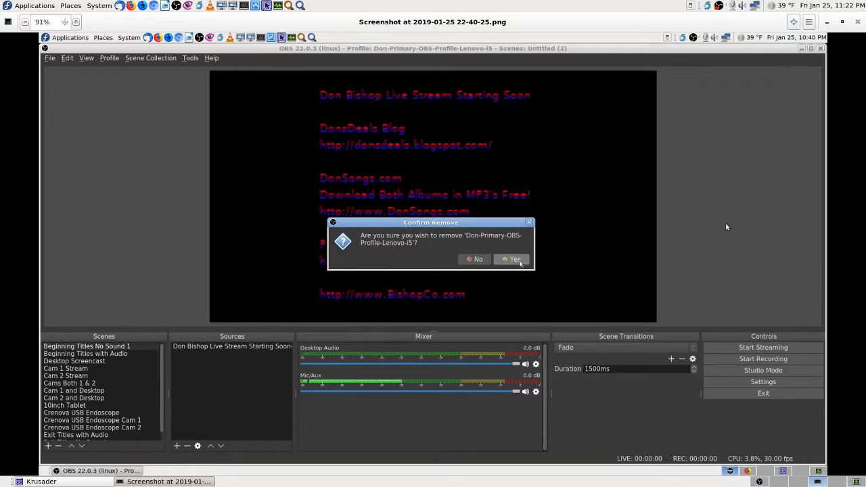
key("Left")
key("Right")
key("Left")
key("Left")
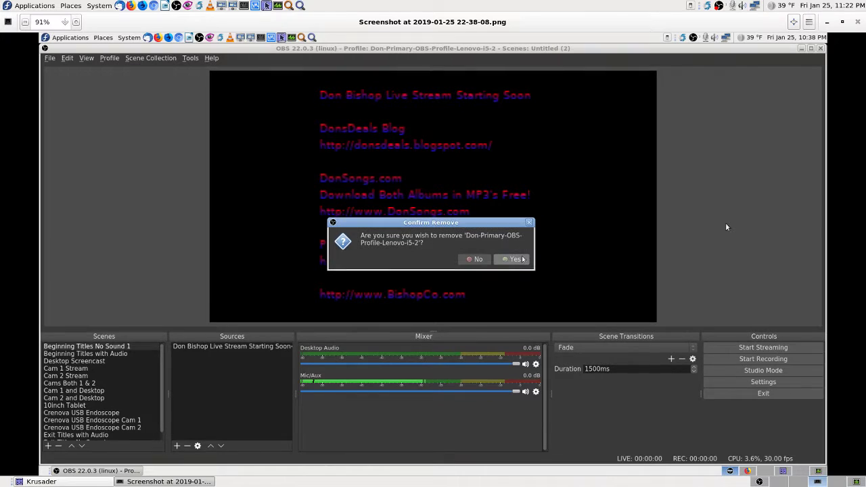
key("Left")
key("Left")
key("Left")
key("Left")
key("Left")
key("Left")
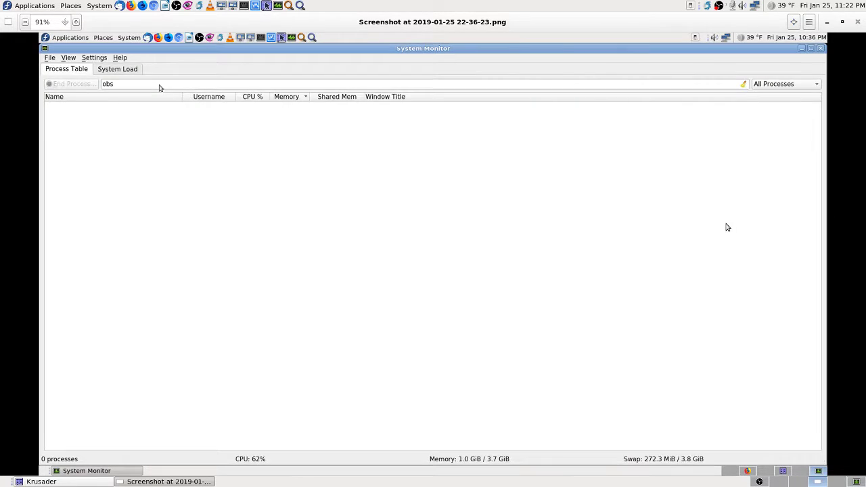
key("Left")
key("Left")
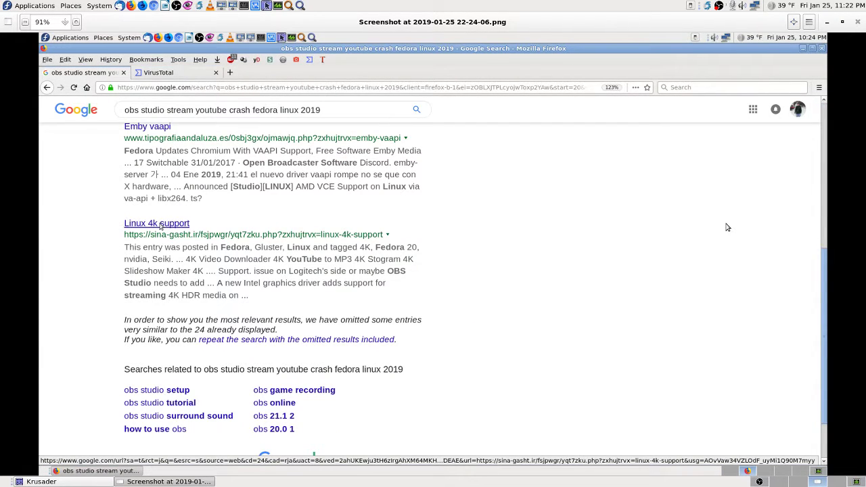
key("Right")
key("Right")
key("Right")
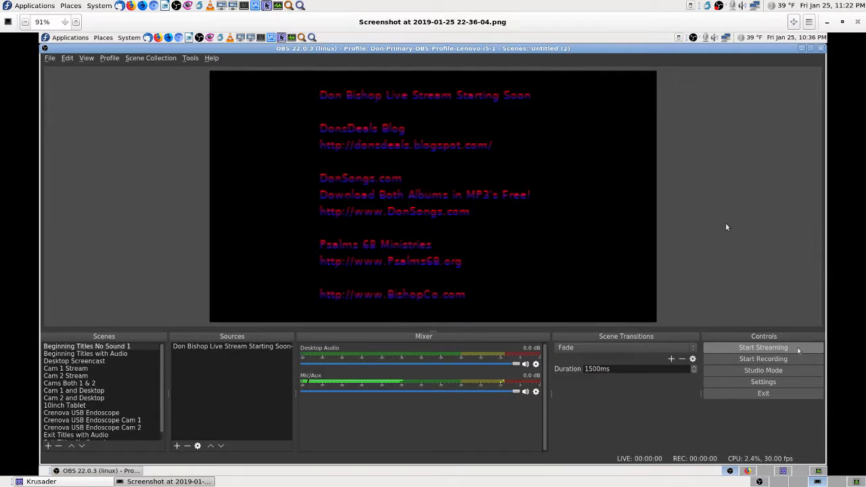
key("Right")
key("Right")
key("Right")
key("Right")
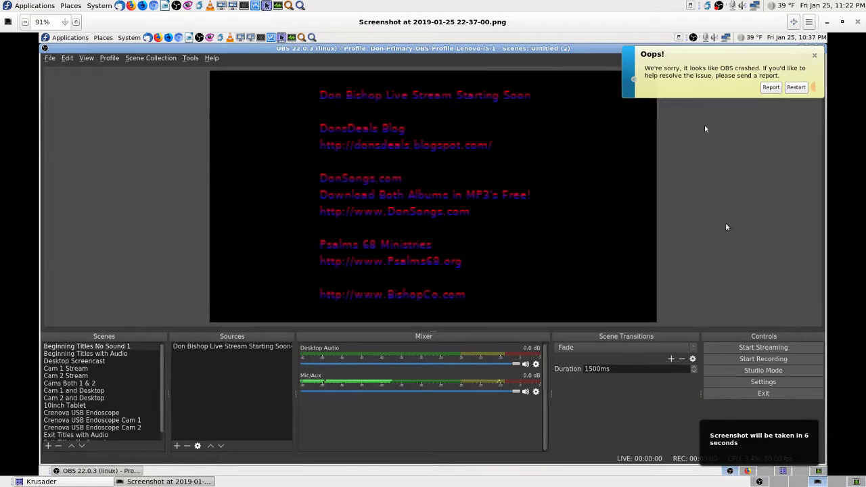
key("Right")
key("Right")
key("Right")
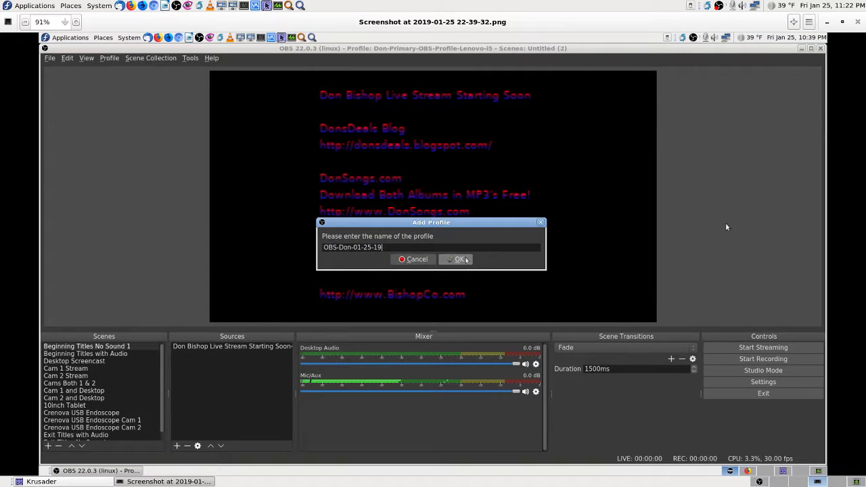
key("Right")
key("Right")
key("Left")
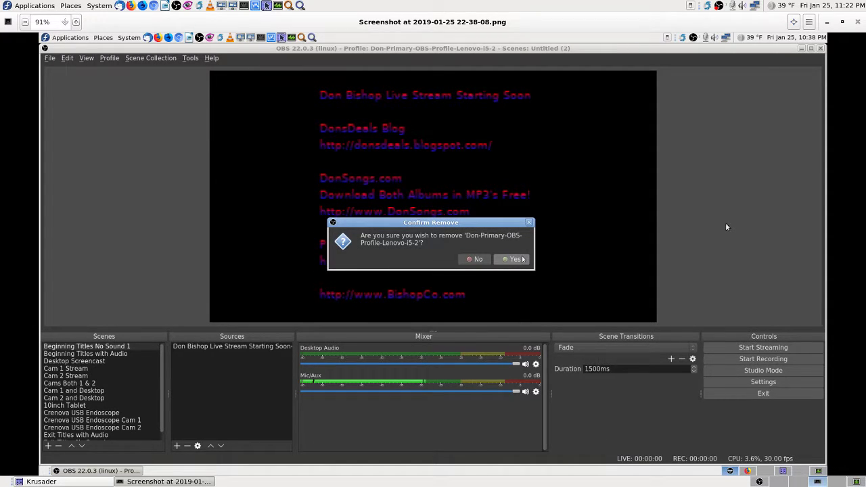
- Compare the profile removal screenshots 22-37-28 and 22-38-08, view the Add Profile screenshot 22-39-32, and close the image viewer
key("Left")
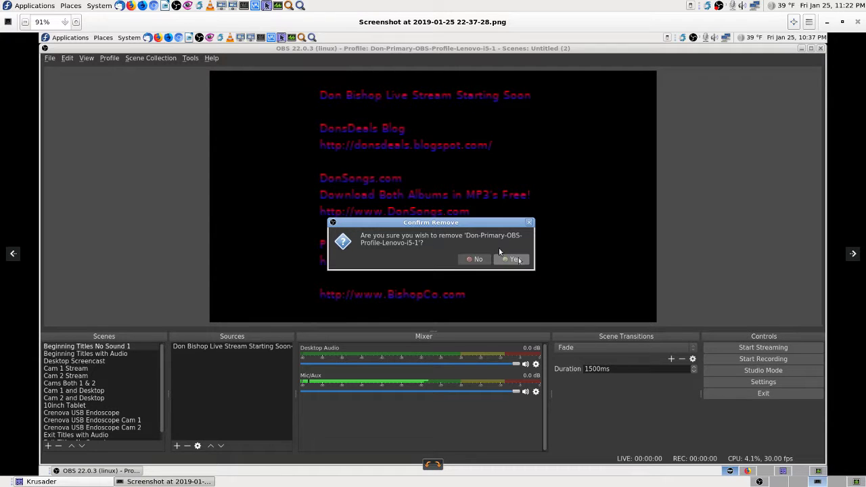
key("Right")
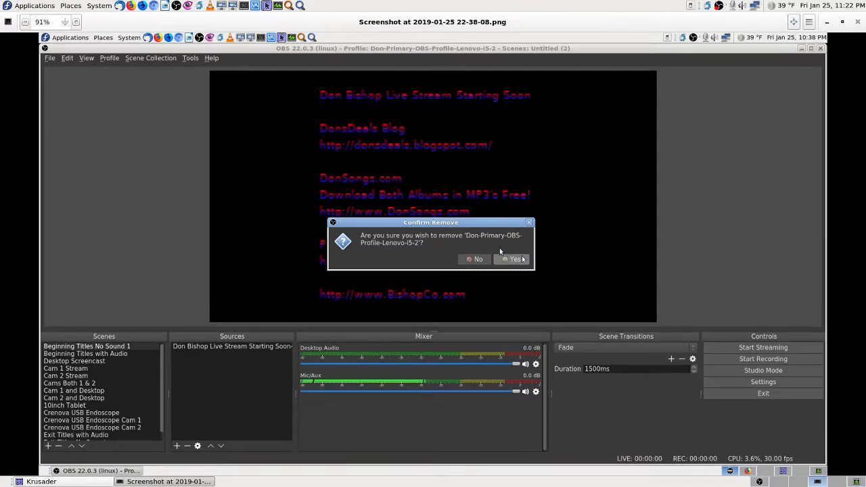
key("Right")
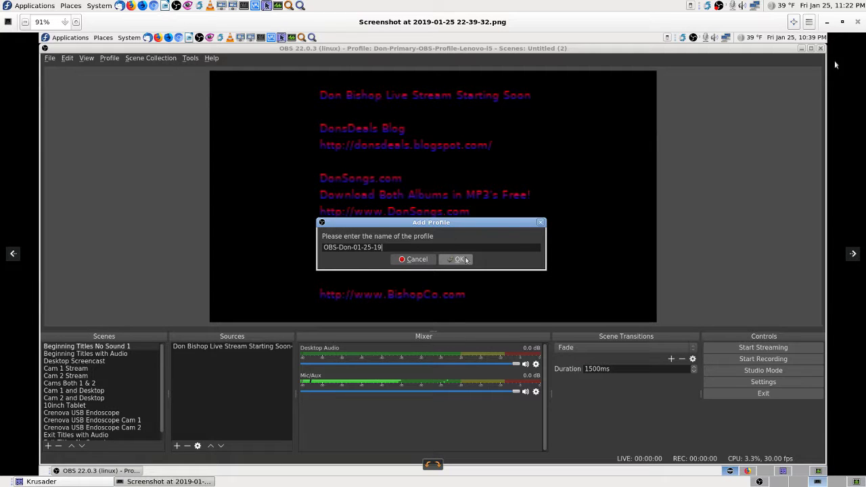
left_click(857, 21)
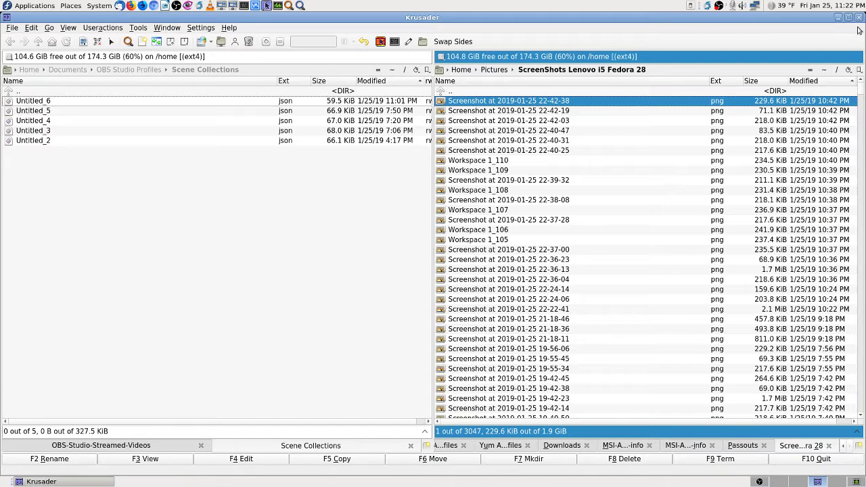
- Go up from the Scene Collections folder to its parent folder OBS Studio Profiles
left_click(511, 94)
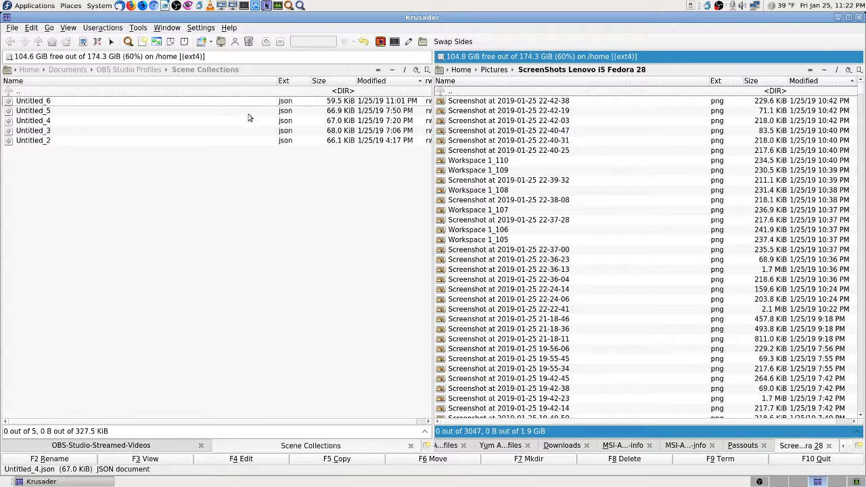
left_click(181, 97)
double_click(182, 95)
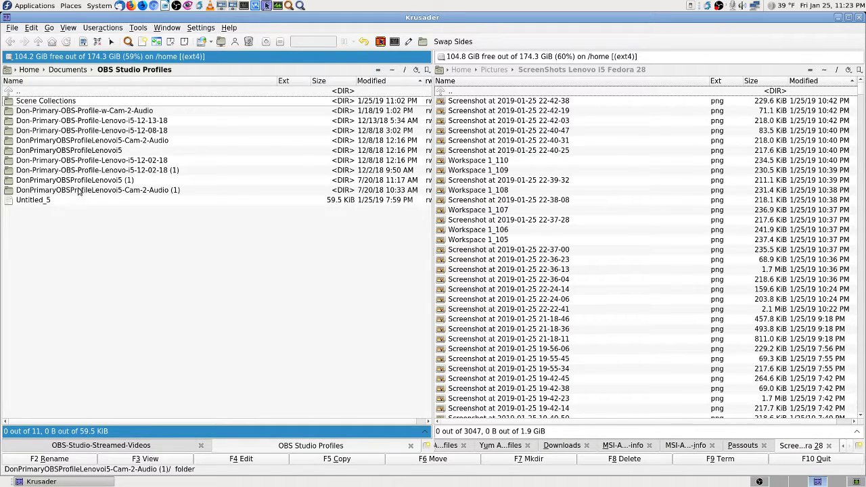
- Inspect the contents of the folder Don-Primary-OBS-Profile-w-Cam-2-Audio and return to OBS Studio Profiles
left_click(111, 112)
double_click(112, 113)
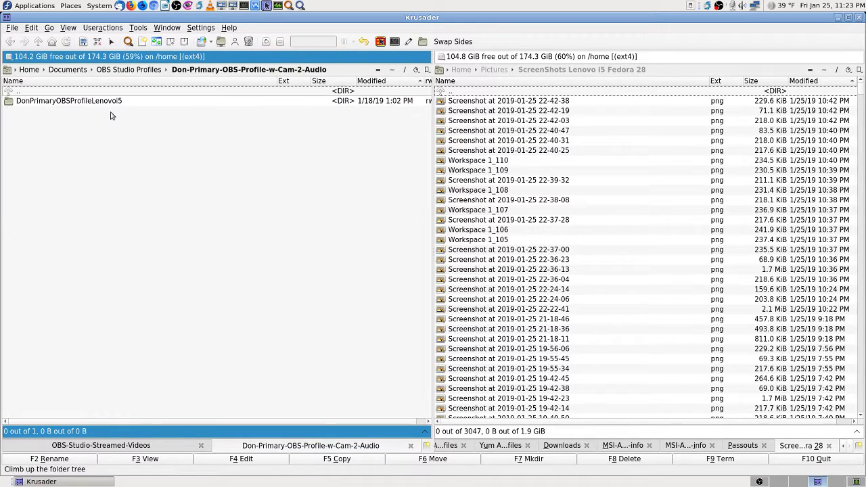
key("BackSpace")
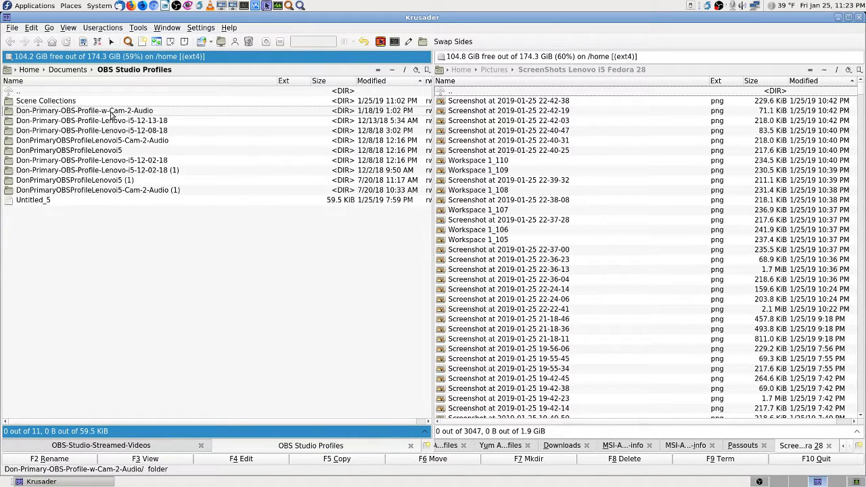
double_click(112, 112)
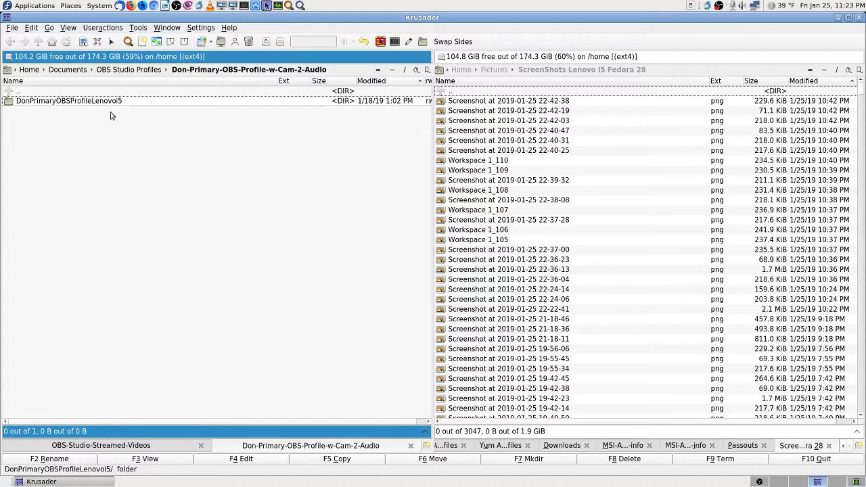
key("BackSpace")
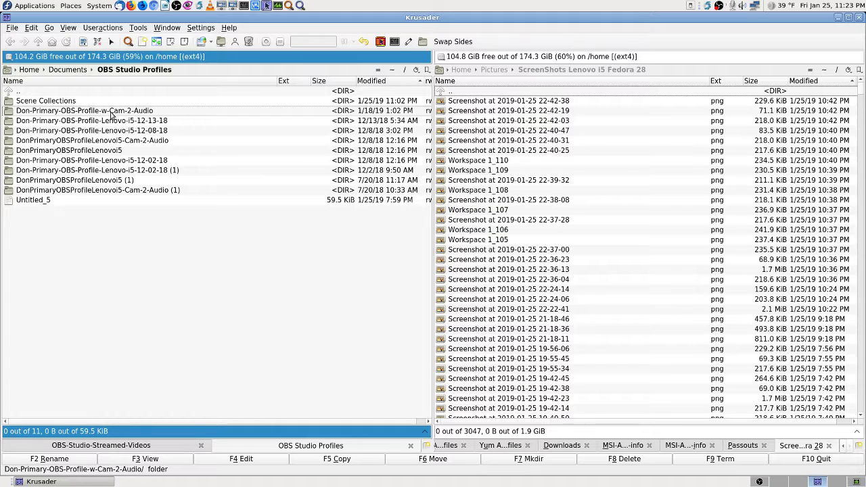
- Inspect the files in DonPrimaryOBSProfileLenovoi5 inside Don-Primary-OBS-Profile-w-Cam-2-Audio, and return to OBS Studio Profiles
double_click(112, 112)
key("Down")
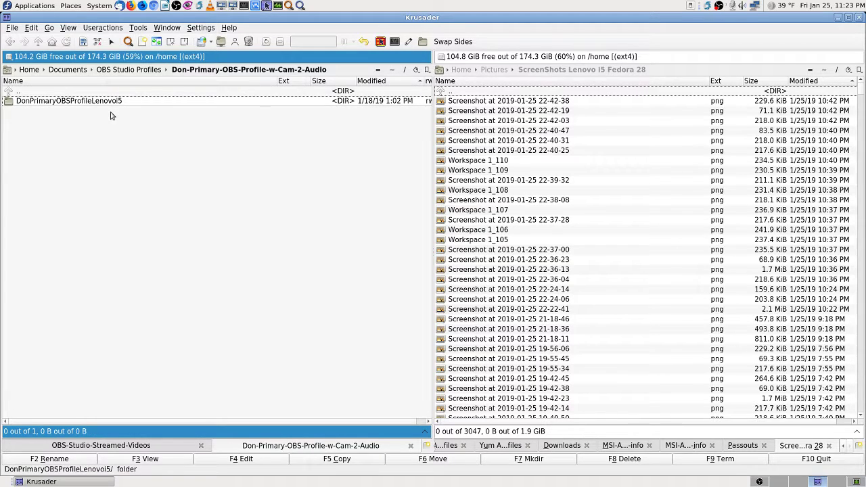
key("Return")
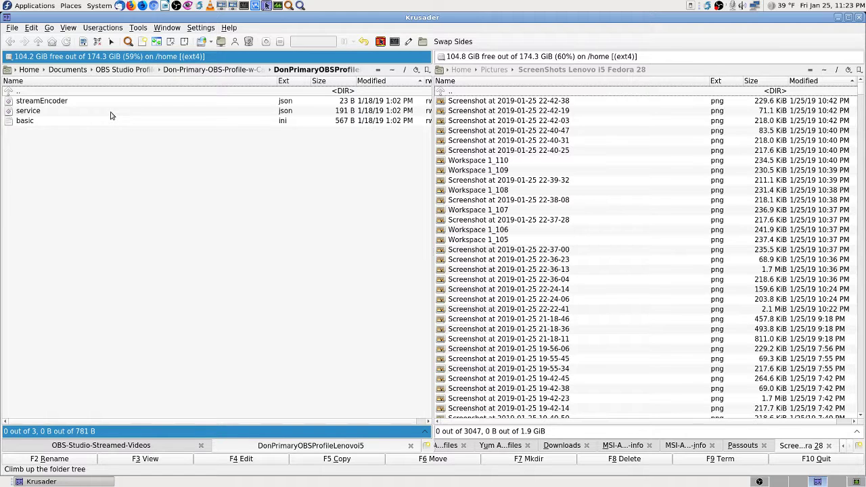
key("Down")
key("Down")
key("Down")
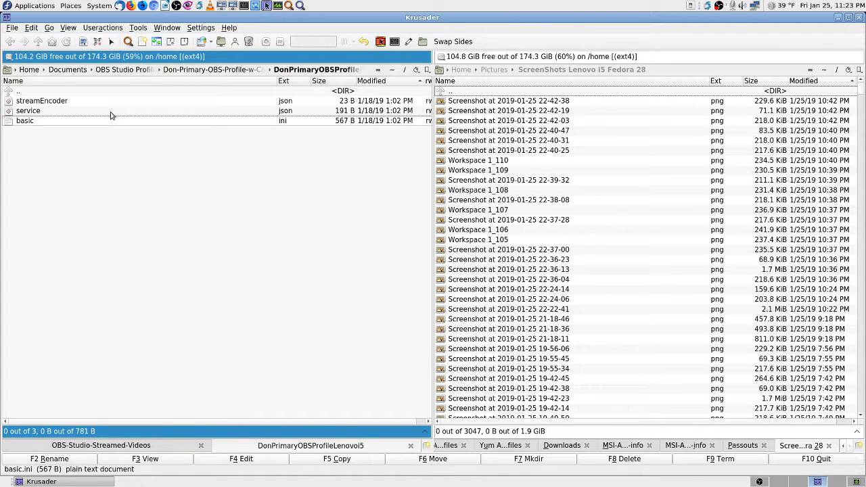
key("Up")
key("Up")
key("Up")
key("Return")
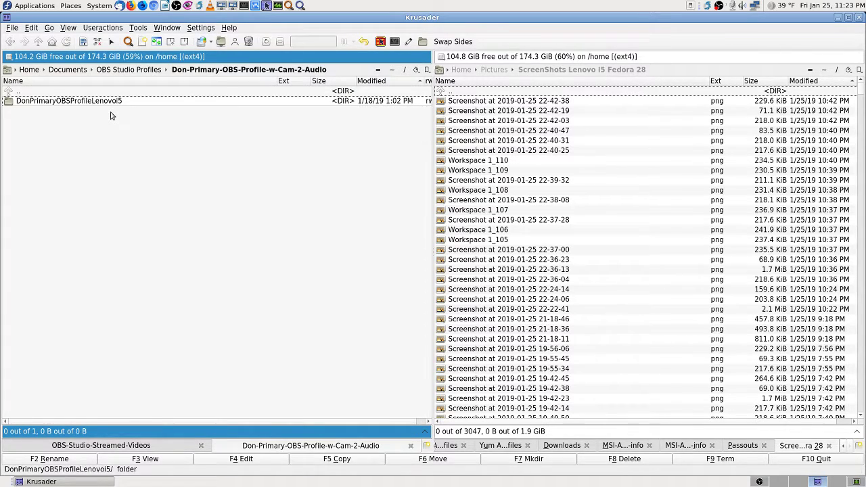
key("Up")
key("Return")
- Check the profile files stored inside Don-Primary-OBS-Profile-Lenovo-i5-12-13-18 and return to OBS Studio Profiles
key("Down")
key("Return")
key("Down")
key("Return")
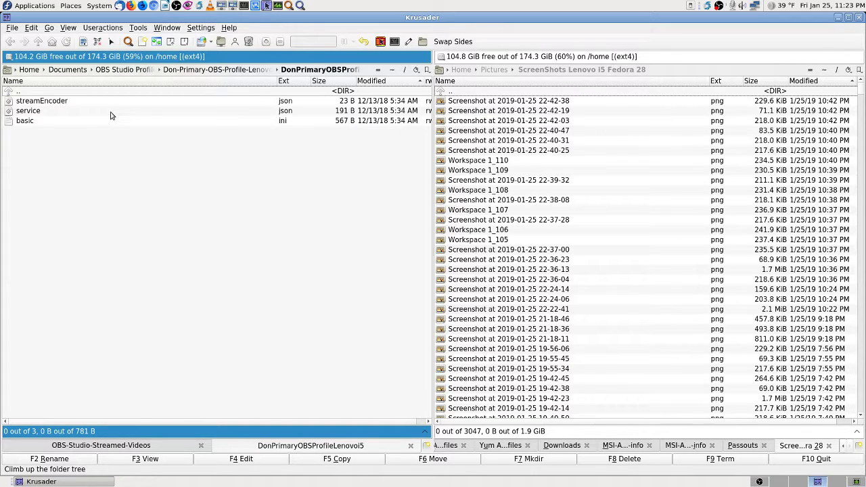
key("Return")
key("Up")
key("Return")
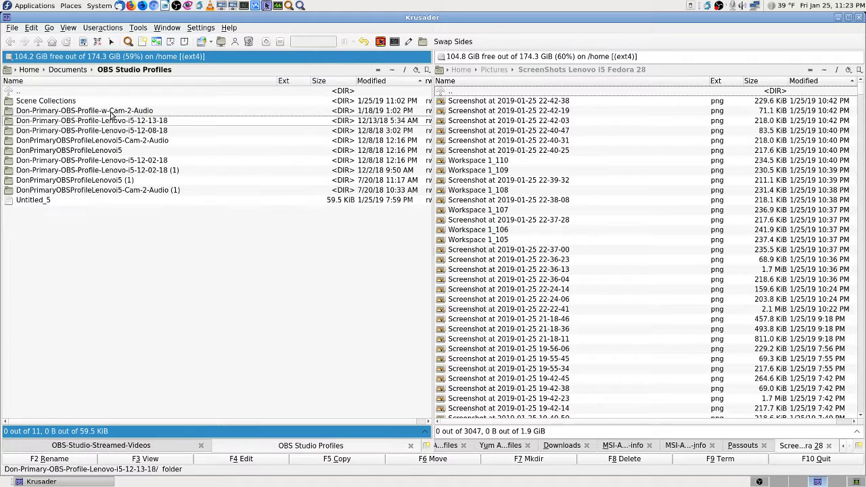
- Look through the dated profile backup folders in OBS Studio Profiles down to the file Untitled_5
key("Down")
key("Down")
key("Down")
key("Down")
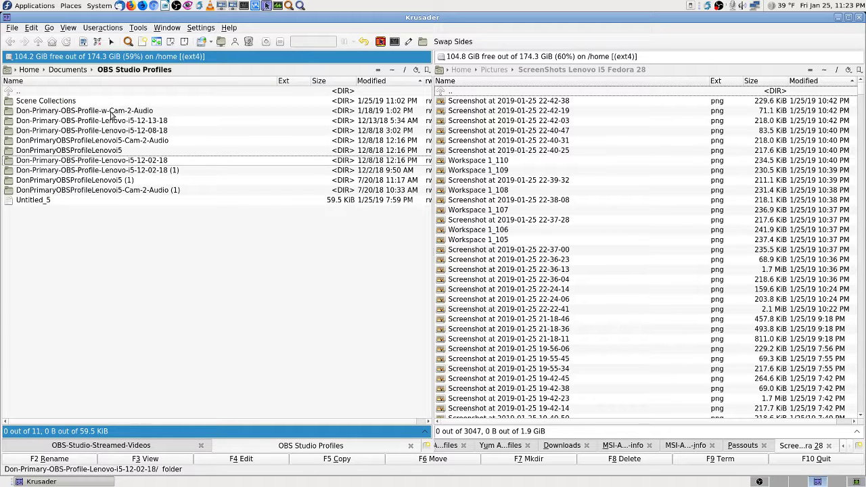
key("Up")
key("Up")
key("Up")
key("Up")
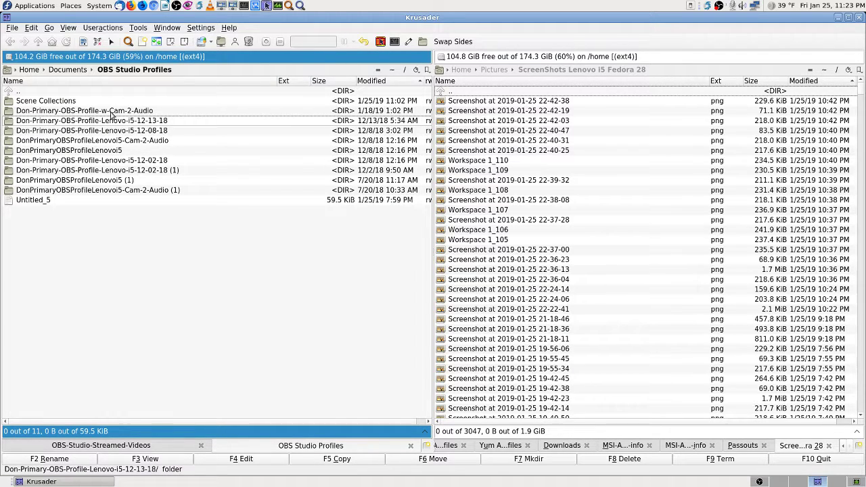
key("Down")
key("Down")
key("Down")
key("Down")
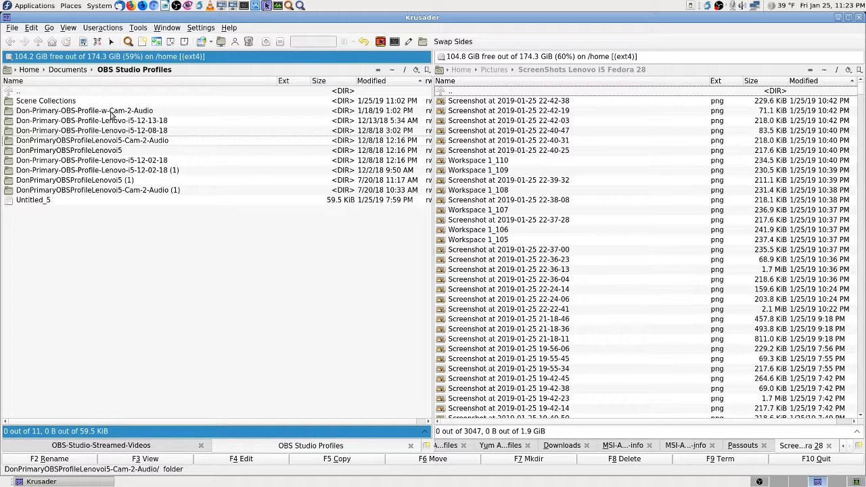
key("Up")
key("Up")
key("Up")
key("Up")
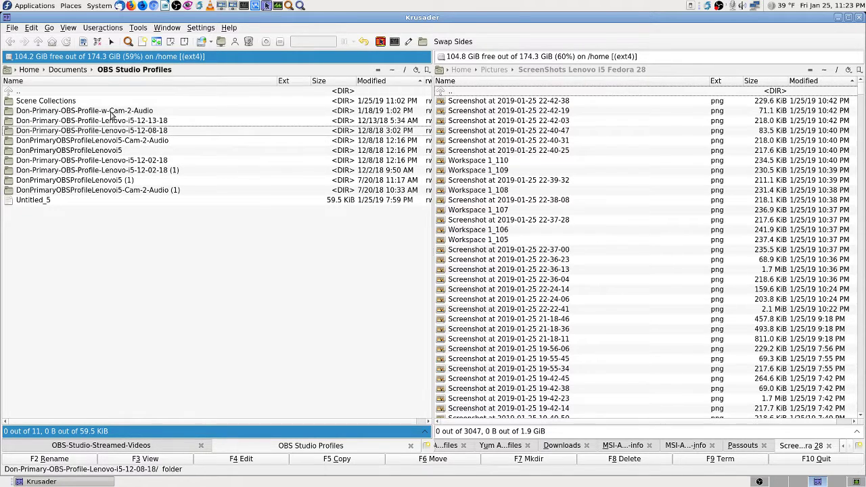
key("Down")
key("Down")
key("Down")
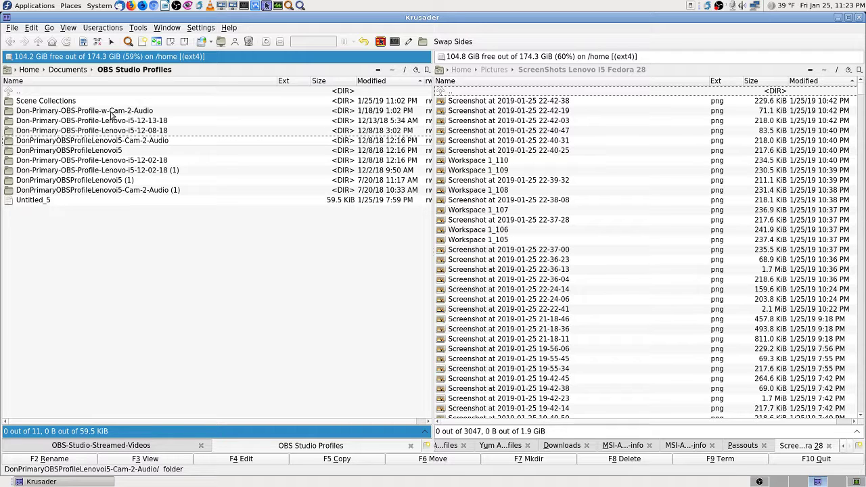
key("Down")
key("Down")
key("Down")
key("Down")
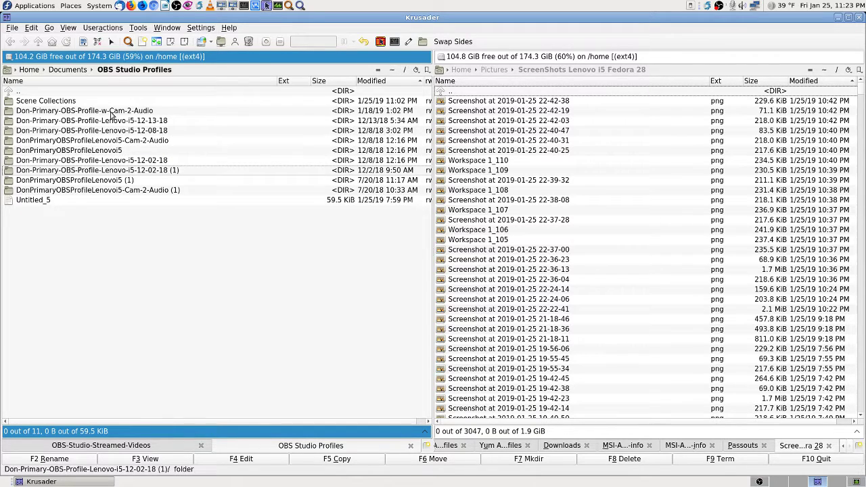
key("Down")
key("Up")
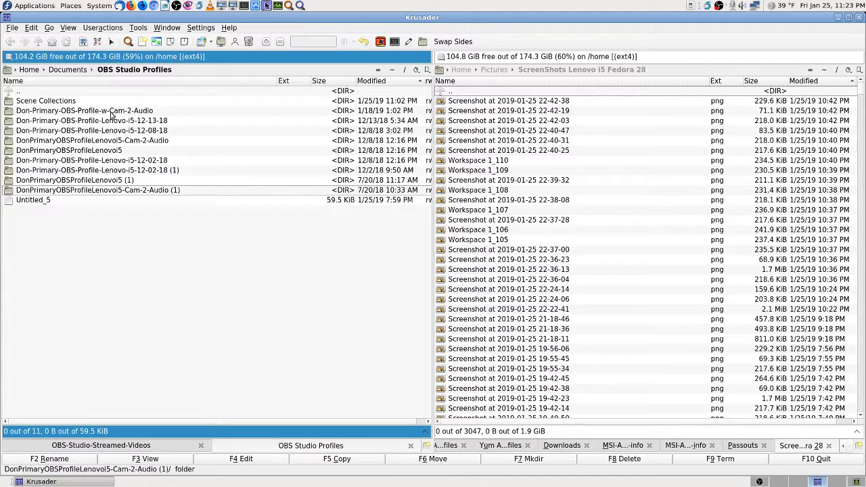
key("Up")
key("Down")
key("Down")
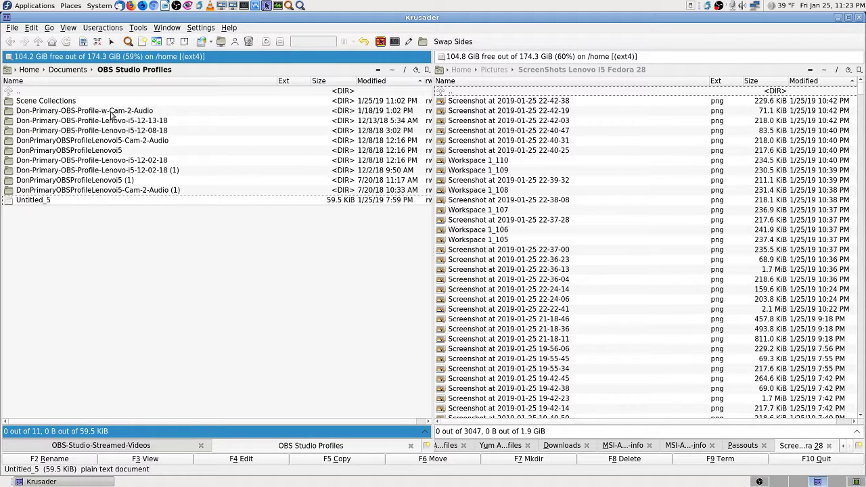
- View the contents of the Scene Collections folder and go back to OBS Studio Profiles
key("Up")
key("Up")
key("Up")
key("Up")
key("Up")
key("Up")
key("Up")
key("Up")
key("Up")
key("Up")
key("Return")
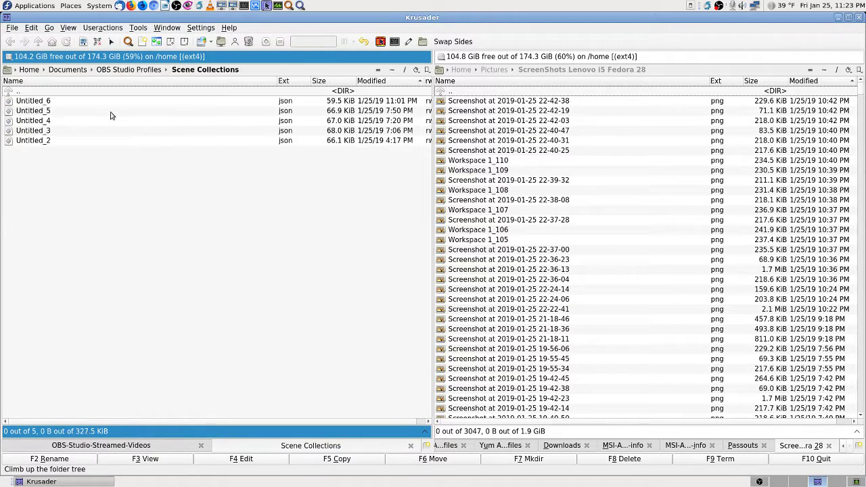
key("Return")
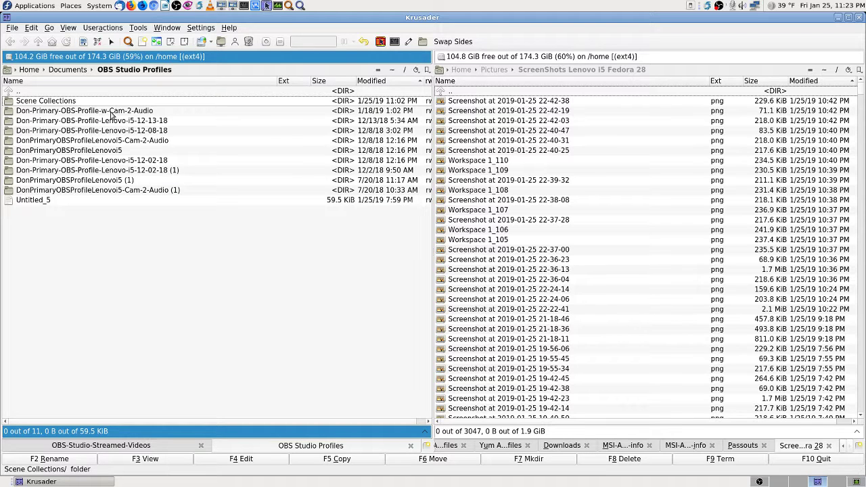
- Review the entries down to the loose Untitled_5 file, check the Scene Collections folder again, and return to OBS Studio Profiles
key("Down")
key("Down")
key("Down")
key("Down")
key("Down")
key("Down")
key("Down")
key("Down")
key("Down")
key("Down")
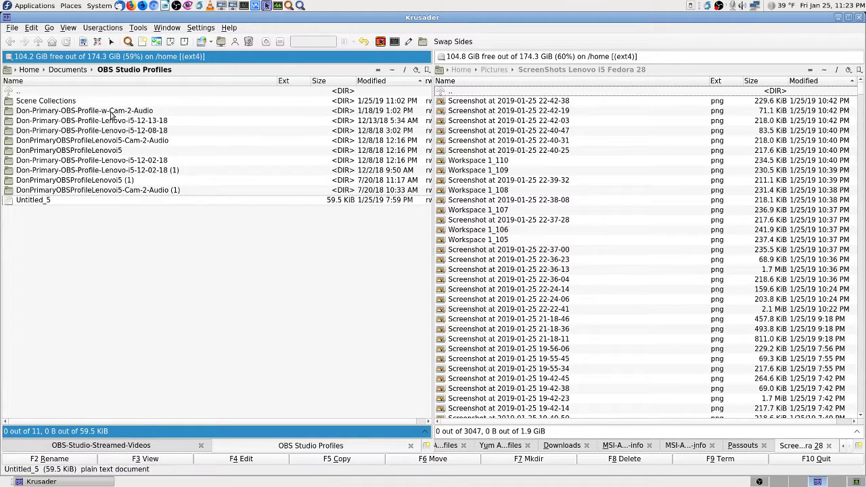
key("Up")
key("Up")
key("Up")
key("Up")
key("Up")
key("Up")
key("Up")
key("Up")
key("Up")
key("Up")
key("Up")
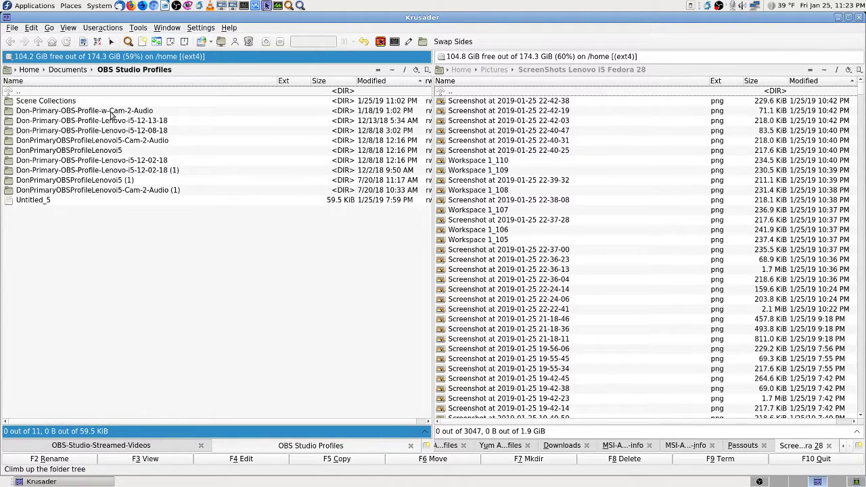
key("Down")
key("Return")
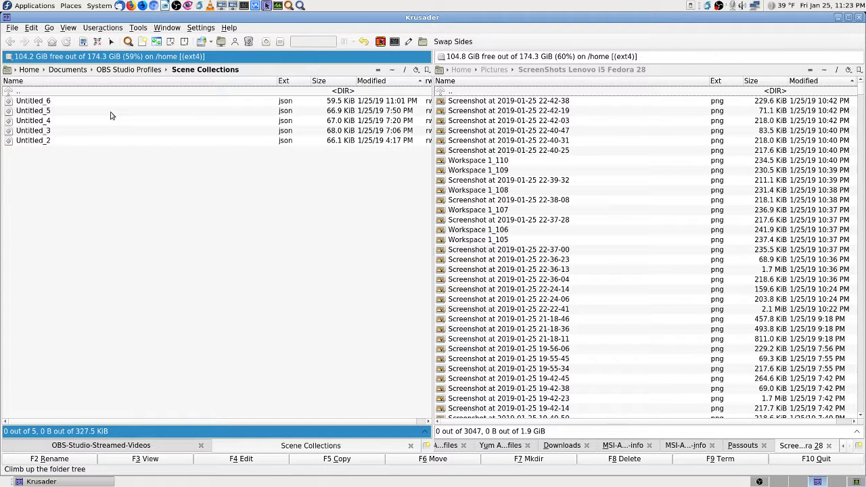
key("BackSpace")
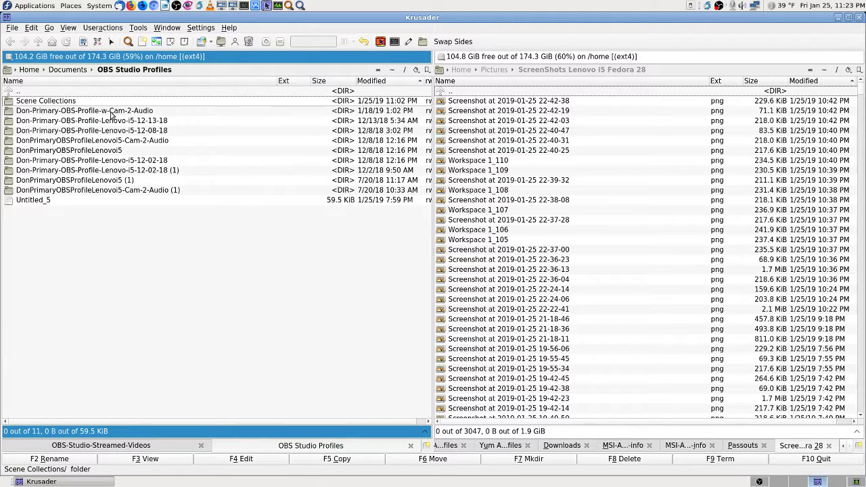
- Compare the loose Untitled_5 file with Untitled_5.json in Scene Collections, and return to OBS Studio Profiles
key("Down")
key("Down")
key("Down")
key("Down")
key("Down")
key("Down")
key("Down")
key("Down")
key("Down")
key("Down")
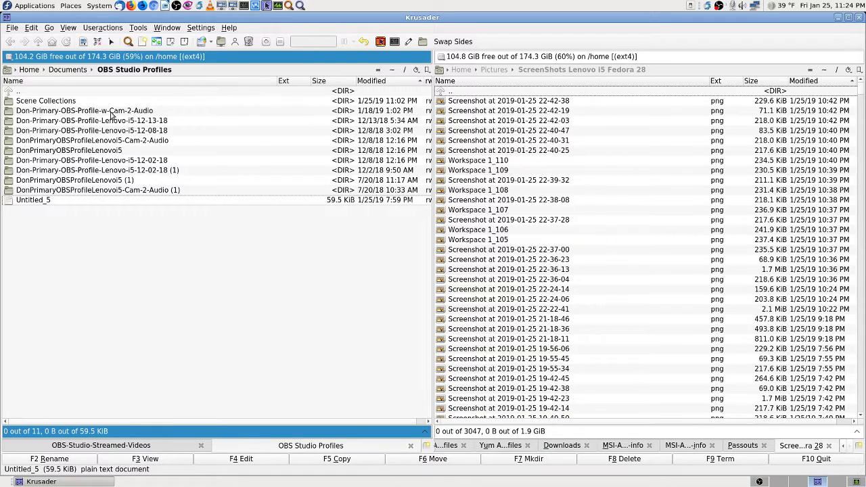
key("Up")
key("Up")
key("Up")
key("Up")
key("Up")
key("Up")
key("Up")
key("Up")
key("Up")
key("Up")
key("Up")
key("Down")
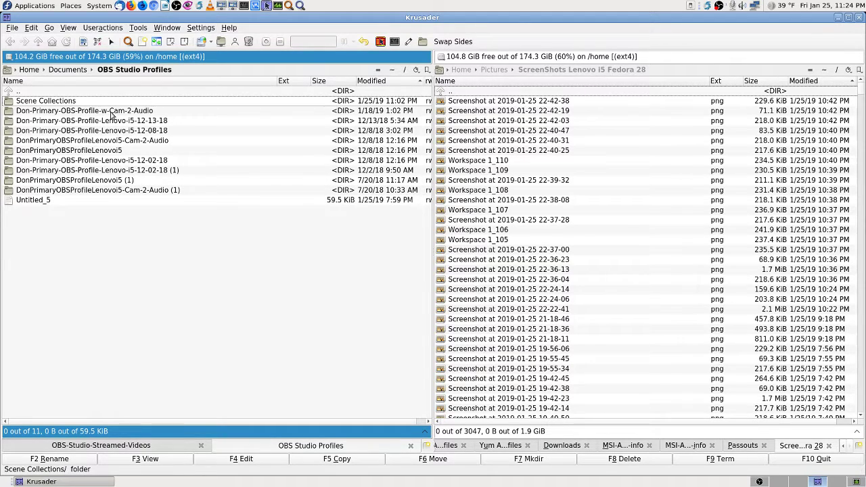
key("Return")
key("Down")
key("Down")
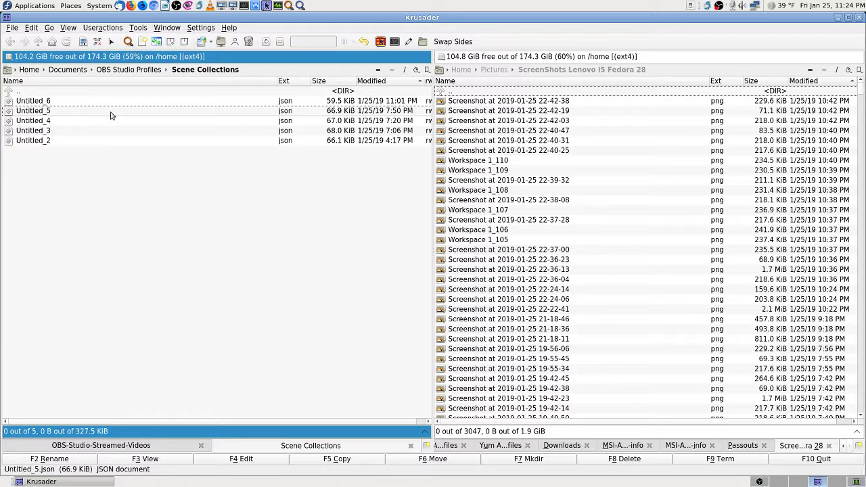
key("Up")
key("Up")
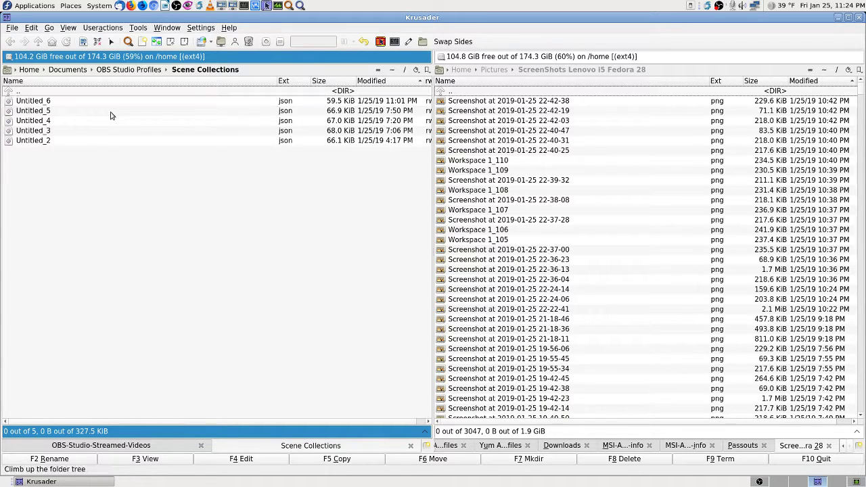
key("Return")
- Go through the profile folders once more, recheck the file names in Scene Collections, and return to OBS Studio Profiles
key("Down")
key("Down")
key("Down")
key("Down")
key("Down")
key("Down")
key("Down")
key("Down")
key("Down")
key("Down")
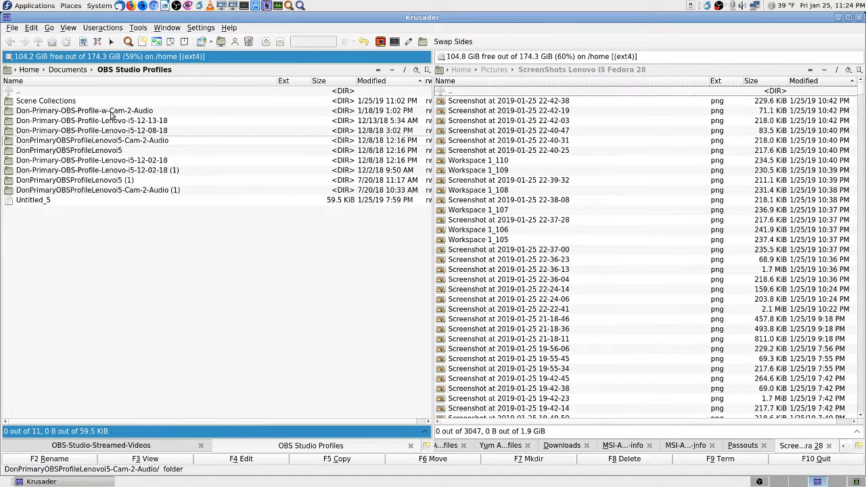
key("Up")
key("Up")
key("Up")
key("Up")
key("Up")
key("Up")
key("Up")
key("Up")
key("Up")
key("Up")
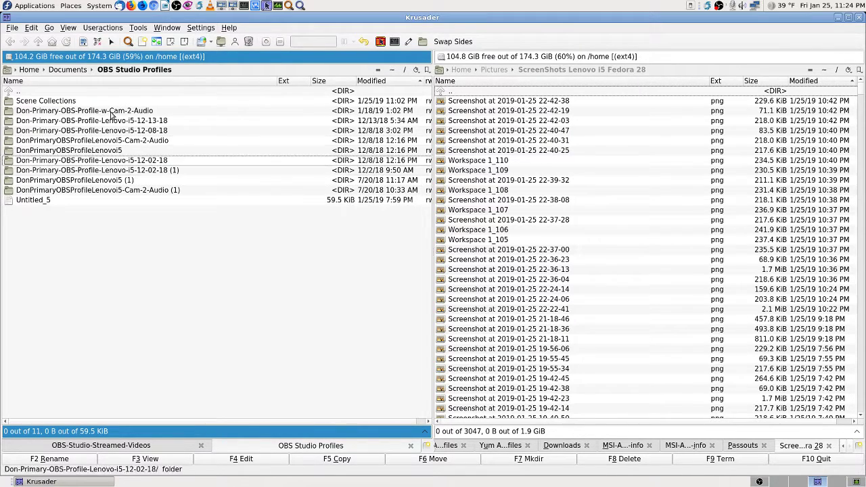
key("Return")
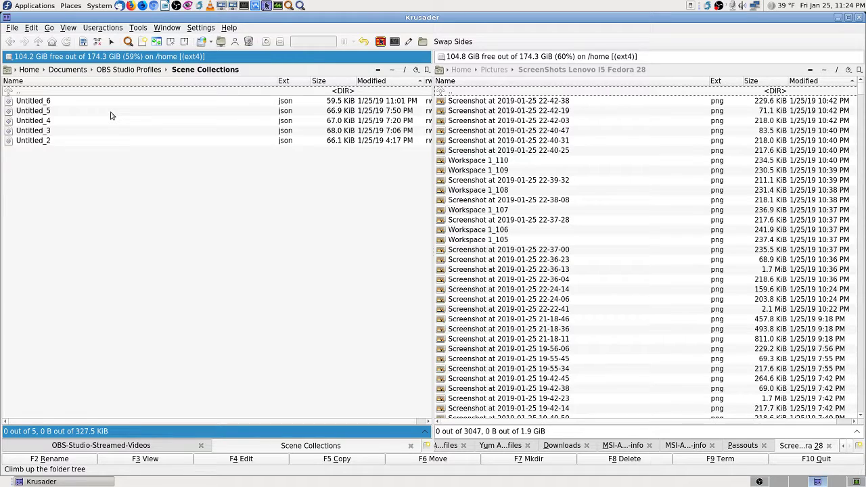
key("Return")
- Rename the file Untitled_5 in OBS Studio Profiles as Untitled_5b
key("Down")
key("Down")
key("Down")
key("Down")
key("Down")
key("Down")
key("Down")
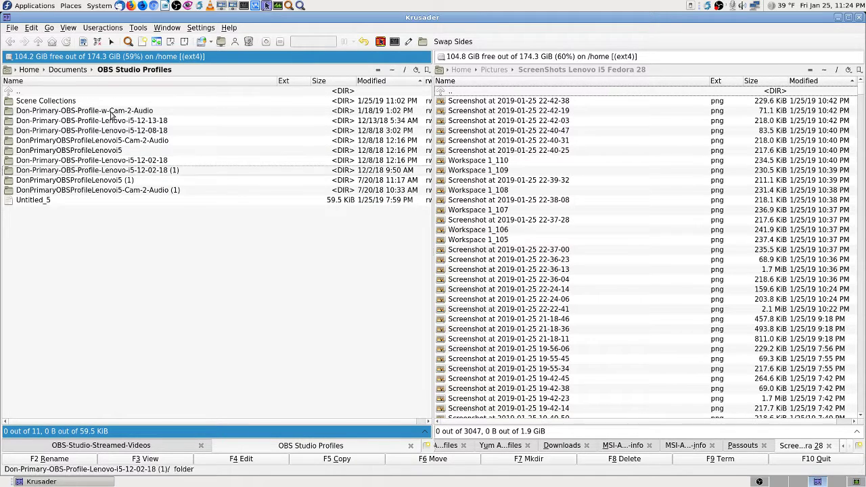
key("Down")
key("Down")
key("Down")
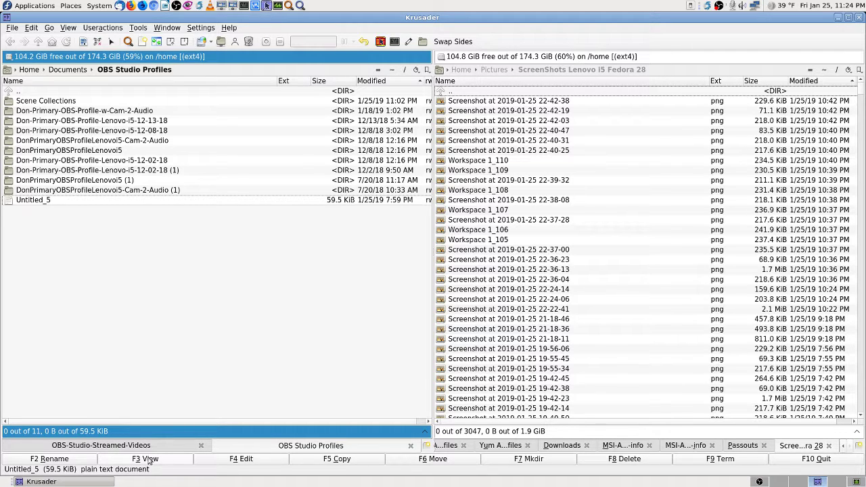
left_click(69, 461)
key("End")
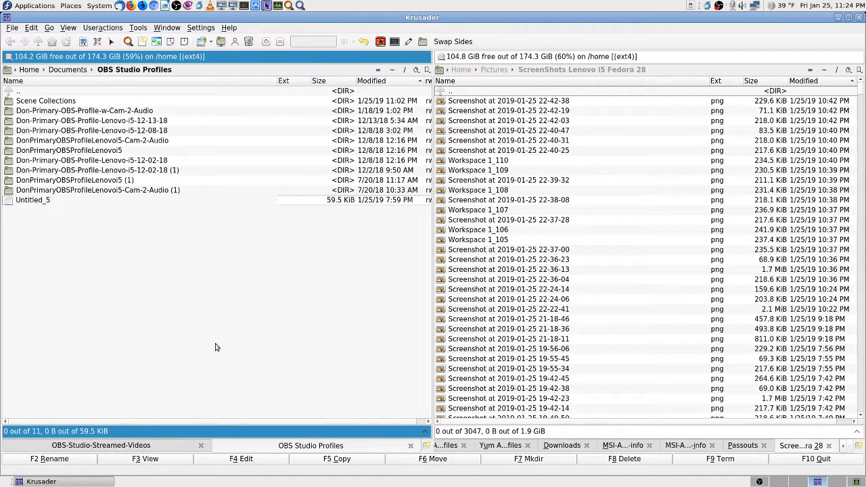
type("b")
key("Return")
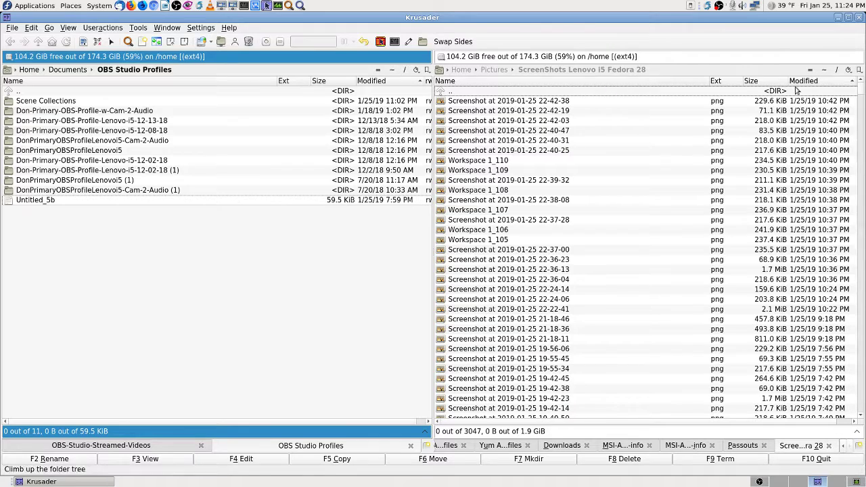
- Show the Scene Collections folder in the opposite pane and move the file Untitled_5b into it
left_click(810, 70)
double_click(509, 100)
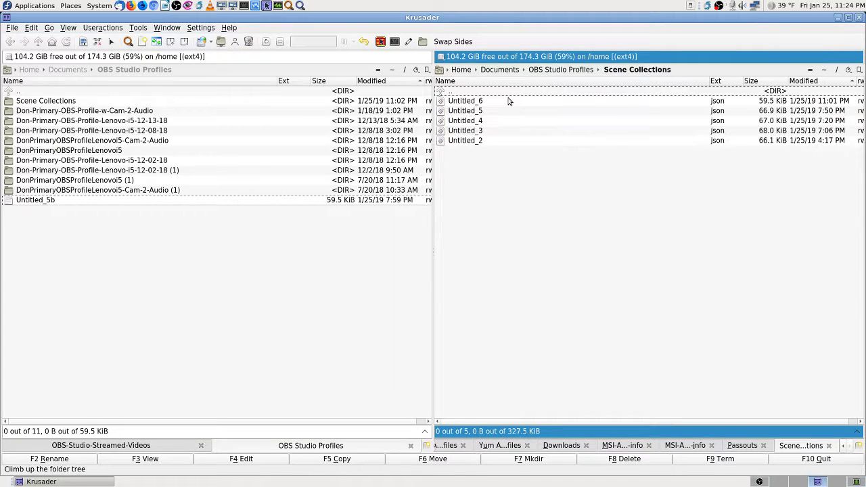
left_click(102, 201)
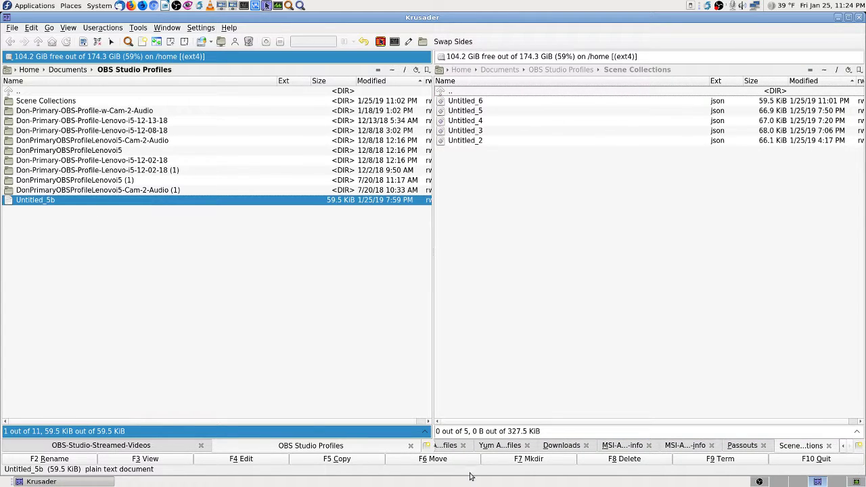
left_click(446, 462)
left_click(548, 250)
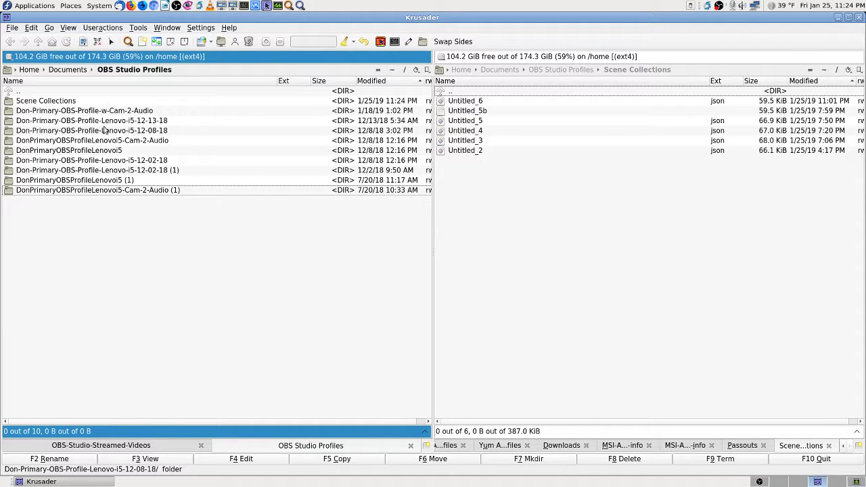
- Inspect the nested profile files in the w-Cam-2-Audio and Lenovo-i5-12-13-18 folders, and return to OBS Studio Profiles
left_click(144, 112)
double_click(144, 112)
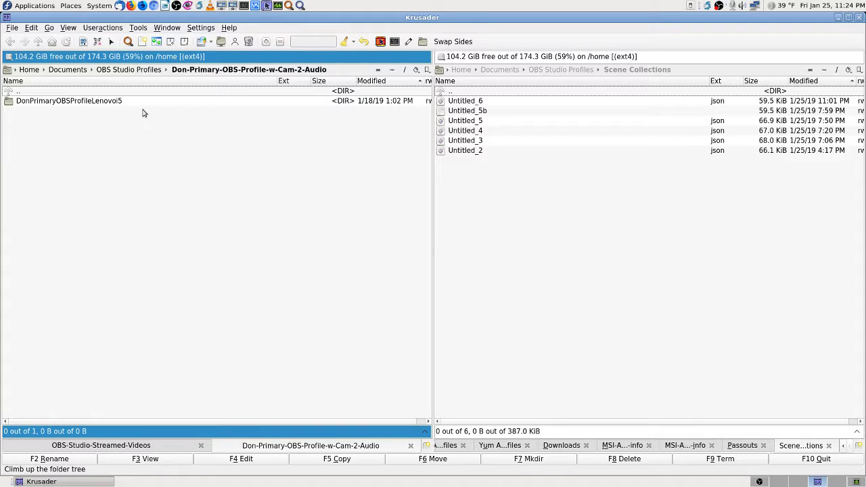
key("Return")
key("BackSpace")
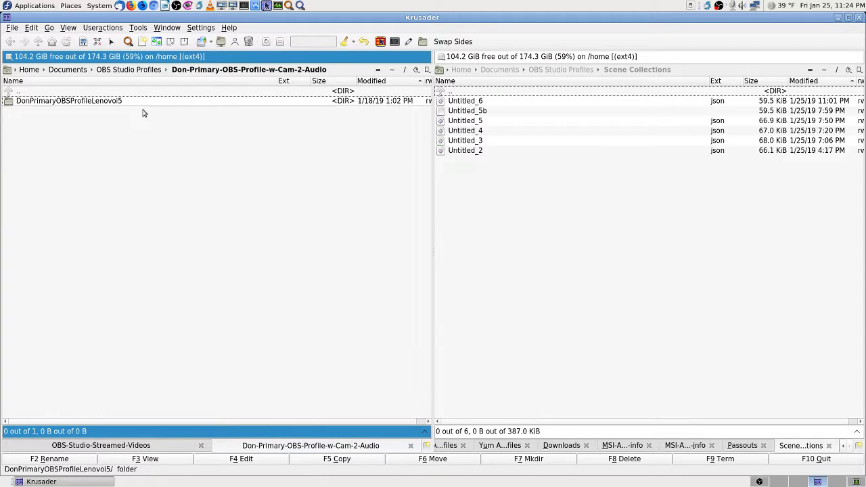
key("BackSpace")
key("Down")
key("Return")
key("Down")
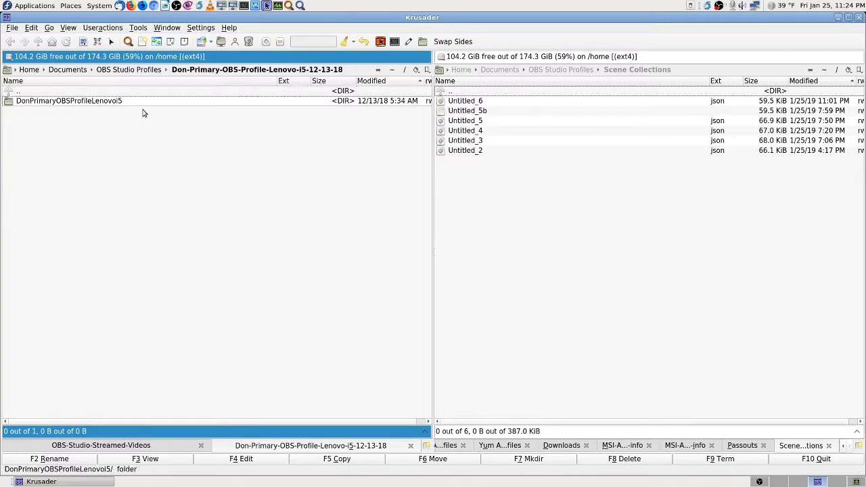
key("Return")
key("Down")
key("Down")
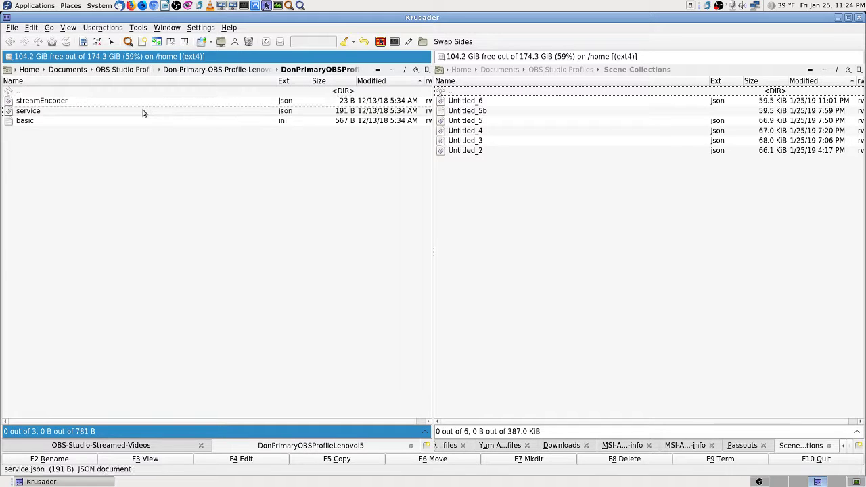
key("Down")
key("BackSpace")
key("BackSpace")
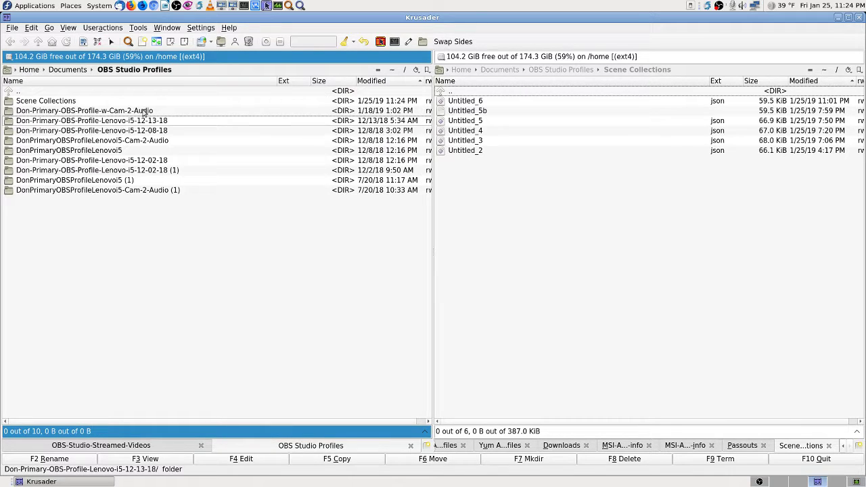
- Inspect the contents of the Lenovo-i5-12-08-18, Lenovoi5-Cam-2-Audio and Lenovoi5 profile folders, returning to OBS Studio Profiles
key("Down")
key("Return")
key("Down")
key("Return")
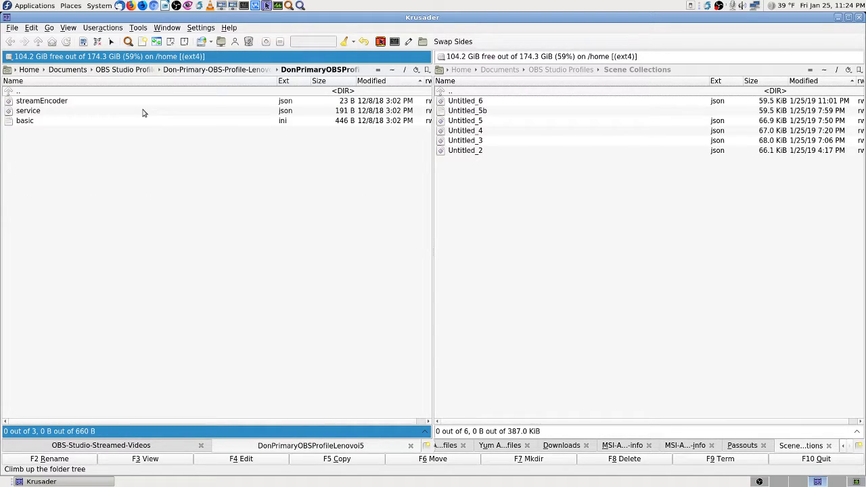
key("BackSpace")
key("BackSpace")
key("Up")
key("Up")
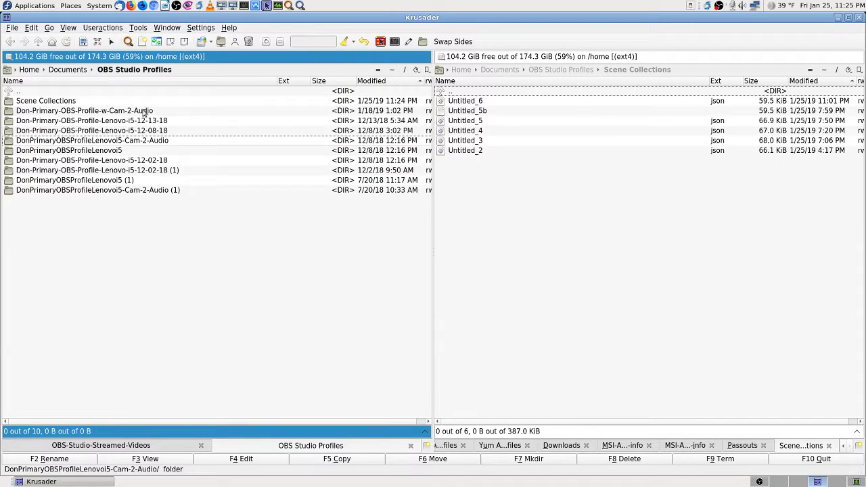
key("Return")
key("BackSpace")
key("Up")
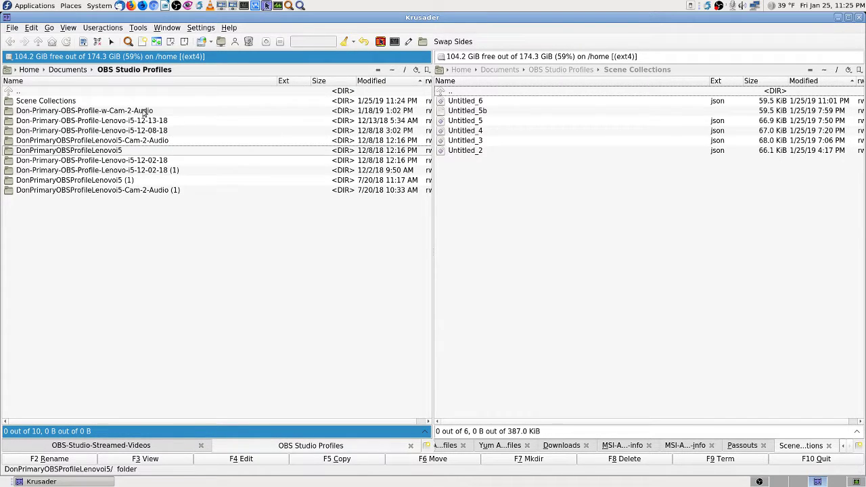
key("Return")
key("BackSpace")
key("Down")
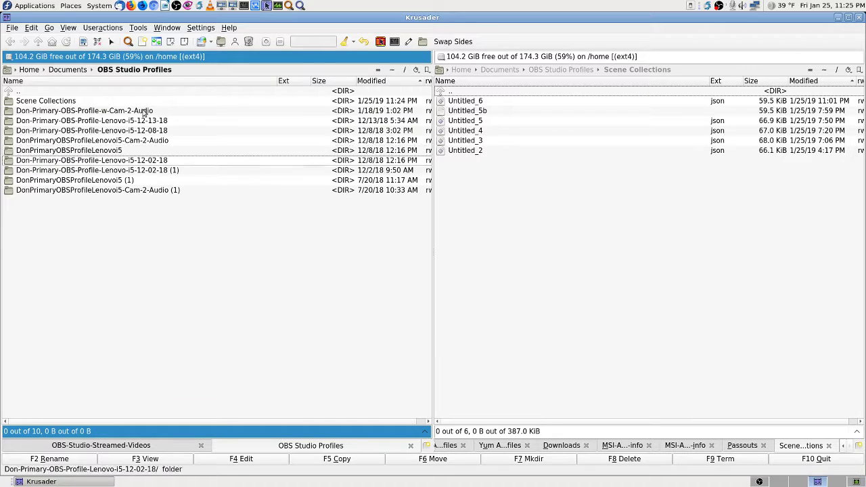
- Examine the nested profile files in the Lenovo-i5-12-02-18 and Lenovo-i5-12-02-18 (1) folders, and return to OBS Studio Profiles
key("Return")
key("Down")
key("Return")
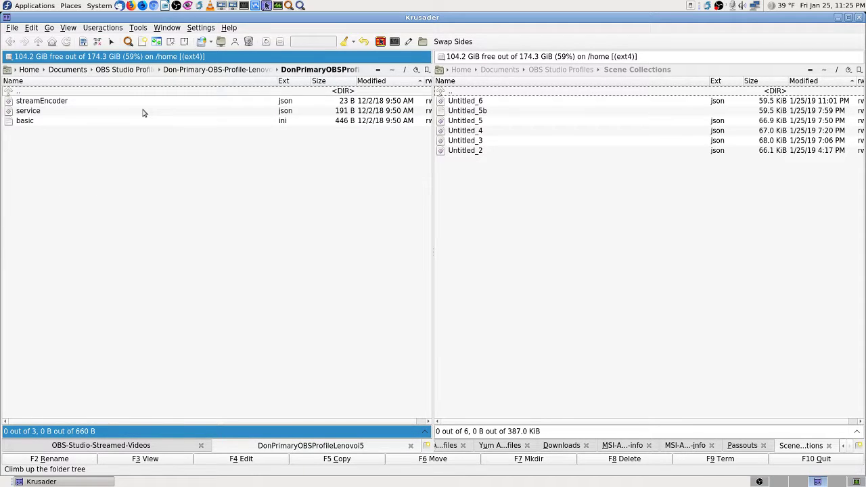
key("BackSpace")
key("BackSpace")
key("Down")
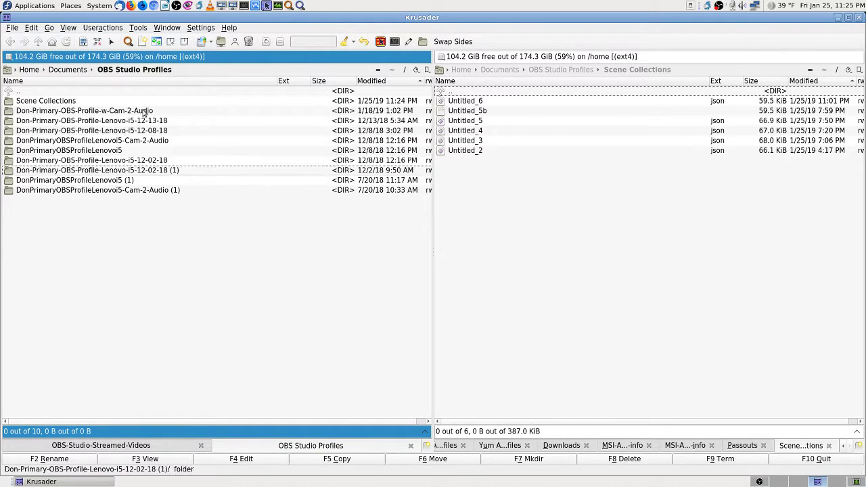
key("Return")
key("Down")
key("Return")
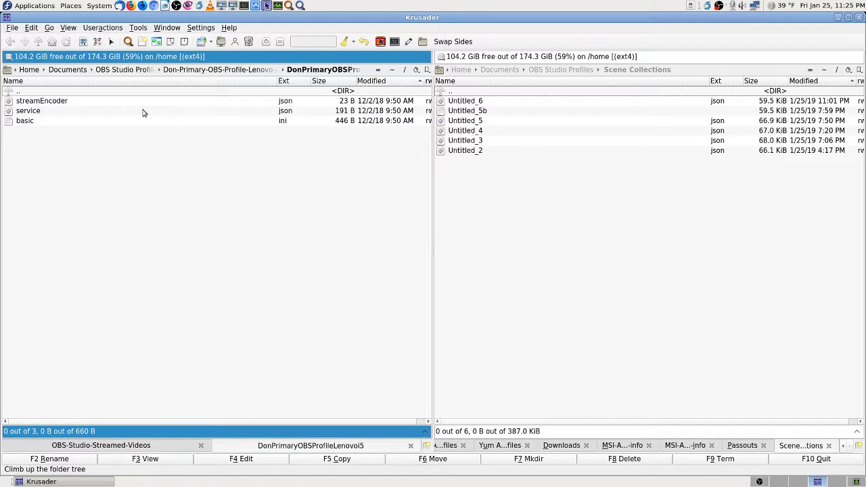
key("BackSpace")
key("BackSpace")
- Examine the files in the Lenovoi5 (1) and Lenovoi5-Cam-2-Audio (1) folders, and go back to the w-Cam-2-Audio folder in the list
key("Down")
key("Return")
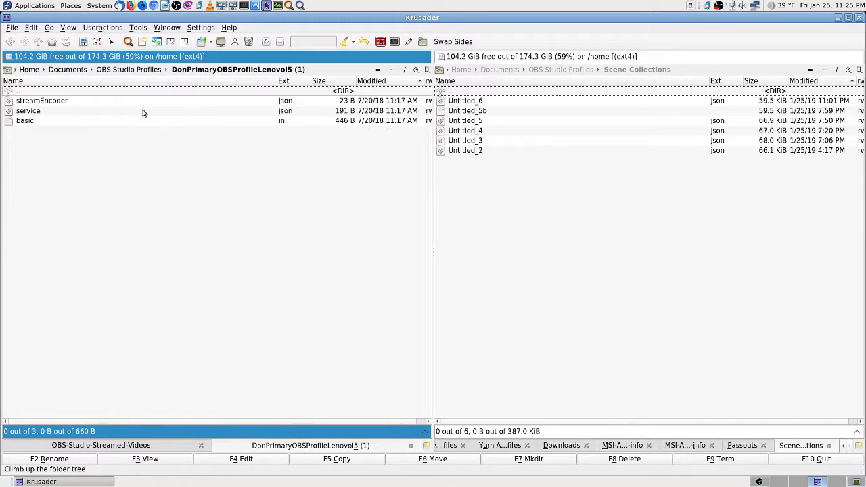
key("BackSpace")
key("Down")
key("Return")
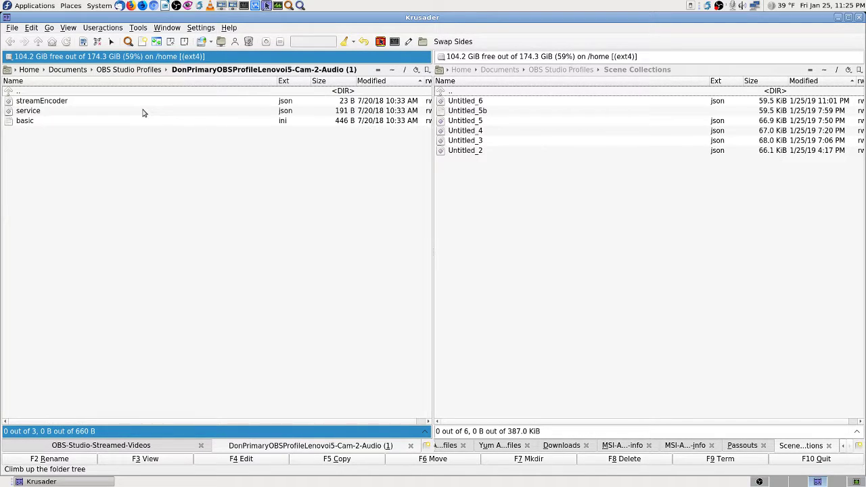
key("BackSpace")
key("Up")
key("Up")
key("Up")
key("Up")
key("Up")
key("Up")
key("Up")
key("Up")
key("Up")
key("Up")
key("Down")
key("Down")
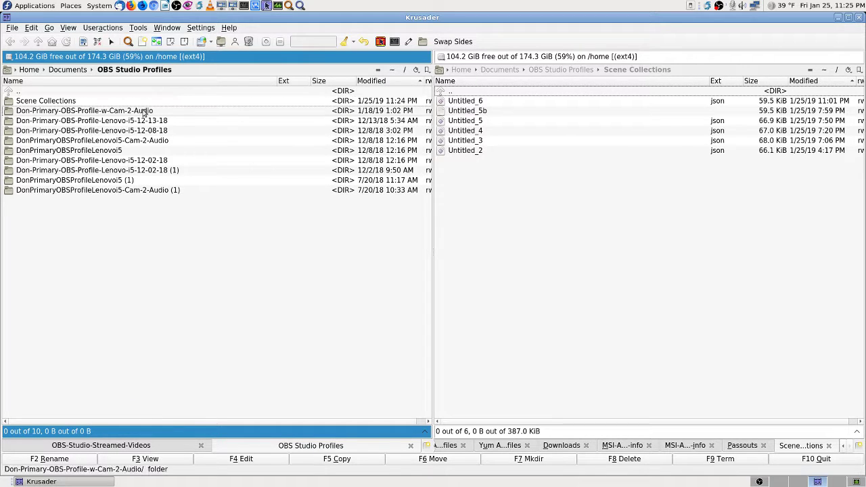
- Recheck the profile files nested in the w-Cam-2-Audio folder and return to OBS Studio Profiles
key("Return")
key("Down")
key("Return")
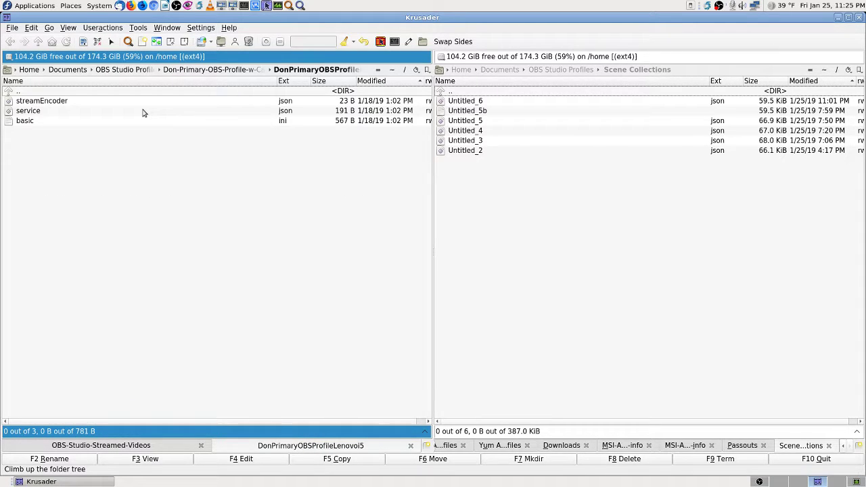
key("BackSpace")
key("Up")
key("Return")
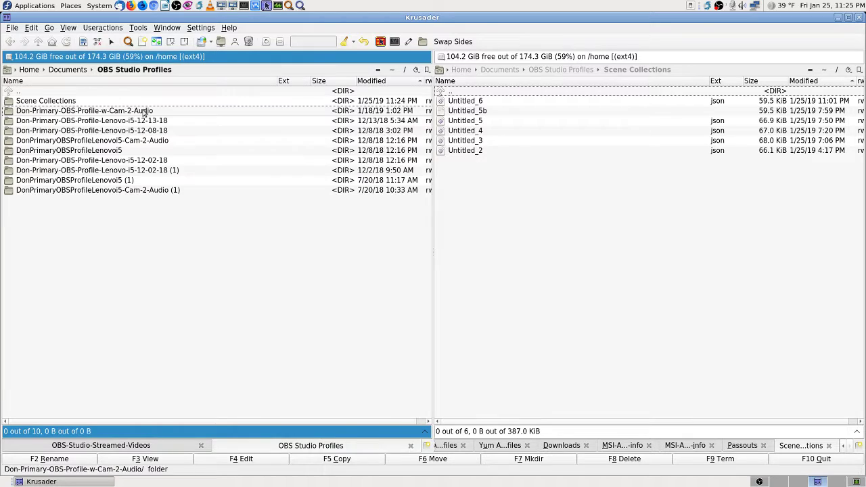
key("Up")
key("Up")
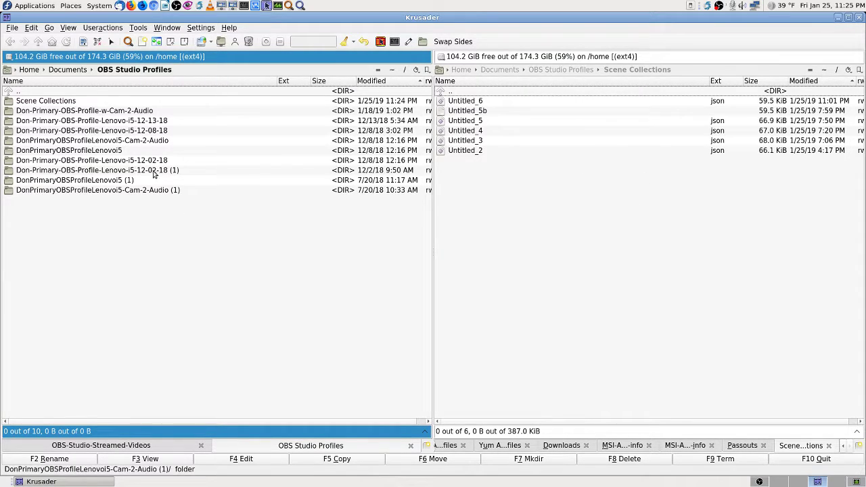
- Go through the profile folders again from w-Cam-2-Audio to Lenovoi5, checking the top level of each
double_click(92, 111)
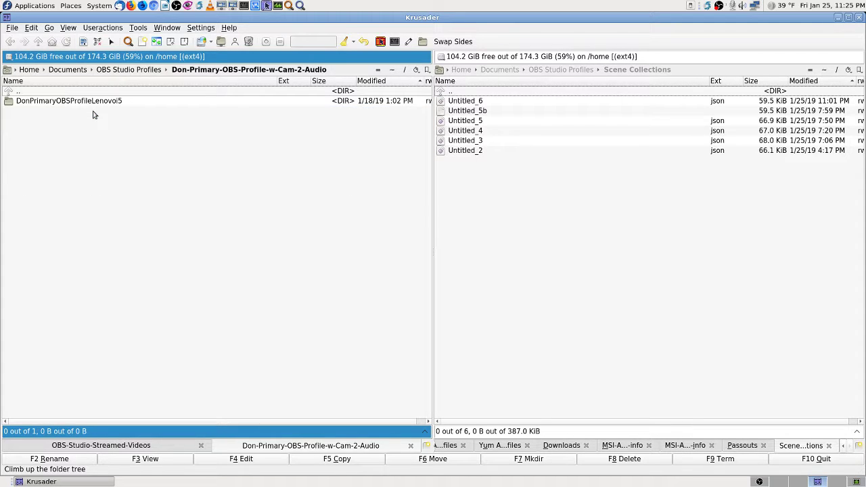
key("BackSpace")
double_click(94, 116)
key("BackSpace")
double_click(94, 116)
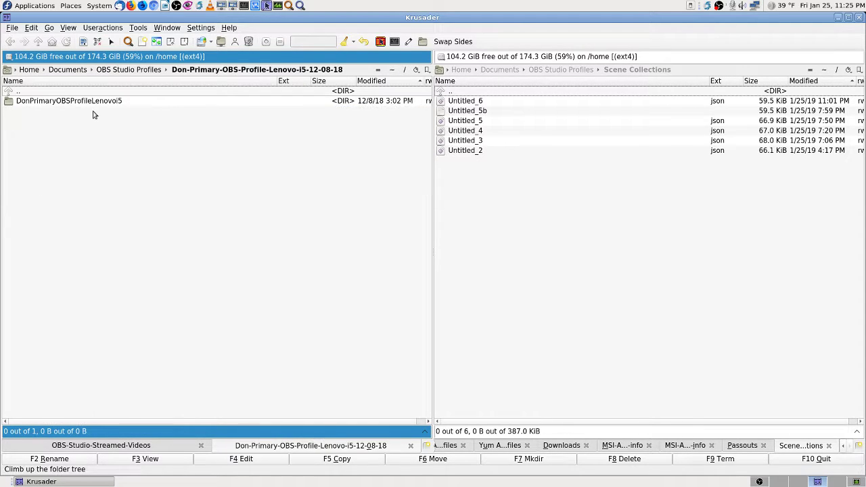
key("BackSpace")
key("Down")
key("Down")
key("Return")
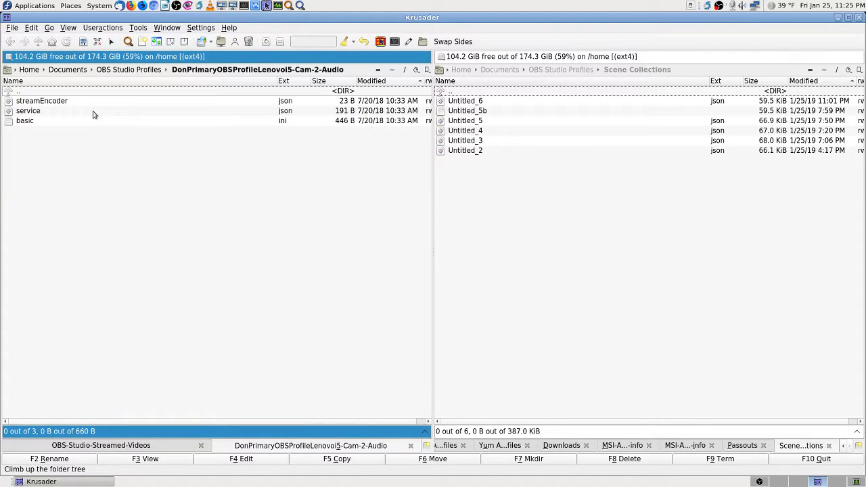
key("BackSpace")
key("Down")
key("Return")
key("BackSpace")
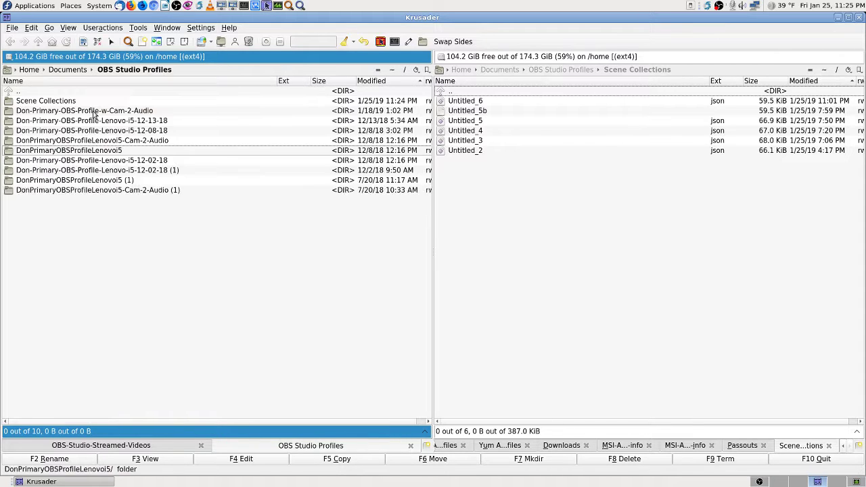
- Check the remaining profile folders from Lenovo-i5-12-02-18 to Lenovoi5-Cam-2-Audio (1), and return to the start of the folder list
key("Down")
key("Return")
key("BackSpace")
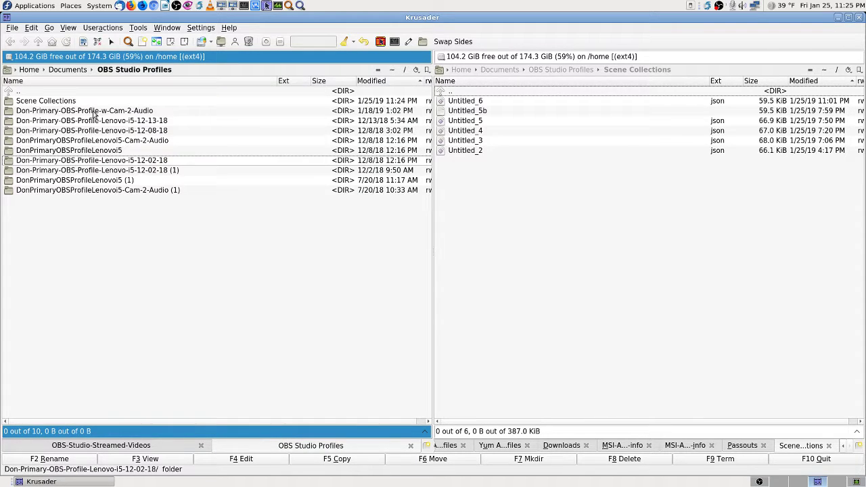
key("Down")
key("Return")
key("BackSpace")
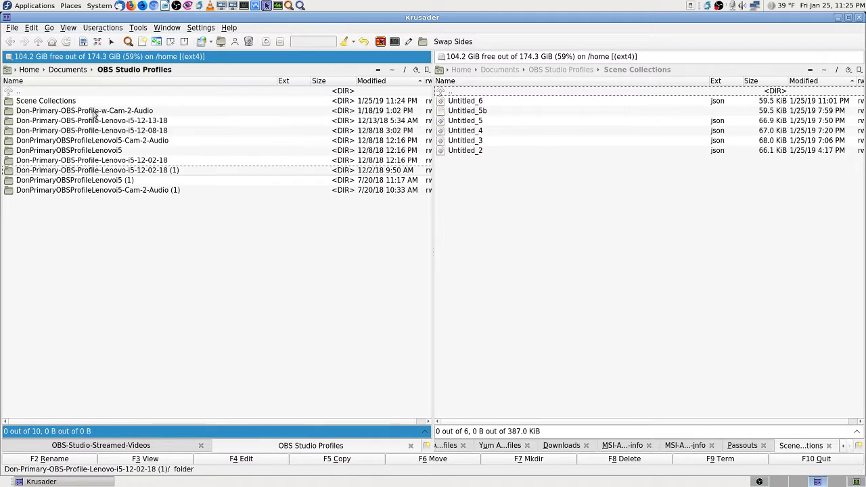
key("Down")
key("Return")
key("BackSpace")
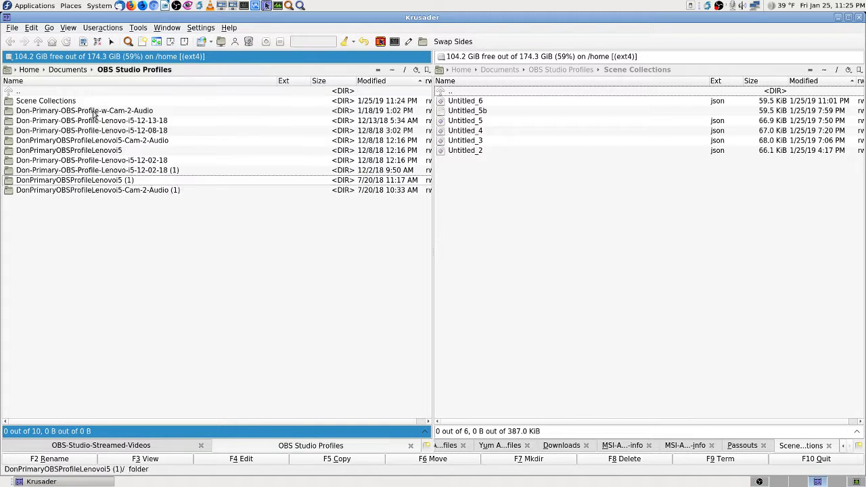
key("Down")
key("Return")
key("BackSpace")
key("Up")
key("Up")
key("Up")
key("Up")
key("Up")
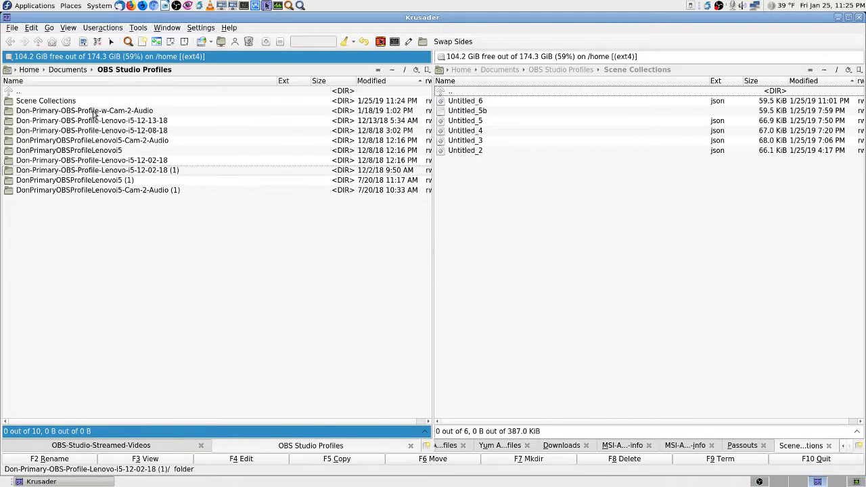
key("Up")
key("Up")
key("Up")
key("Up")
key("Up")
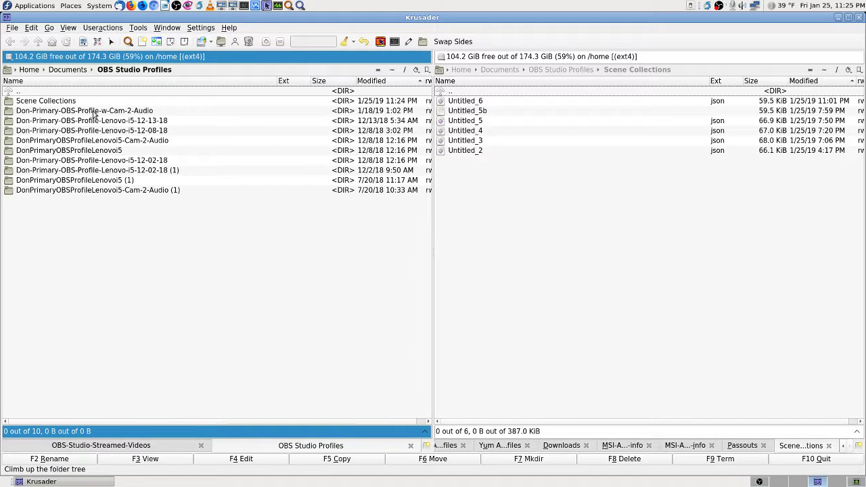
- Show the Home folder in the opposite pane and check the contents of the w-Cam-2-Audio profile folder
left_click(825, 71)
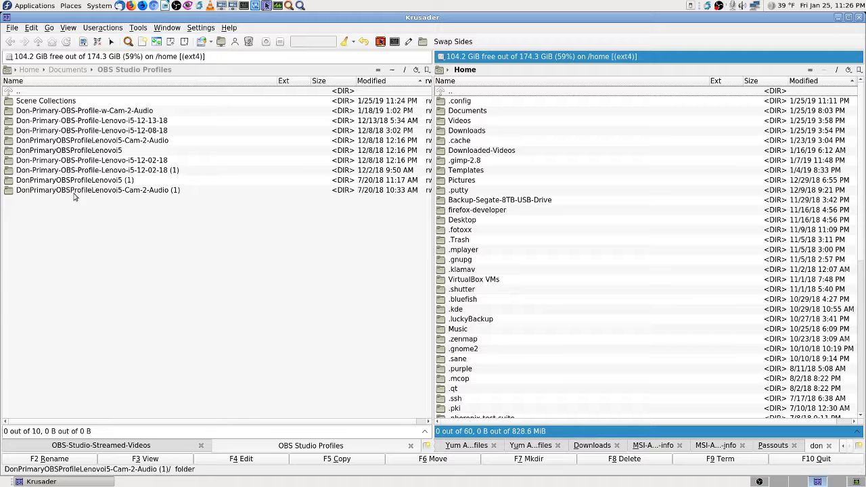
left_click(84, 112)
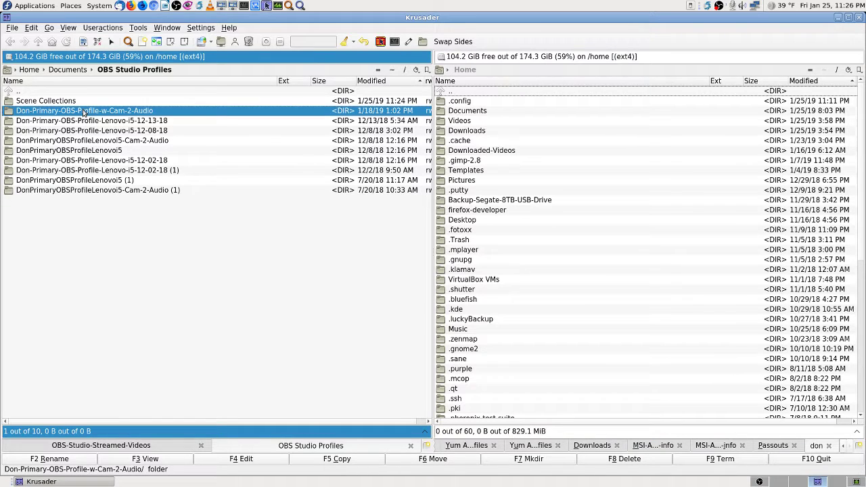
double_click(84, 111)
key("Down")
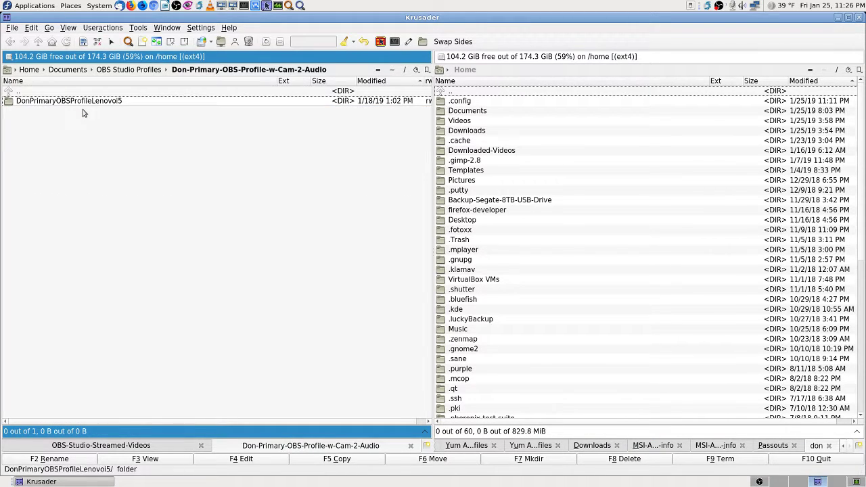
key("BackSpace")
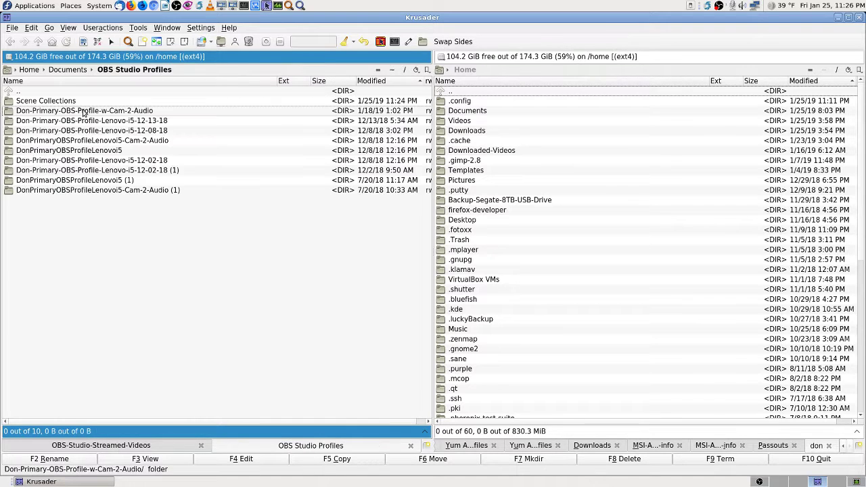
- Check the profile folders from Lenovo-i5-12-13-18 to Lenovoi5 in turn, and open the Lenovo-i5-12-02-18 folder
key("Down")
key("Return")
key("BackSpace")
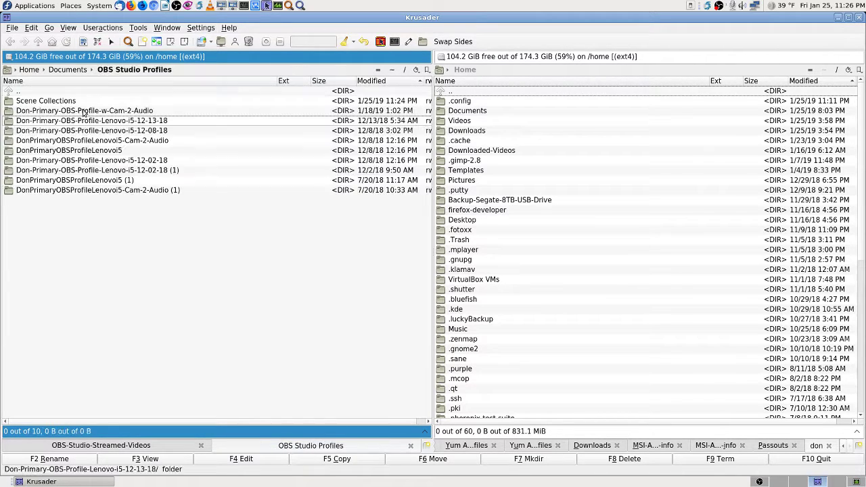
key("Down")
key("Return")
key("BackSpace")
key("Down")
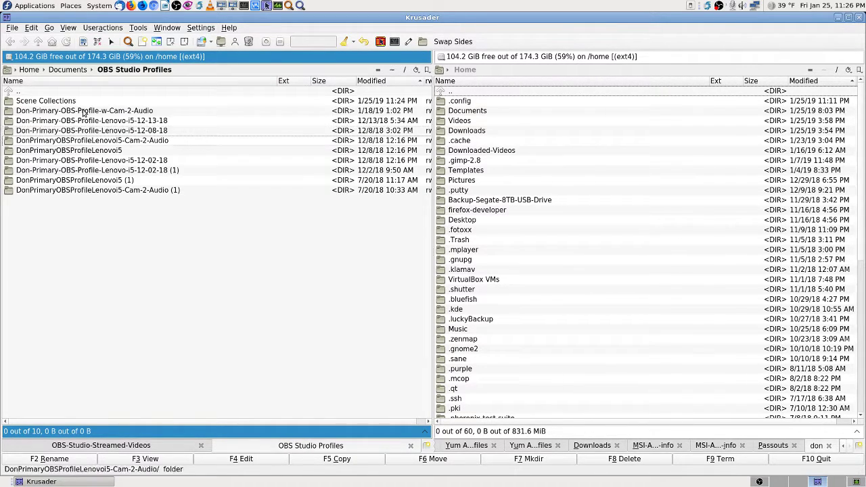
key("Return")
key("BackSpace")
key("Down")
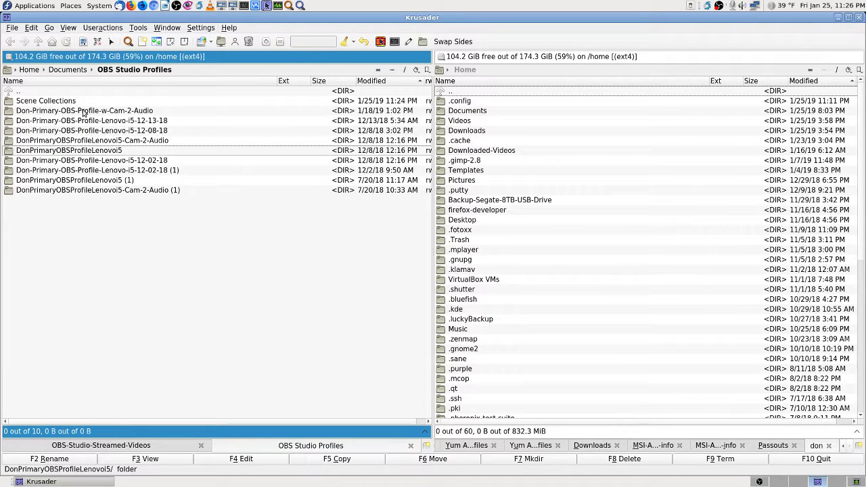
key("Return")
key("BackSpace")
key("Down")
key("Return")
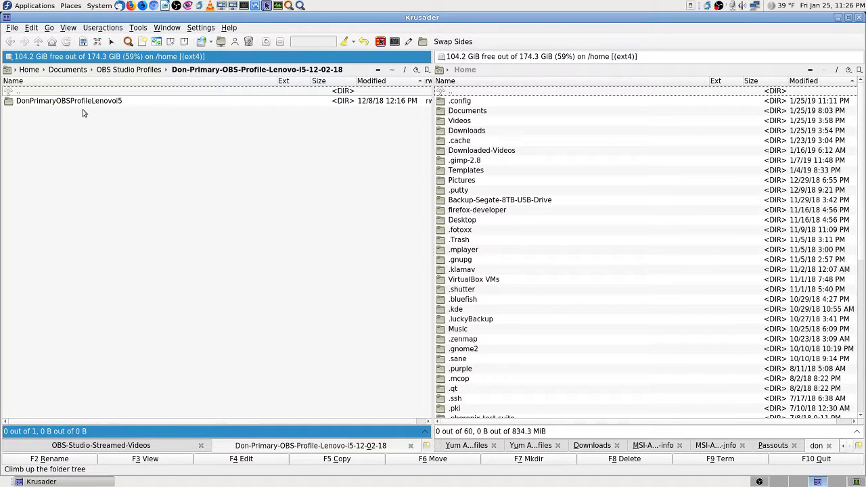
- Check the Lenovo-i5-12-02-18 (1), Lenovoi5 (1) and Lenovoi5-Cam-2-Audio (1) profile folders in turn, and return to the start of the folder list
key("BackSpace")
key("Down")
key("Return")
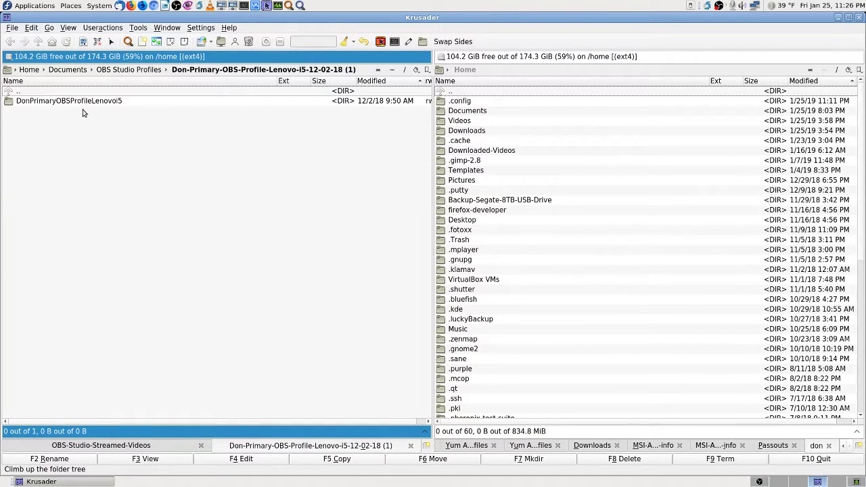
key("BackSpace")
key("Down")
key("Return")
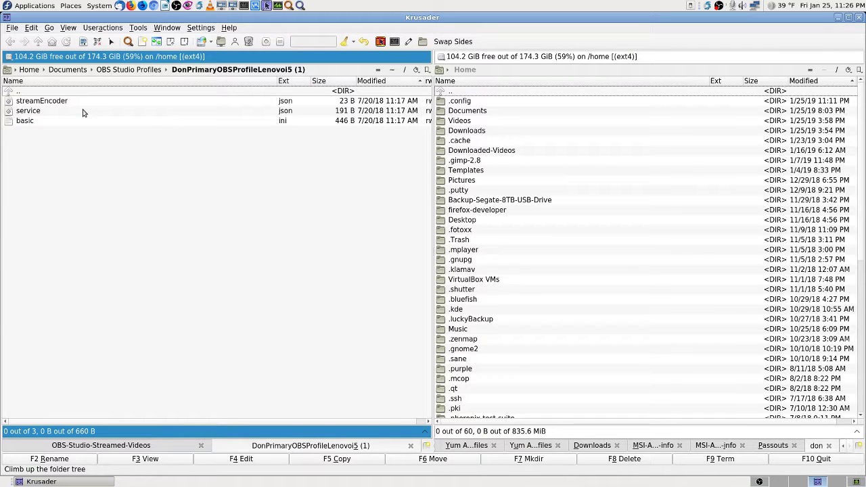
key("BackSpace")
key("Down")
key("Return")
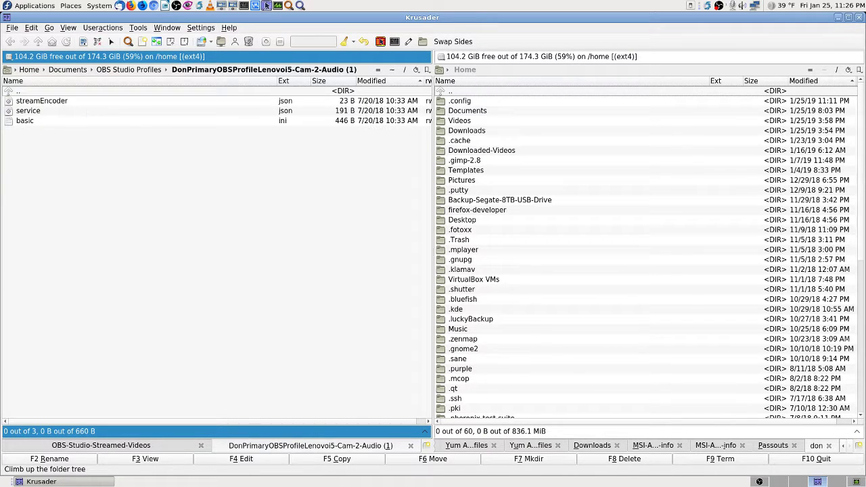
key("BackSpace")
key("Up")
key("Up")
key("Up")
key("Up")
key("Home")
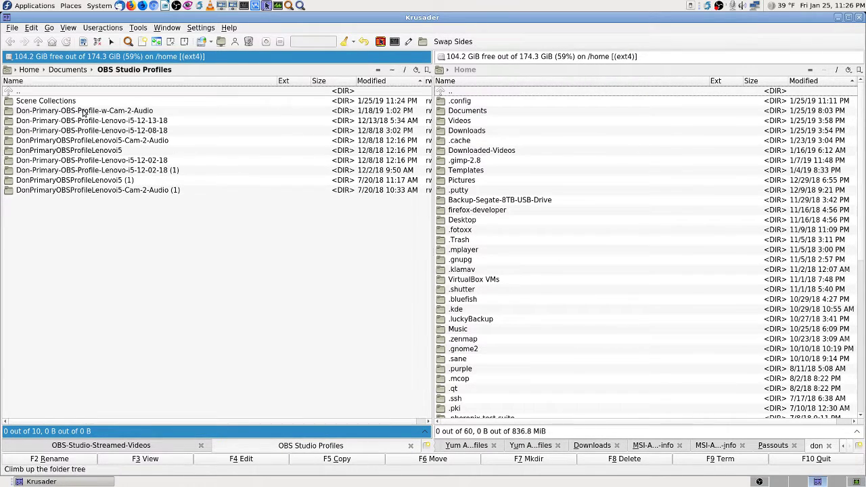
- Go through the profile folder list to its end, look inside Lenovoi5-Cam-2-Audio (1), and return to the list
key("Down")
key("Down")
key("Down")
key("Down")
key("Down")
key("Down")
key("Down")
key("Down")
key("Down")
key("Down")
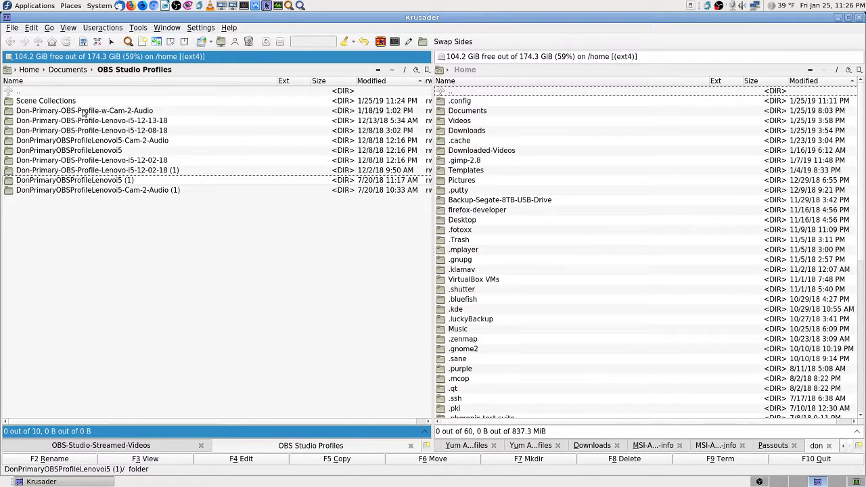
key("Return")
key("BackSpace")
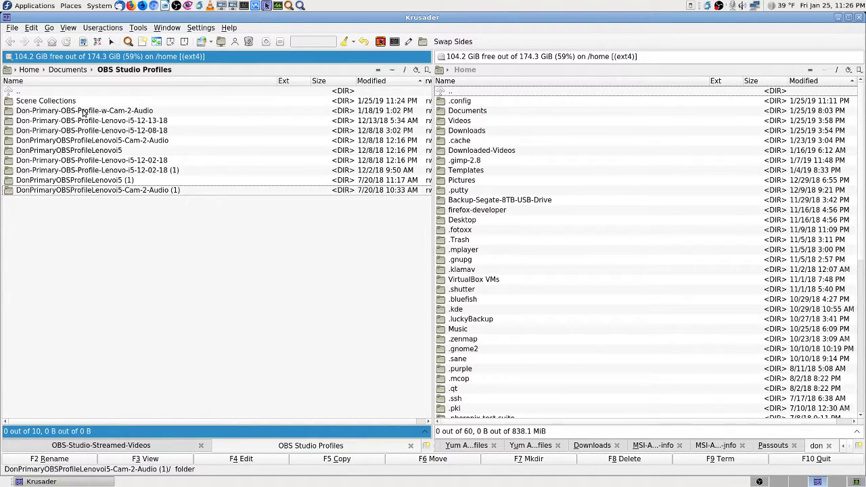
key("Up")
key("Down")
key("Up")
key("Up")
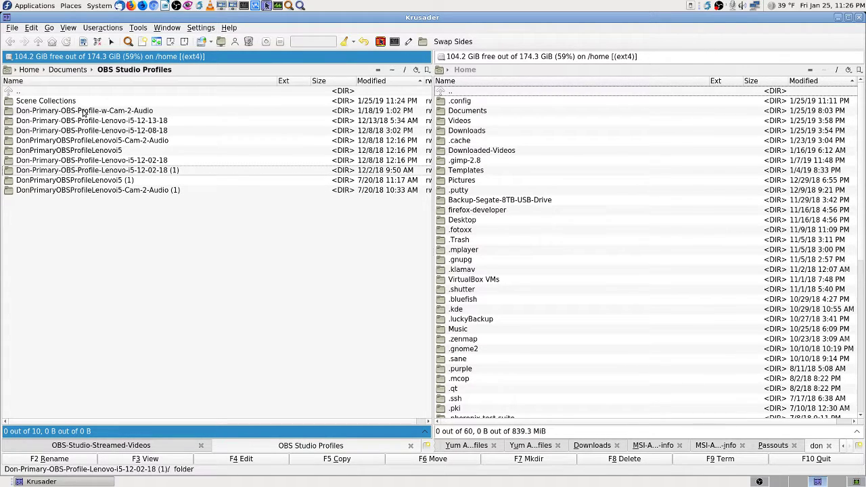
key("Up")
key("Up")
key("Up")
key("Up")
key("Up")
key("Up")
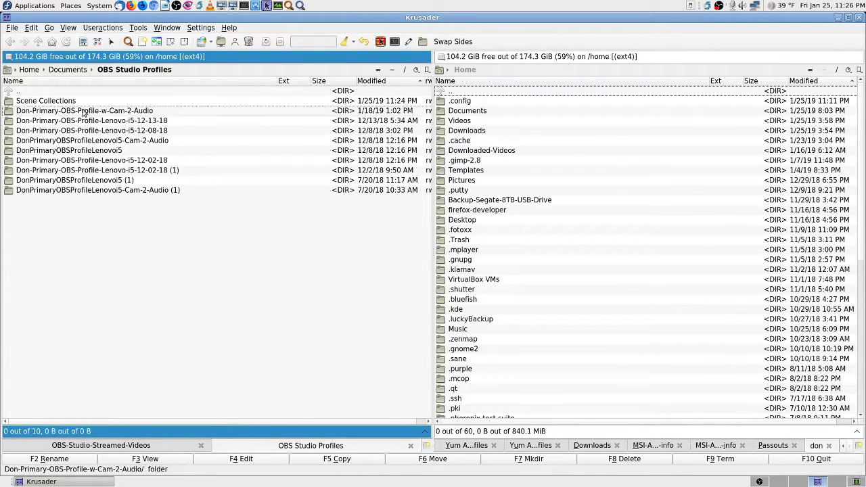
key("Up")
key("Up")
key("Down")
- Show the OBS Studio Profiles folder in the opposite pane as well, and return to the original pane with nothing selected
left_click(140, 181)
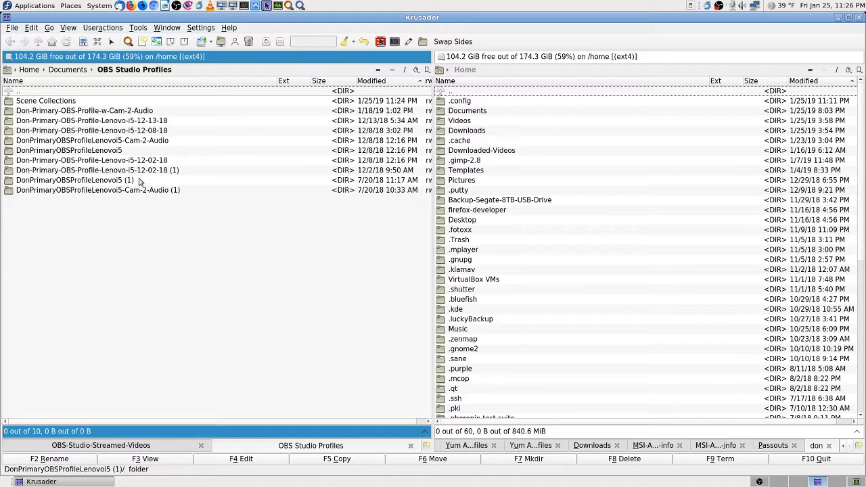
key("Down")
left_click(79, 193, "ctrl")
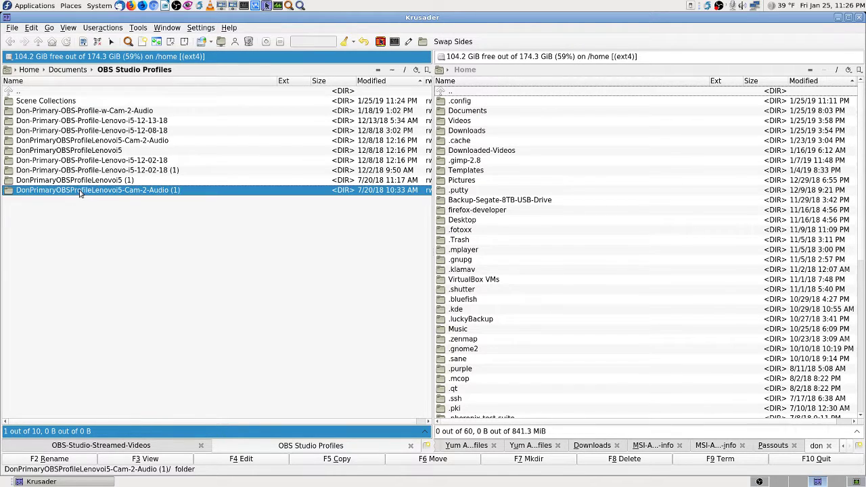
left_click(812, 71)
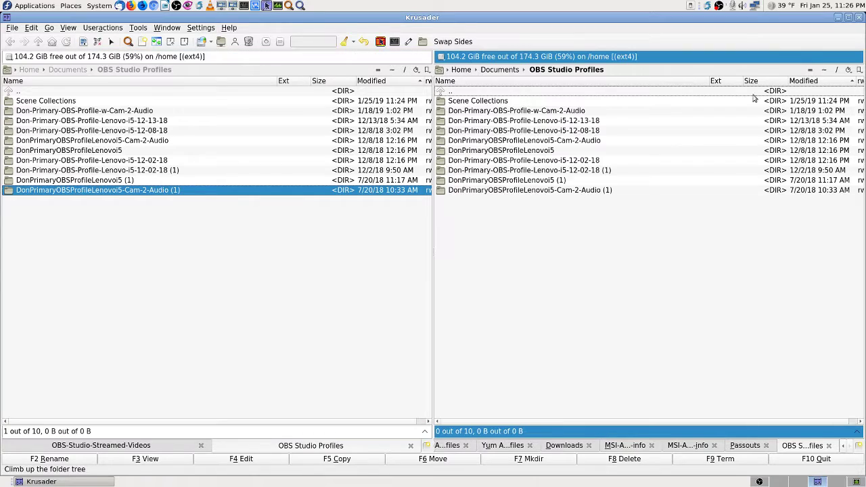
left_click(188, 101)
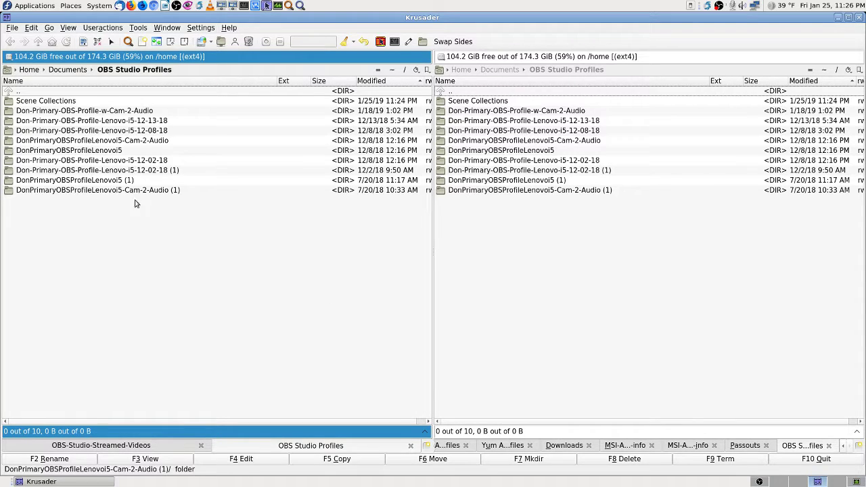
- Check the files in the Lenovoi5 subfolder of the w-Cam-2-Audio profile, and return to the profile list
mouse_move(17, 133)
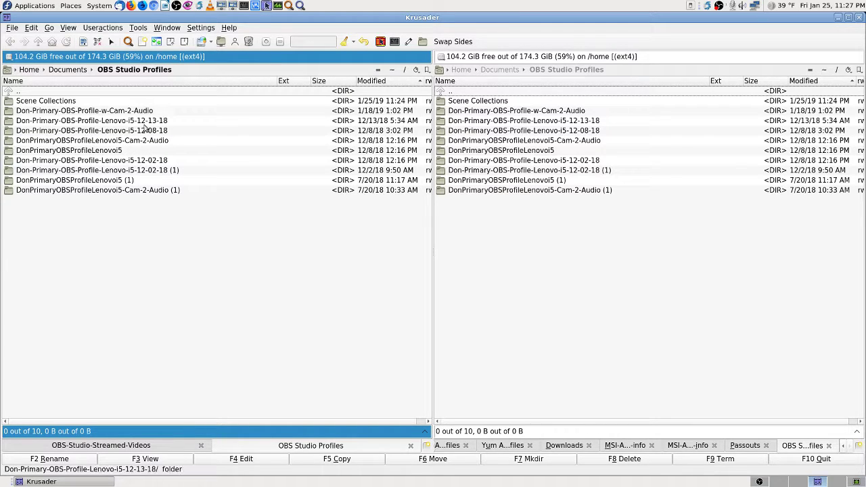
left_click(377, 113)
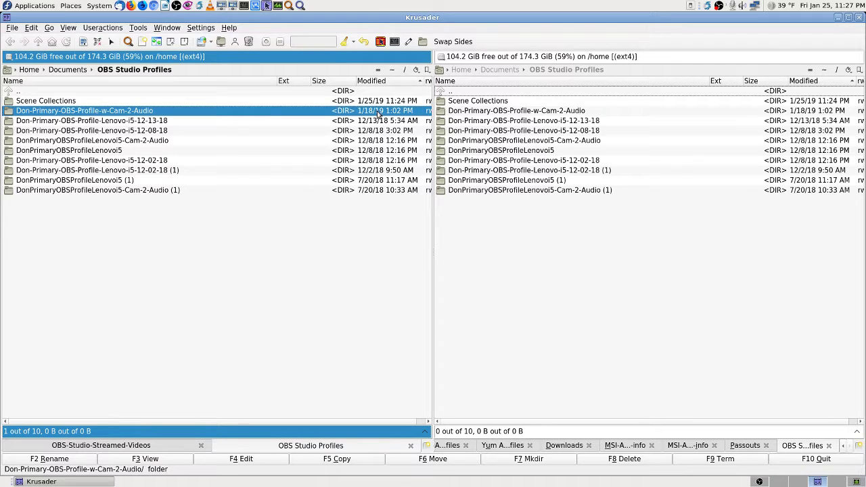
double_click(154, 113)
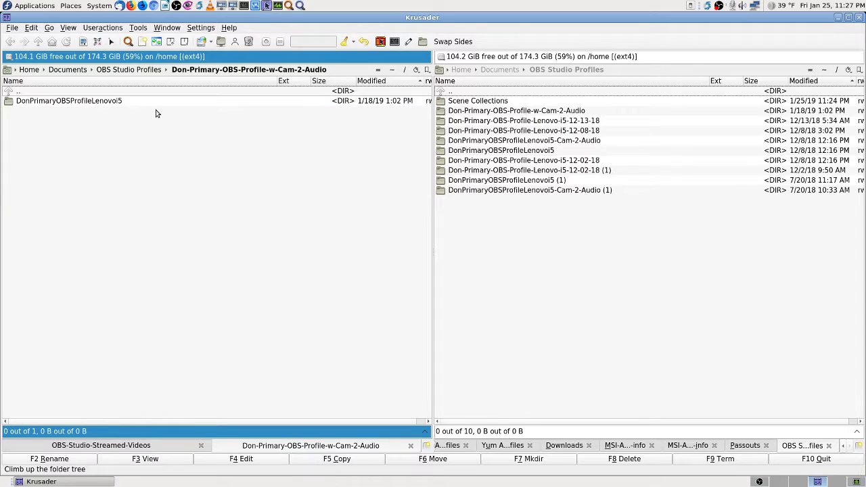
double_click(116, 101)
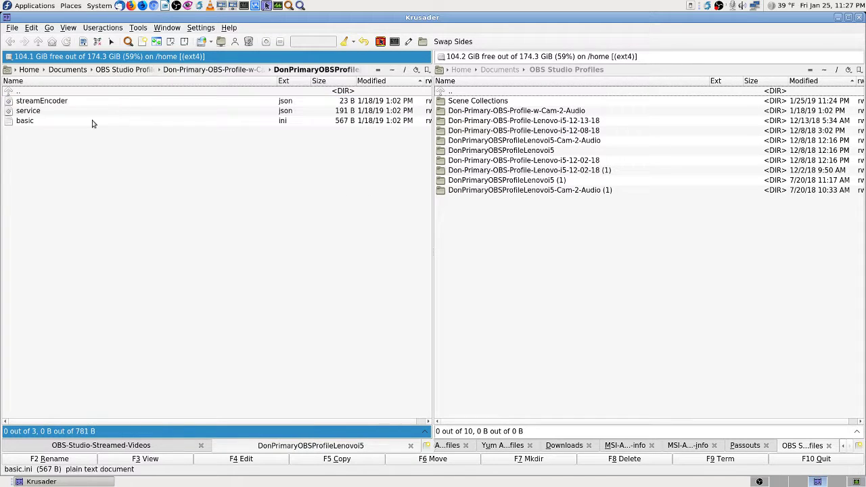
double_click(53, 93)
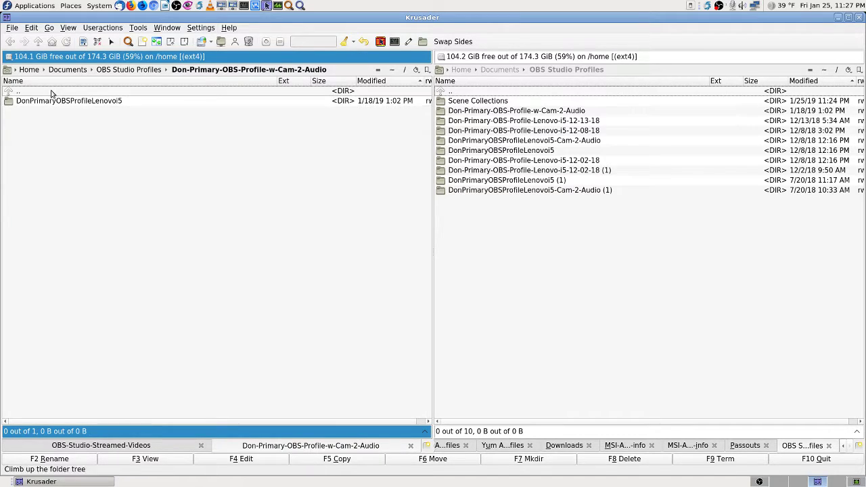
double_click(53, 93)
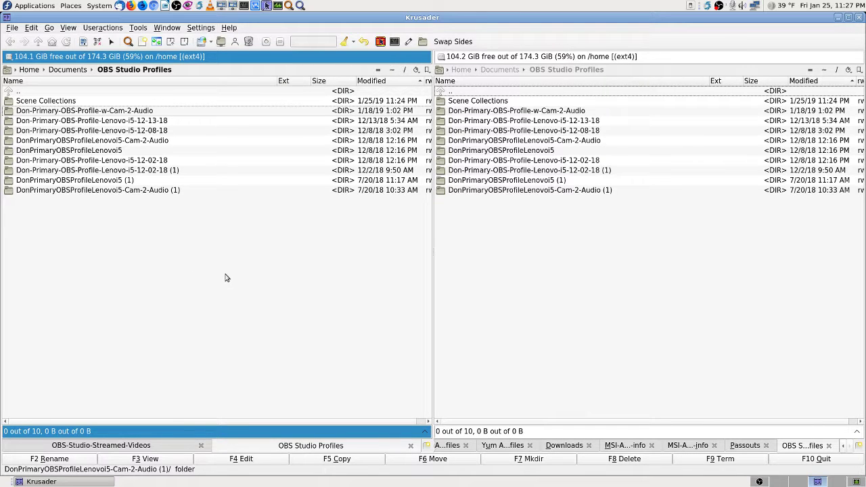
- Recheck the oldest profile folder, Lenovoi5-Cam-2-Audio (1), then go up to Documents and reopen OBS Studio Profiles
key("Down")
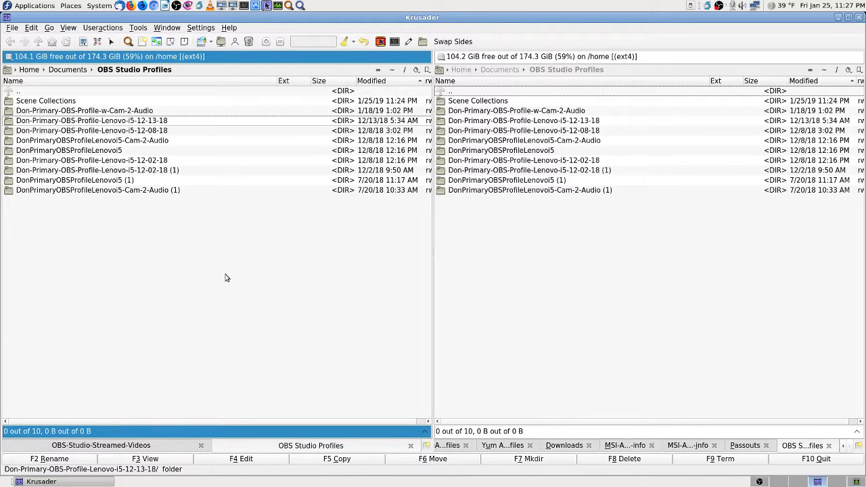
key("Down")
key("Down")
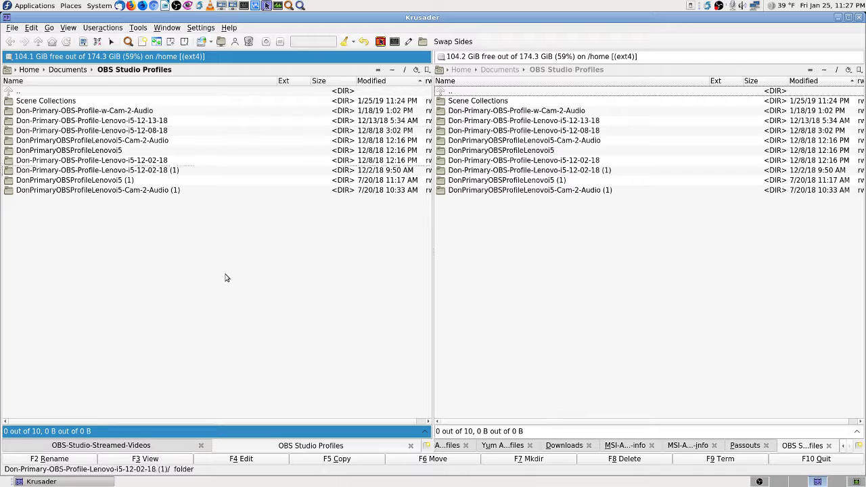
key("End")
key("Return")
key("BackSpace")
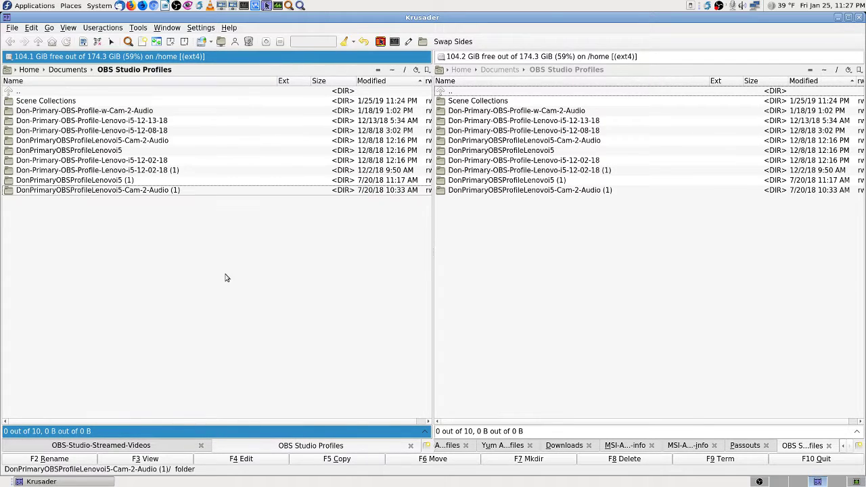
key("Up")
key("Up")
key("Home")
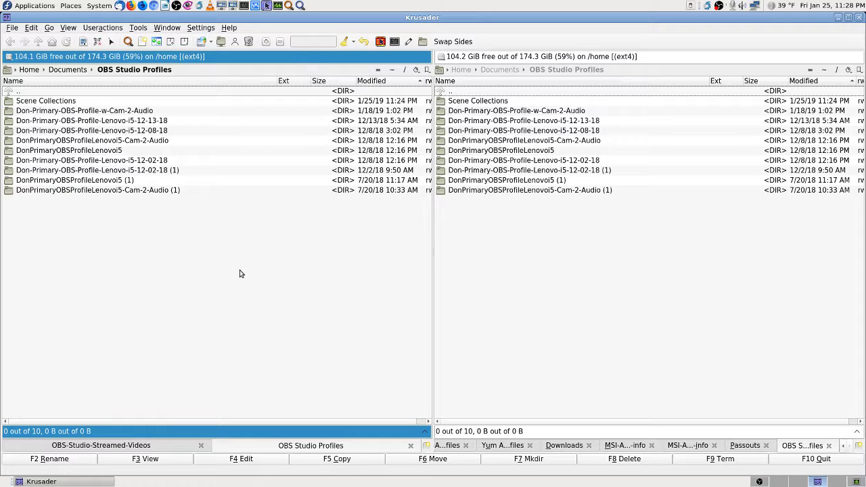
key("BackSpace")
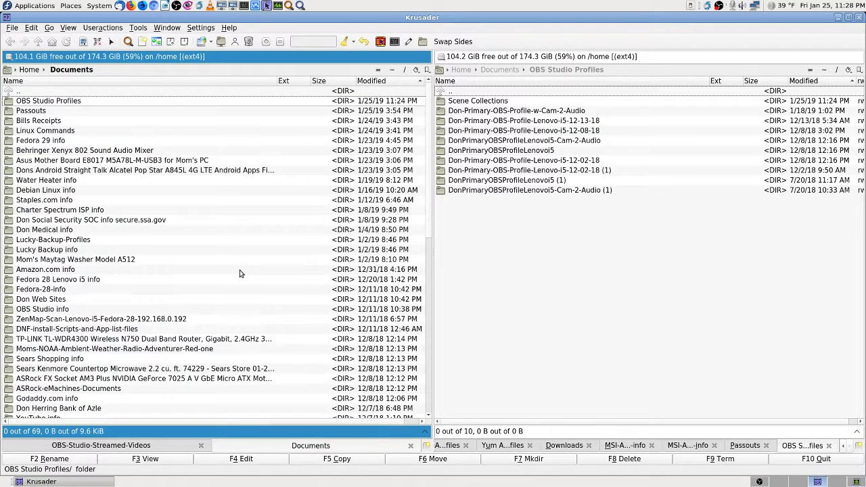
key("Return")
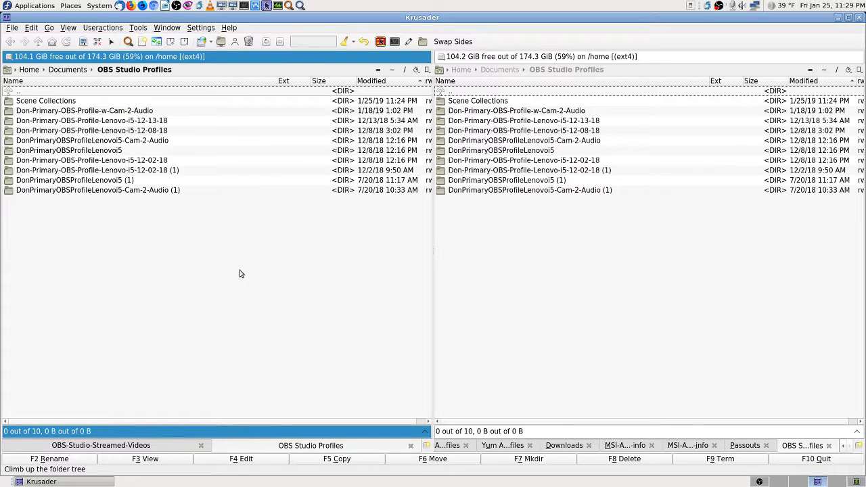
- Switch the active pane to the 4.5 TiB Seagate Expansion Drive
left_click(8, 57)
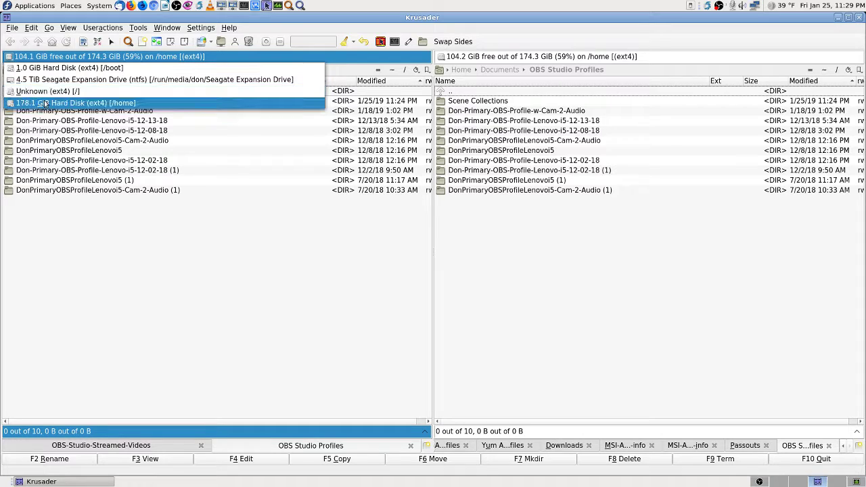
left_click(57, 81)
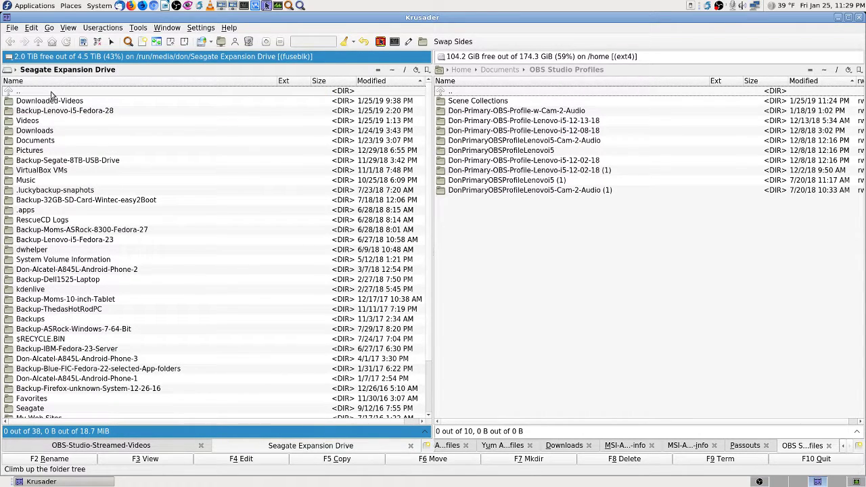
type("obs")
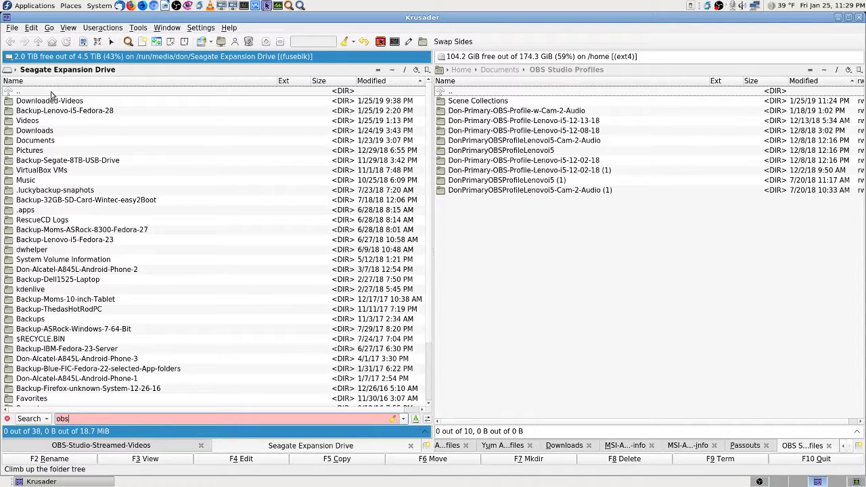
key("BackSpace")
key("BackSpace")
key("BackSpace")
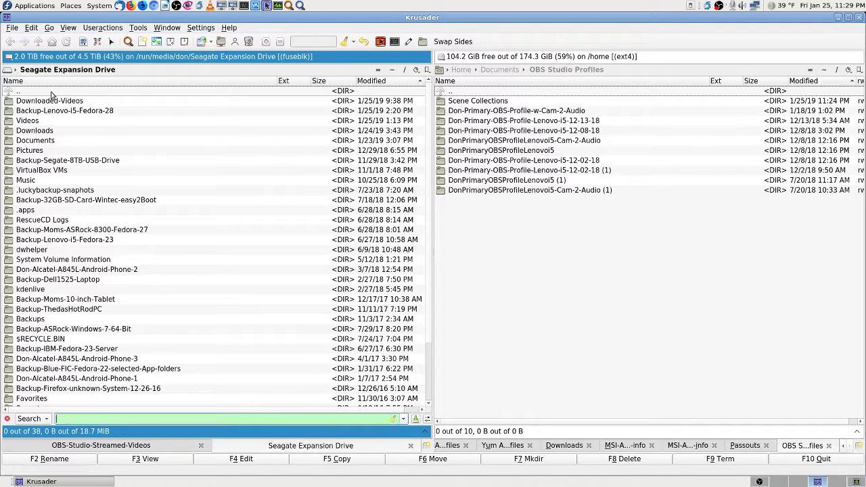
- Find and open the OBS Studio Profiles folder inside Documents on the Seagate Expansion Drive
type("doc")
key("Escape")
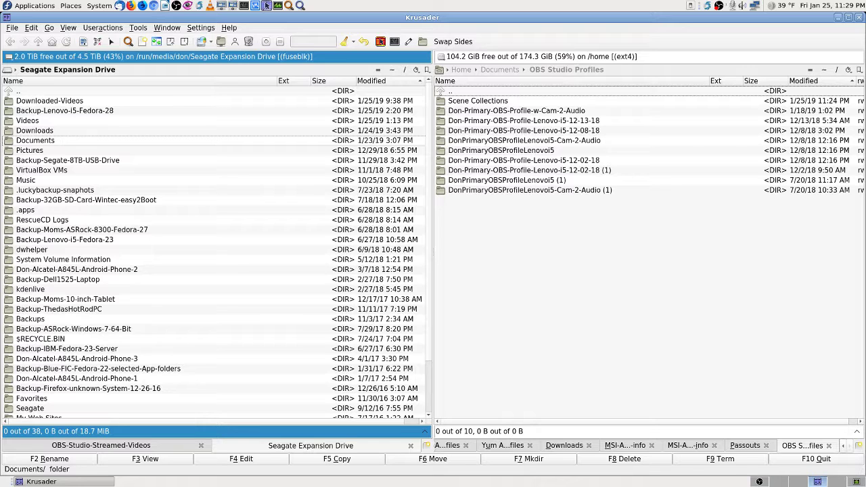
key("Return")
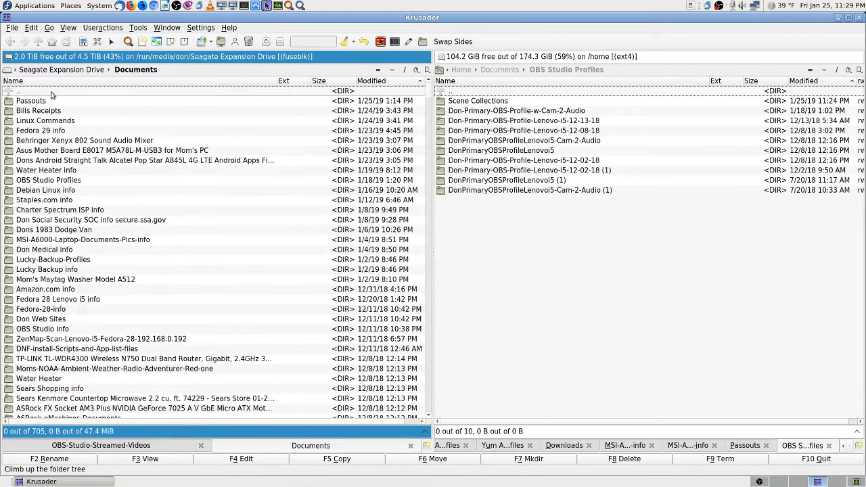
type("obs")
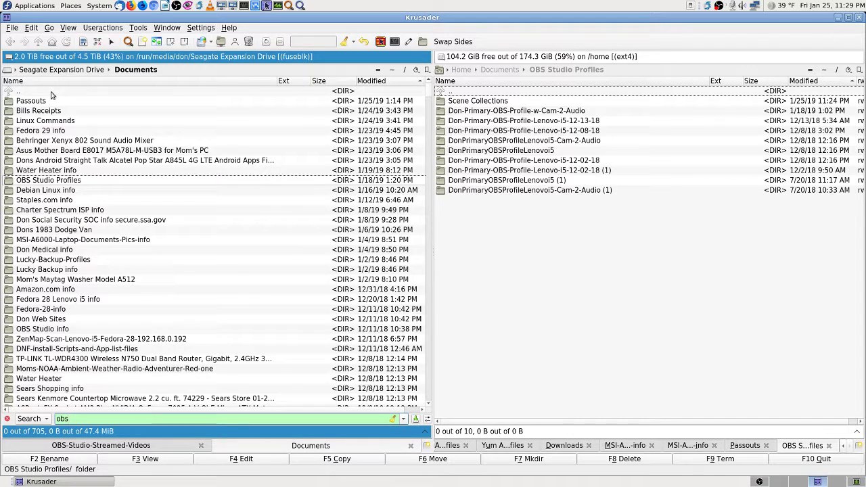
key("Return")
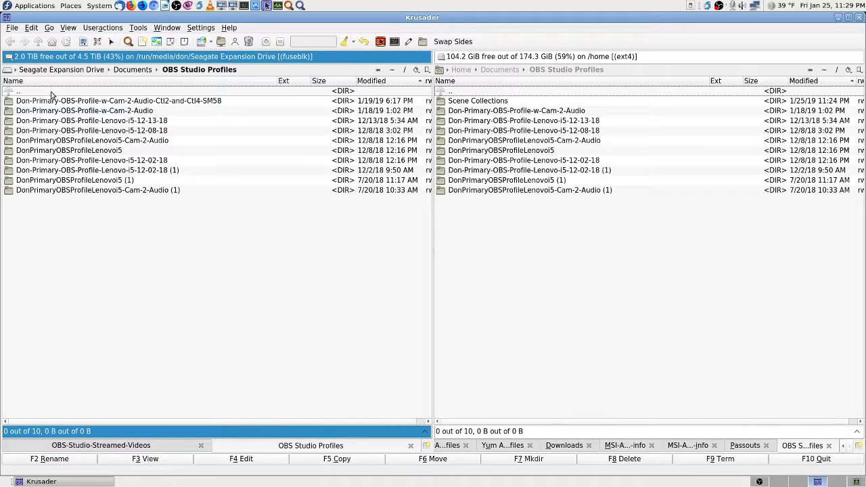
- Compare the drive's newest profile backup with the home list, and open its w-Cam-2-Audio-Ctl2-and-Ctl4-SM58 folder
key("Down")
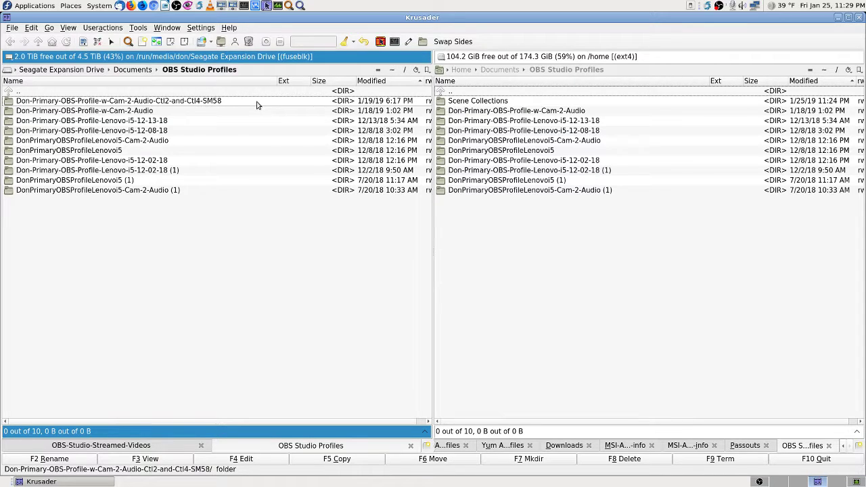
mouse_move(257, 104)
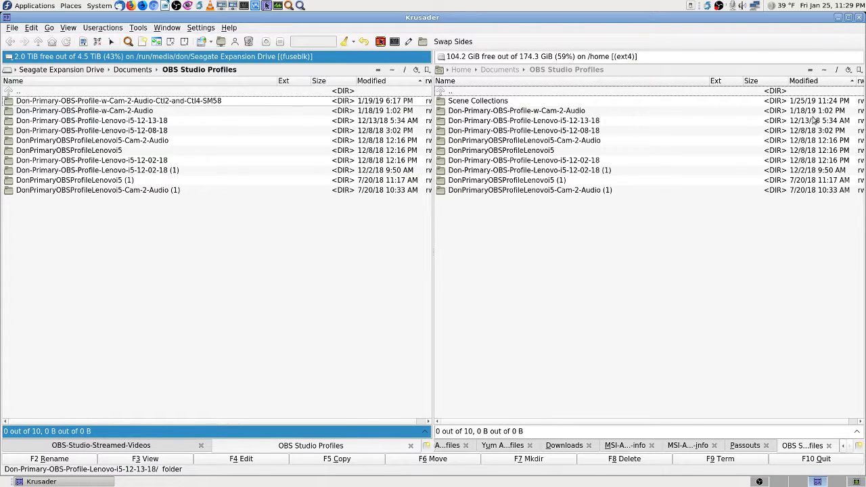
left_click(200, 102)
double_click(200, 102)
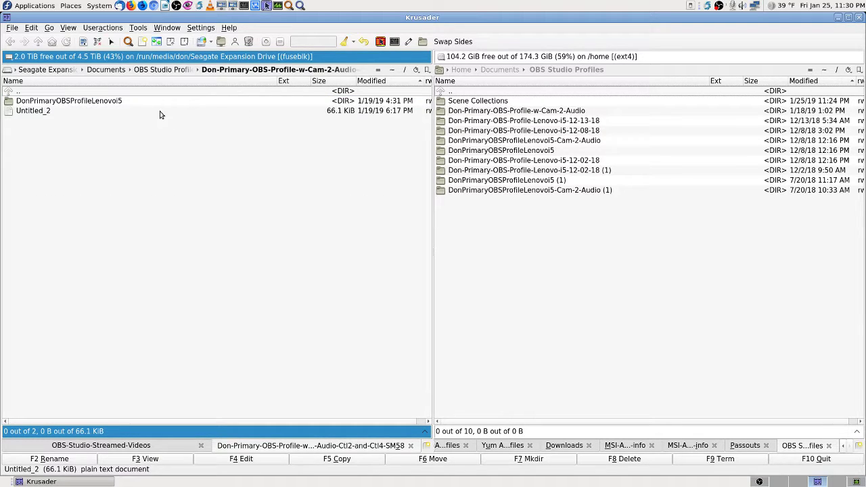
- Compare the drive's Untitled_2 backup with the home copies by opening the home Scene Collections folder and selecting Untitled_5b
left_click(39, 112)
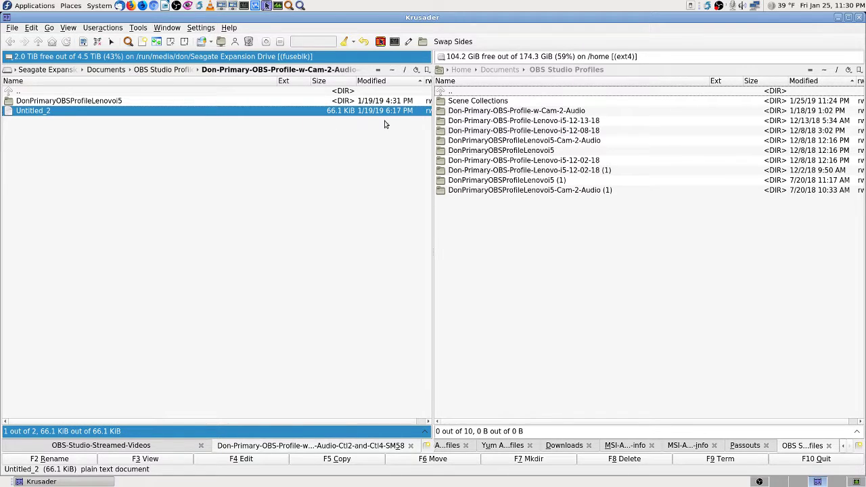
double_click(507, 102)
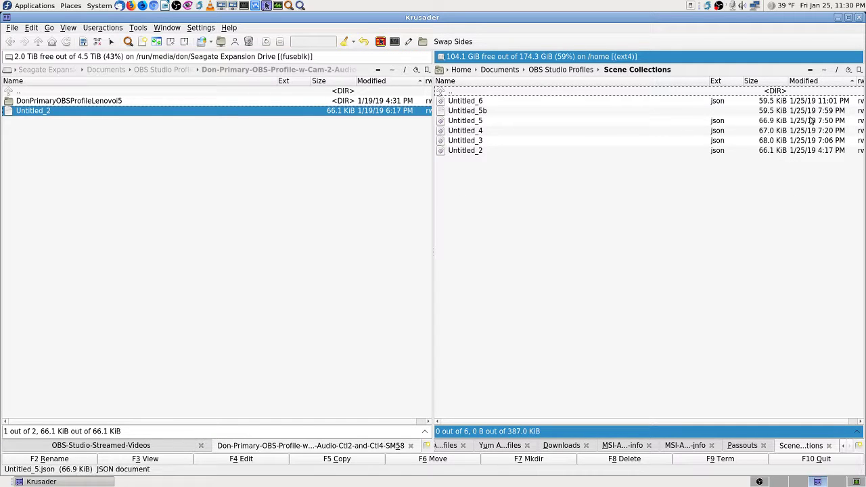
left_click(482, 112)
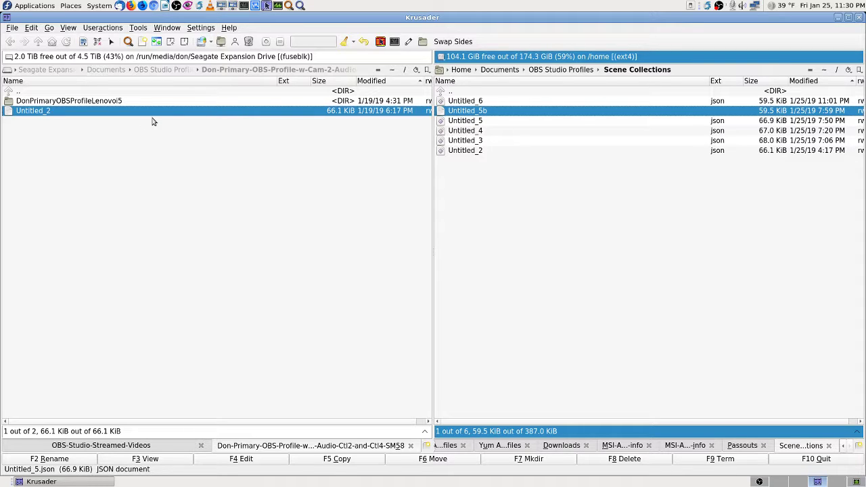
- Rename the drive's Untitled_2 file as Untitled_2-01-19-19
left_click(85, 113)
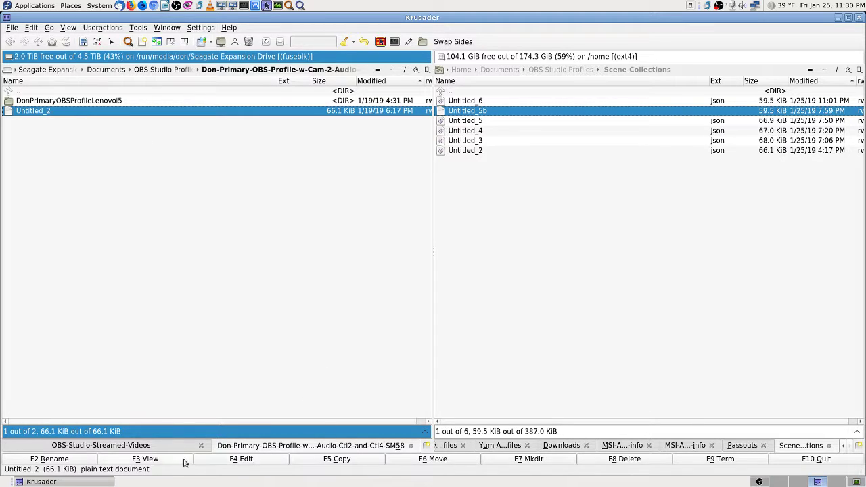
left_click(65, 462)
key("End")
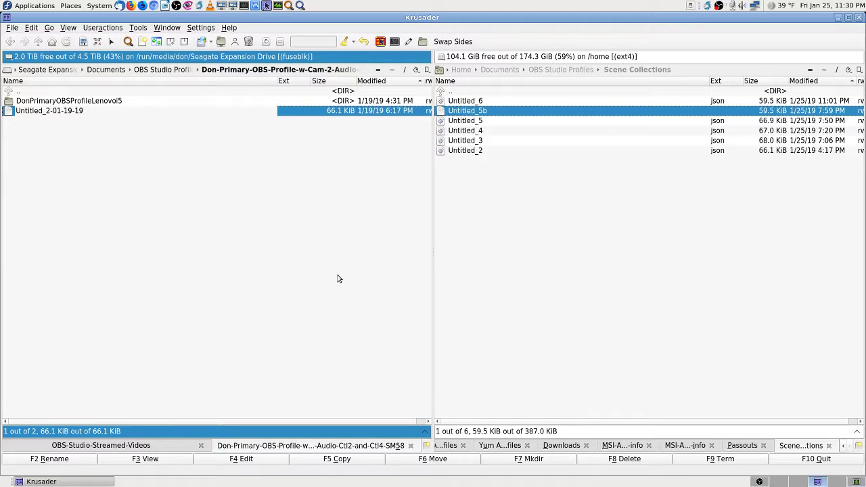
key("Return")
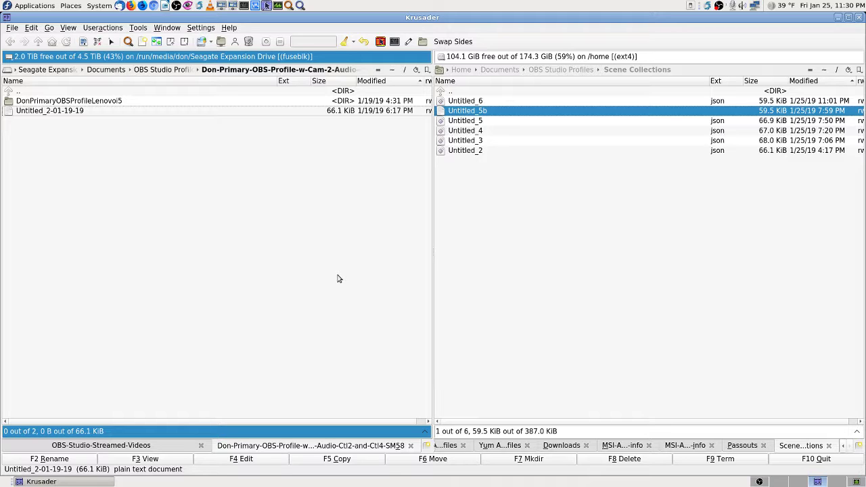
- Replace the first hyphen in the drive file's name with an underscore so it reads Untitled_2_01-19-19
left_click(92, 113)
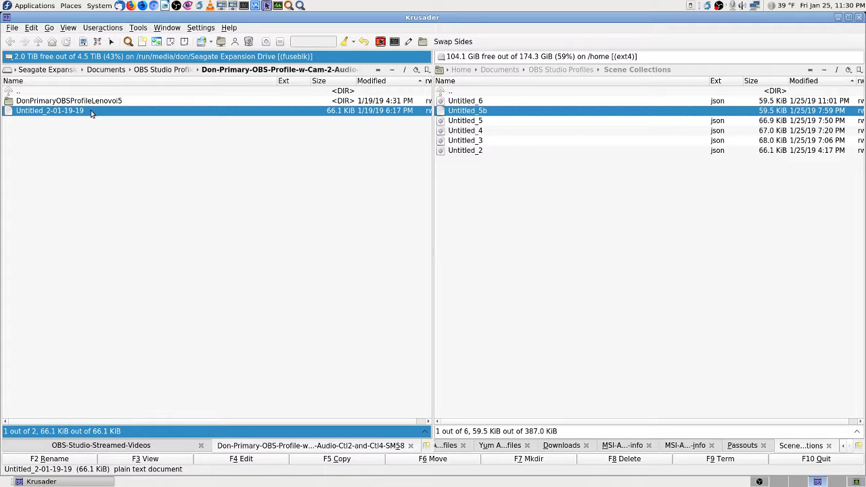
left_click(66, 459)
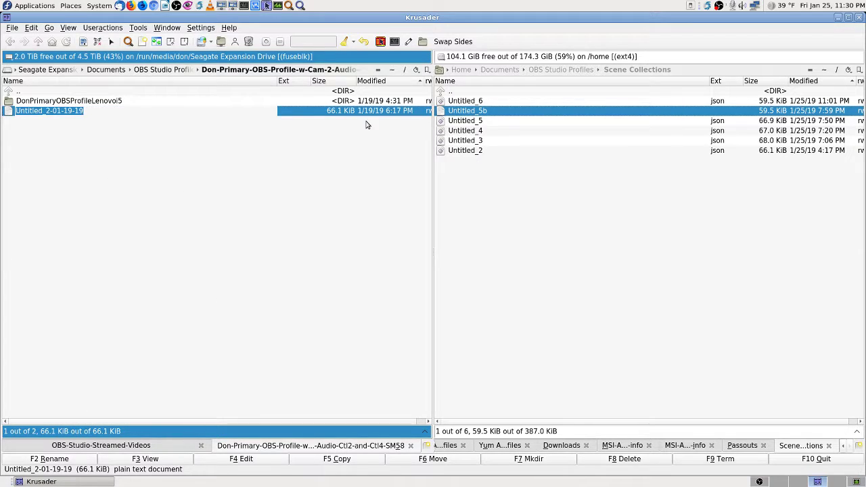
key("Home")
key("Right")
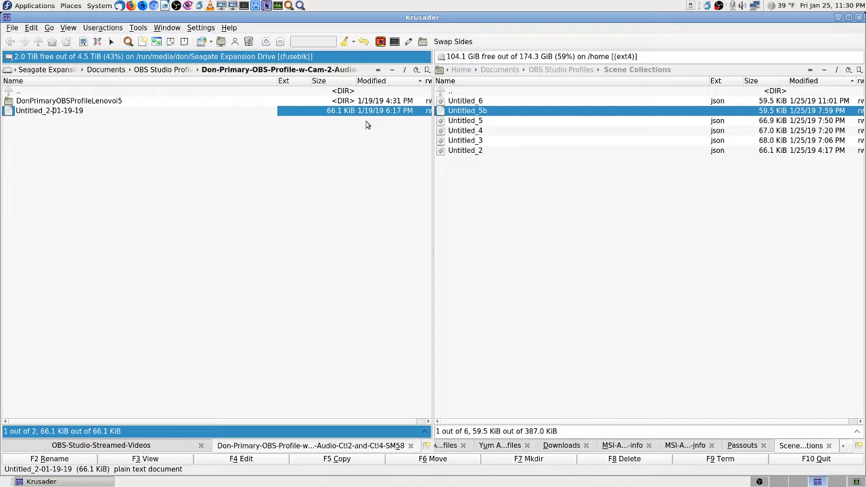
key("BackSpace")
type("_")
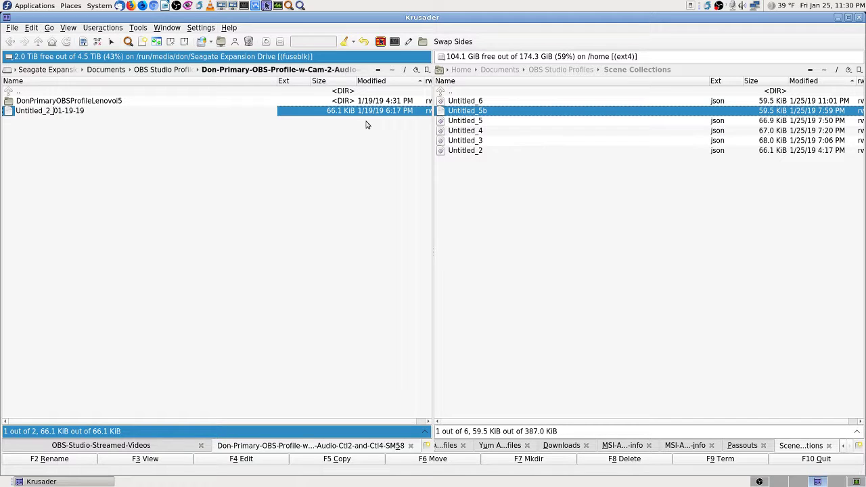
key("Return")
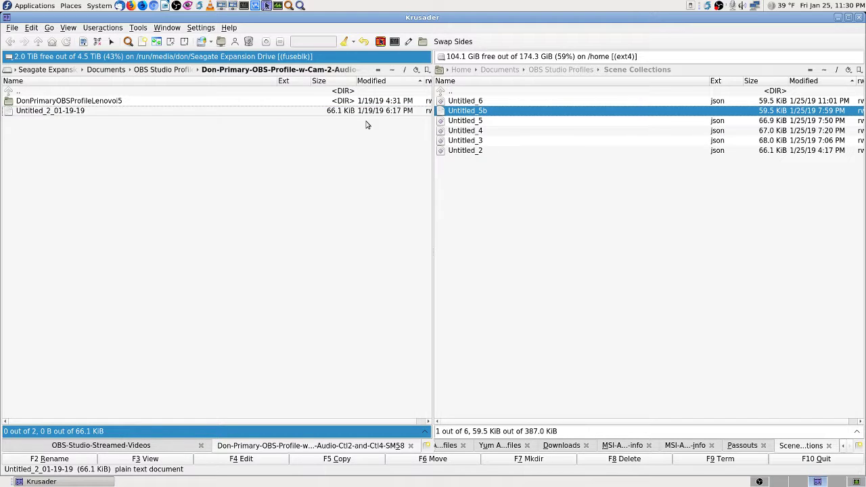
- Copy Untitled_2_01-19-19 from the drive into the home Scene Collections folder
left_click(135, 112)
left_click(336, 459)
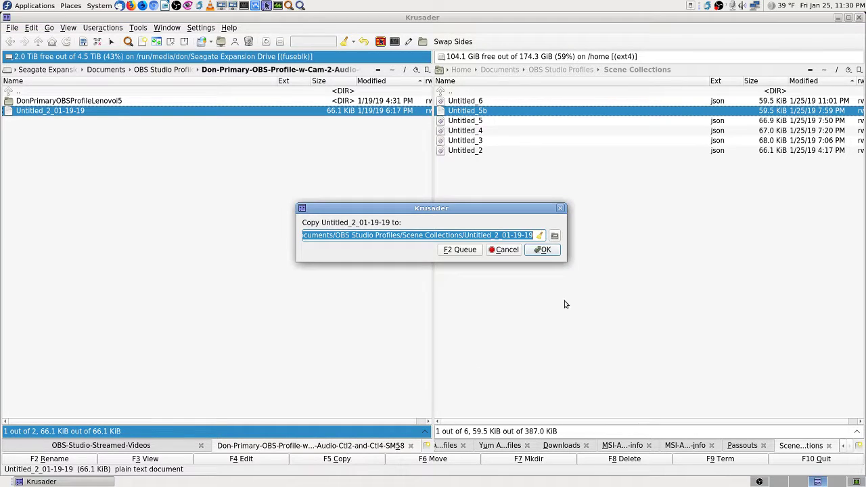
left_click(544, 248)
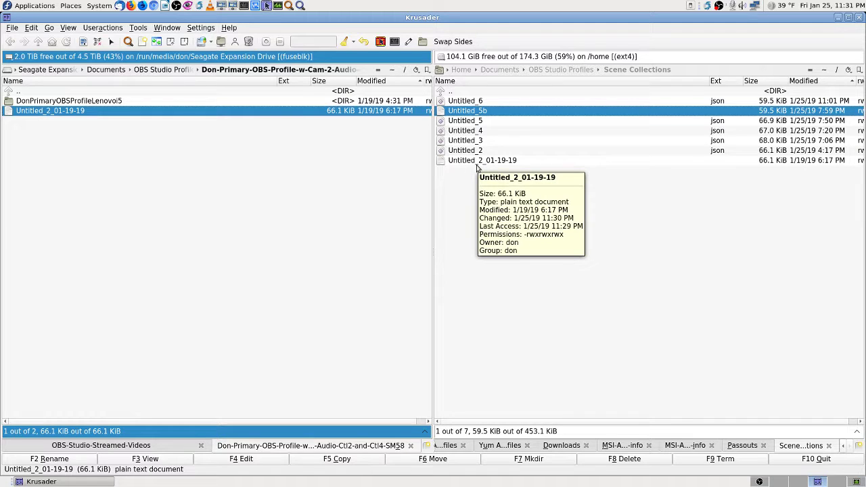
left_click(143, 92)
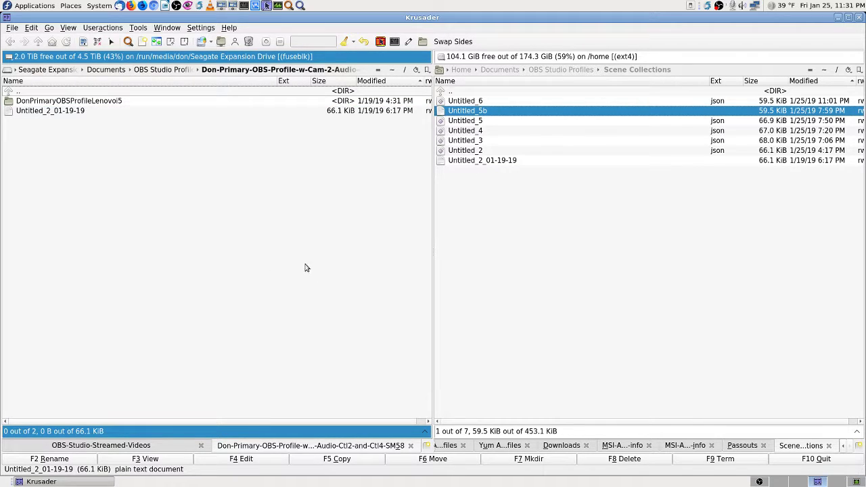
- Switch to OBS, check which files the scene collection import offers in Documents/OBS Studio Profiles/Scene Collections, cancel the import and return to Krusader
left_click(761, 482)
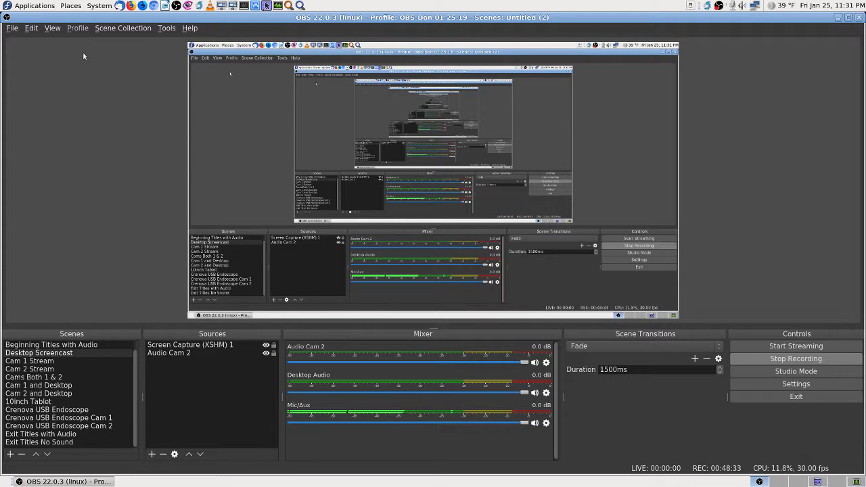
left_click(122, 28)
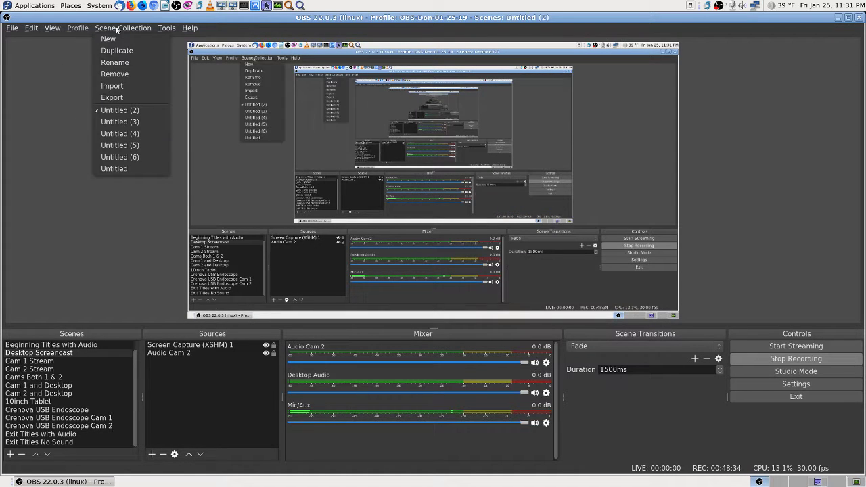
left_click(130, 87)
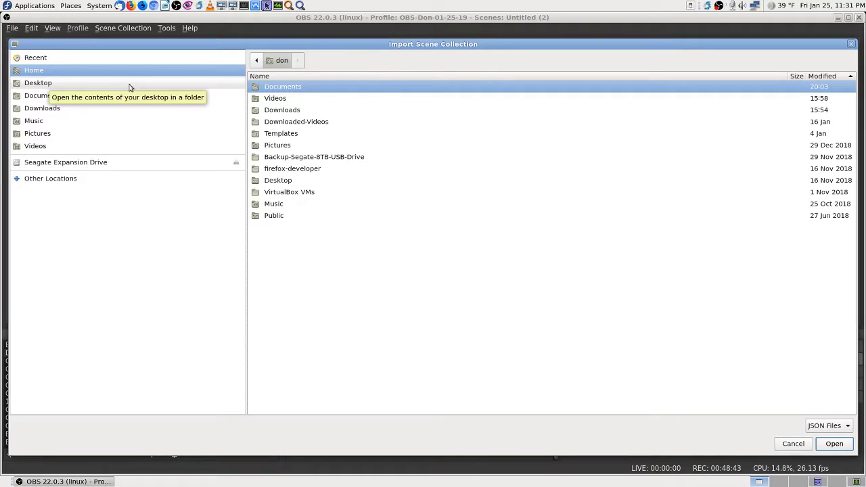
double_click(300, 89)
double_click(300, 88)
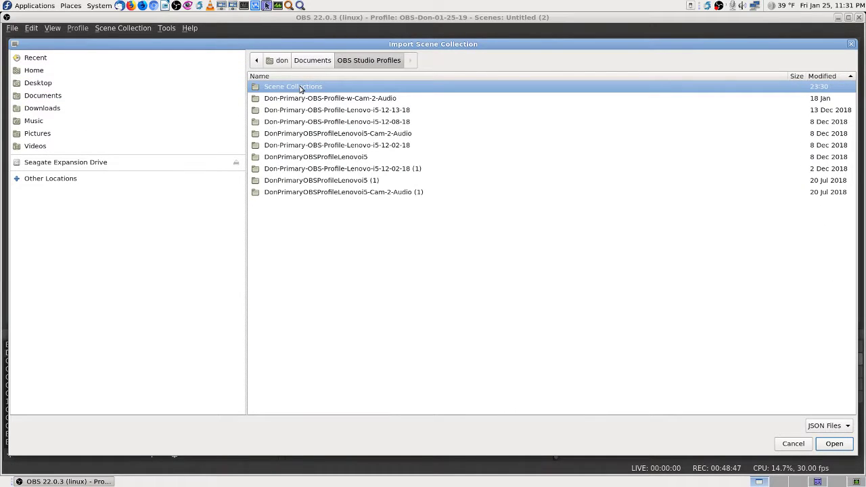
double_click(300, 88)
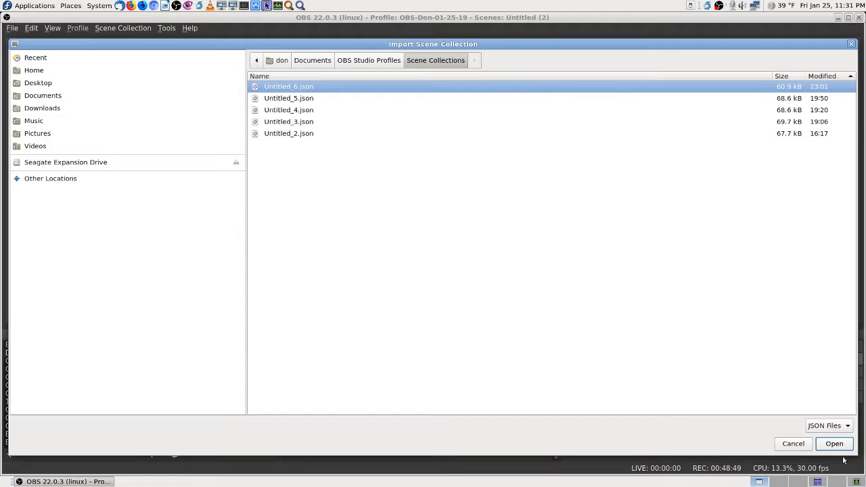
left_click(793, 443)
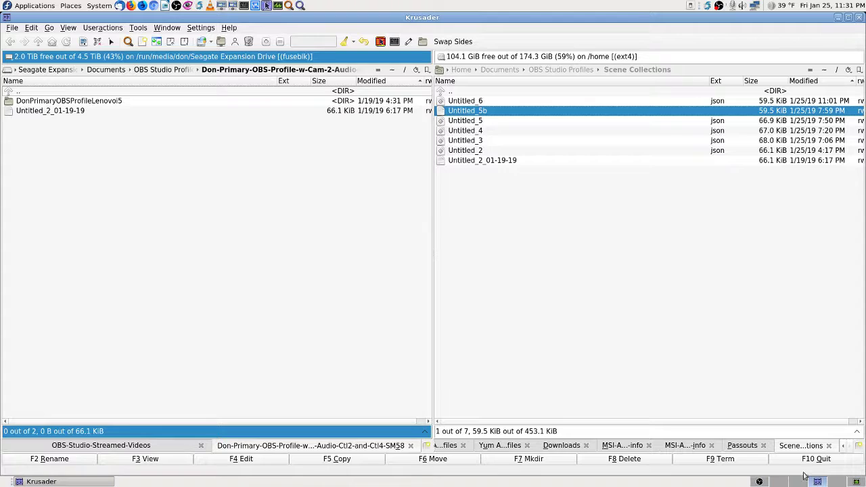
left_click(838, 481)
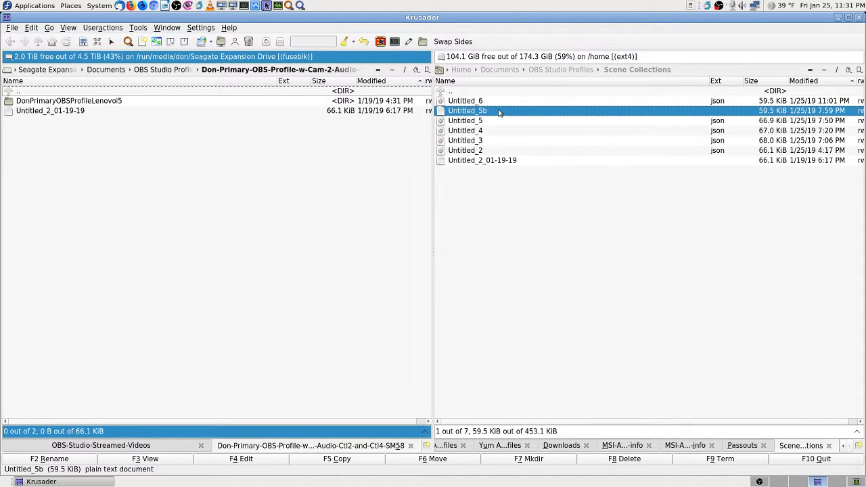
- Add the .json extension to the home copy, renaming it Untitled_2_01-19-19.json
mouse_move(500, 113)
left_click(515, 161)
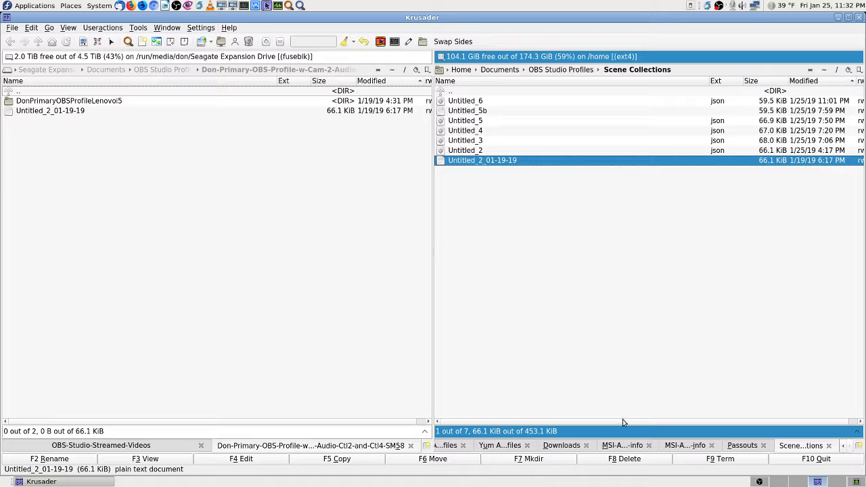
left_click(54, 459)
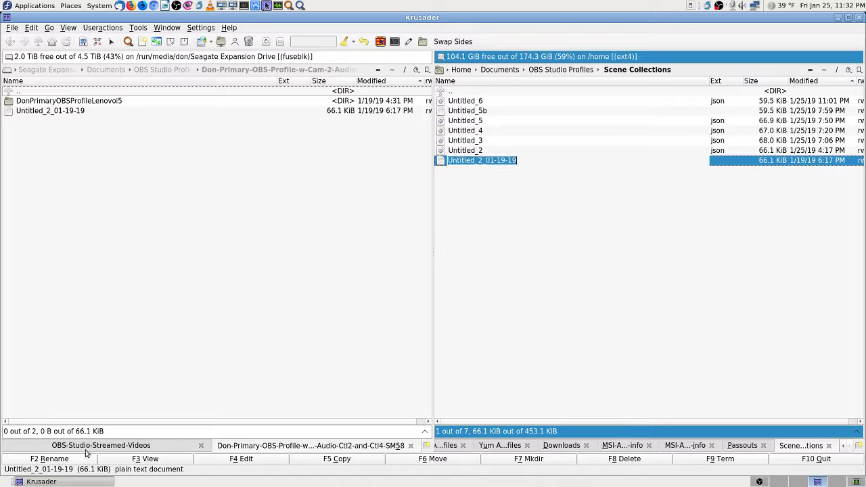
key("End")
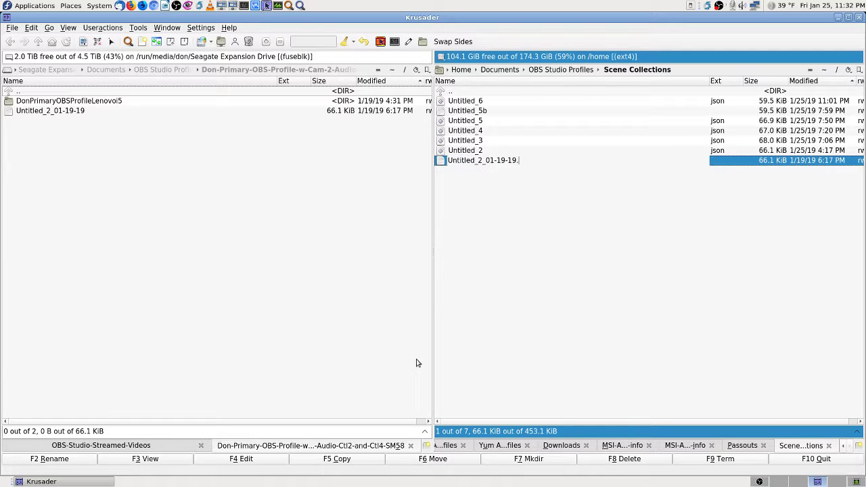
key("Return")
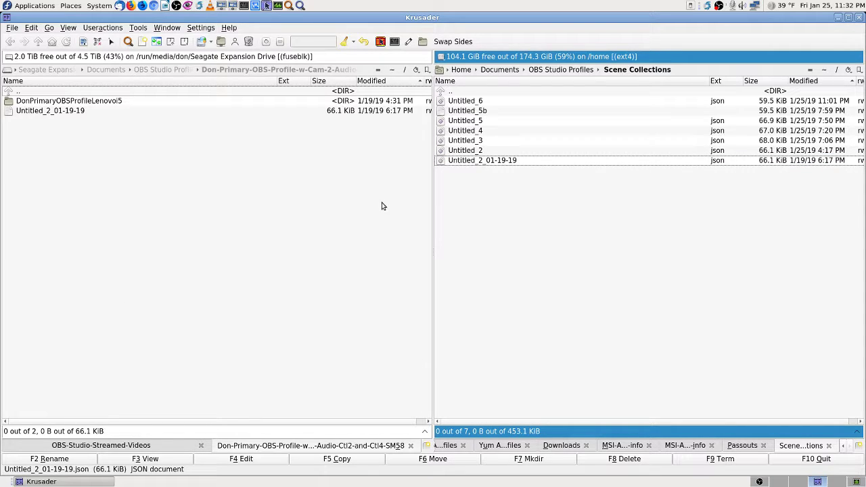
- Try to rename Untitled_5b in the home Scene Collections folder as Untitled_5b/json
left_click(508, 111)
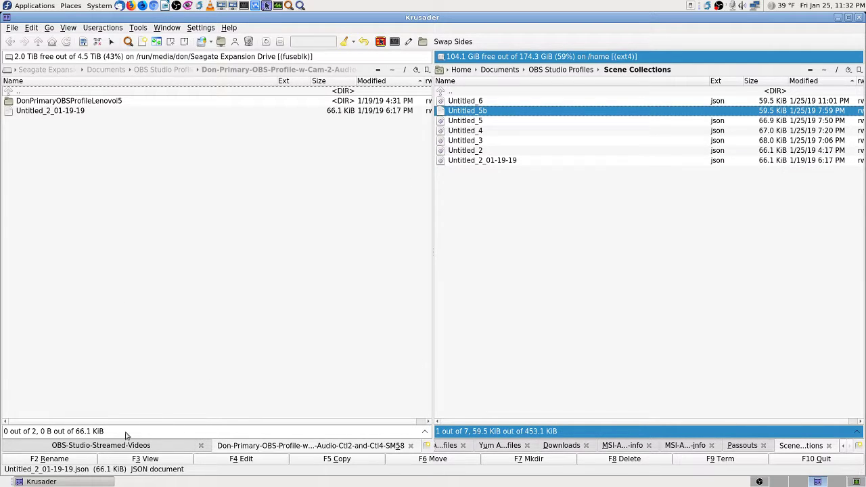
left_click(95, 458)
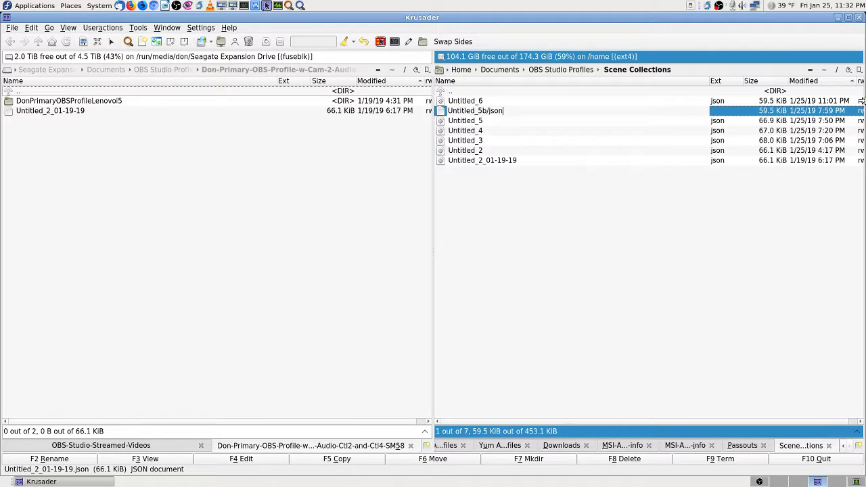
type("/json")
key("Return")
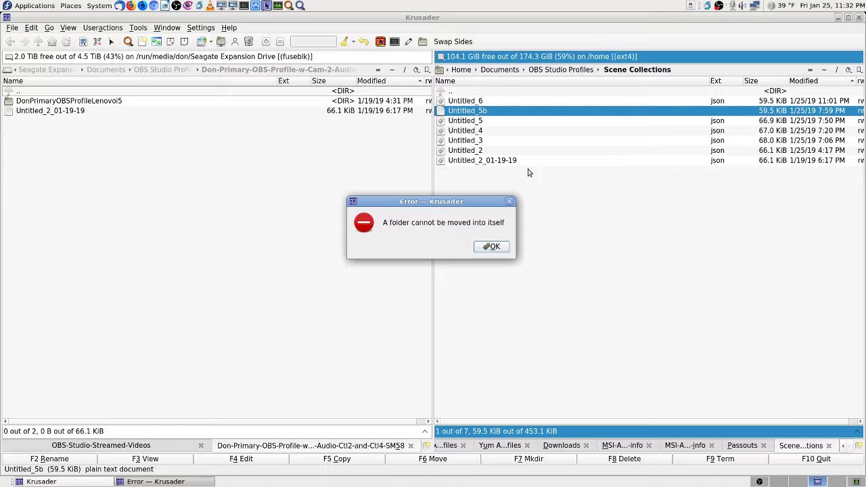
left_click(494, 247)
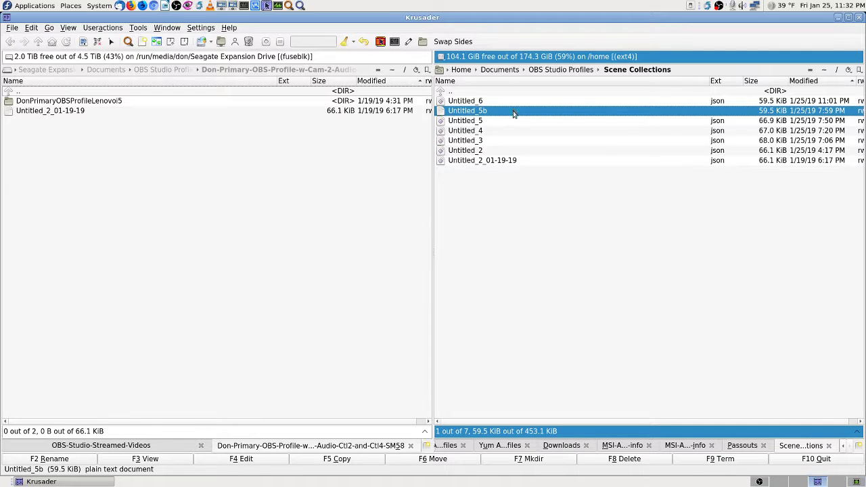
- Rename Untitled_5b in the home Scene Collections folder as Untitled_5b.json
key("F2")
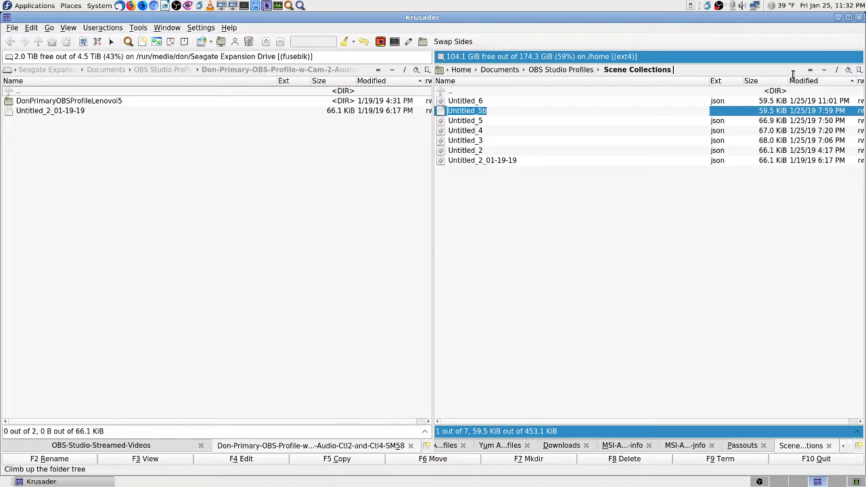
key("End")
key("Return")
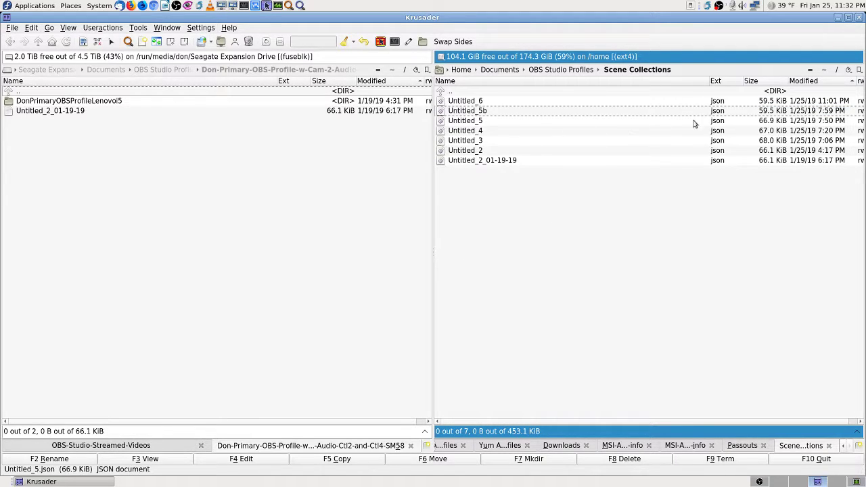
- Copy the base name Untitled_2_01-19-19 from the home JSON file's properties, close the properties and switch to OBS
right_click(512, 162)
left_click(567, 361)
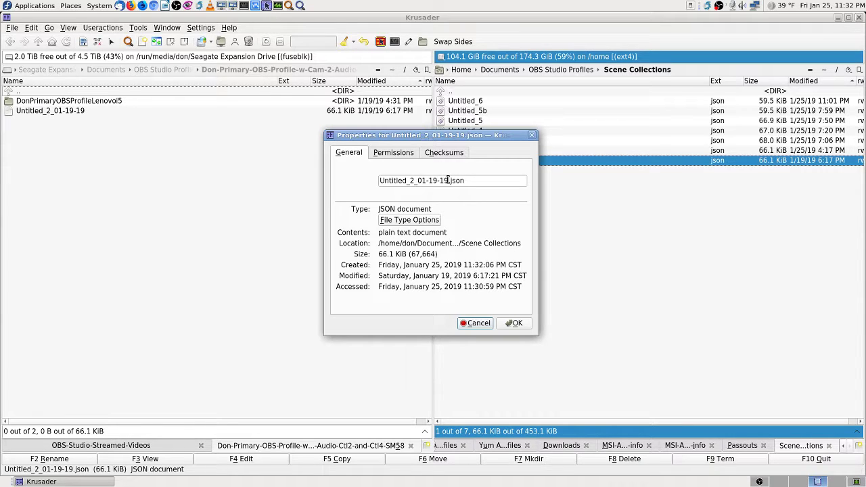
left_click_drag(449, 180, 342, 182)
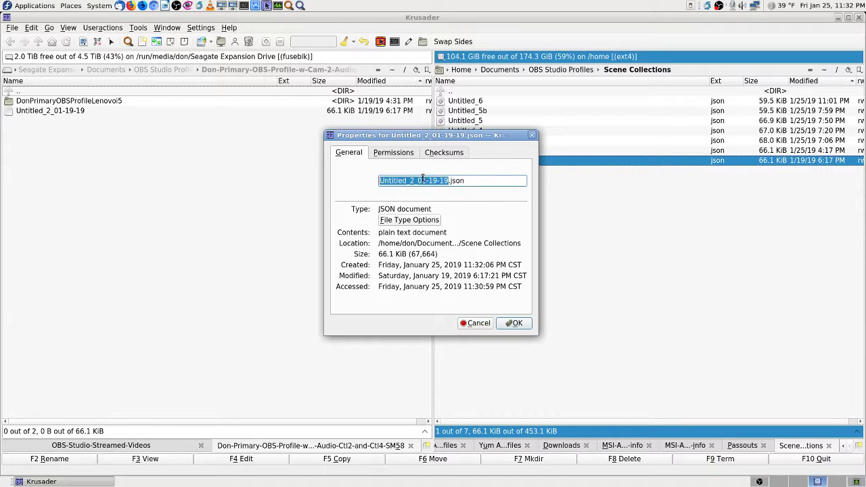
right_click(422, 178)
left_click(440, 209)
left_click(484, 323)
left_click(676, 369)
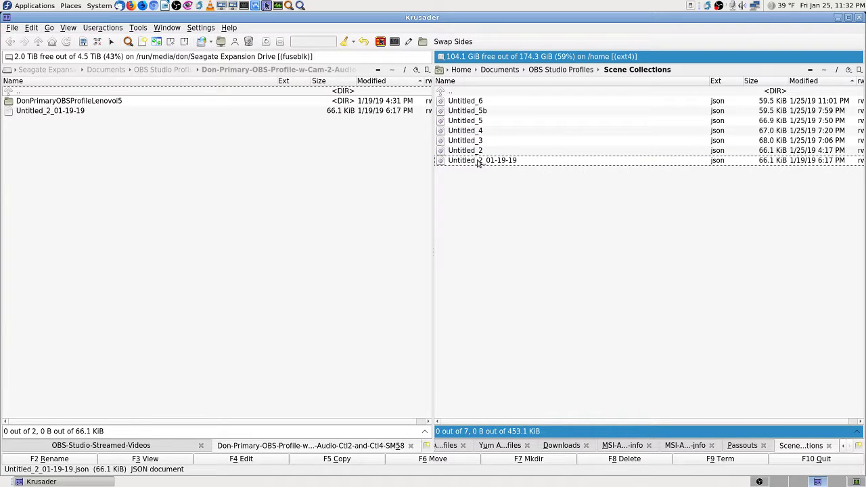
left_click(758, 480)
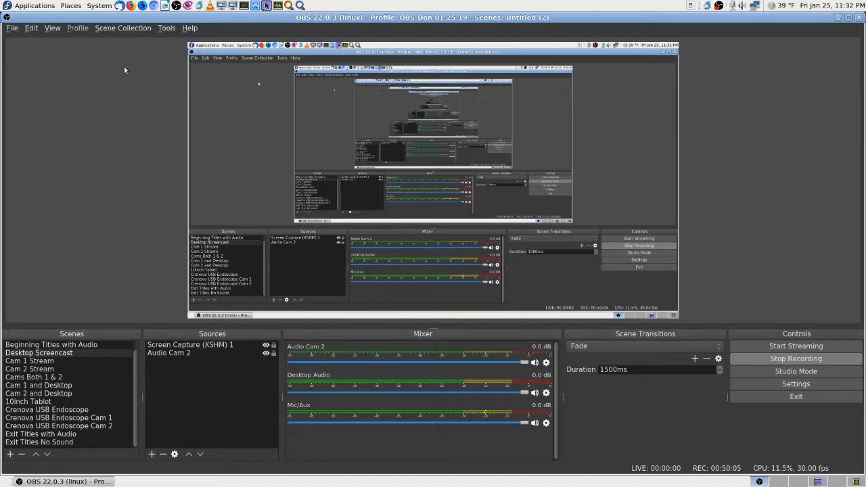
- Import Untitled_2_01-19-19.json from Documents/OBS Studio Profiles/Scene Collections as a scene collection and switch to the imported Untitled (2) (2)
left_click(78, 352)
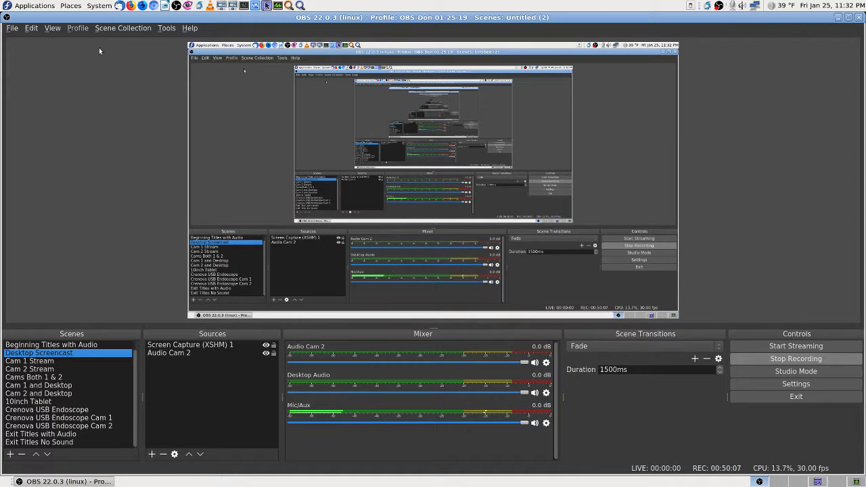
left_click(115, 30)
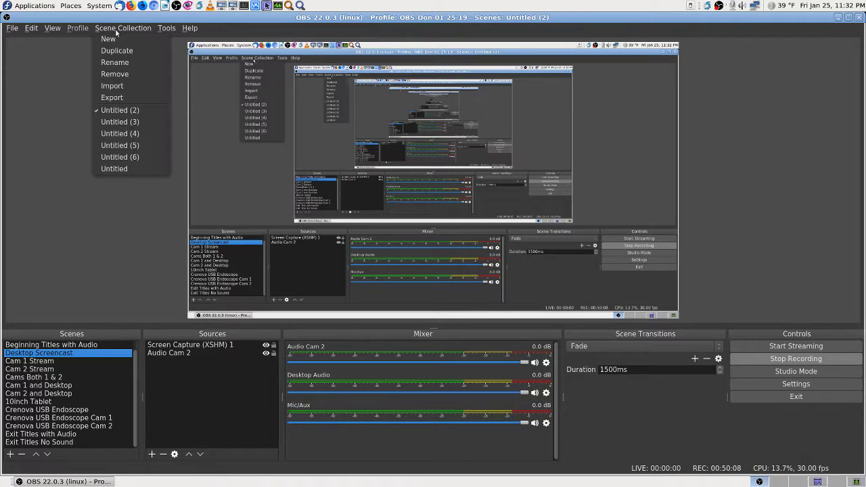
left_click(131, 84)
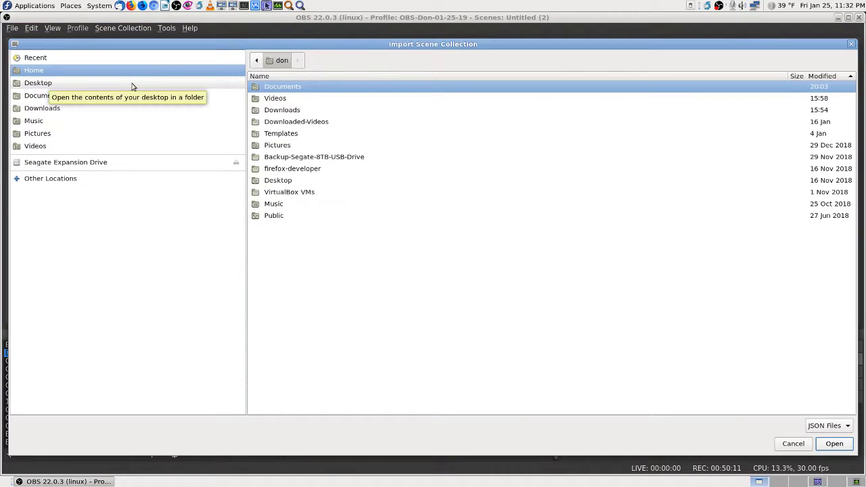
double_click(276, 88)
double_click(276, 88)
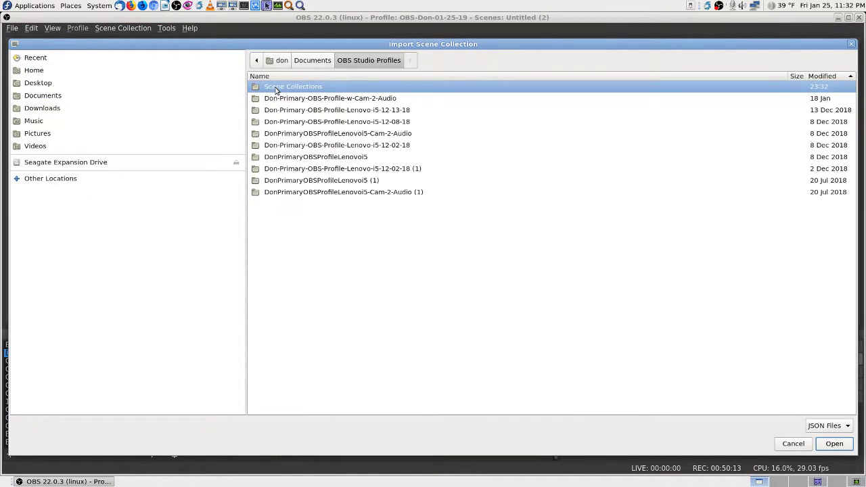
double_click(277, 88)
left_click(332, 157)
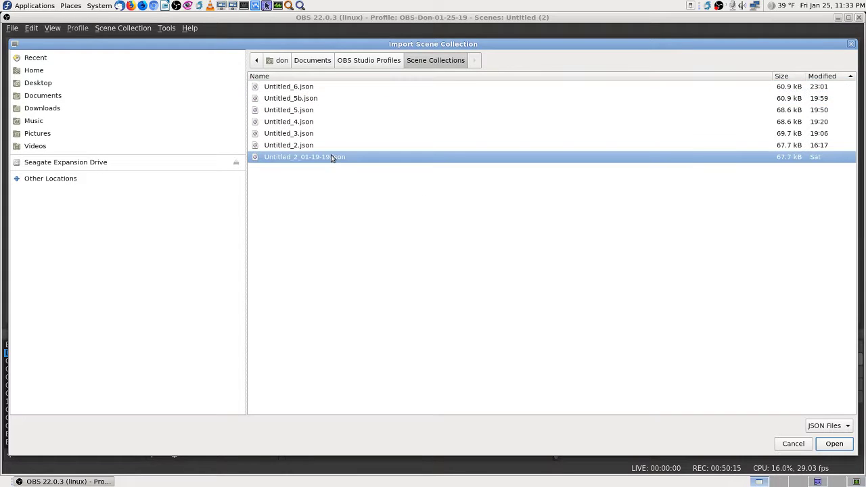
left_click(835, 444)
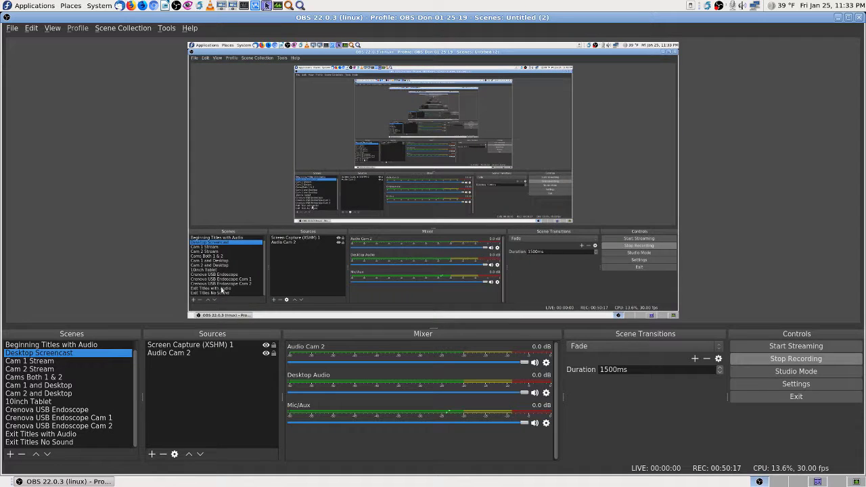
left_click(125, 28)
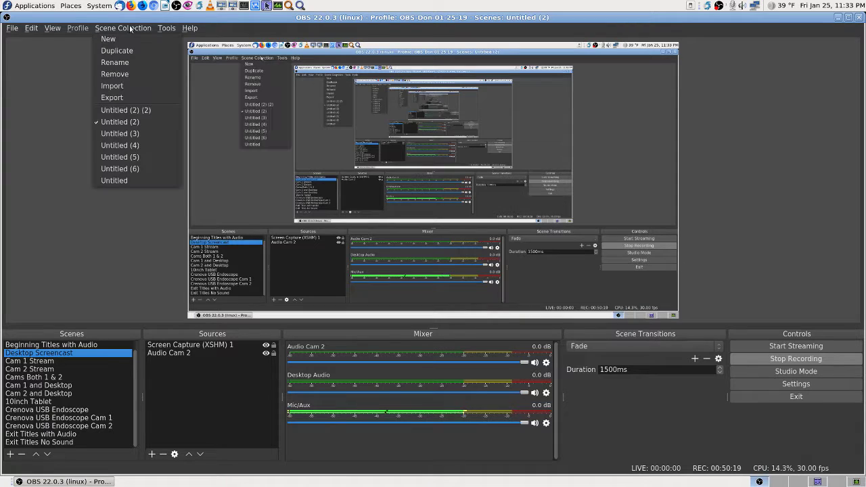
left_click(112, 109)
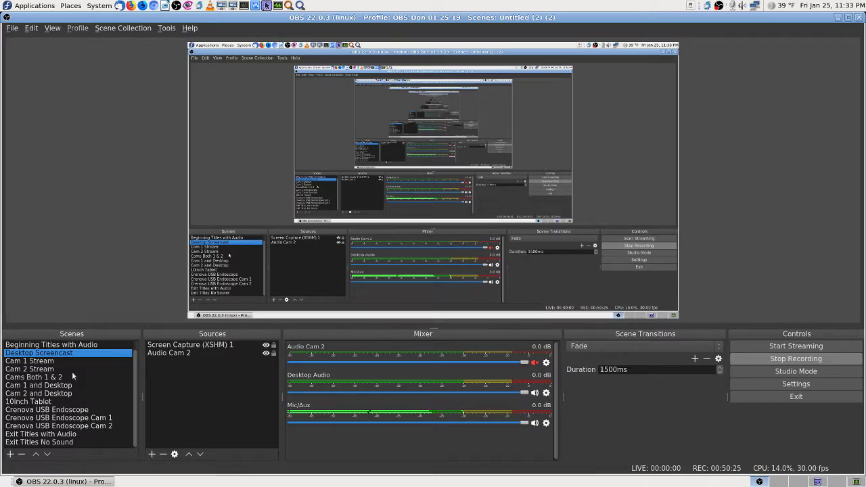
- Cycle through the imported collection's camera, desktop, endoscope and title scenes to check them, ending on Desktop Screencast
key("F2")
key("F1")
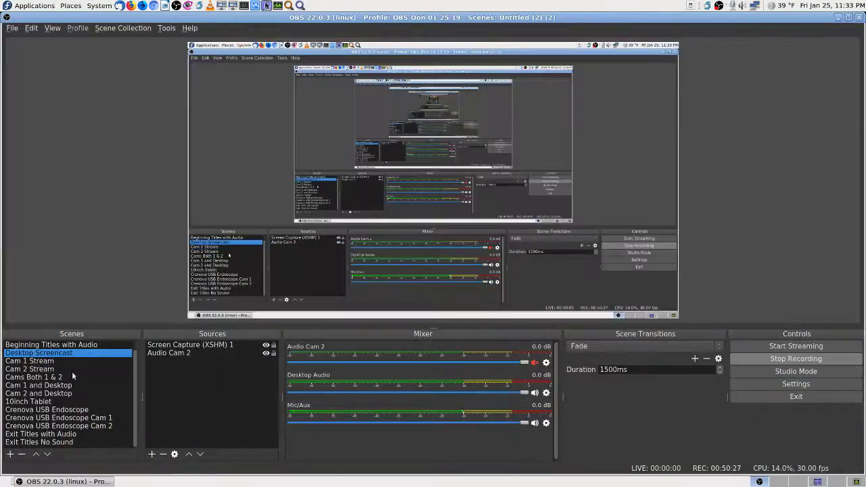
key("F2")
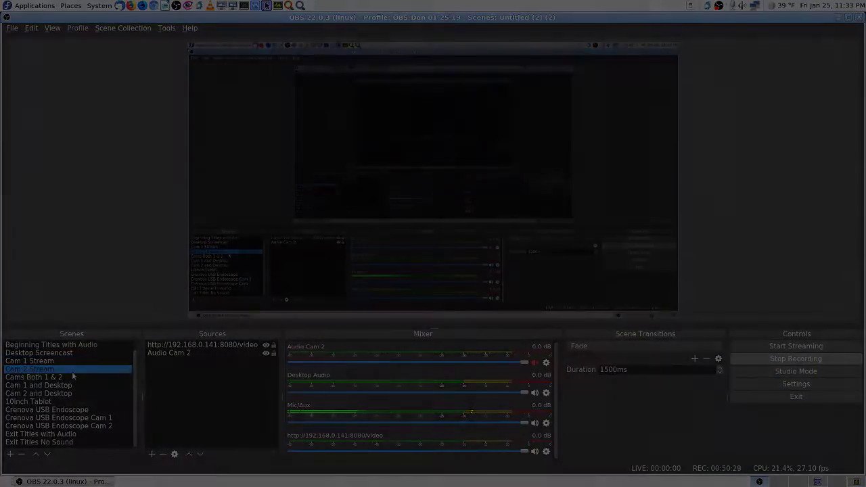
key("F3")
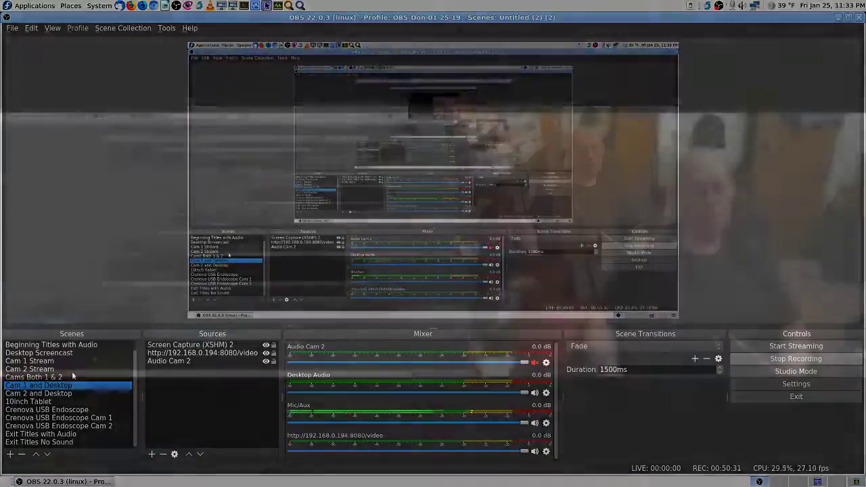
key("Down")
key("Down")
key("Down")
key("Down")
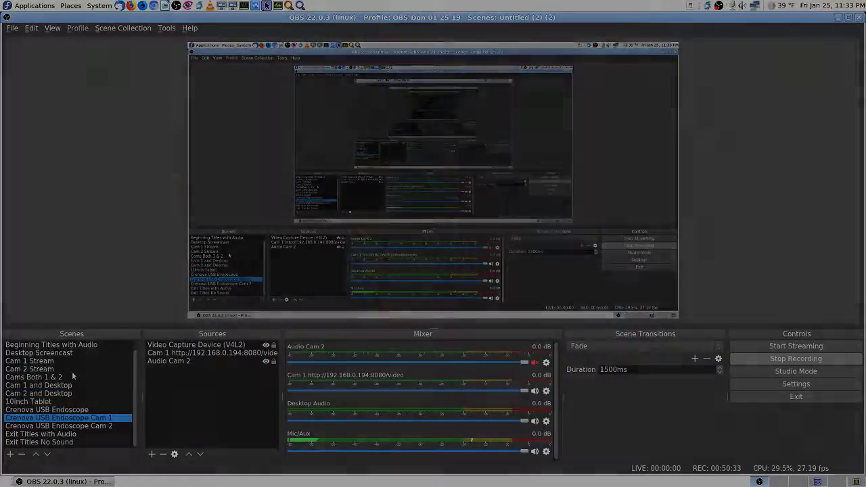
key("Down")
key("Down")
key("Down")
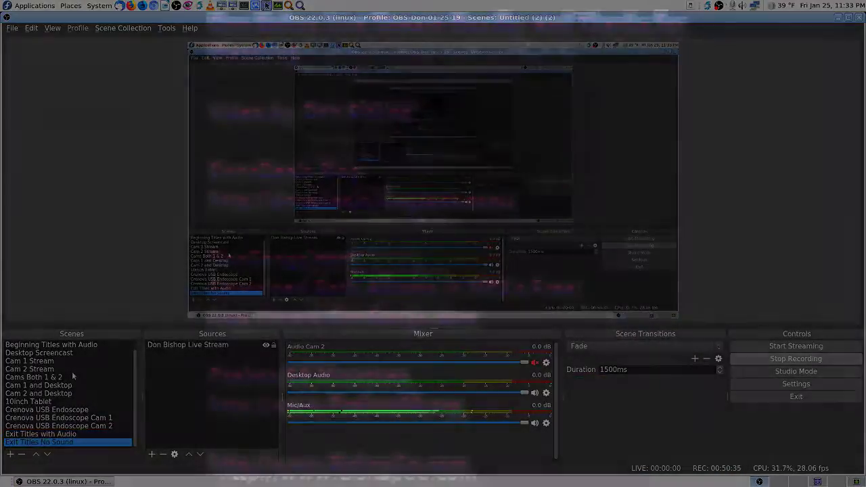
key("Up")
key("Up")
key("Up")
key("Up")
key("Up")
key("Up")
key("Up")
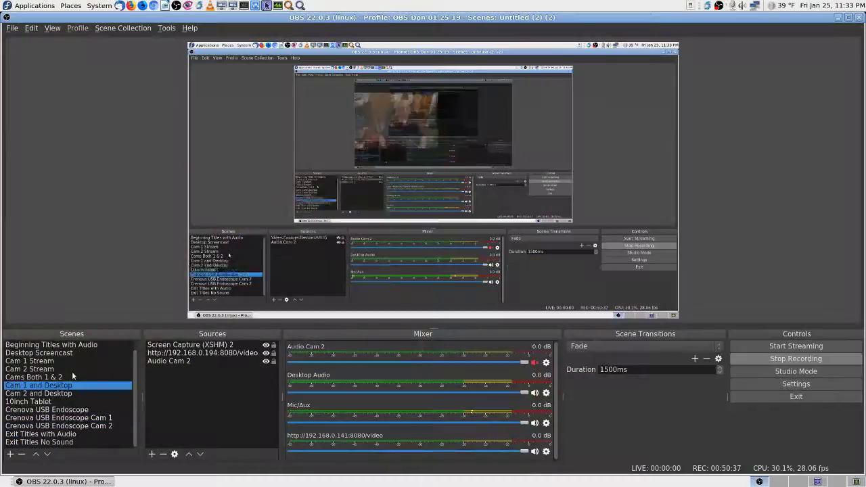
key("Up")
key("Up")
key("Up")
key("Up")
key("Up")
key("Up")
key("Down")
key("Down")
key("Down")
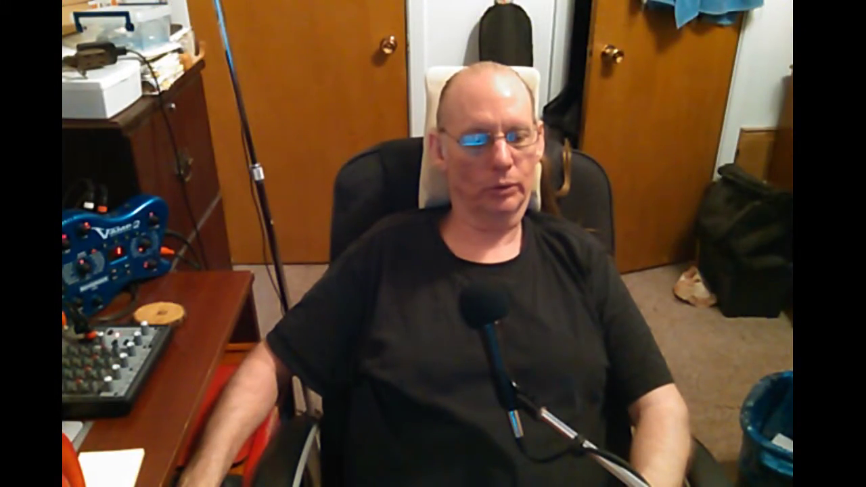
key("Up")
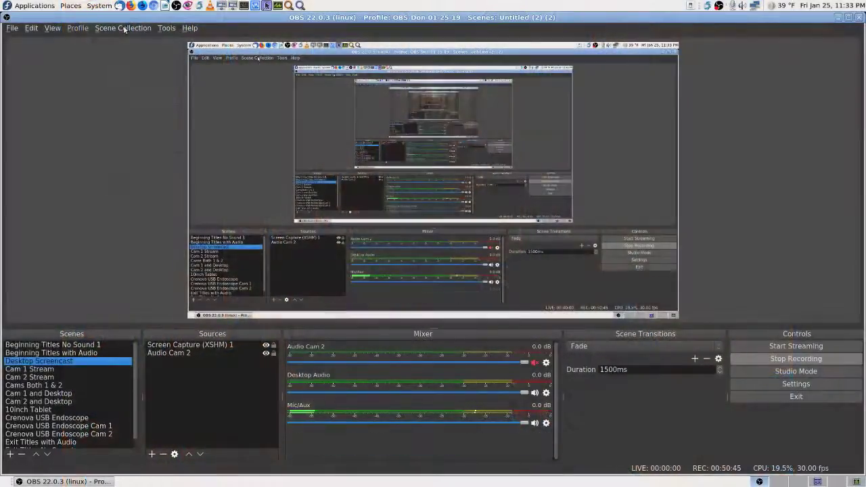
- Remove the imported scene collection Untitled (2) (2) and check the remaining collection list
left_click(122, 28)
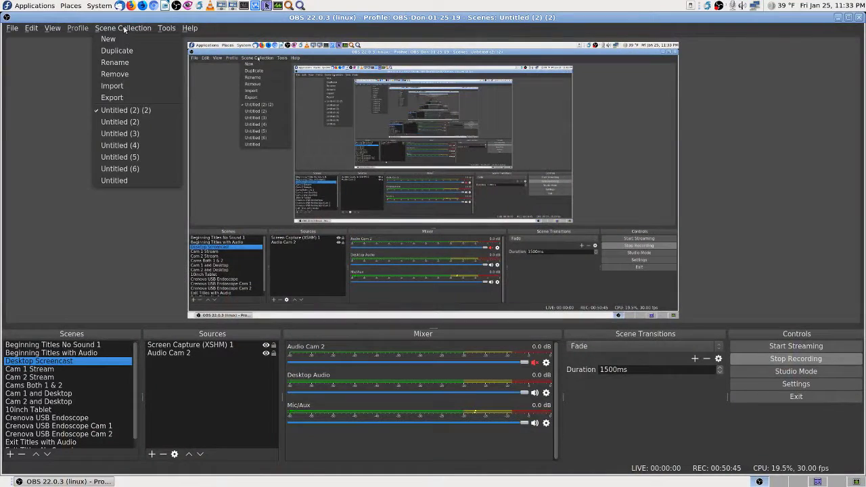
left_click(125, 75)
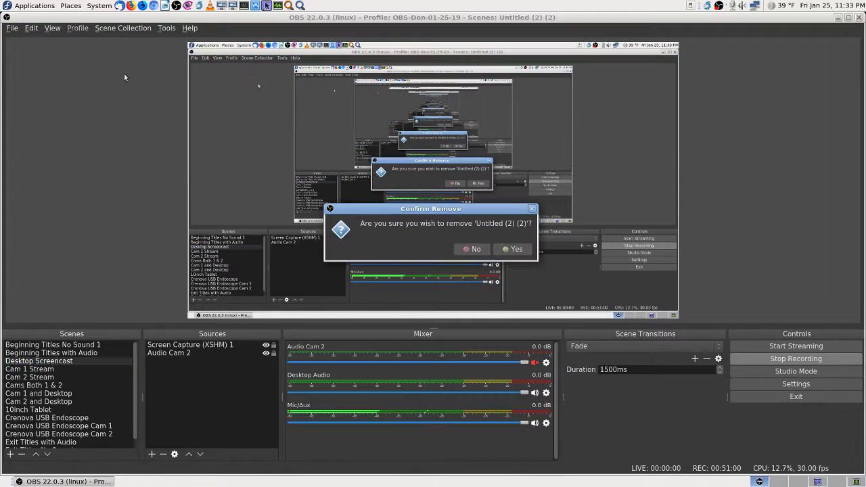
left_click(509, 247)
left_click(133, 27)
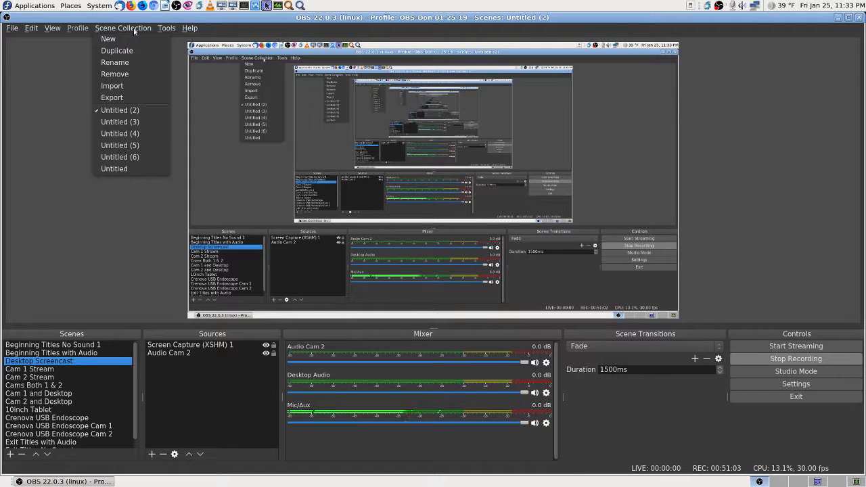
left_click(144, 232)
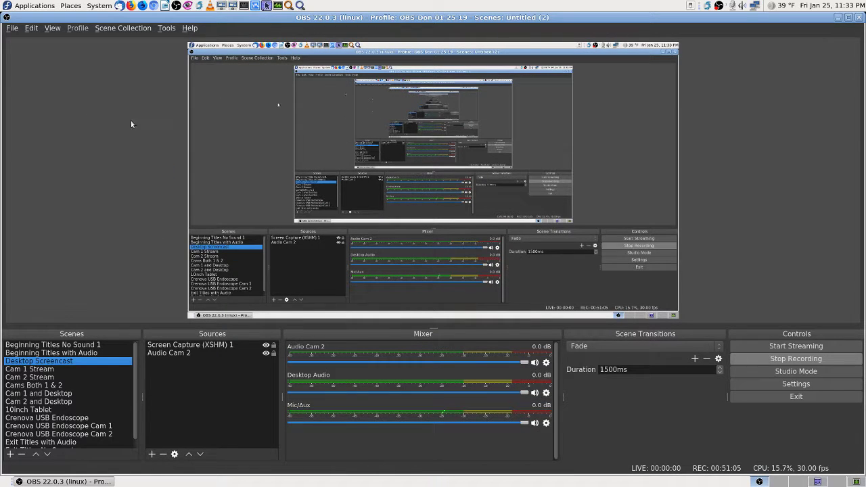
- Check for Untitled_2_01-19-19.json in the home Scene Collections folder in Krusader and return to OBS
left_click(818, 482)
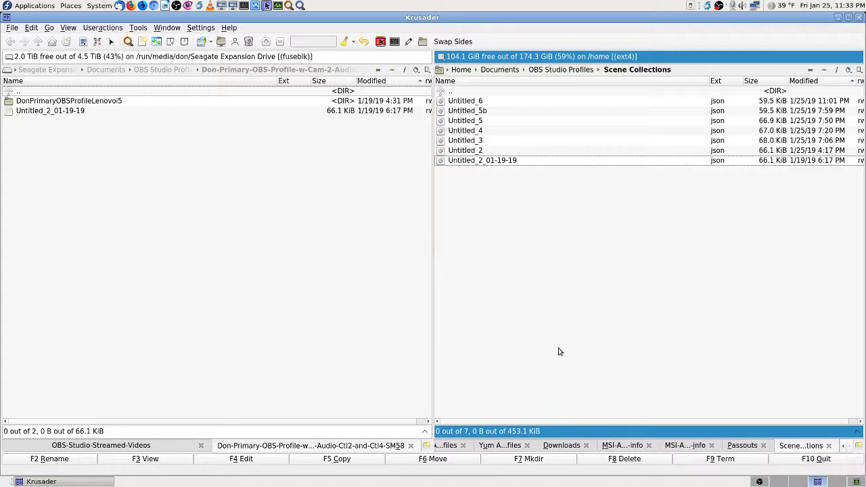
left_click(484, 94)
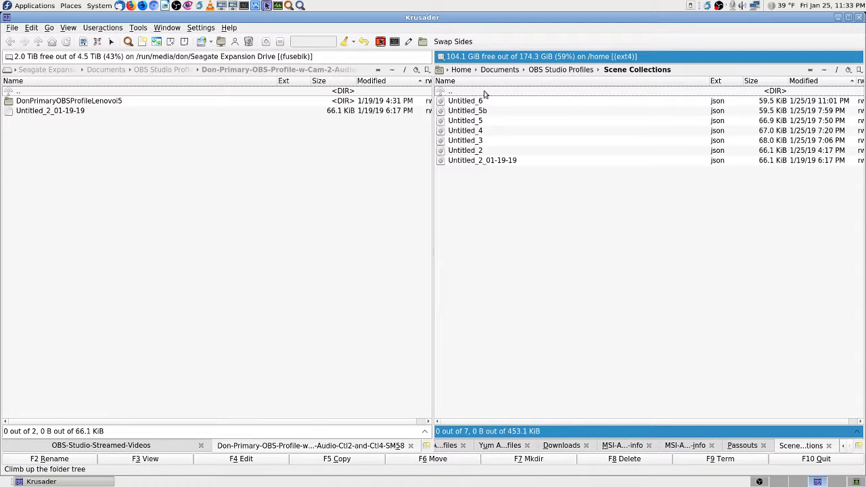
left_click(550, 278)
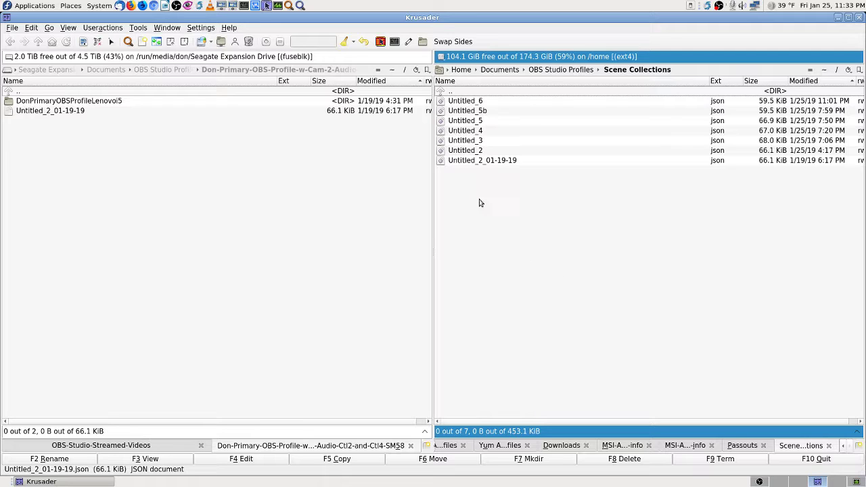
mouse_move(483, 165)
left_click(759, 481)
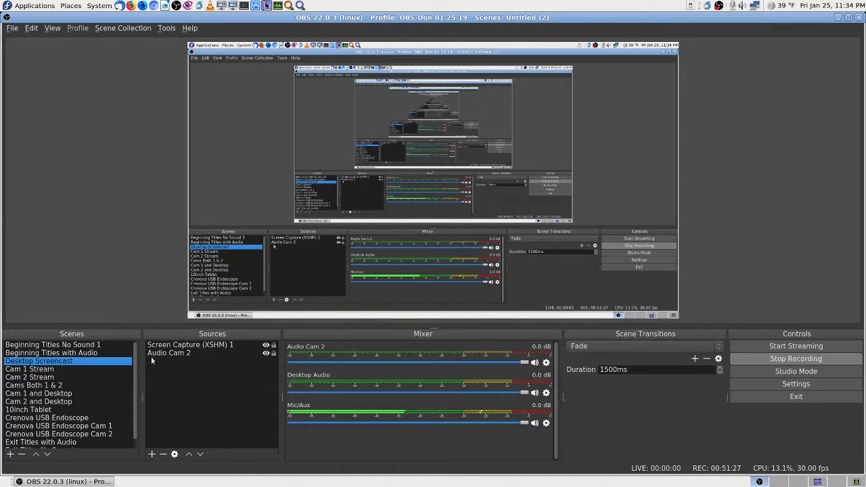
- Import Untitled_2_01-19-19.json again from the home Scene Collections folder and make Untitled (2) (2) the active scene collection
left_click(122, 28)
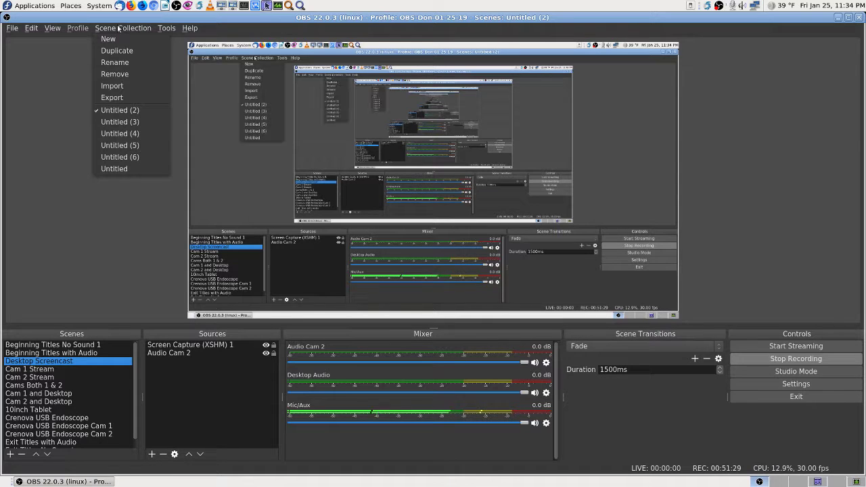
left_click(114, 84)
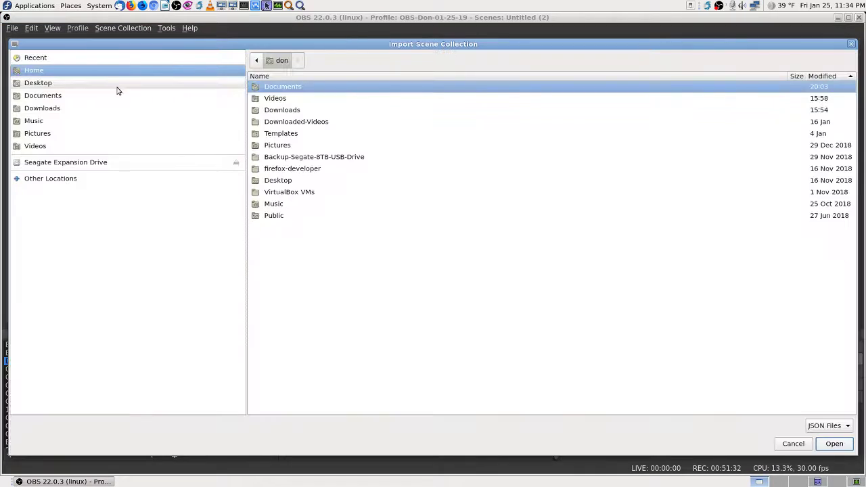
double_click(269, 86)
double_click(285, 88)
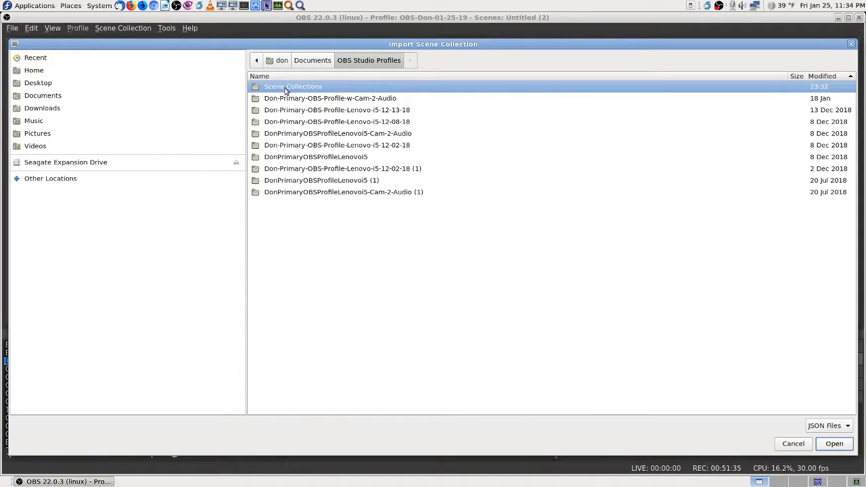
double_click(285, 88)
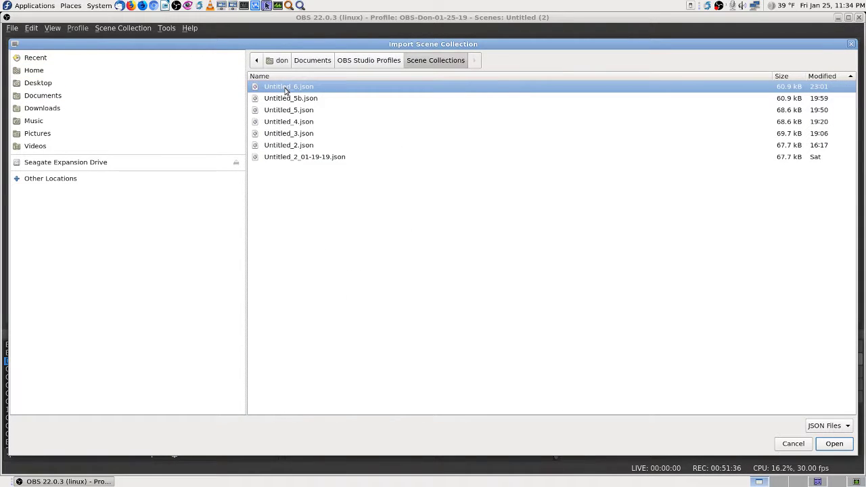
left_click(298, 157)
left_click(836, 445)
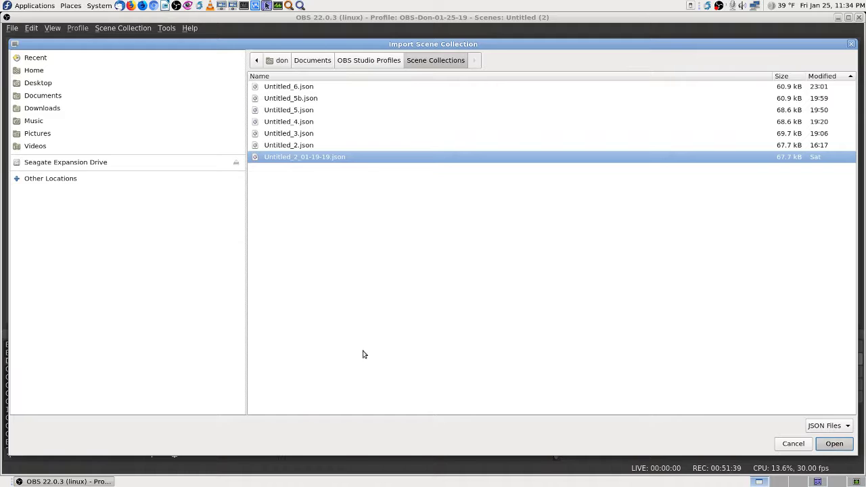
left_click(117, 29)
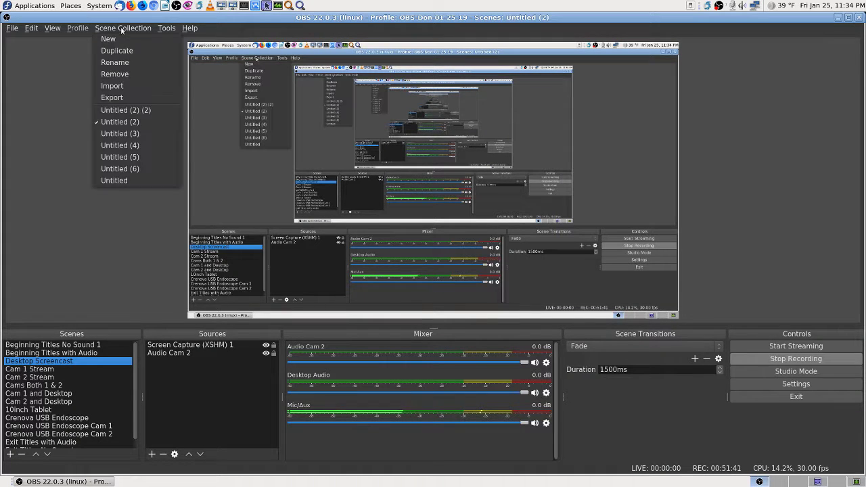
left_click(123, 110)
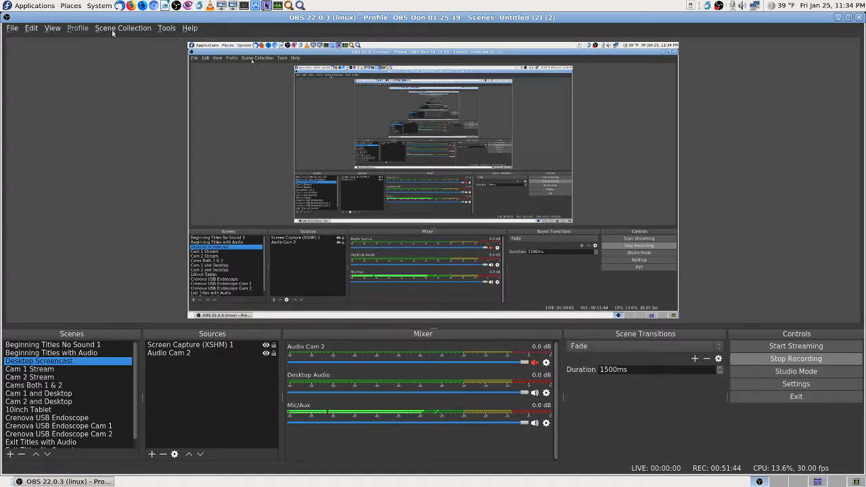
- Rename the active scene collection as Untitled_2_01-19-19 and check its name in the collection list
left_click(113, 30)
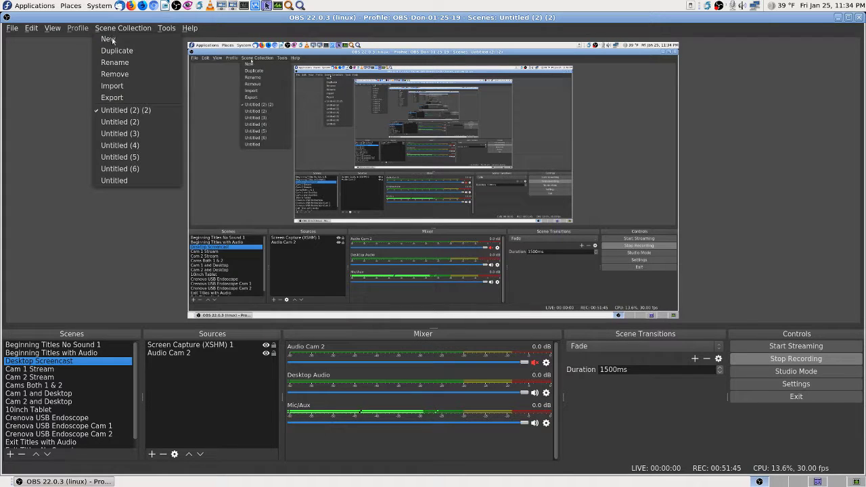
left_click(127, 63)
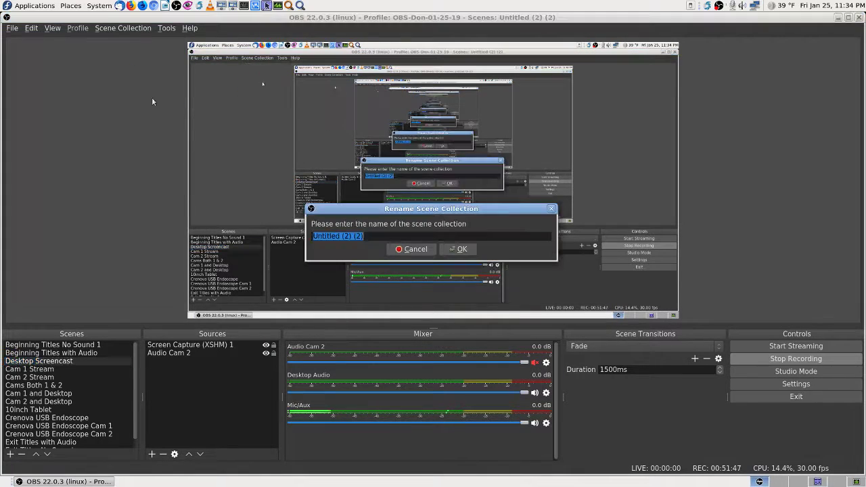
type("Untitled 2 01-19-19")
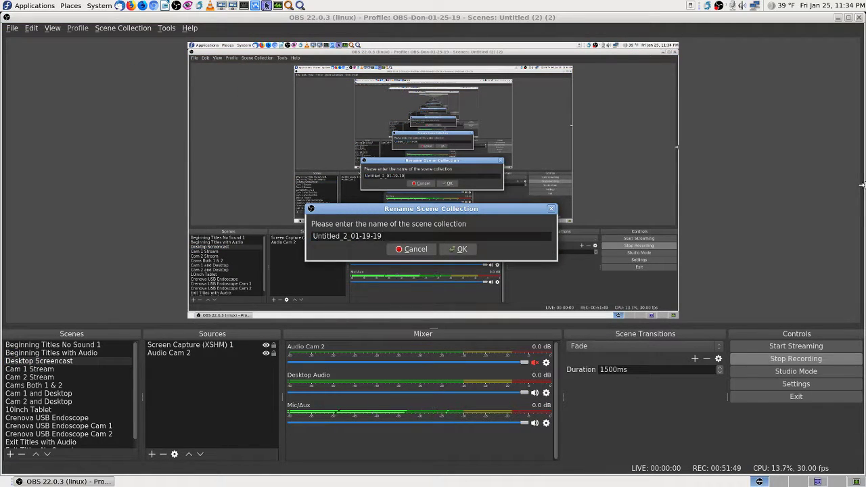
key("Return")
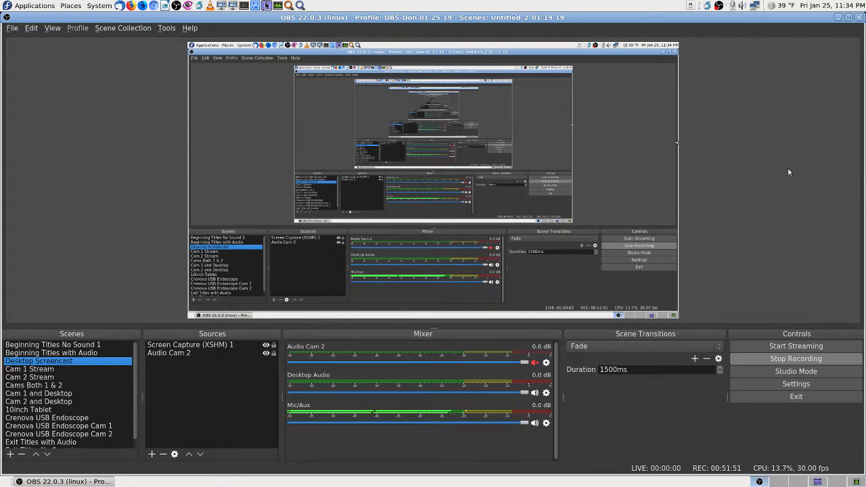
left_click(134, 29)
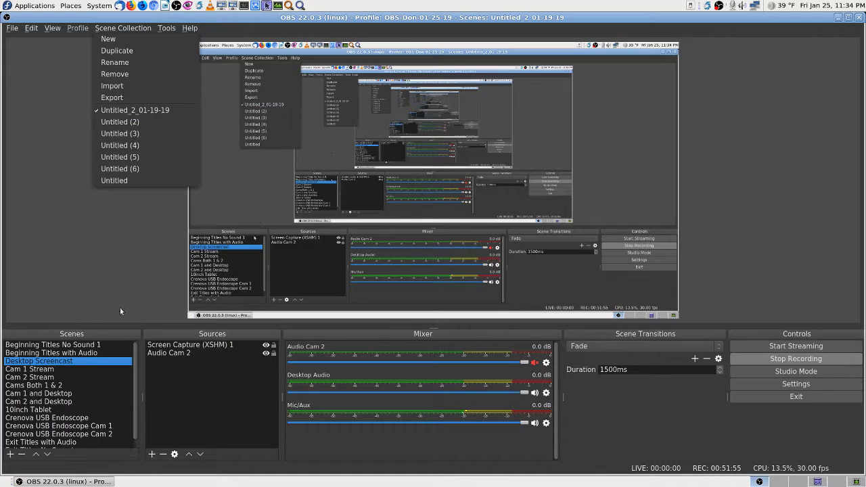
left_click(112, 261)
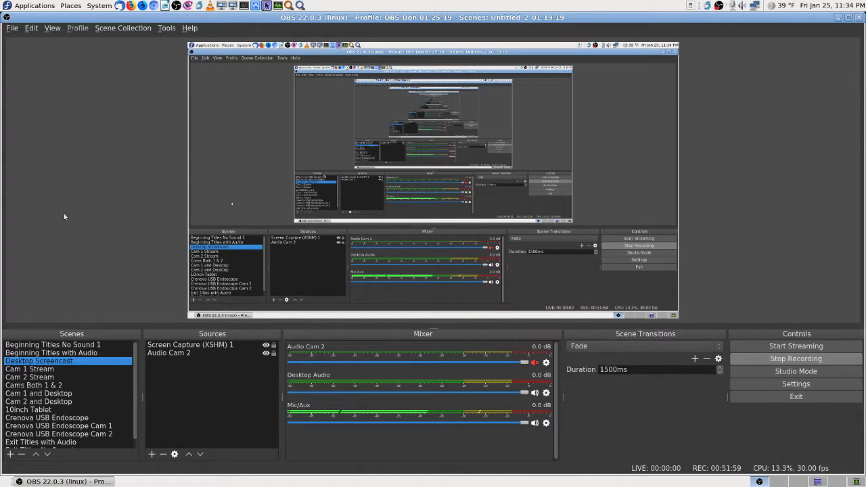
- Preview the Cam 2 and Desktop scene in the renamed collection and return to Desktop Screencast
left_click(51, 369)
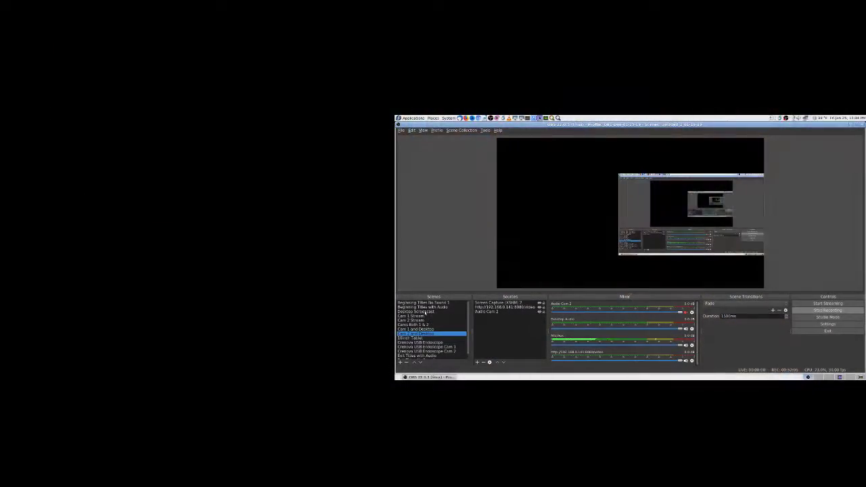
left_click(426, 312)
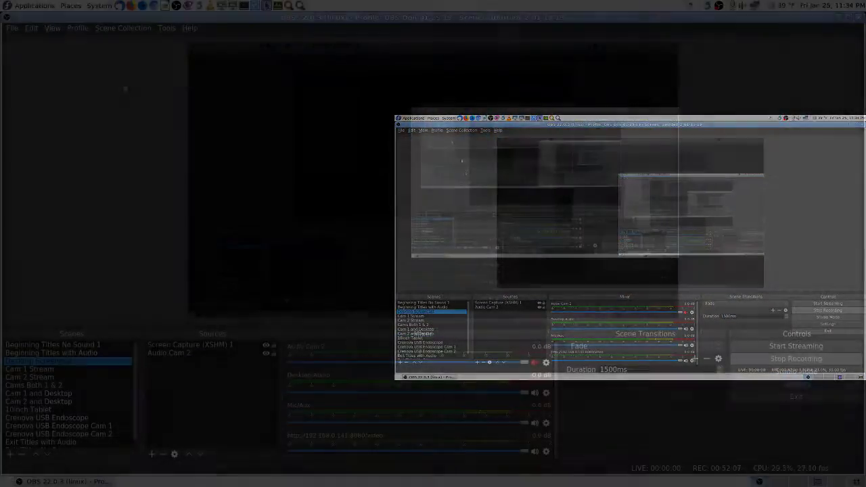